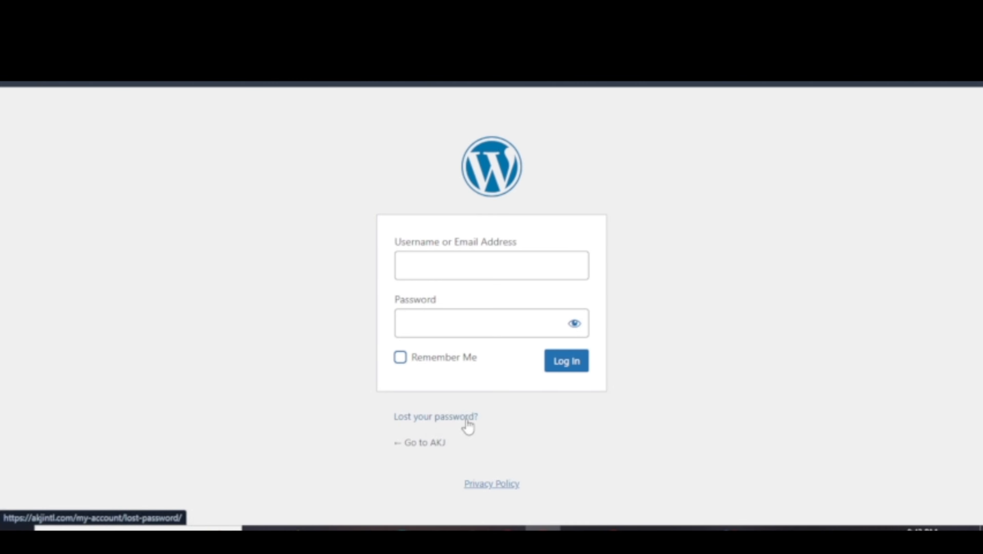
Log in with the admin username and password to reach the Luna's Brand Kit dashboard.
click(436, 418)
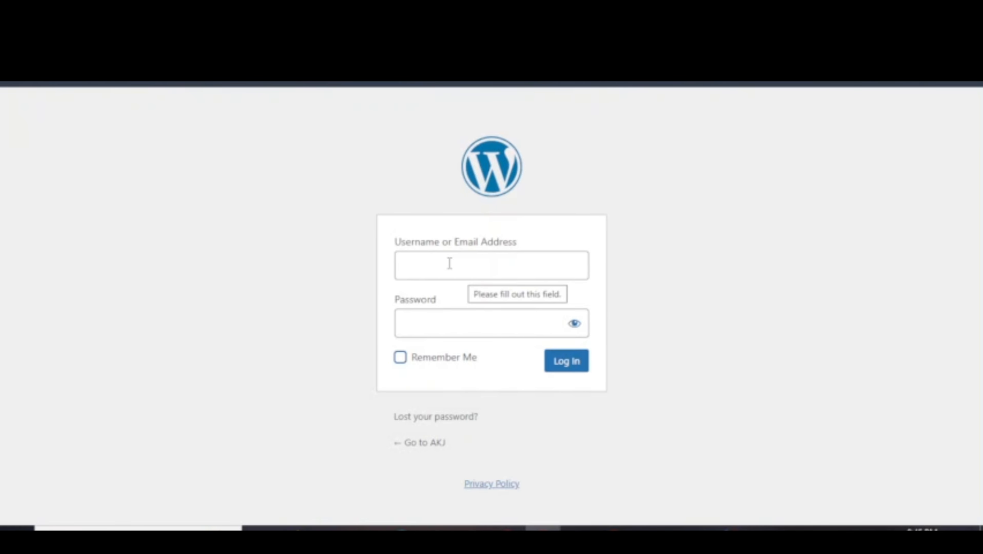
click(521, 264)
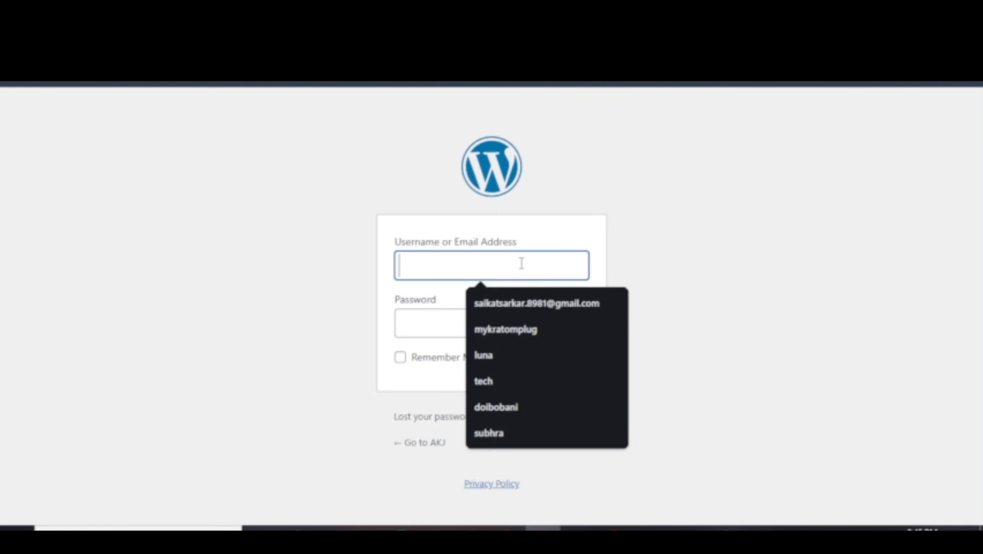
click(626, 269)
click(500, 264)
text(yourmail.gomail.com)
click(496, 319)
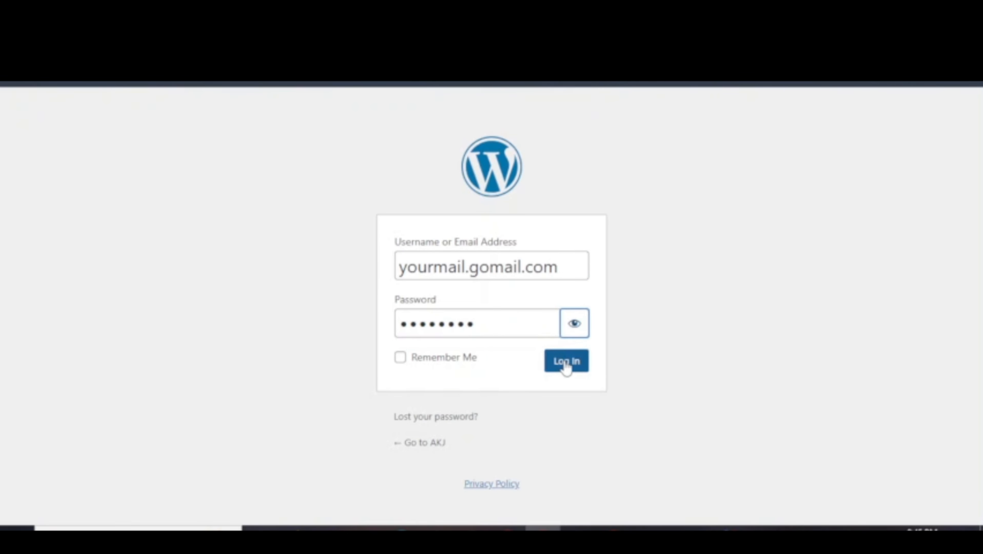
click(566, 362)
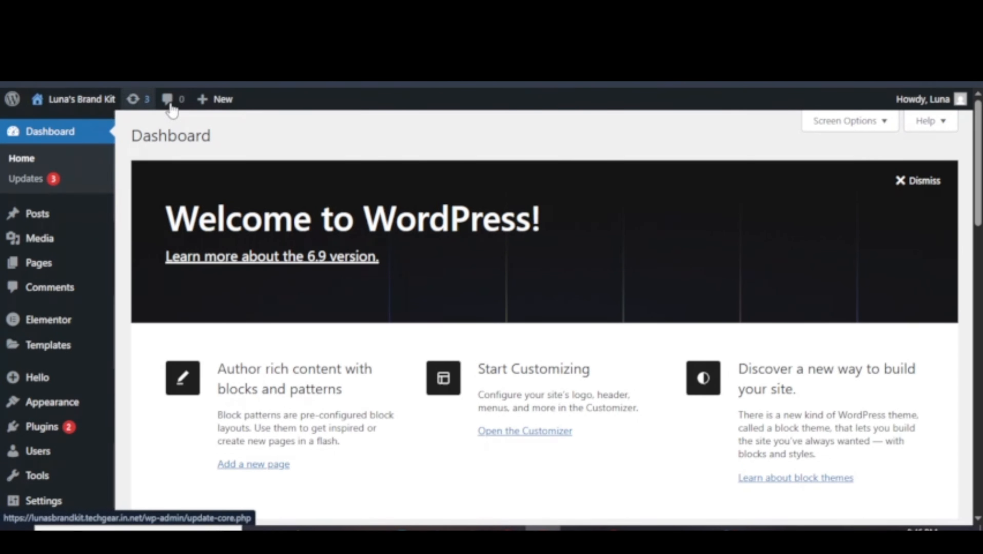
mouse_move(11, 102)
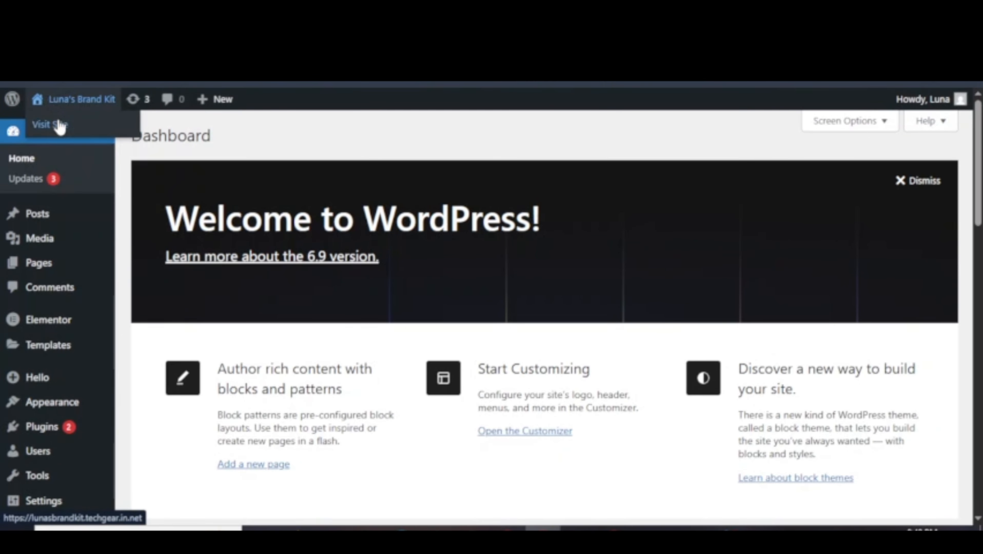
Open the live site in a new tab, then return to the admin Updates page showing version 6.9.
right_click(59, 123)
click(75, 136)
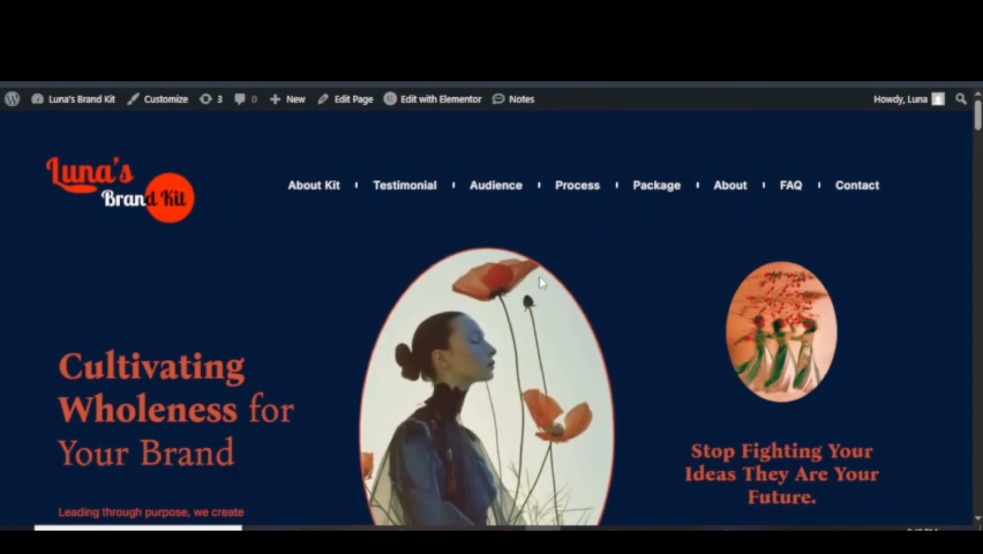
click(73, 100)
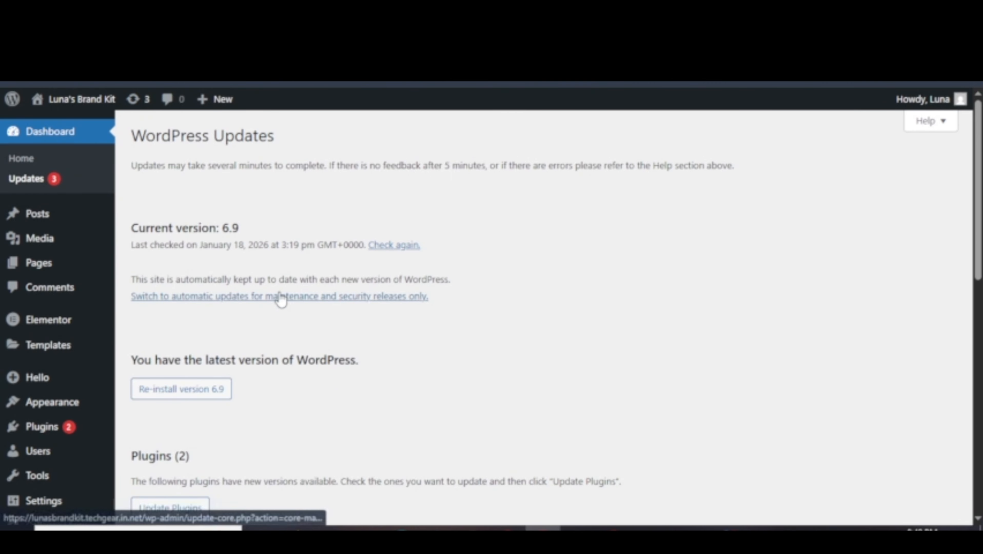
scroll(281, 299, down, 4)
scroll(198, 202, up, 4)
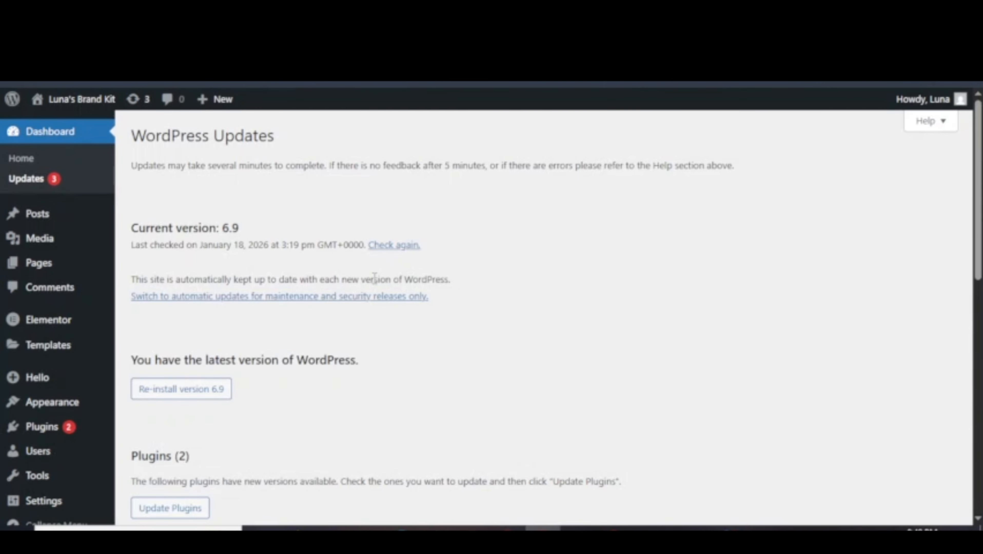
scroll(340, 306, down, 5)
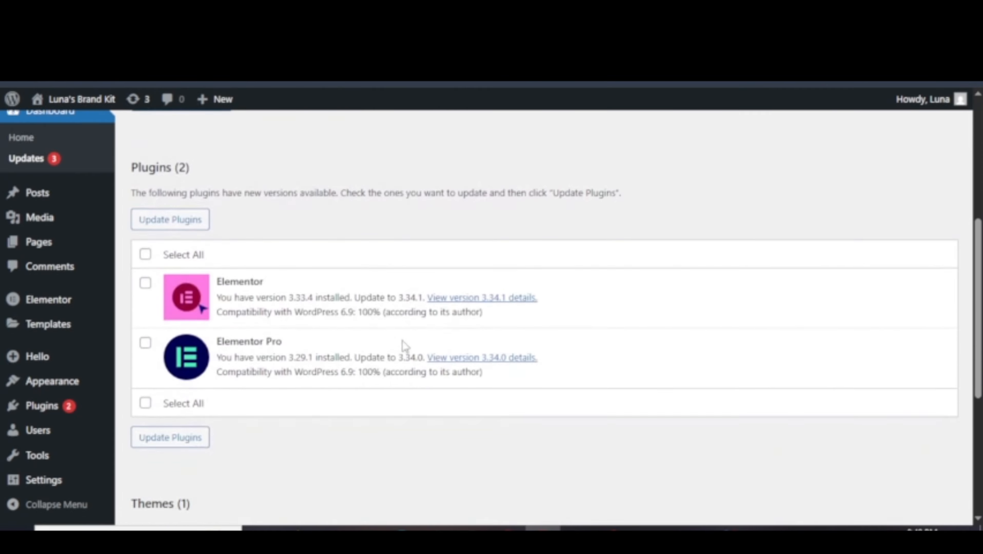
scroll(349, 341, up, 5)
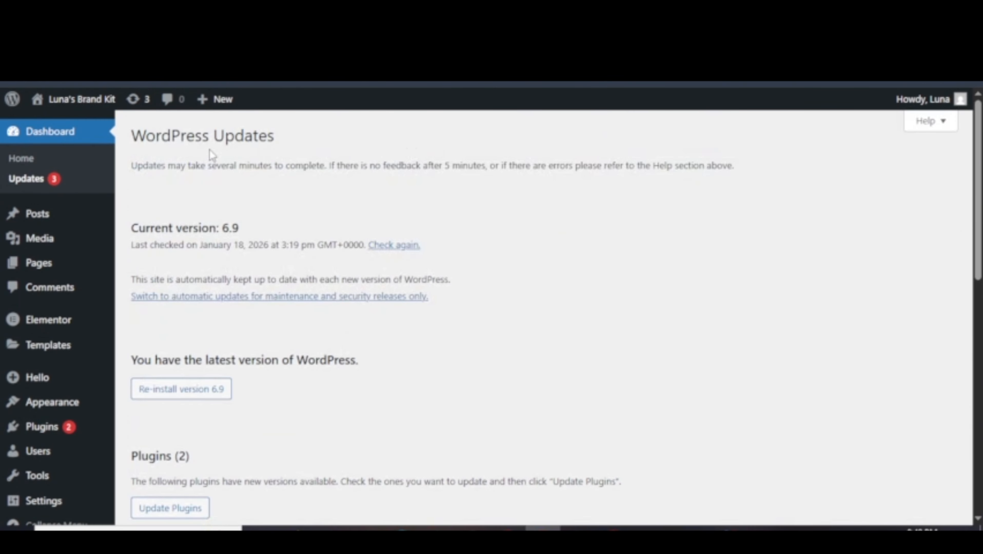
Open the Comments screen from the admin bar to see the sample comment on 'Hello world!'.
click(168, 102)
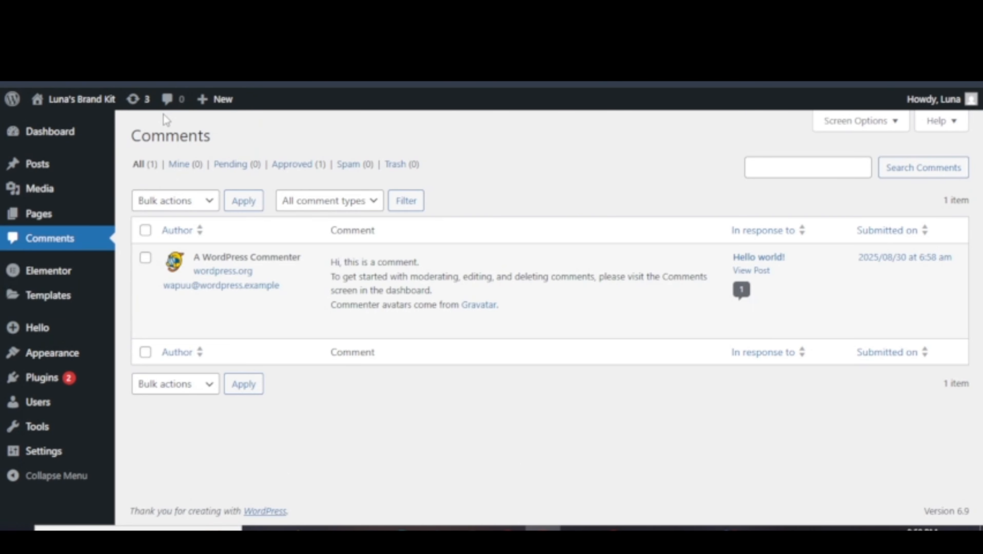
mouse_move(470, 293)
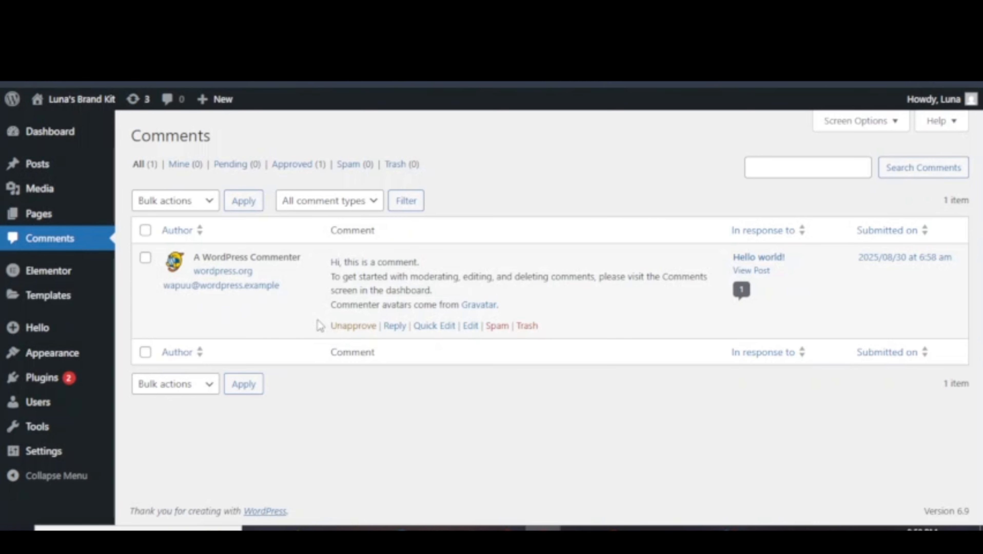
mouse_move(224, 103)
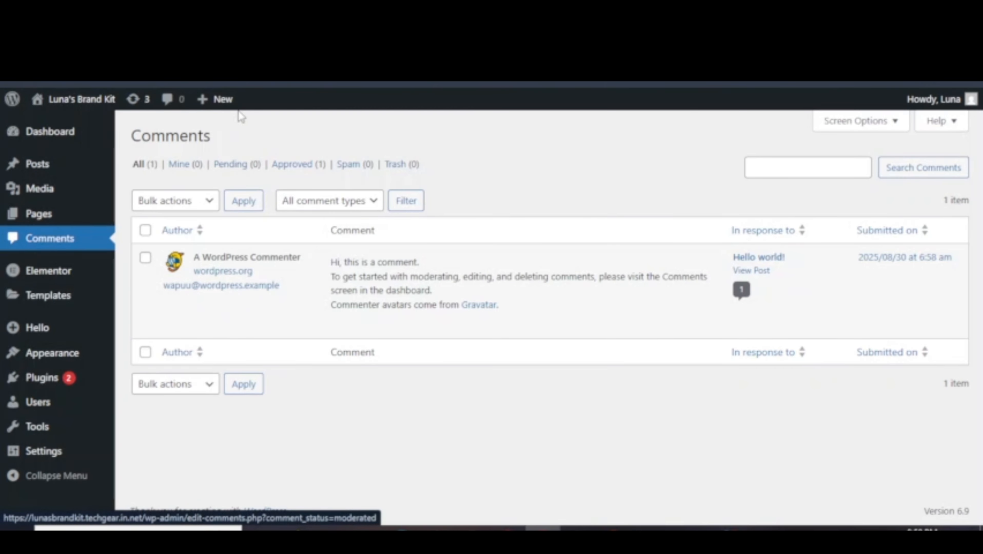
mouse_move(942, 102)
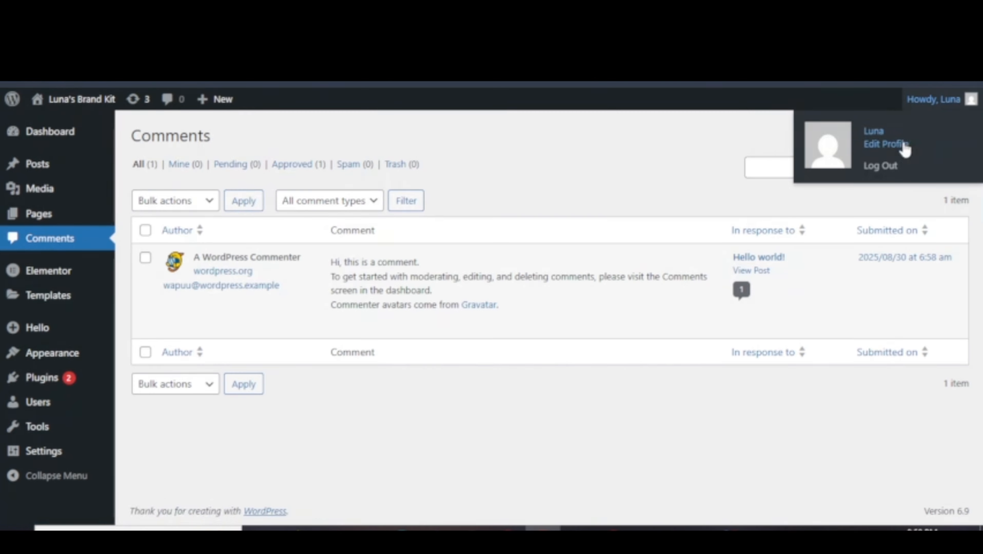
Reveal the dashboard's Screen Options widget visibility checkboxes.
click(888, 145)
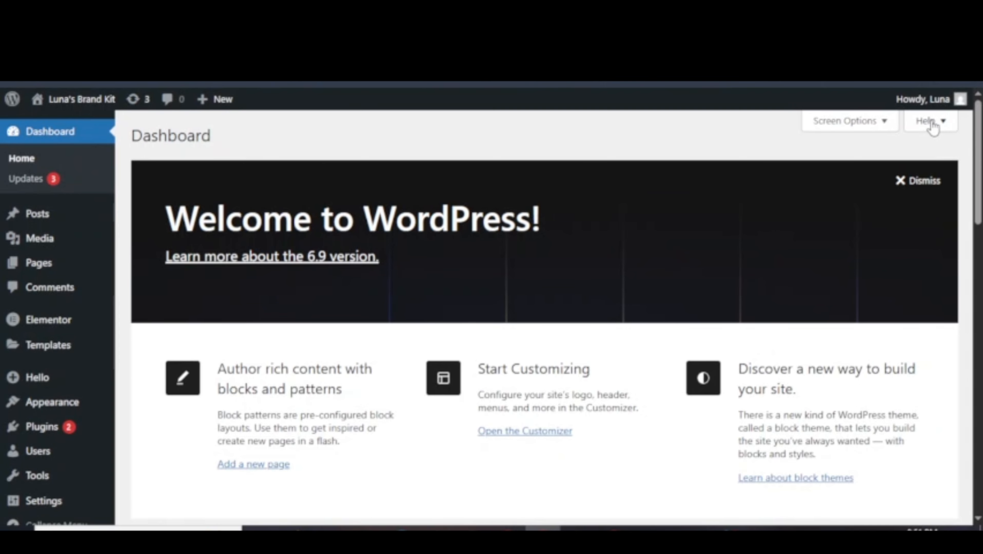
click(890, 121)
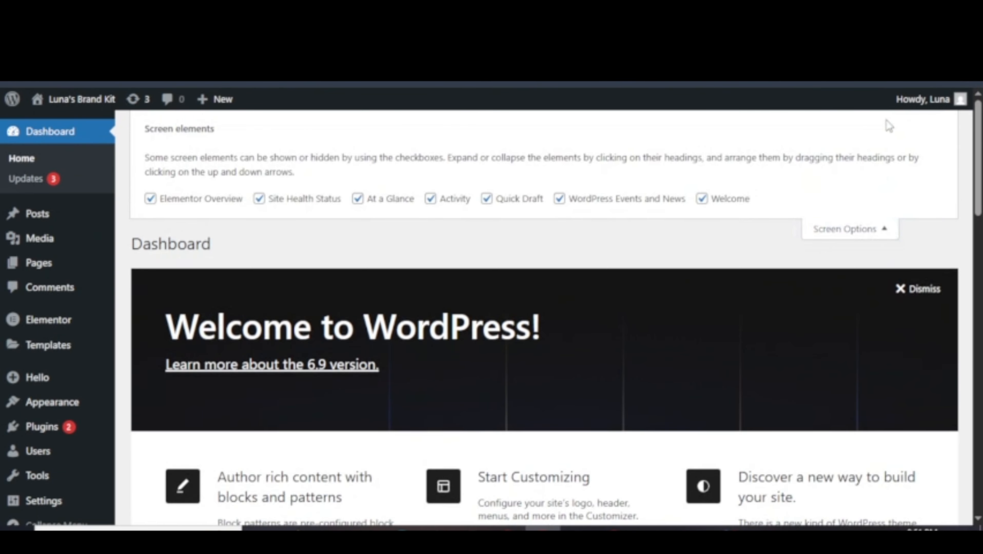
scroll(568, 333, down, 2)
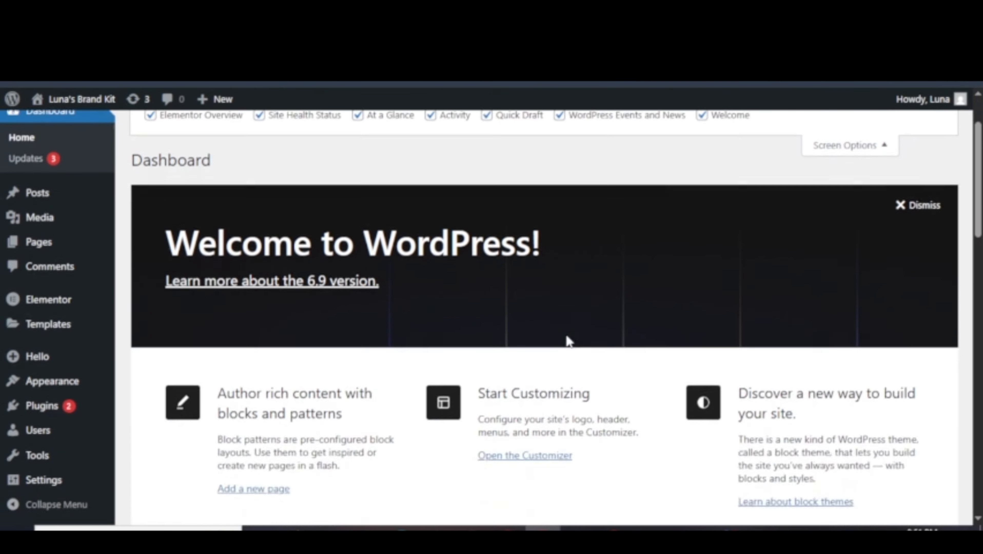
scroll(566, 337, up, 2)
scroll(566, 340, down, 10)
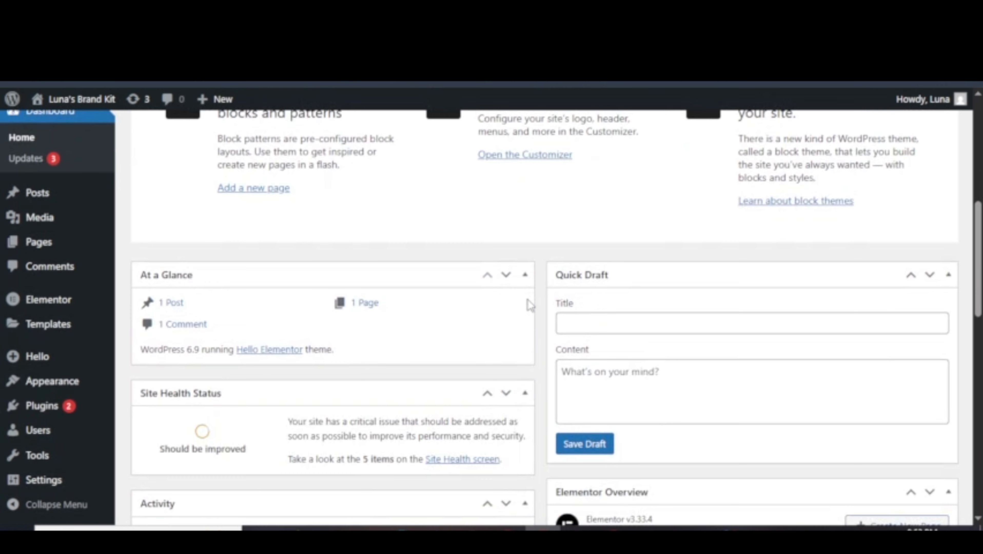
scroll(527, 300, down, 3)
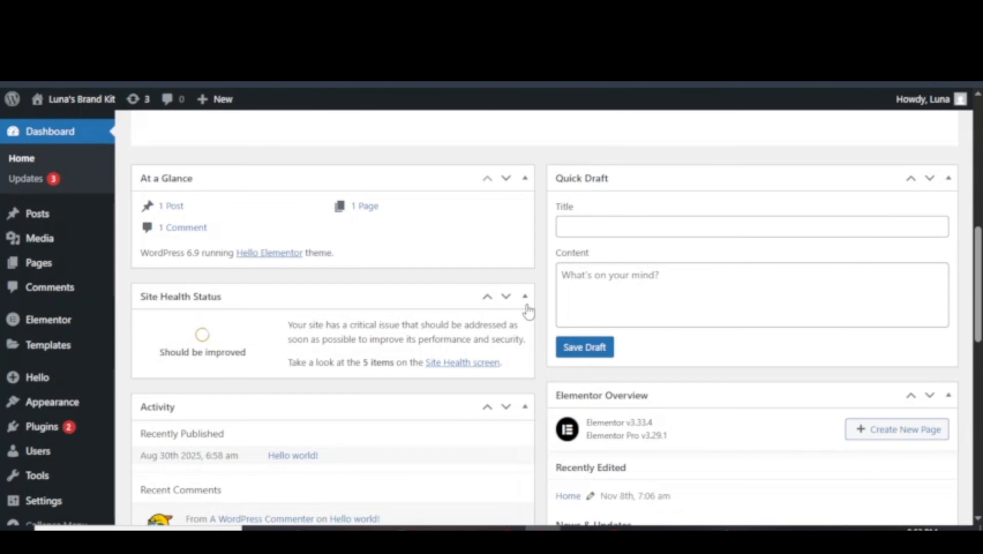
scroll(527, 310, down, 3)
scroll(520, 316, down, 6)
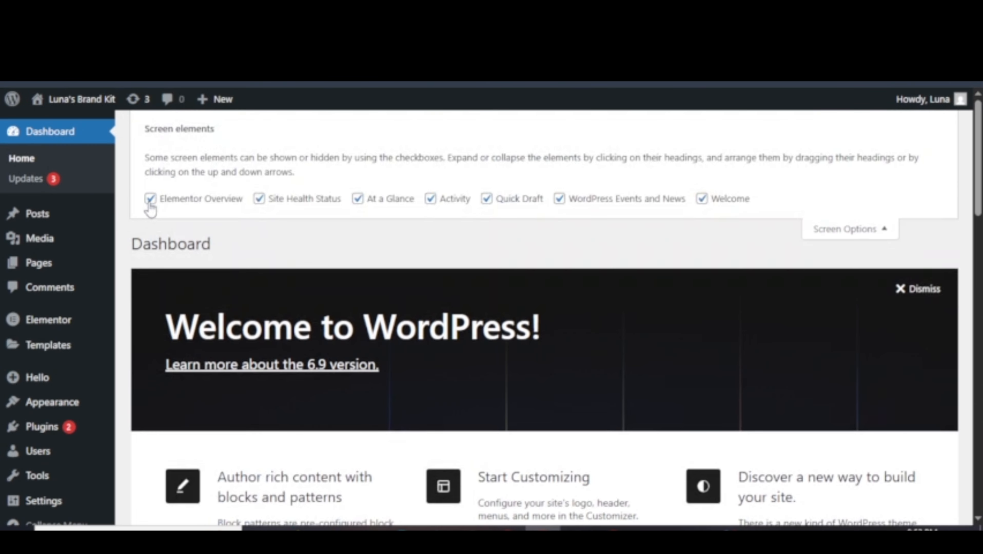
Toggle the six dashboard widget checkboxes and drag At a Glance below Site Health Status.
click(150, 200)
click(259, 199)
click(358, 200)
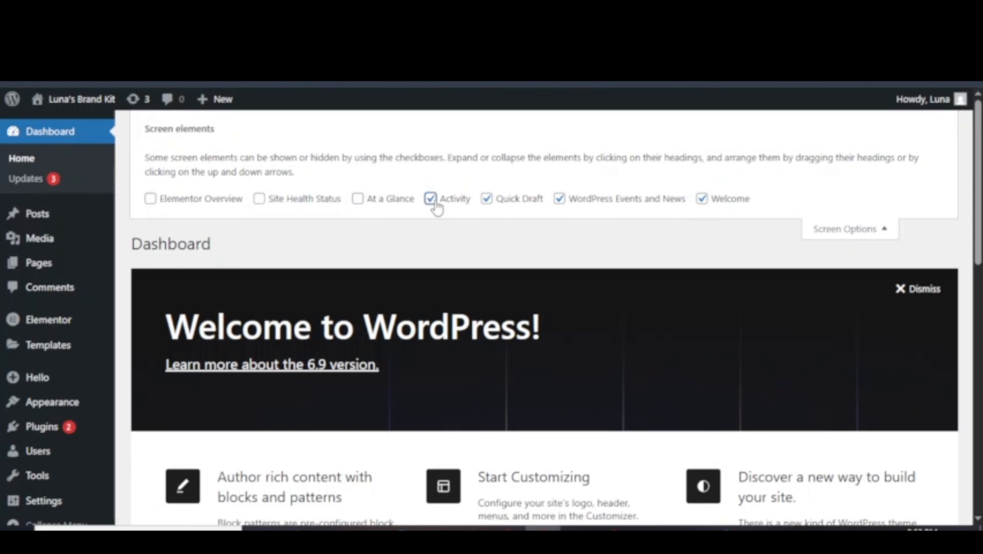
click(430, 199)
click(487, 198)
click(559, 198)
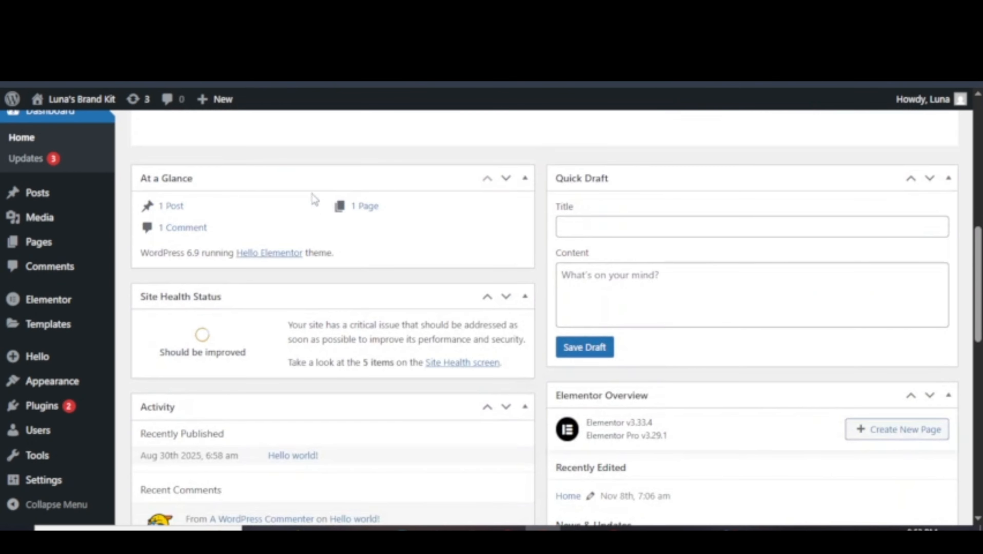
drag(314, 179, 318, 330)
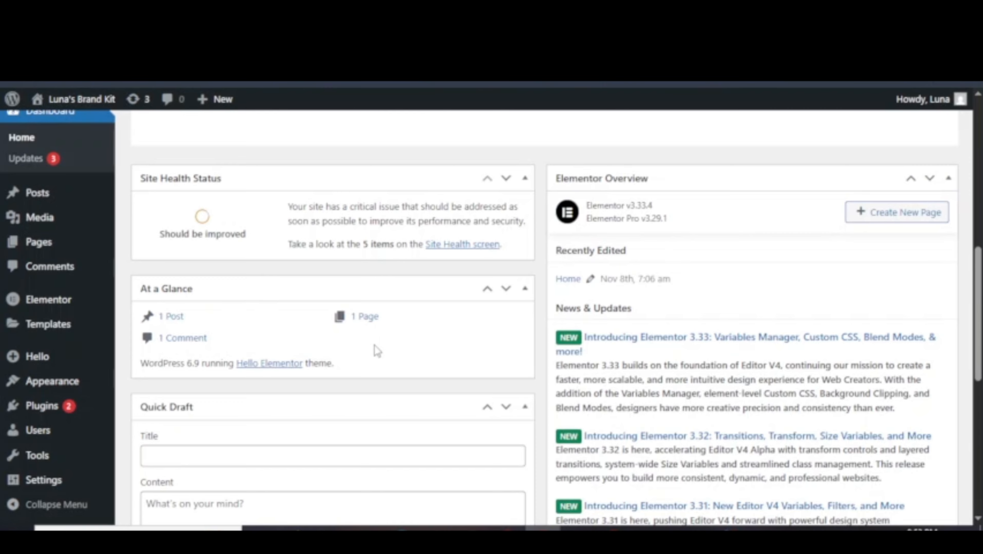
scroll(375, 347, down, 5)
scroll(378, 351, up, 10)
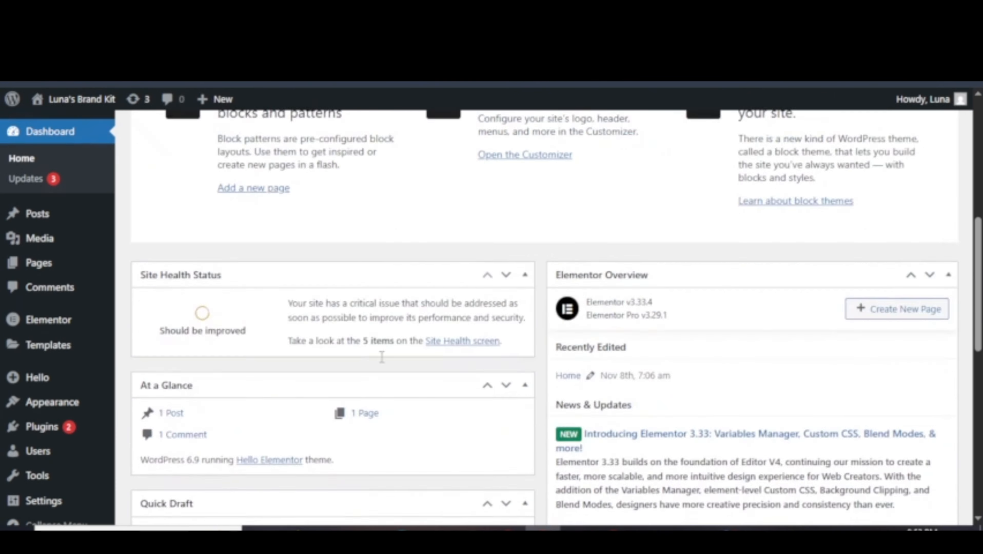
scroll(504, 397, down, 5)
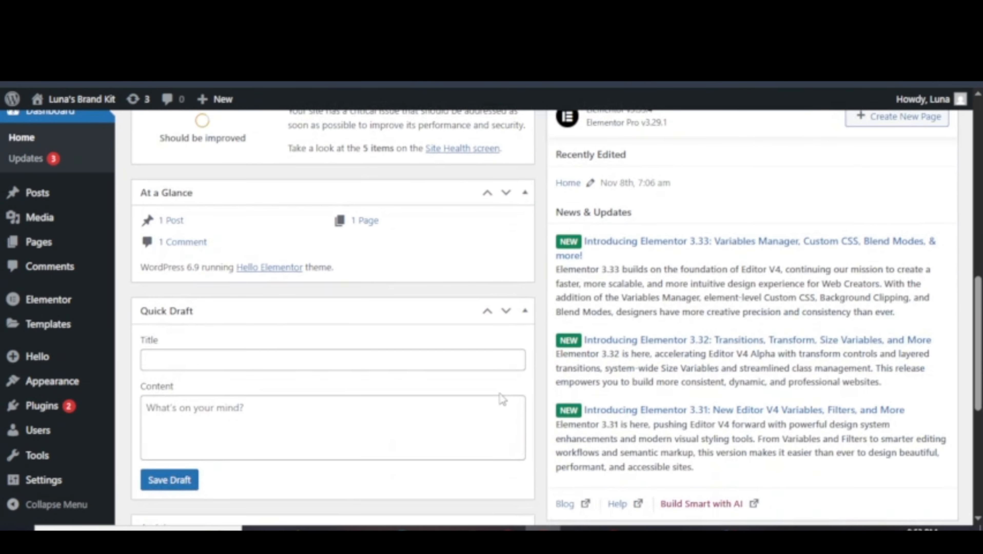
scroll(502, 395, up, 5)
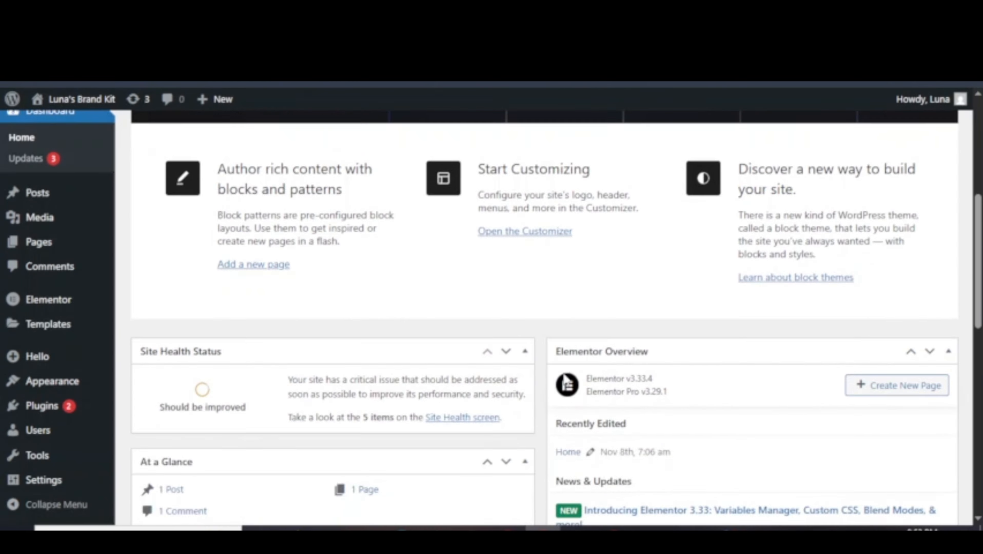
scroll(565, 377, down, 3)
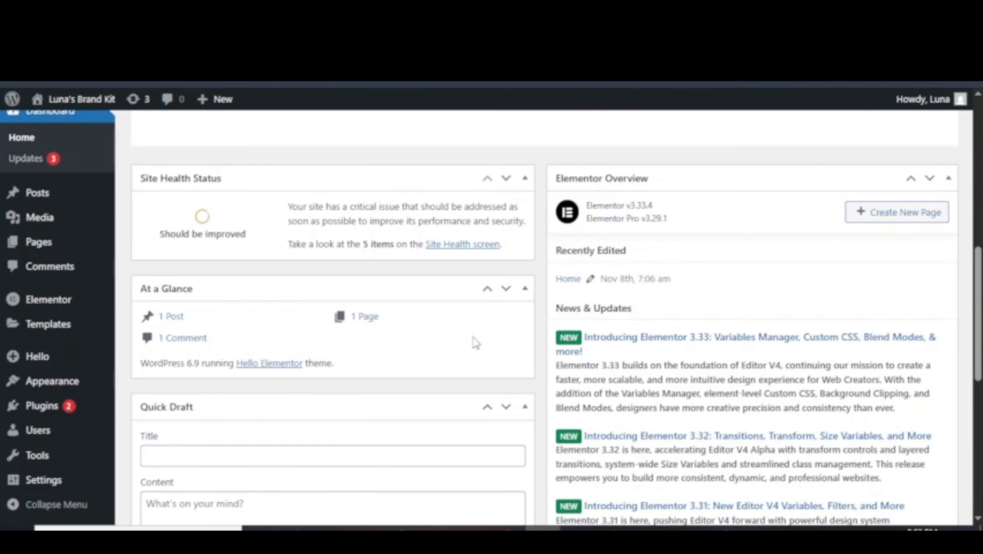
scroll(473, 340, down, 4)
scroll(474, 335, up, 1)
scroll(472, 340, down, 4)
scroll(471, 340, up, 5)
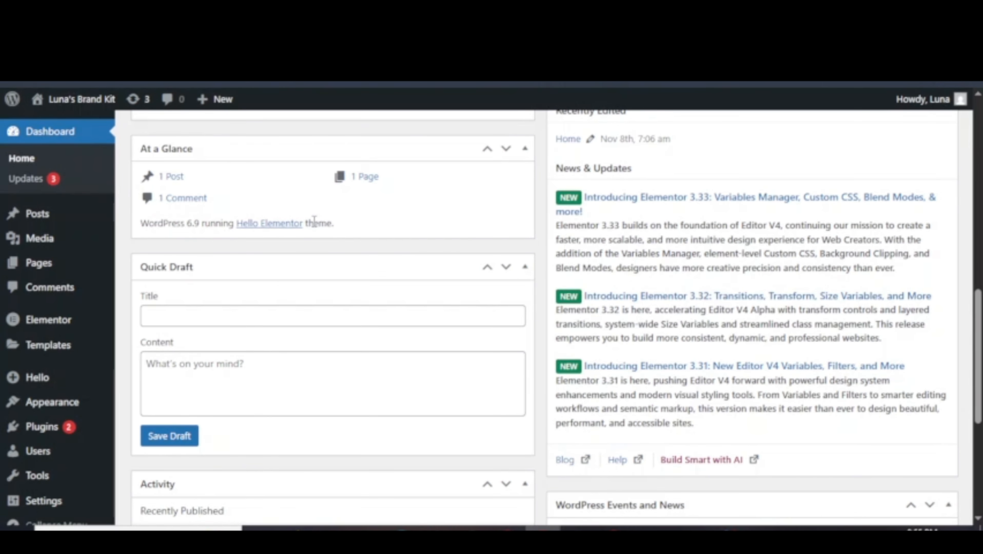
scroll(311, 212, down, 5)
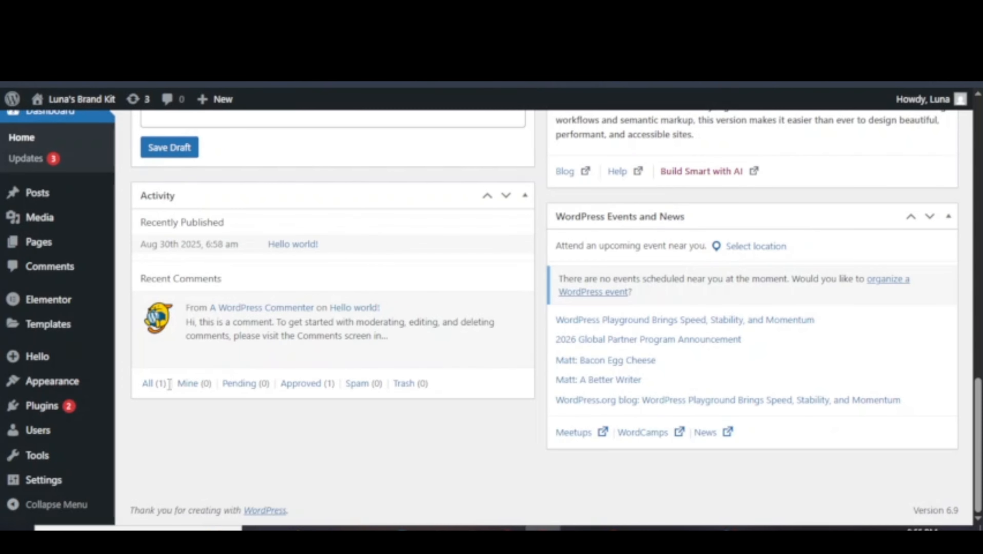
scroll(748, 344, up, 2)
scroll(749, 344, down, 2)
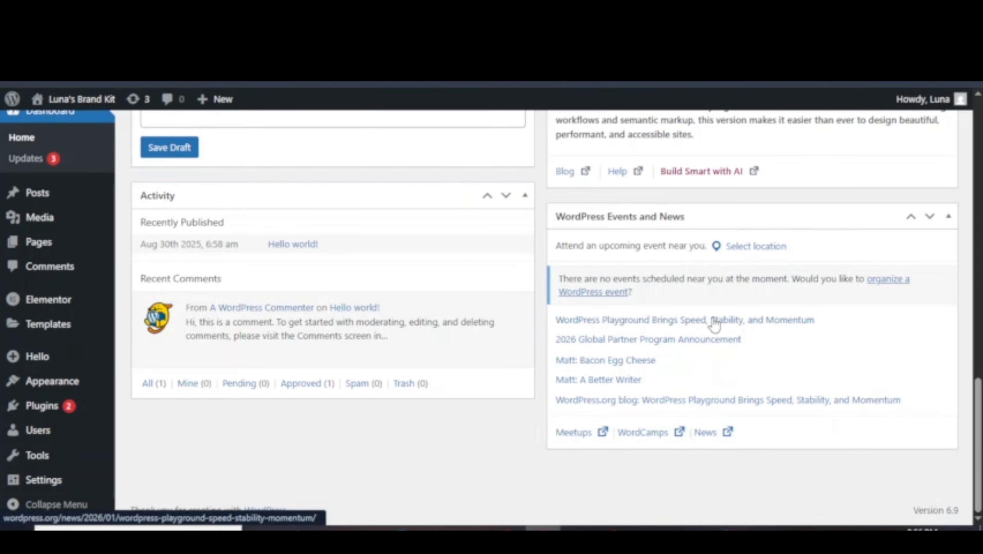
scroll(707, 323, up, 7)
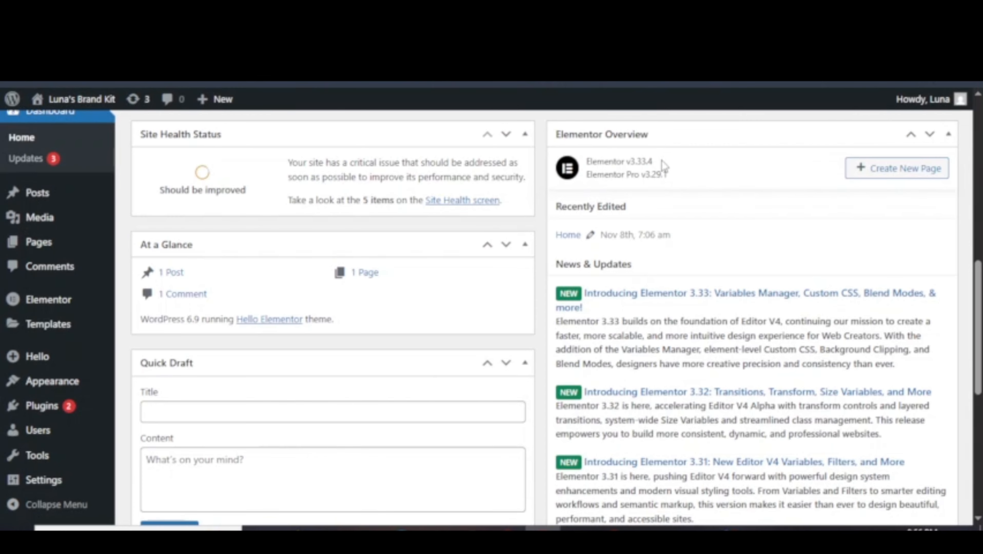
scroll(697, 227, down, 1)
scroll(697, 227, up, 1)
scroll(698, 227, up, 4)
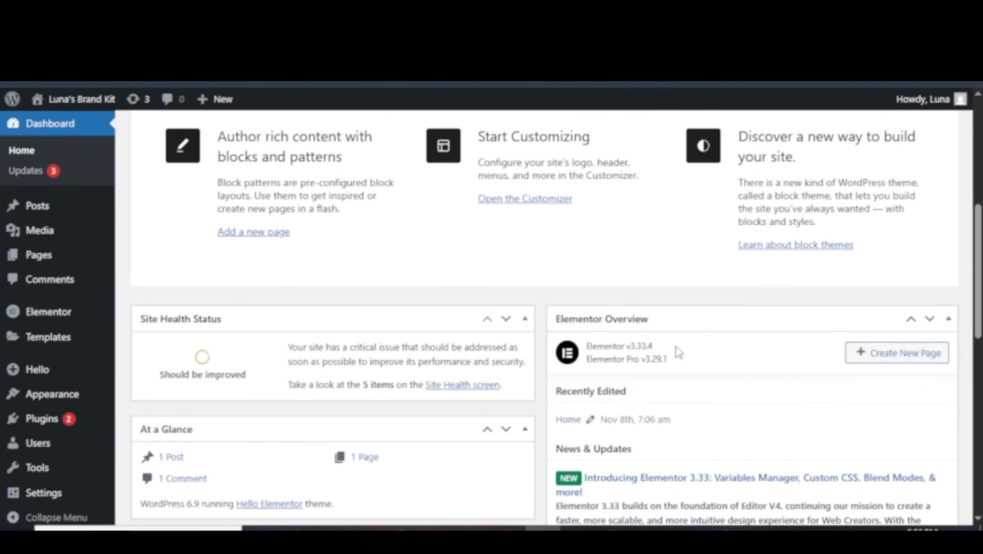
scroll(675, 347, down, 4)
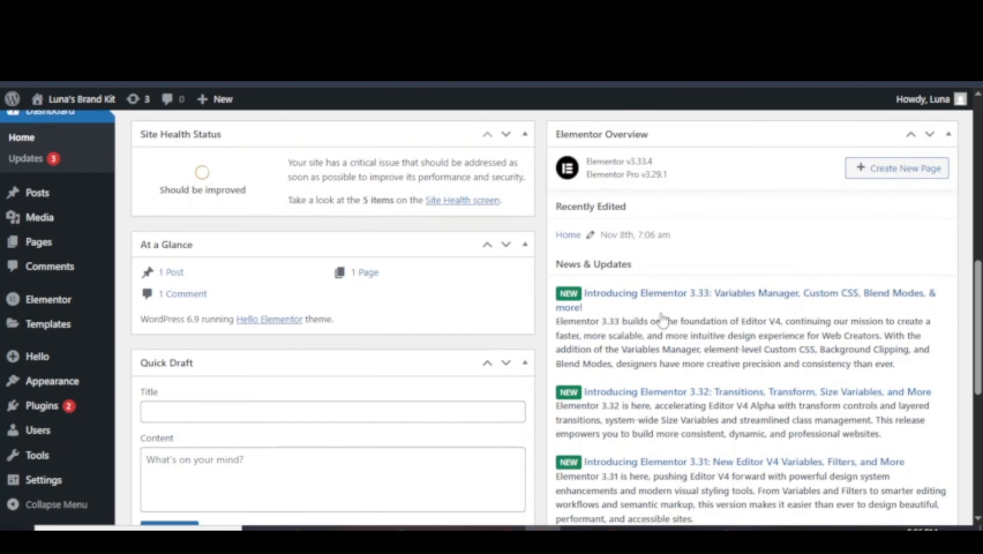
scroll(654, 292, up, 3)
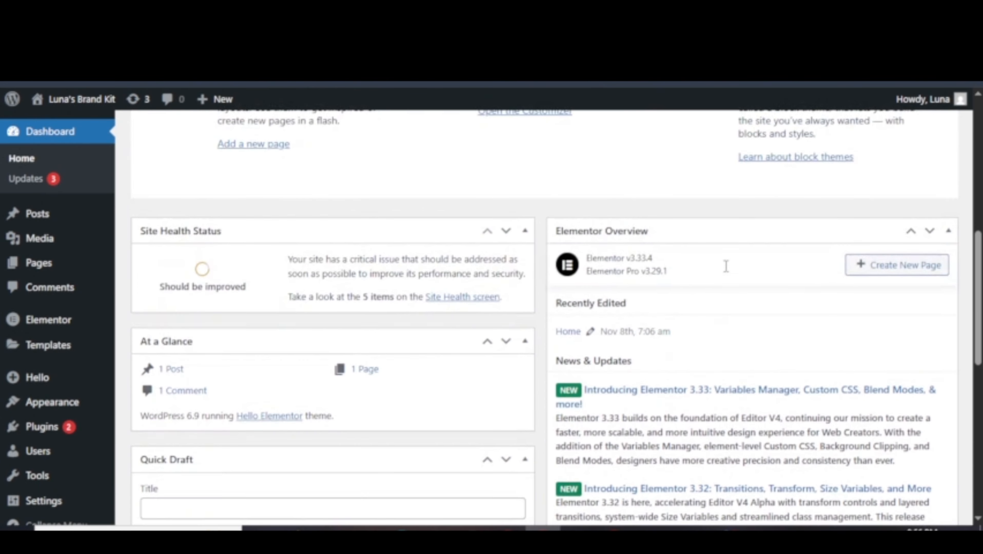
scroll(766, 329, up, 6)
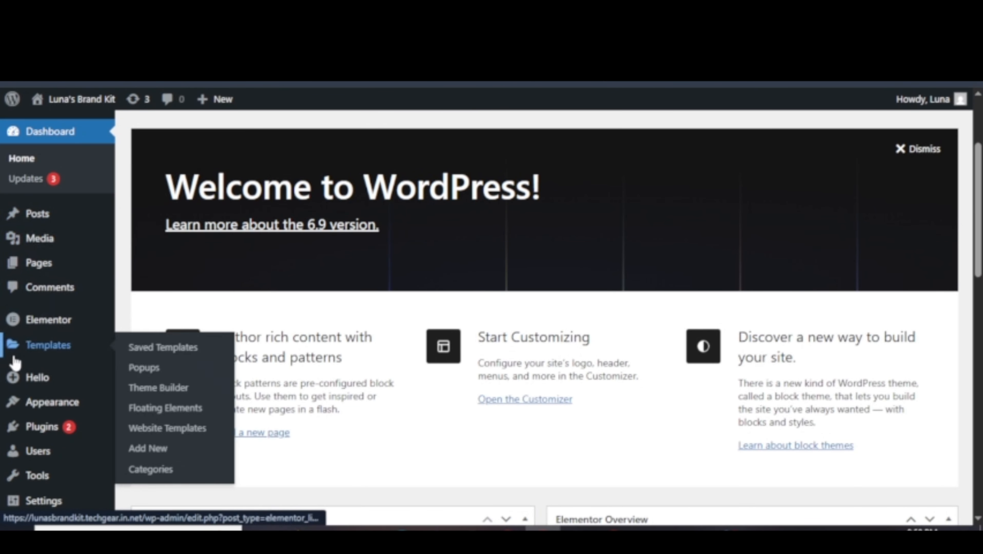
Browse the admin sidebar menus through to Posts > All Posts, listing the Hello world! post.
mouse_move(15, 355)
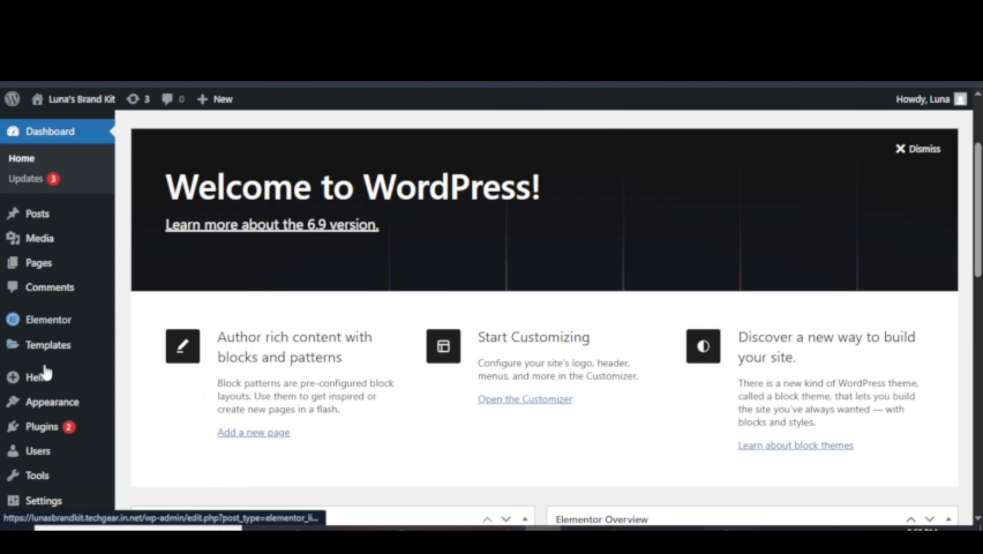
mouse_move(52, 221)
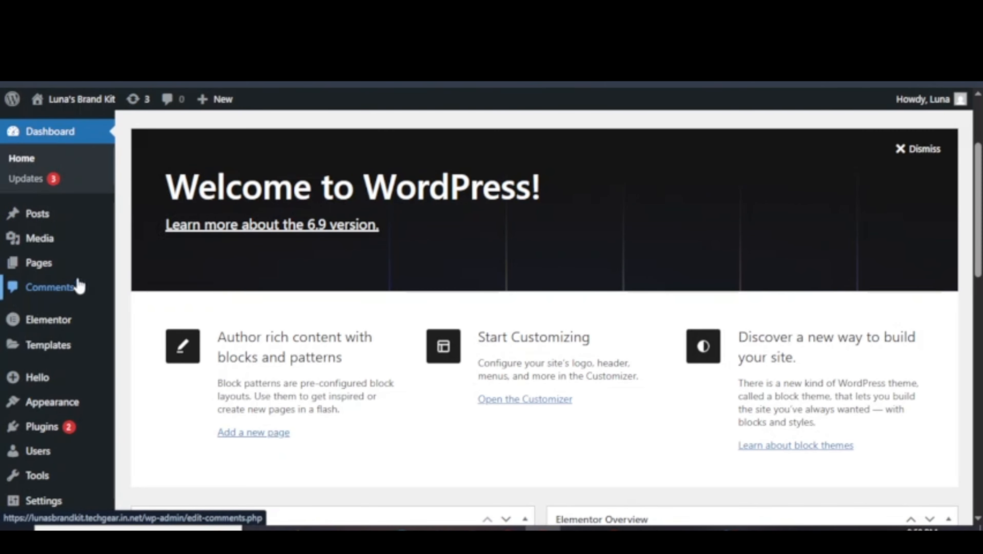
mouse_move(86, 227)
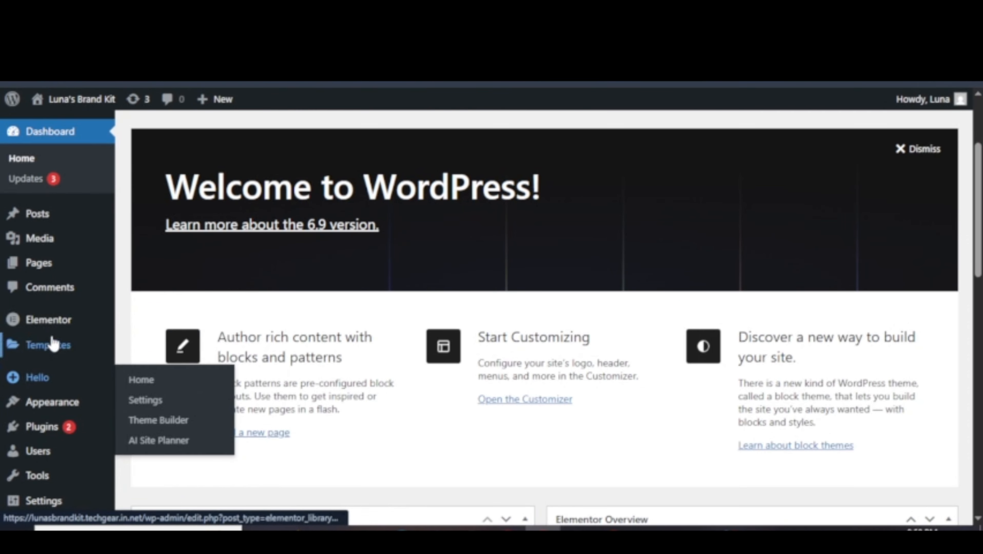
mouse_move(34, 421)
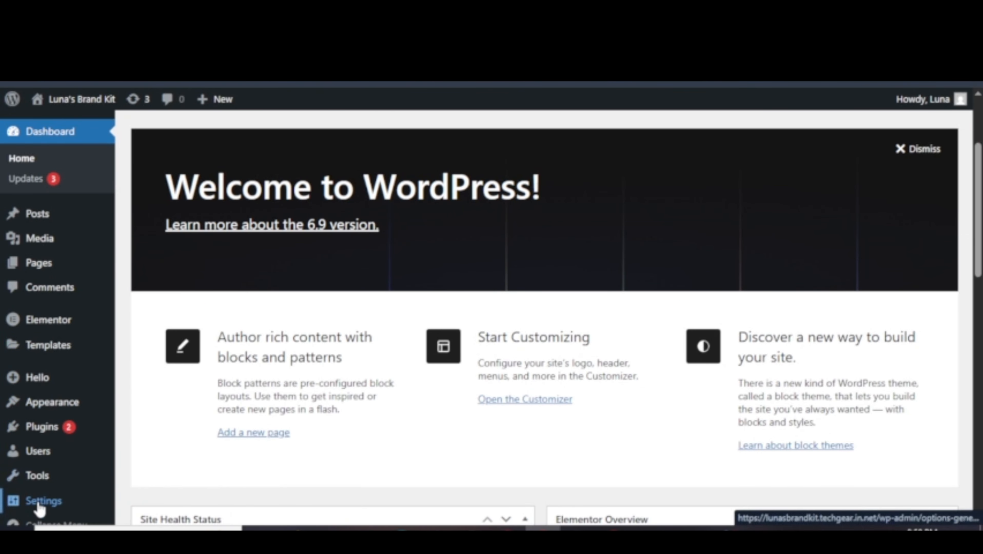
mouse_move(44, 499)
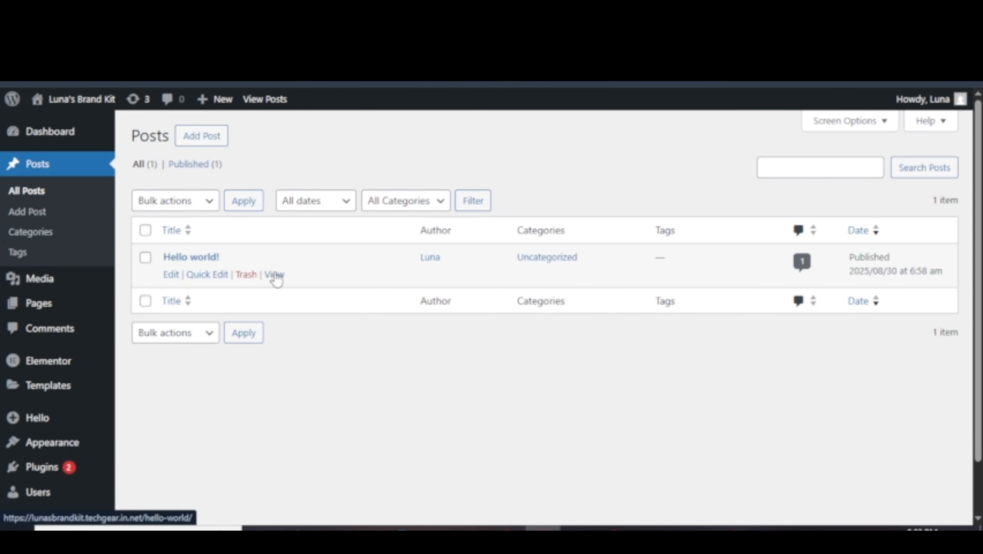
click(208, 275)
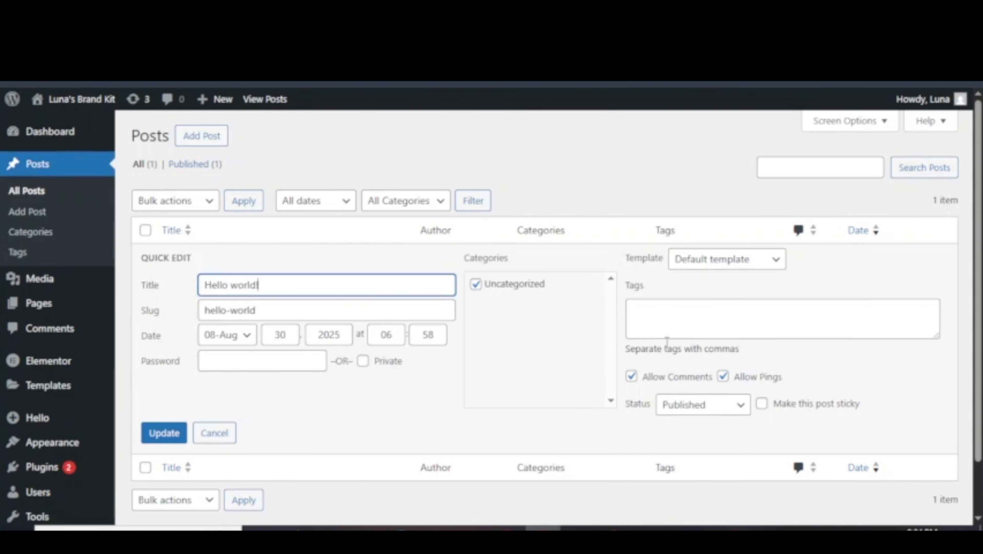
click(217, 440)
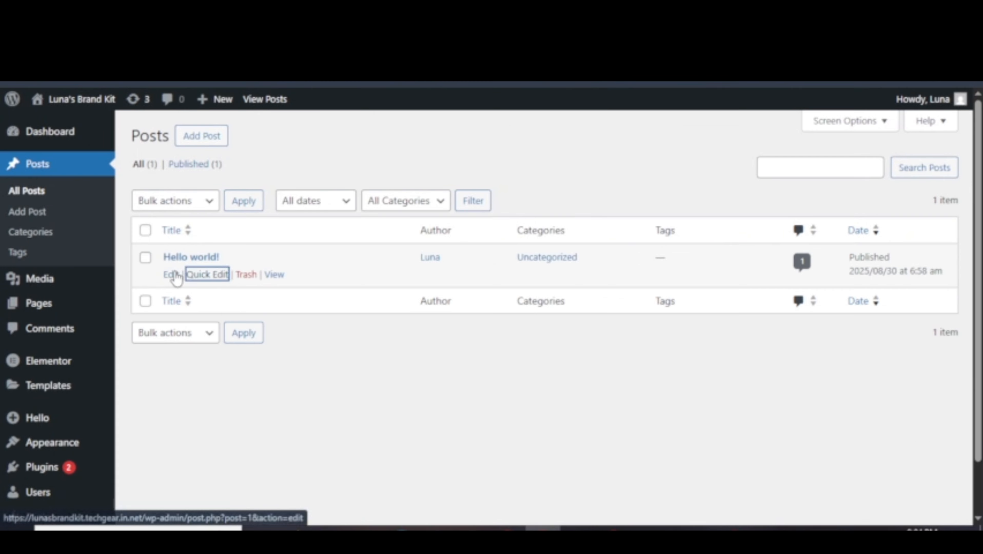
click(176, 277)
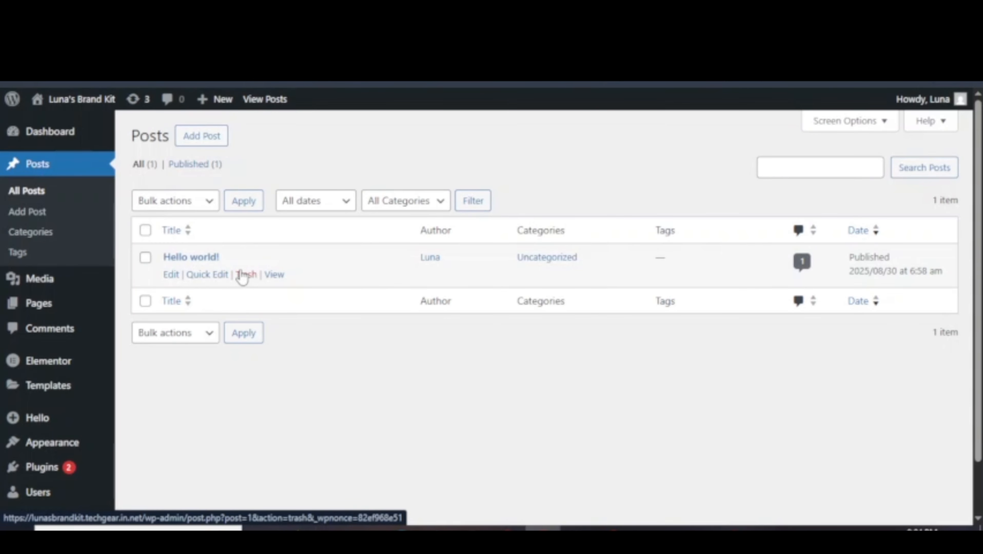
right_click(271, 276)
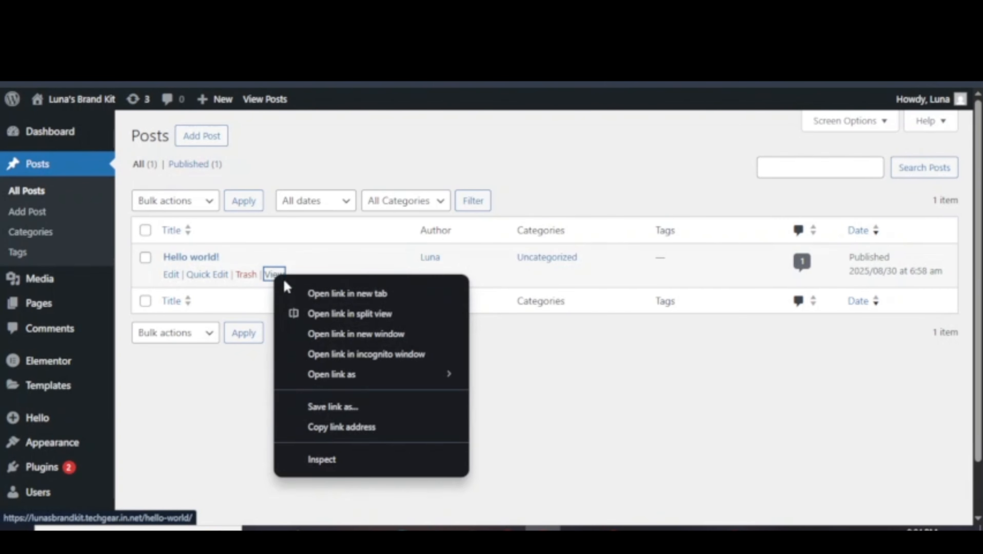
click(315, 295)
scroll(388, 303, down, 5)
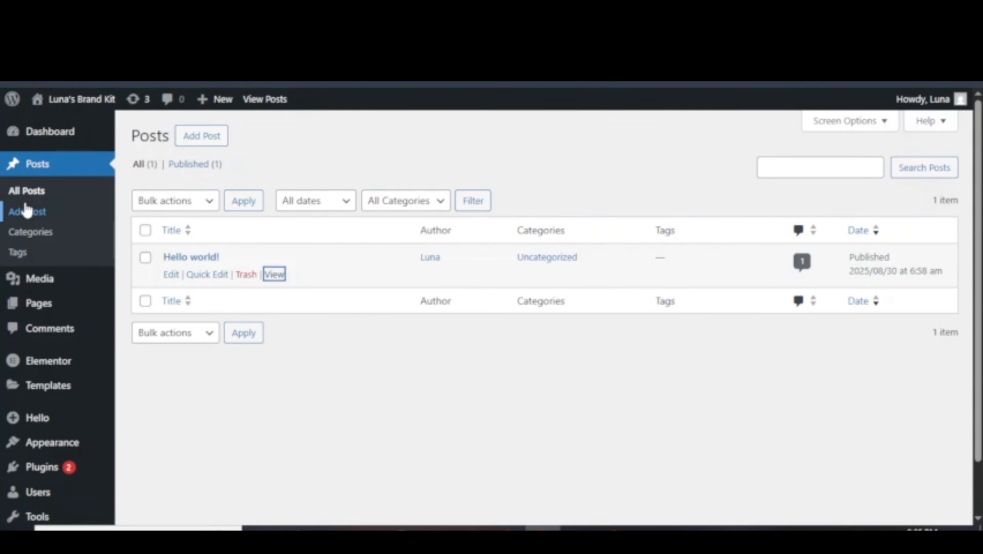
Start a new post titled 'wordpress dashboard full tutorial for beginners 2026'.
click(28, 213)
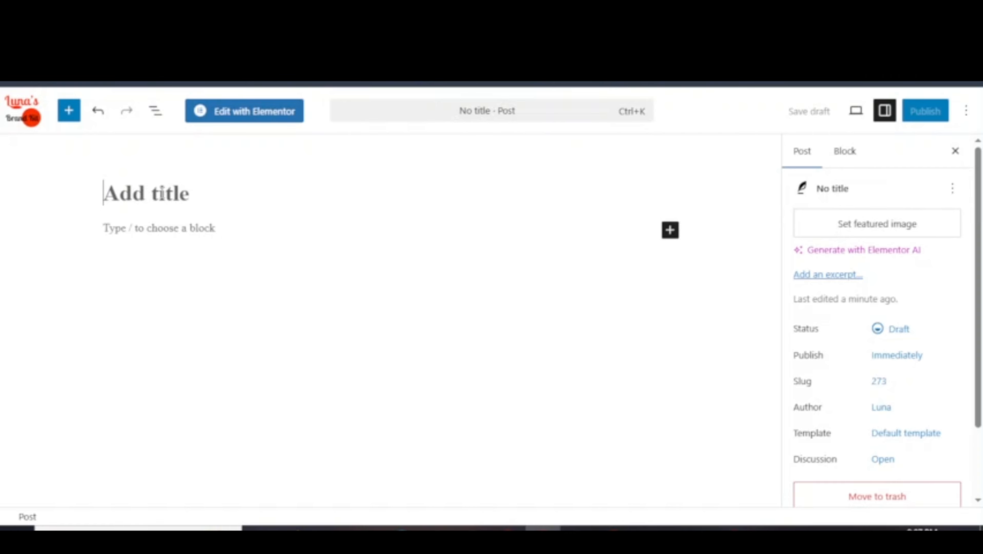
click(162, 194)
text(wordpress dashboard full tutorial for beginners 2026)
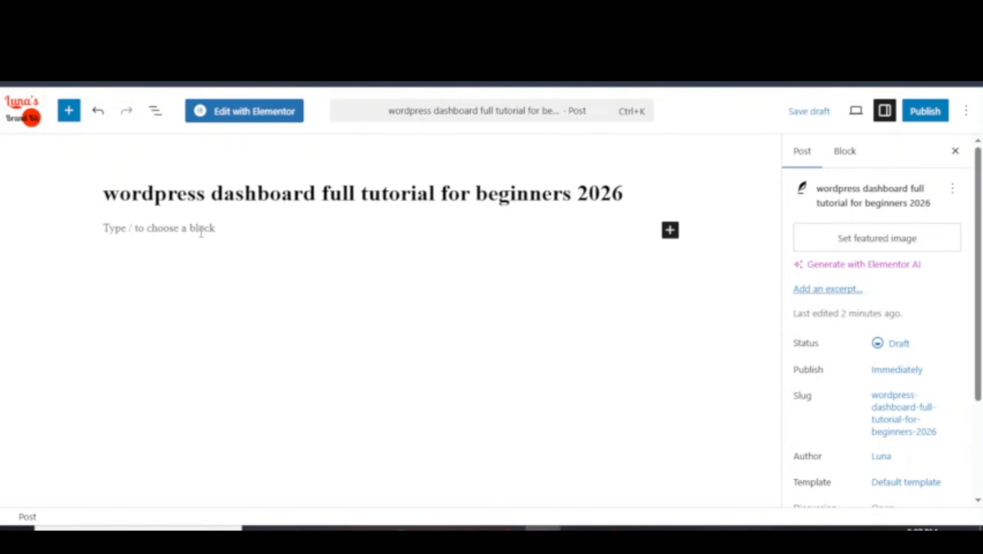
click(183, 230)
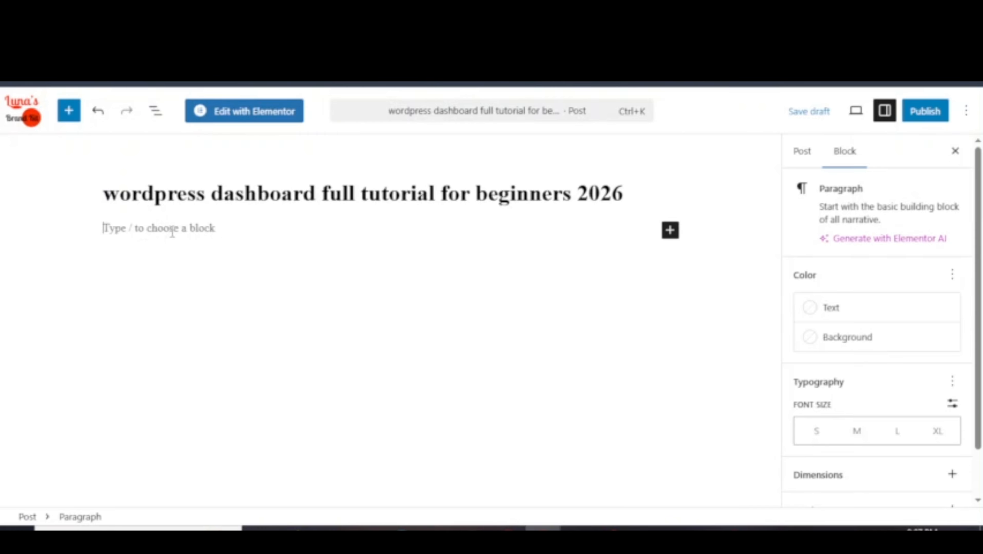
Copy Lorem Ipsum from the browser and paste it as plain text into the first paragraph.
key(alt+Tab)
right_click(251, 252)
click(294, 274)
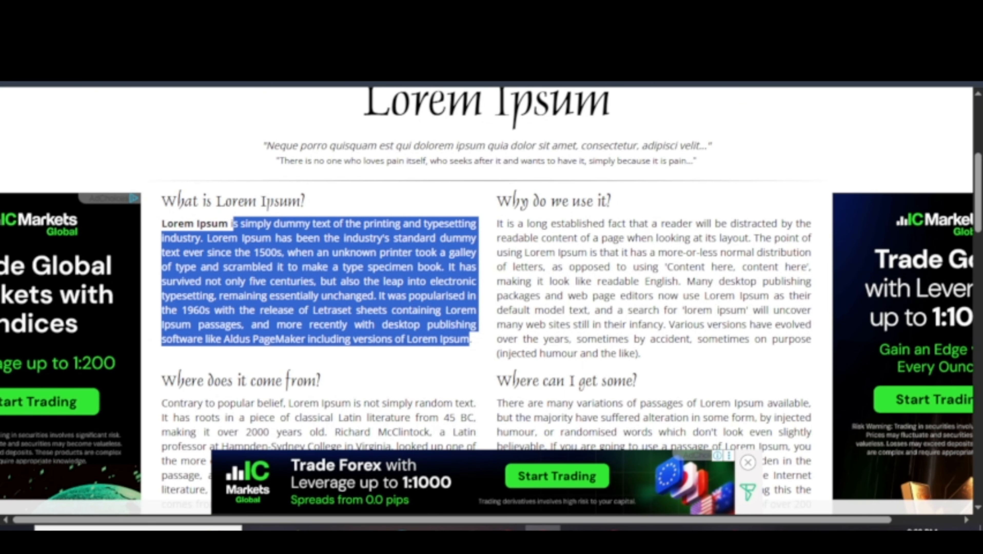
key(alt+Tab)
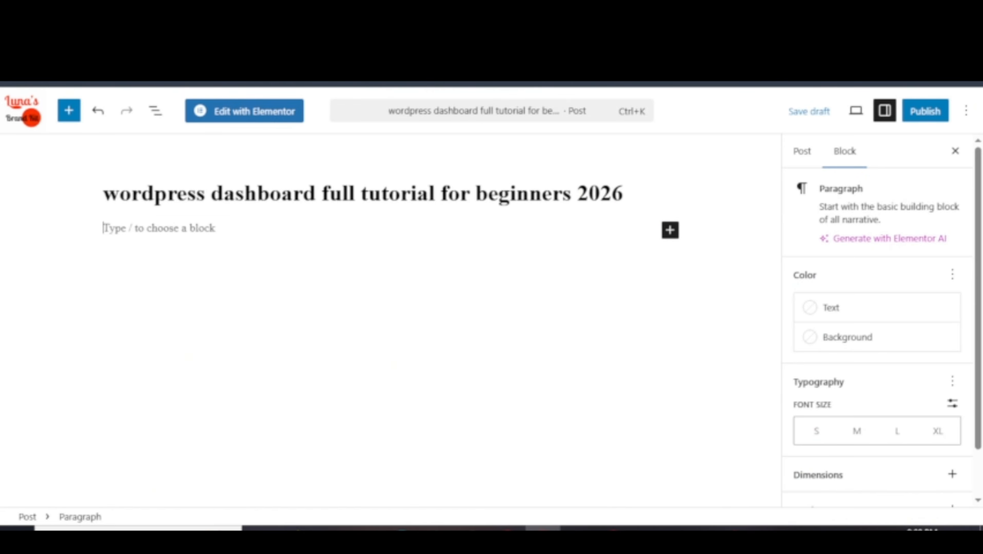
right_click(130, 233)
click(184, 373)
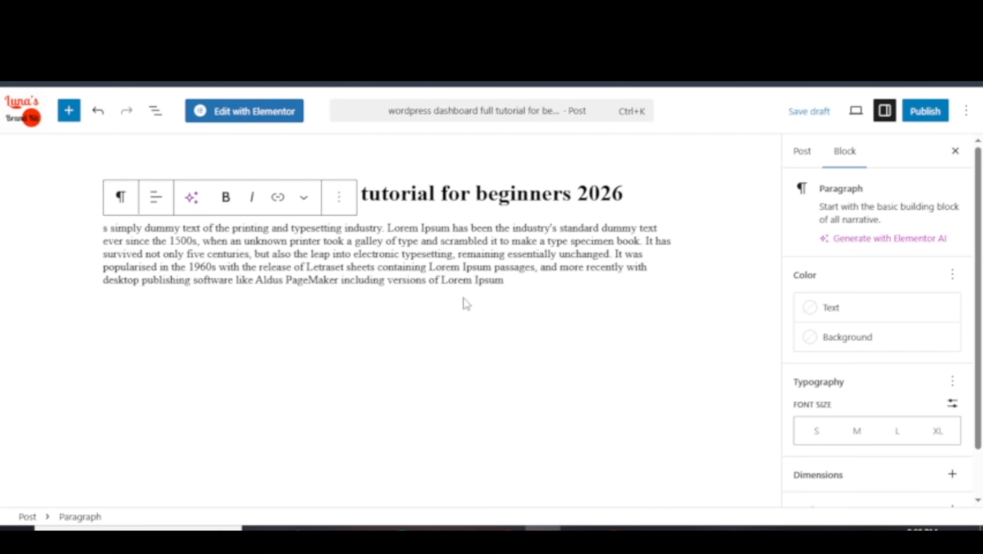
text(.)
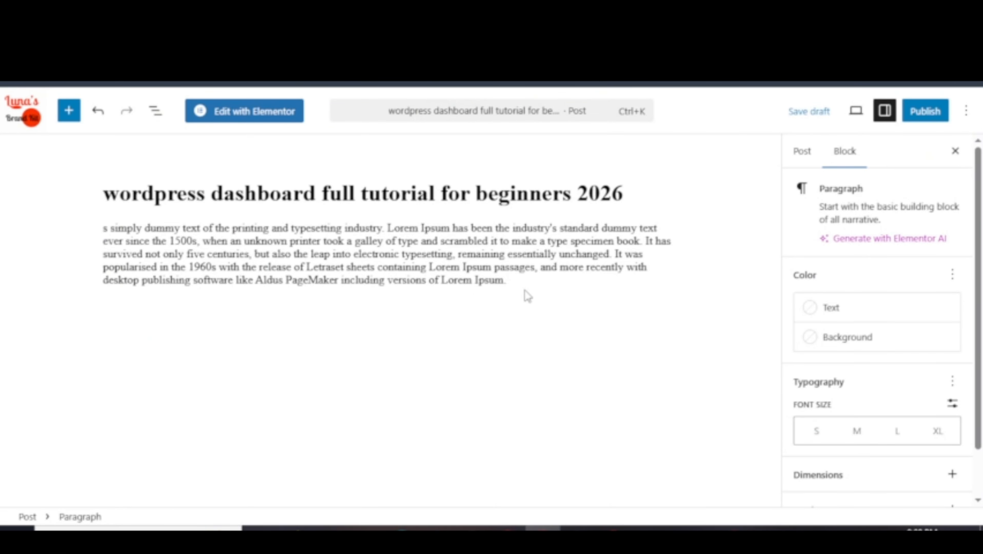
Add a second Lorem Ipsum paragraph and insert an empty block below the title.
key(Return)
key(ctrl+v)
key(ctrl+v)
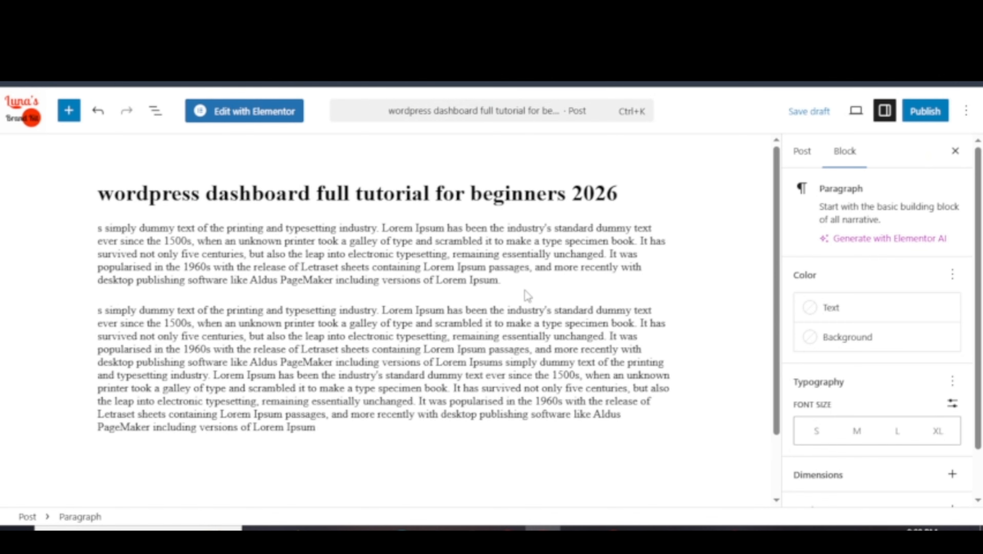
text(s simply dummy text of the printing and typesetting industry. Lorem Ipsum has been the industry's standard dummy text ever since the 1500s, when an unknown printer took a galley of type and scrambled it to make a type specimen book. It has survived not only five centuries, but also the leap into electronic typesetting, remaining essentially unchanged. It was popularised in the 1960s with the release of Letraset sheets containing Lorem Ipsum passages, and more recently with desktop publishing software like Aldus PageMaker including versions of Lorem Ipsum)
scroll(384, 318, down, 2)
scroll(385, 318, up, 3)
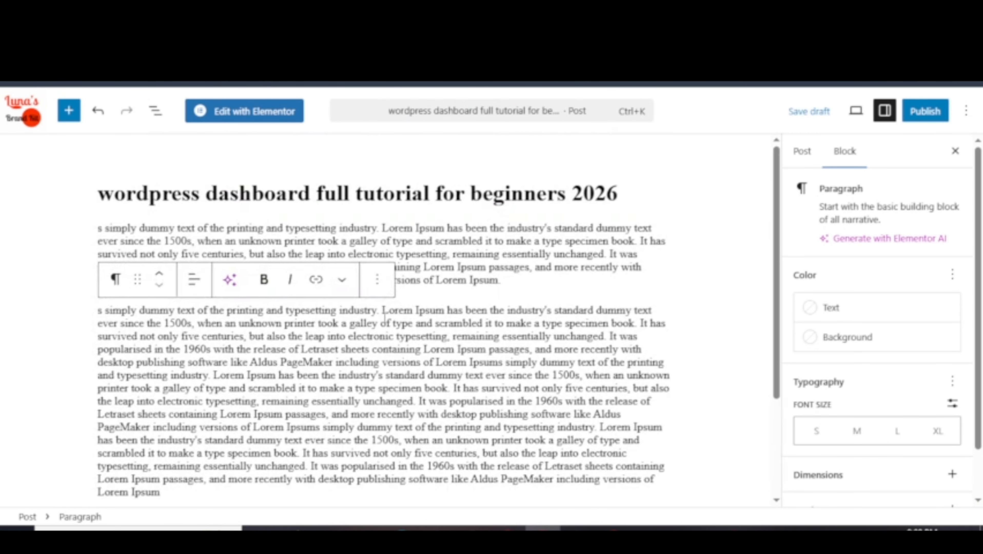
click(633, 196)
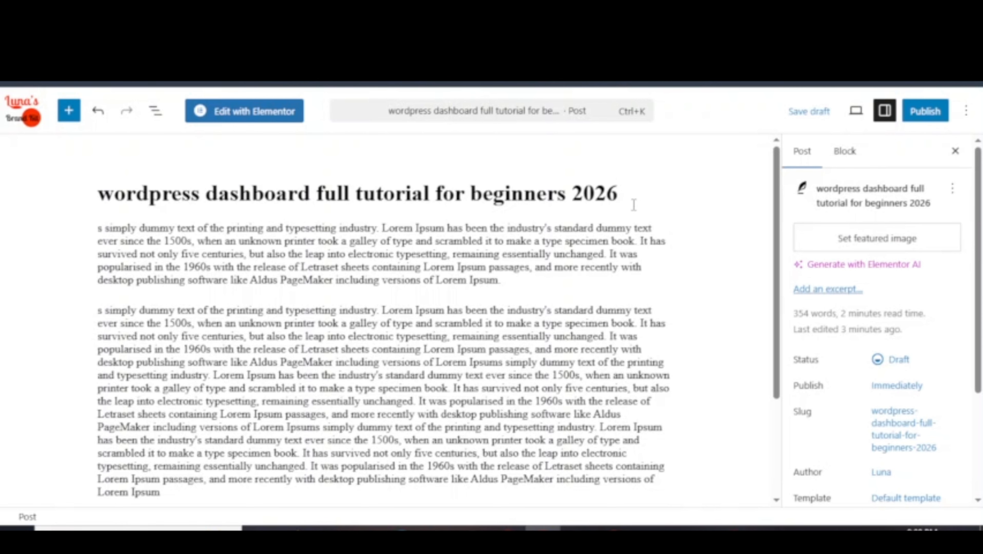
key(Return)
Insert an Image block with 'why image 2' uploaded from the Downloads folder.
click(665, 231)
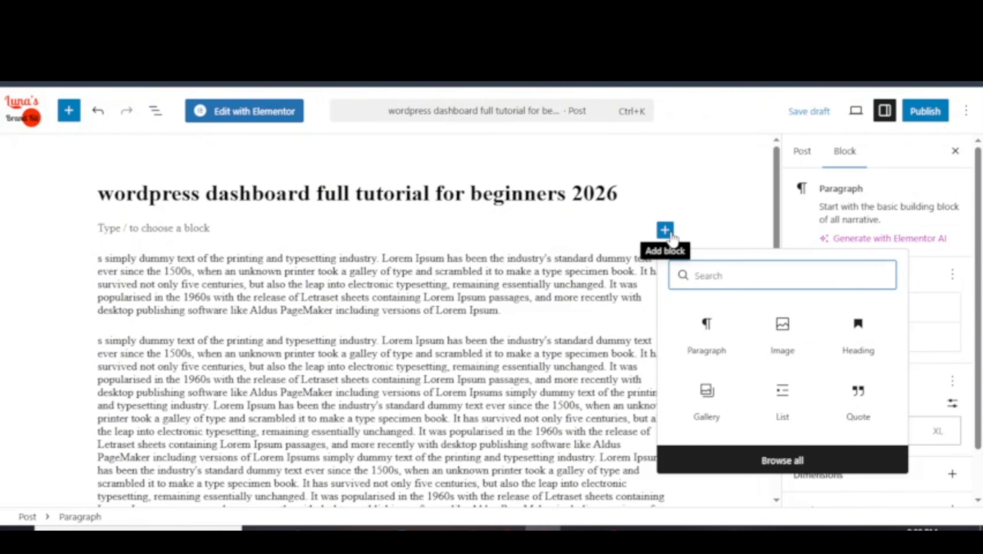
click(782, 333)
click(139, 310)
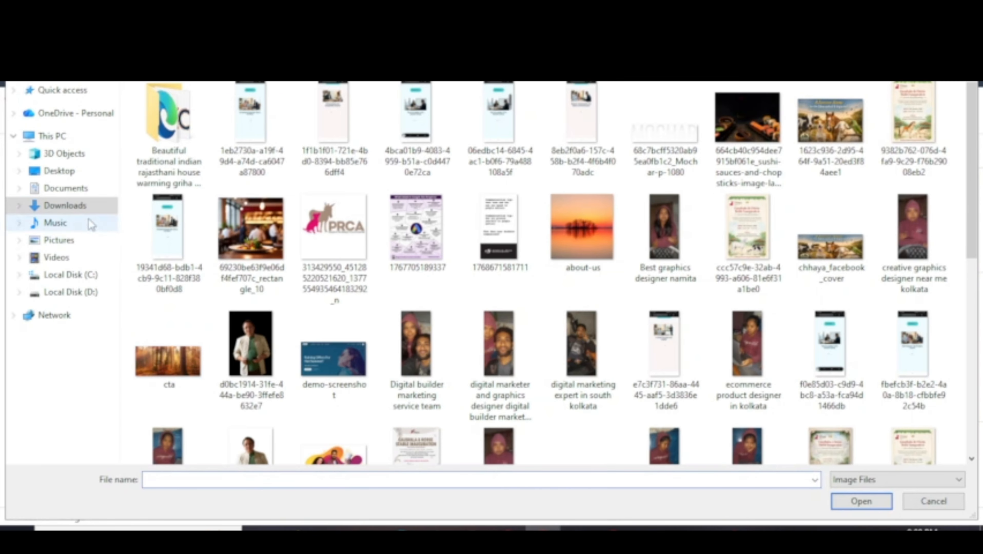
click(89, 205)
scroll(418, 312, down, 10)
click(418, 313)
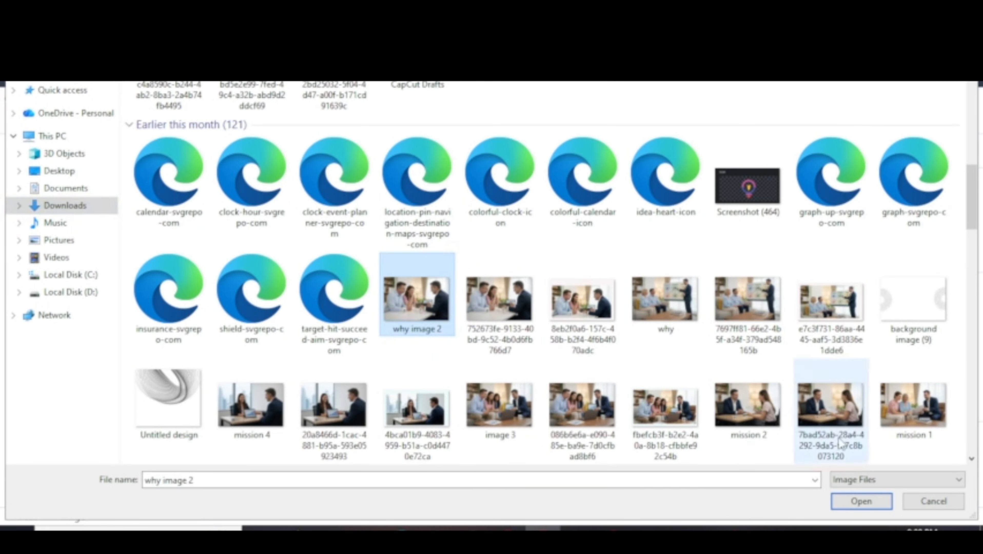
click(865, 503)
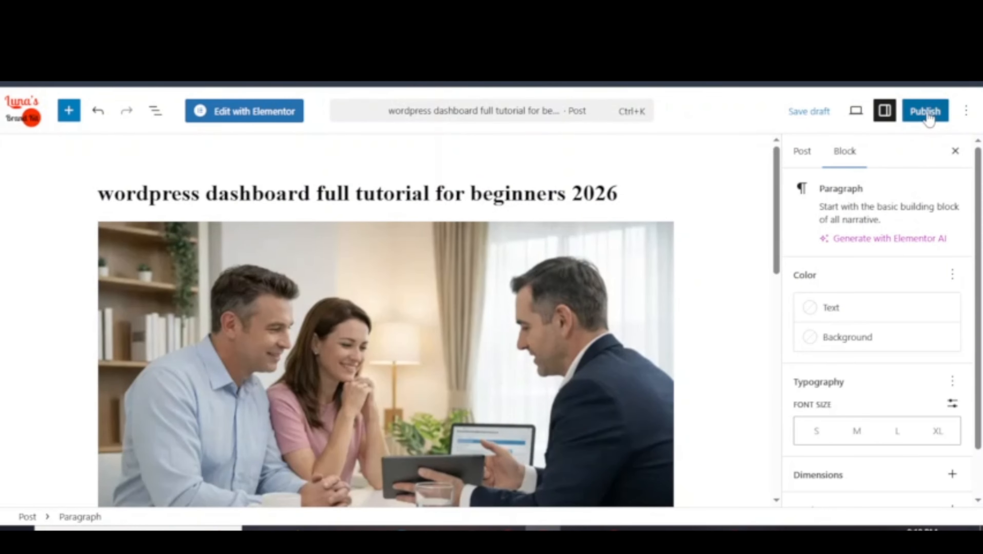
Publish the tutorial post and view it on the live site.
click(925, 117)
click(931, 110)
click(138, 497)
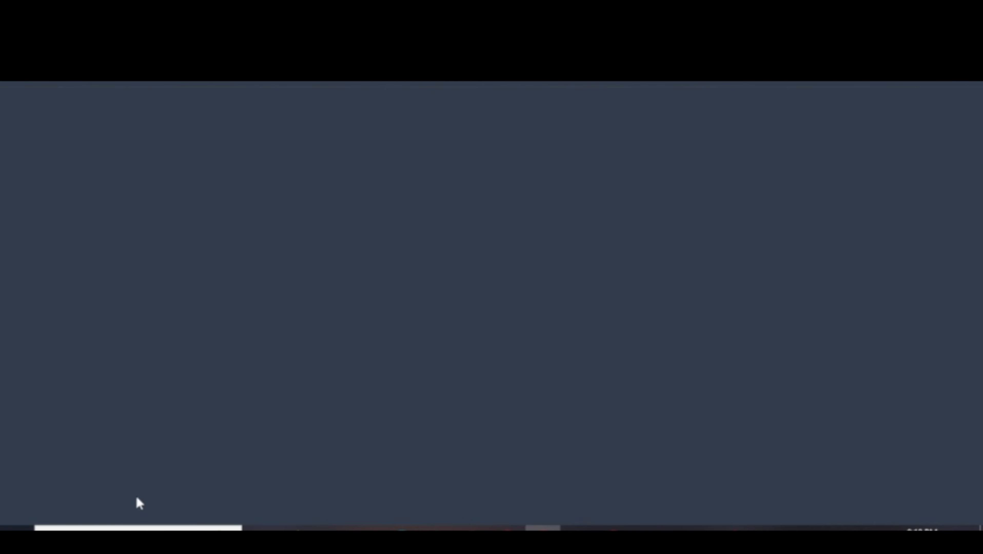
scroll(351, 419, down, 15)
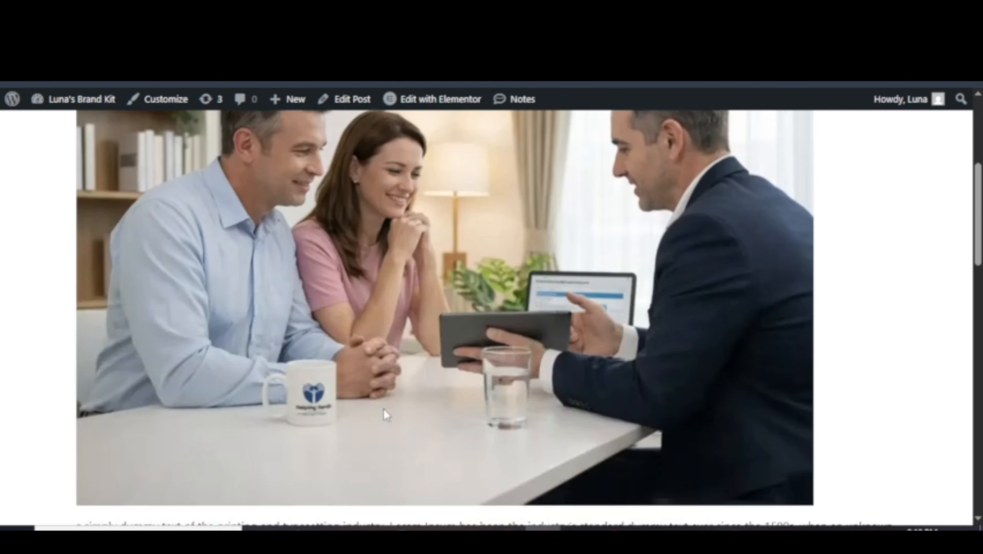
scroll(384, 408, down, 5)
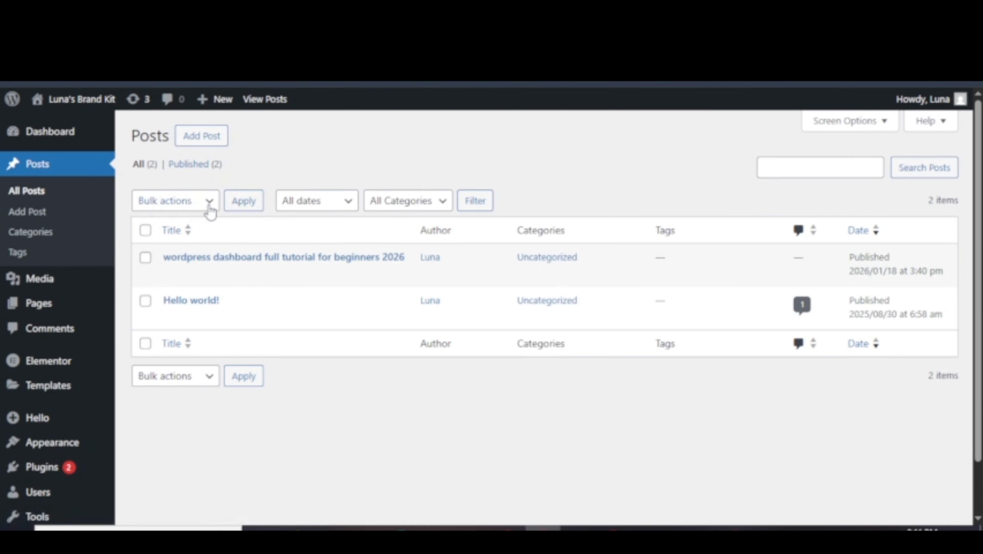
Select both posts and switch the bulk action from Move to Trash to Edit.
click(211, 202)
click(145, 225)
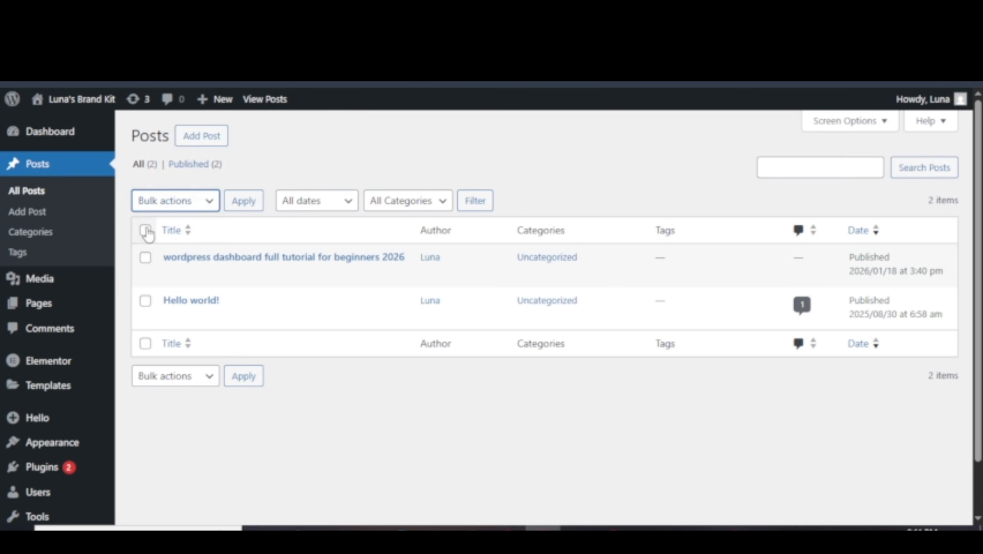
click(145, 230)
click(175, 206)
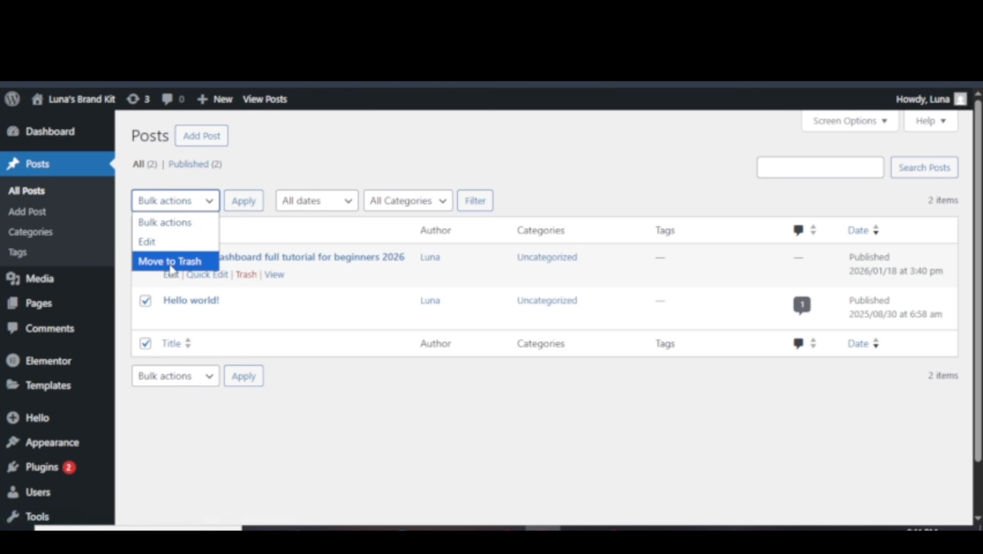
click(170, 264)
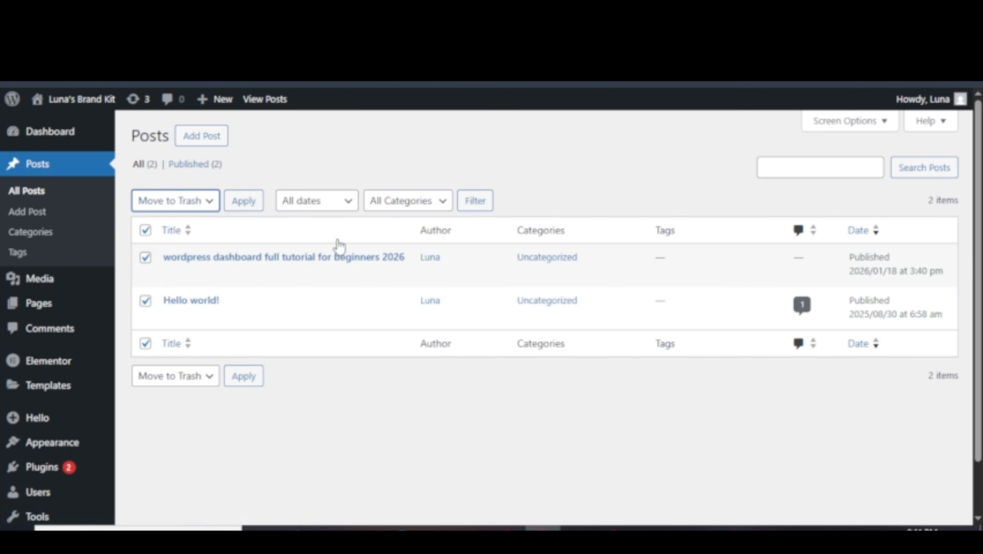
click(209, 203)
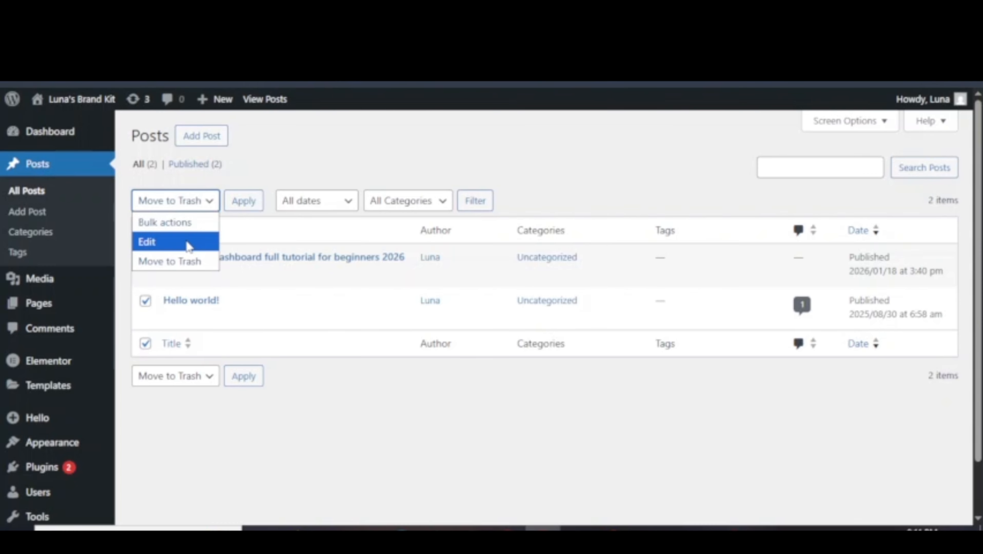
click(189, 246)
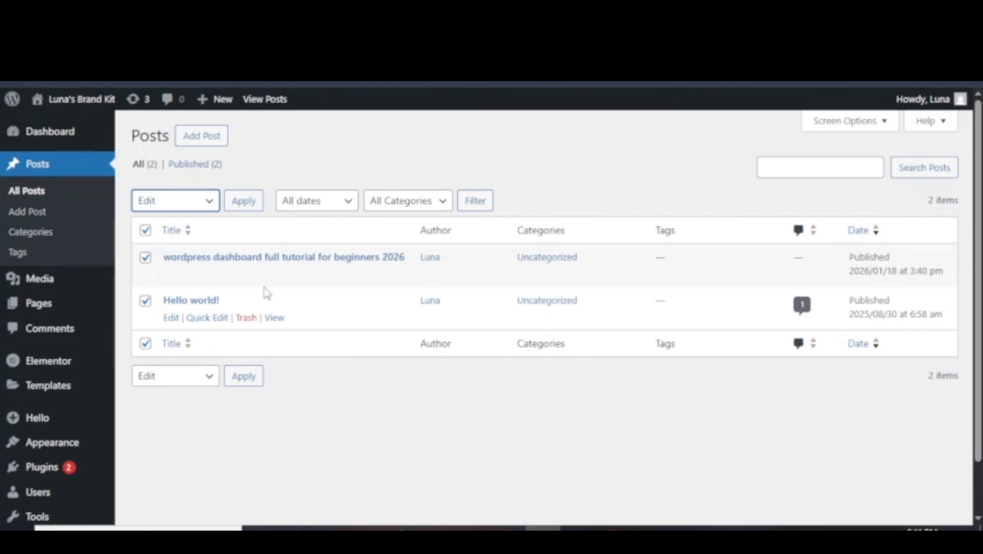
click(303, 205)
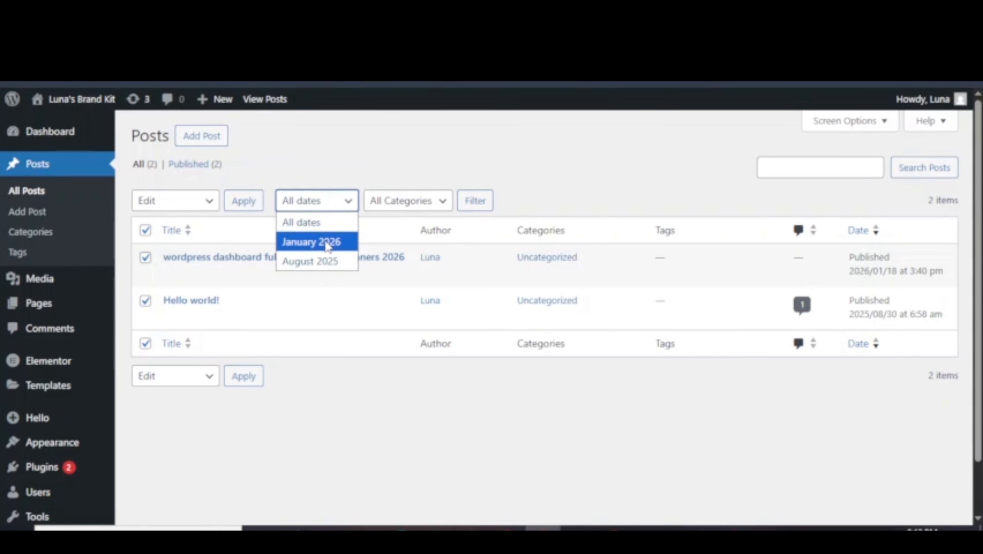
Look through the category filter options without changing the filter.
click(419, 205)
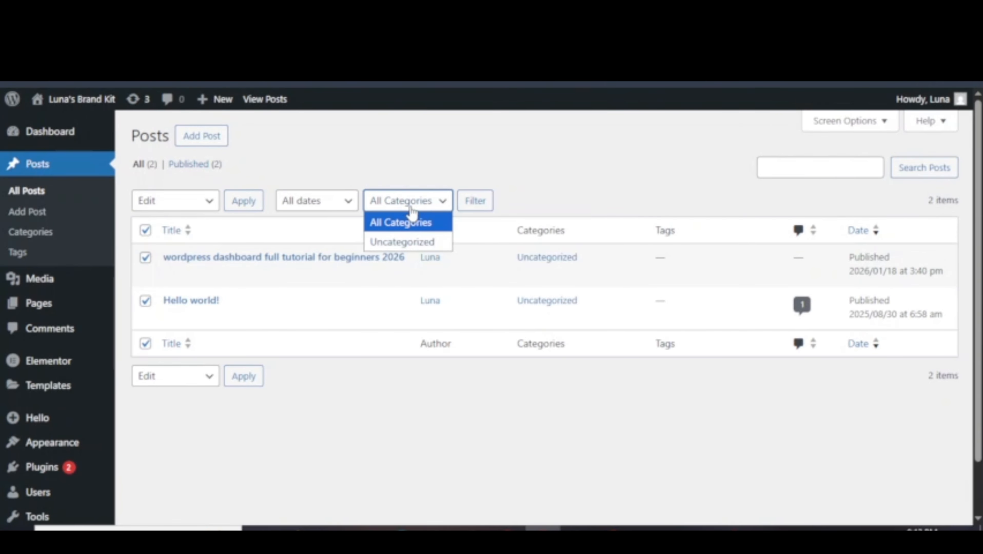
click(490, 250)
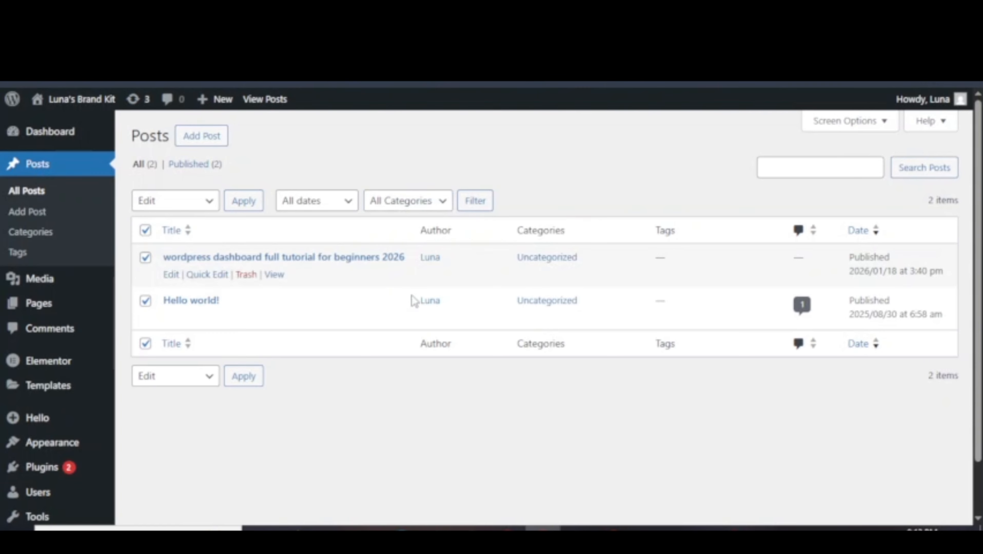
click(427, 201)
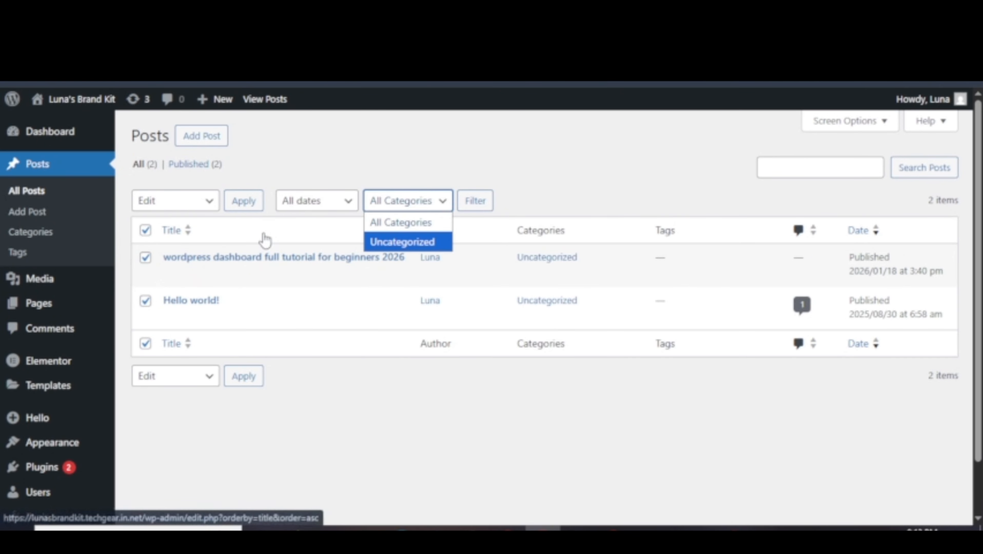
click(575, 313)
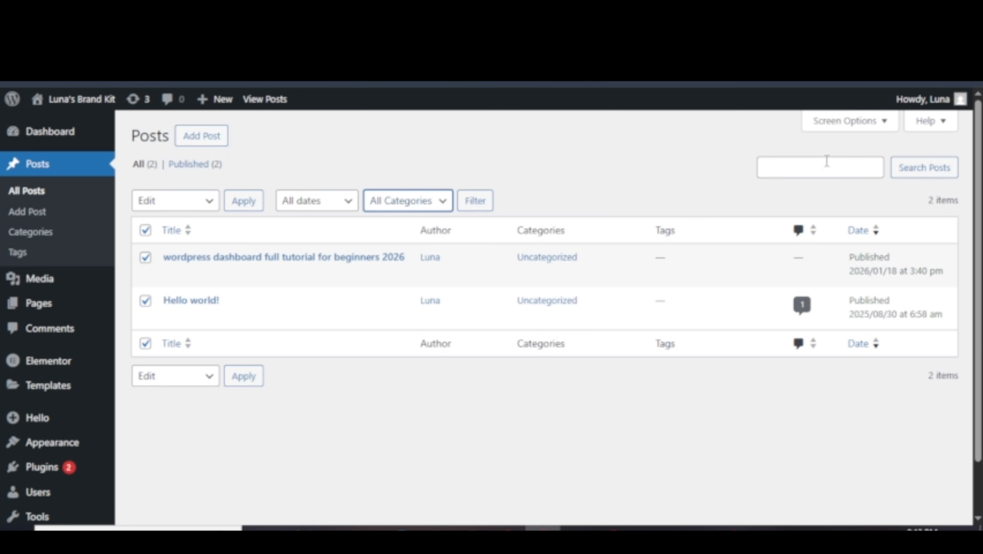
Search the posts for 'seo'.
click(827, 161)
click(781, 187)
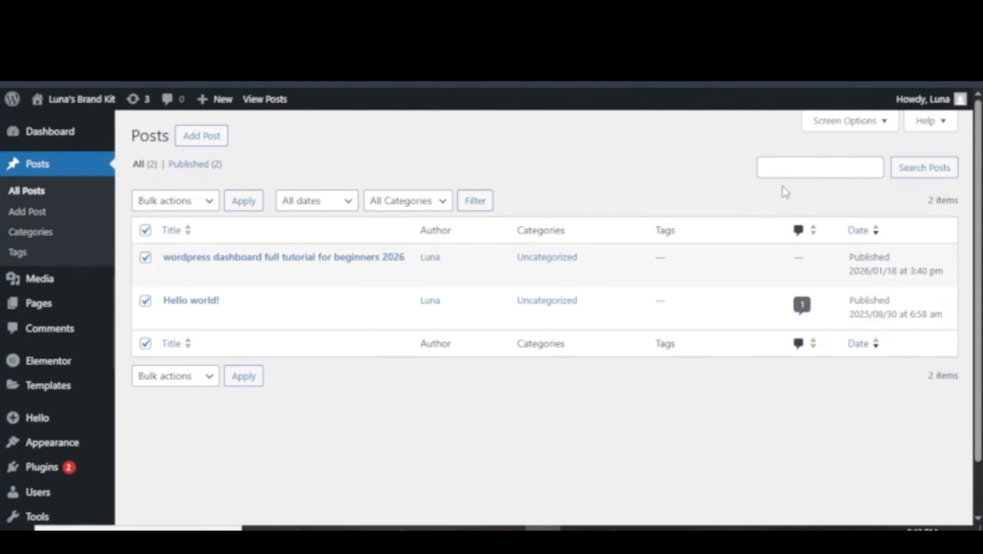
click(819, 168)
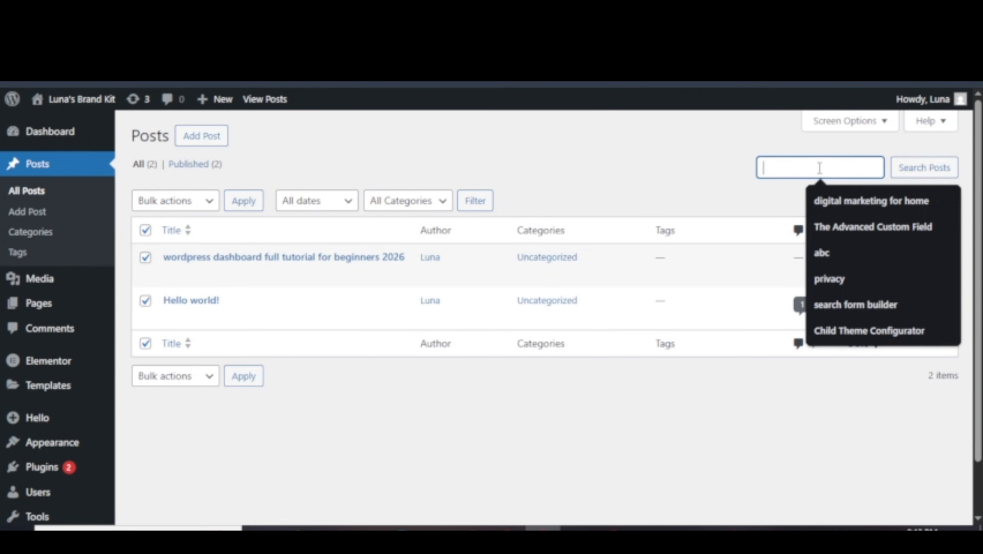
click(767, 202)
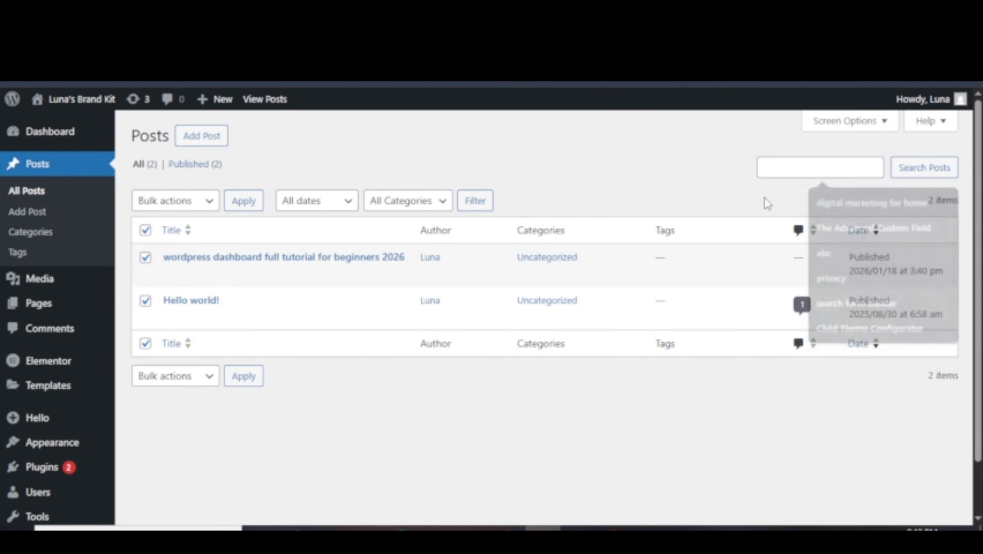
click(799, 171)
click(777, 194)
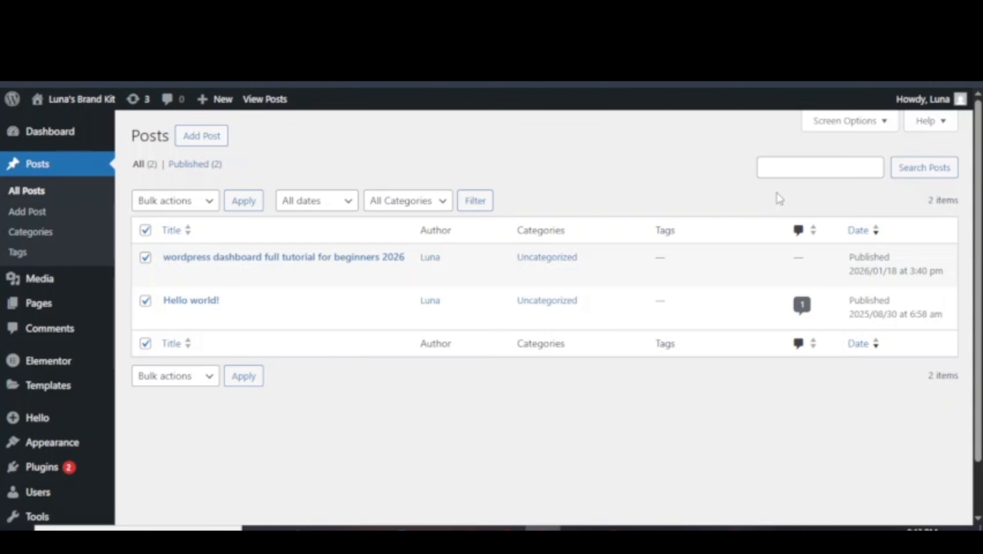
click(803, 170)
text(seo)
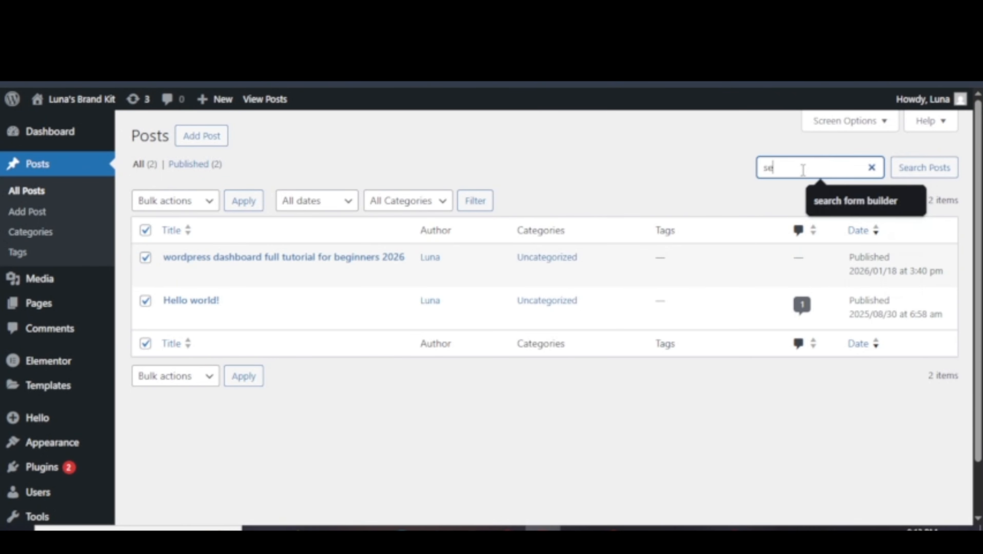
click(924, 176)
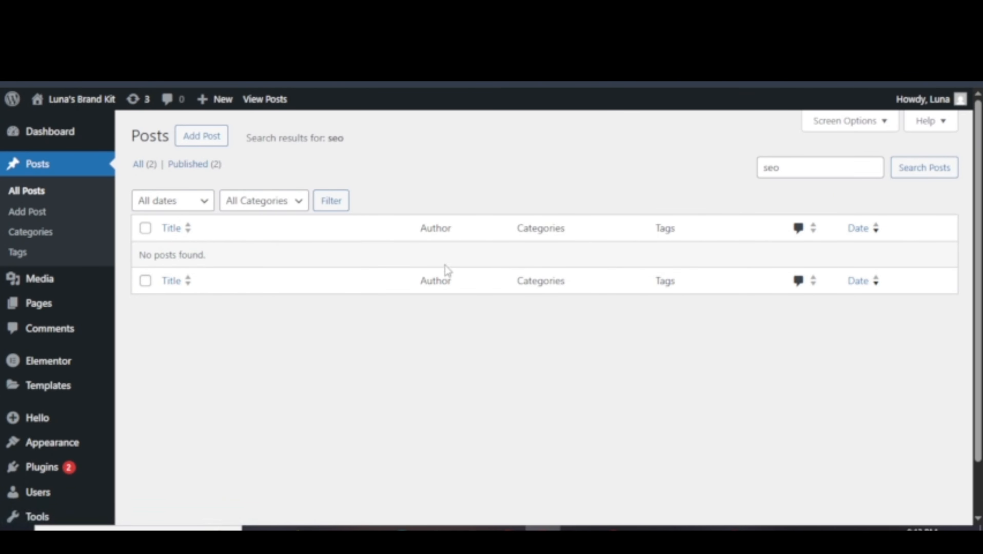
Add a 'wordpress' category with slug 'wordpress' on the Categories page.
click(28, 233)
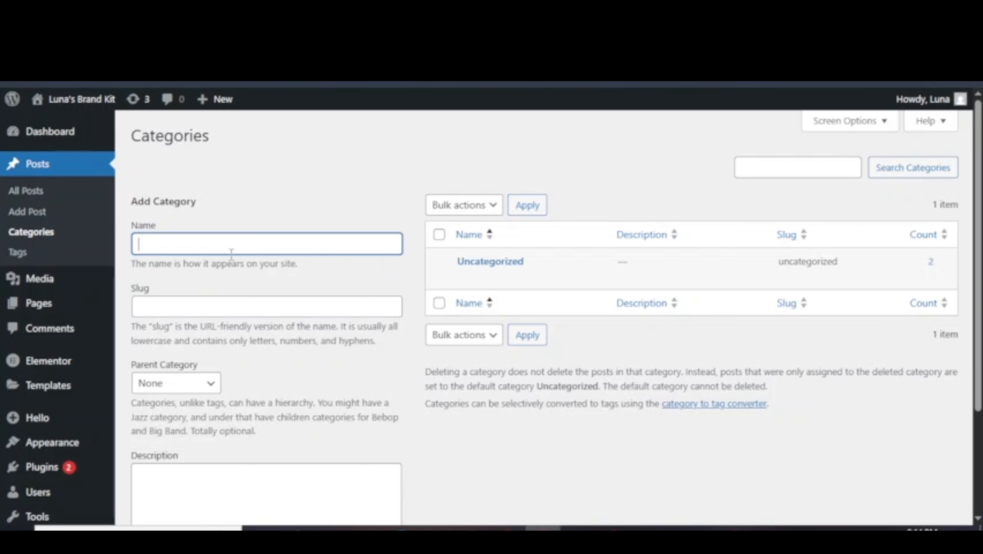
text(wordpress)
click(227, 310)
text(wordpress)
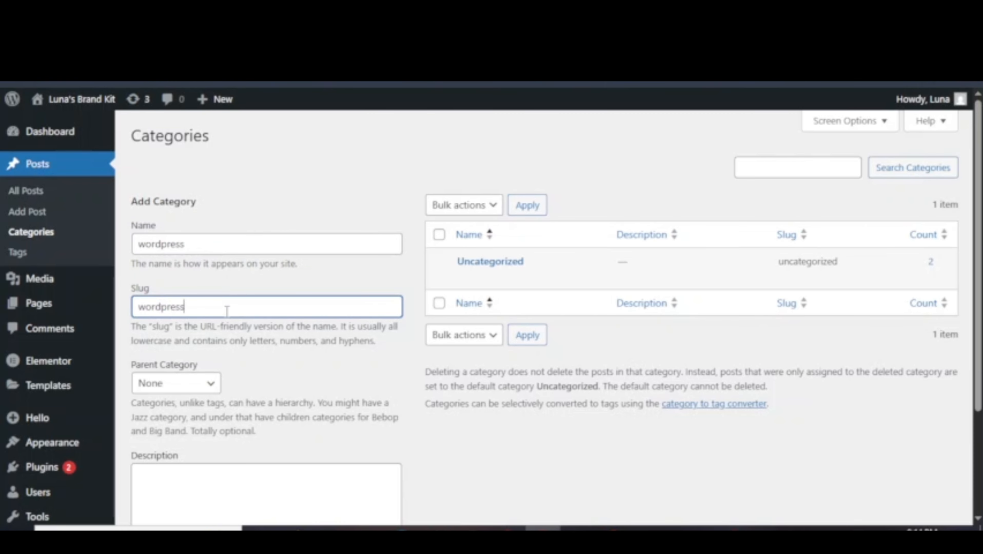
scroll(227, 312, down, 3)
click(158, 450)
scroll(437, 282, up, 3)
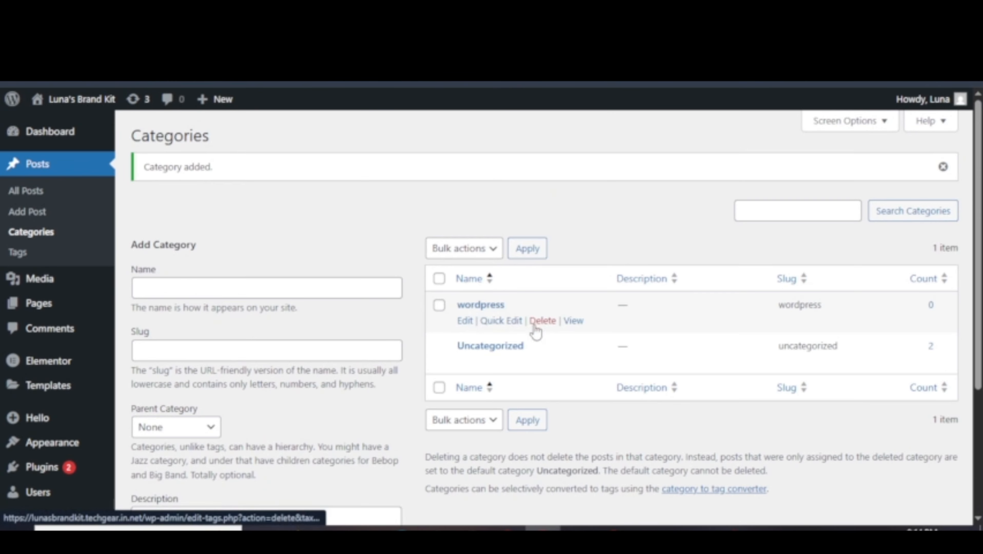
Add an 'SEO' category with the slug 'seo'.
scroll(509, 321, down, 2)
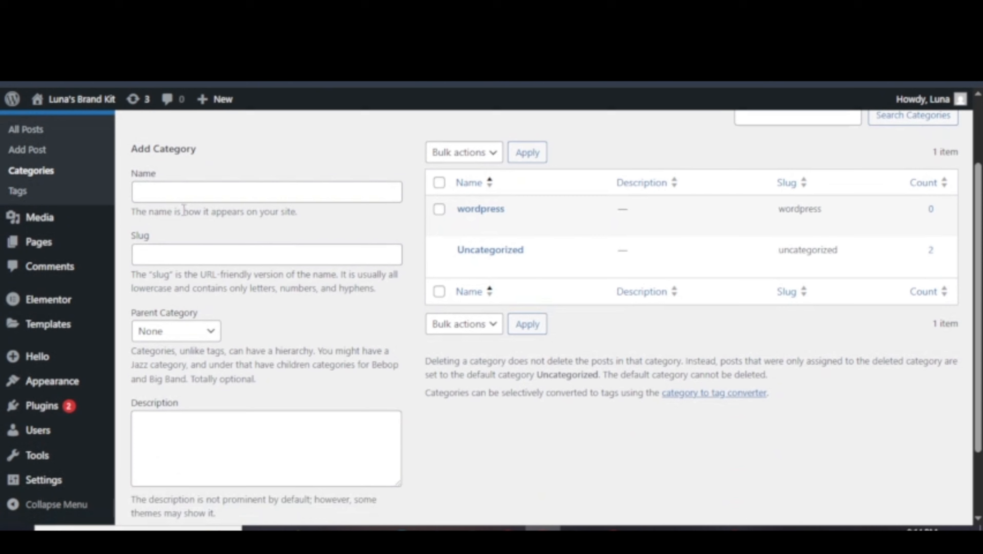
click(200, 194)
text(SEO)
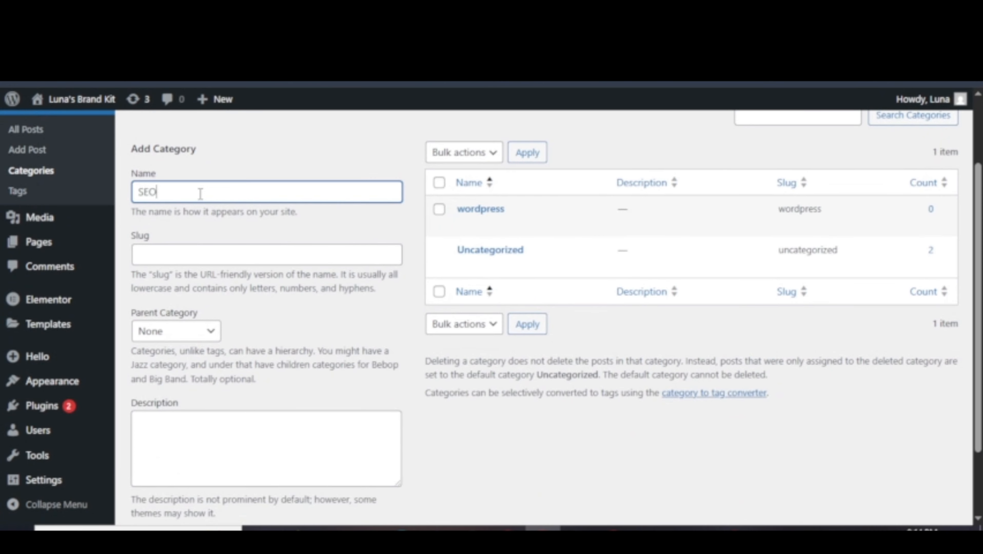
click(192, 252)
text(SEO)
key(ctrl+a)
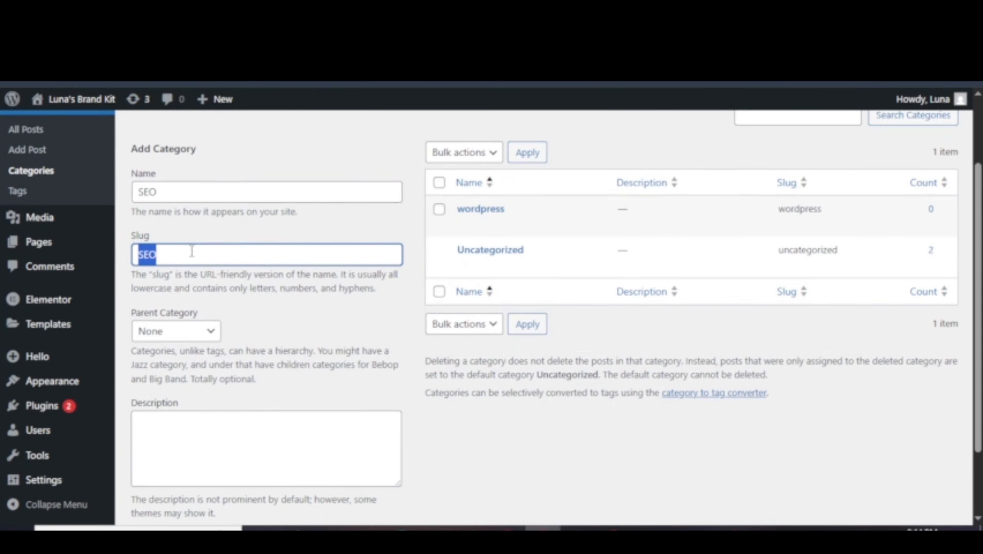
text(seo)
scroll(171, 388, down, 2)
click(162, 452)
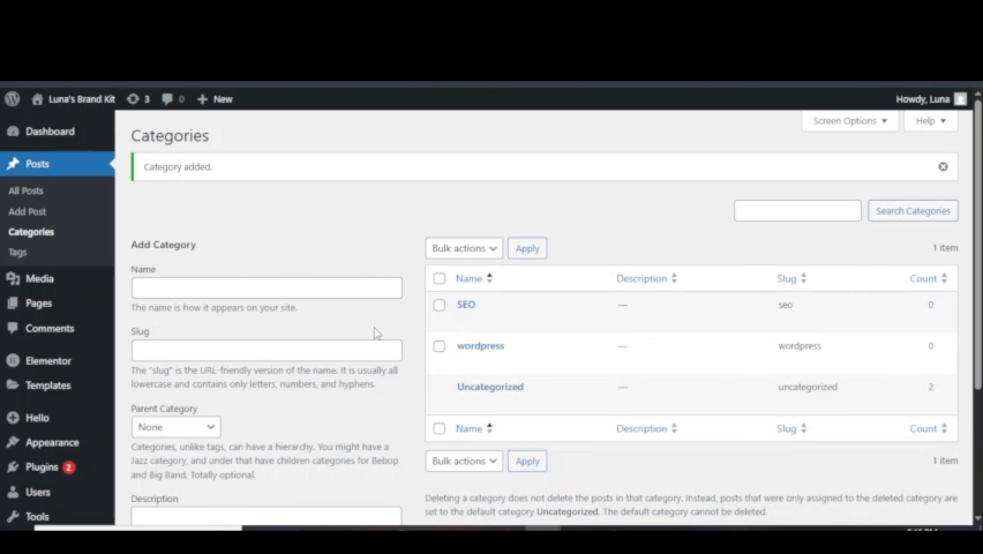
Add the tags 'wordpress tutorial' and 'learn wordpress', each with a matching slug.
click(33, 256)
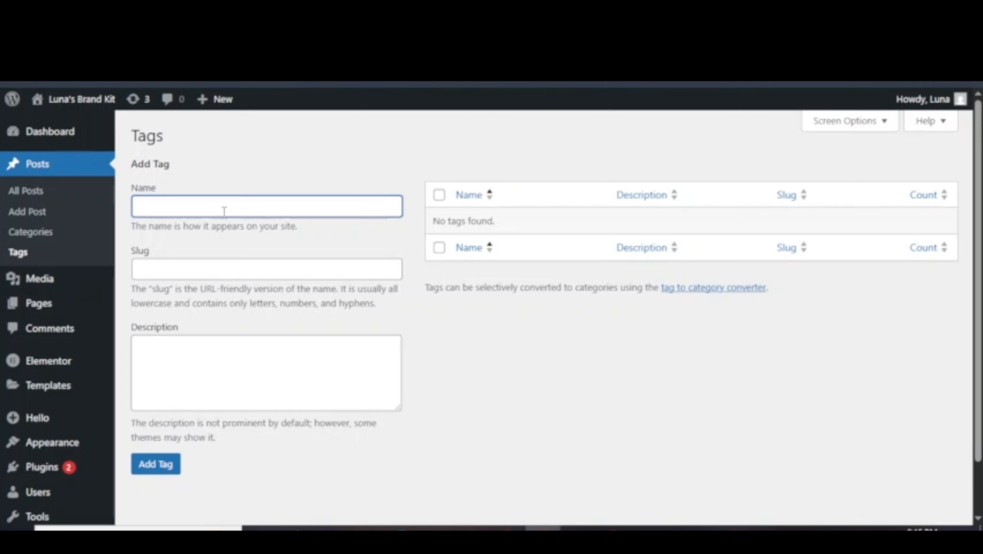
text(wordpress tutori)
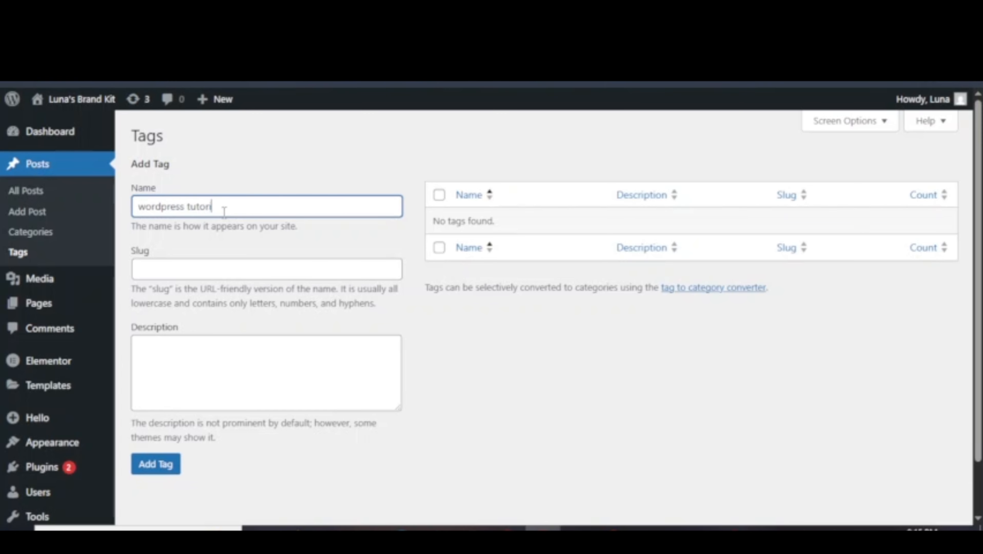
text(al)
key(ctrl+a)
key(ctrl+c)
click(204, 274)
key(ctrl+v)
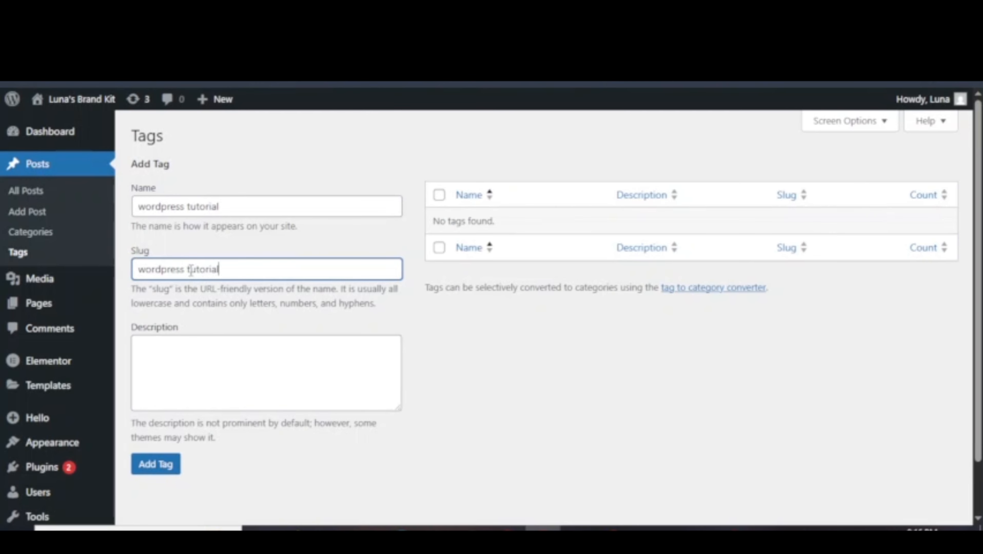
click(155, 468)
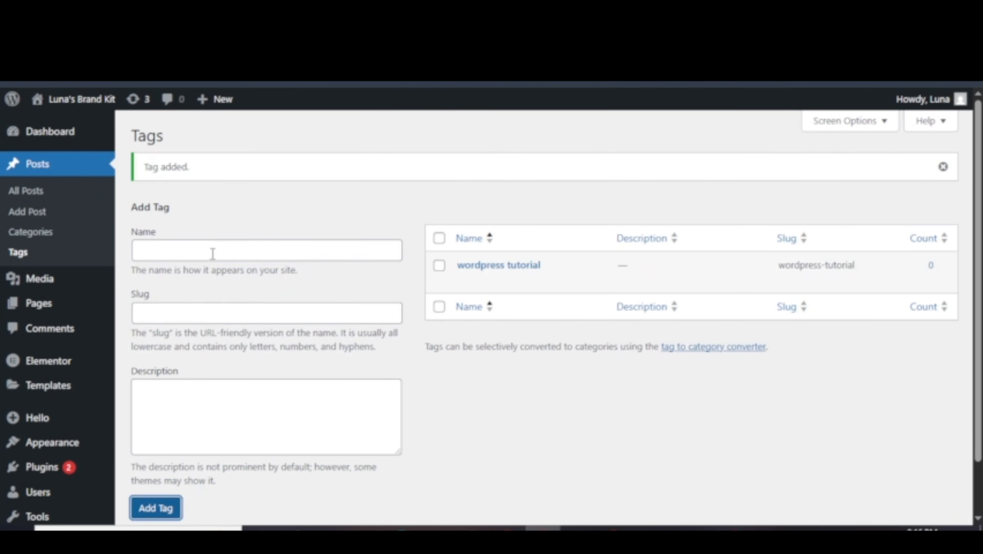
click(212, 253)
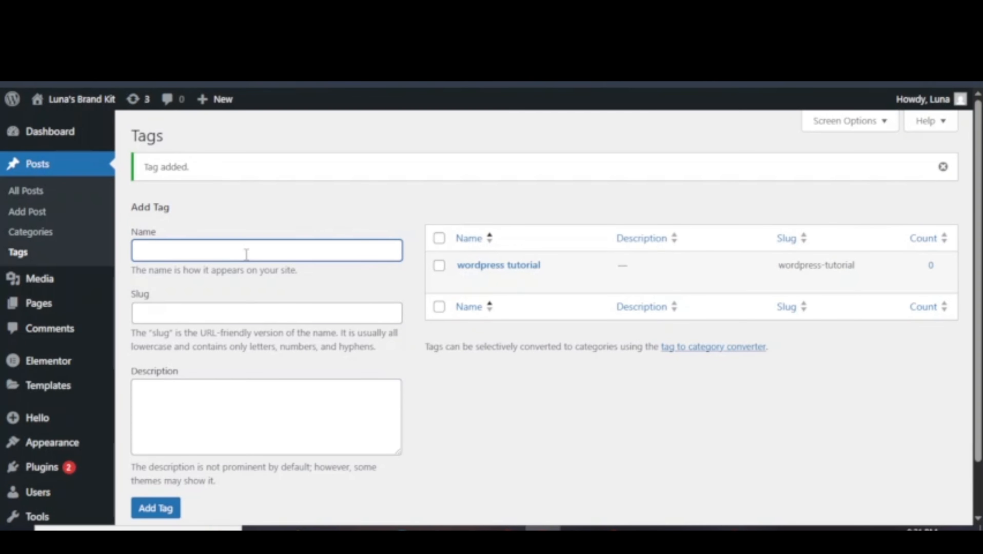
text(learn wordpress)
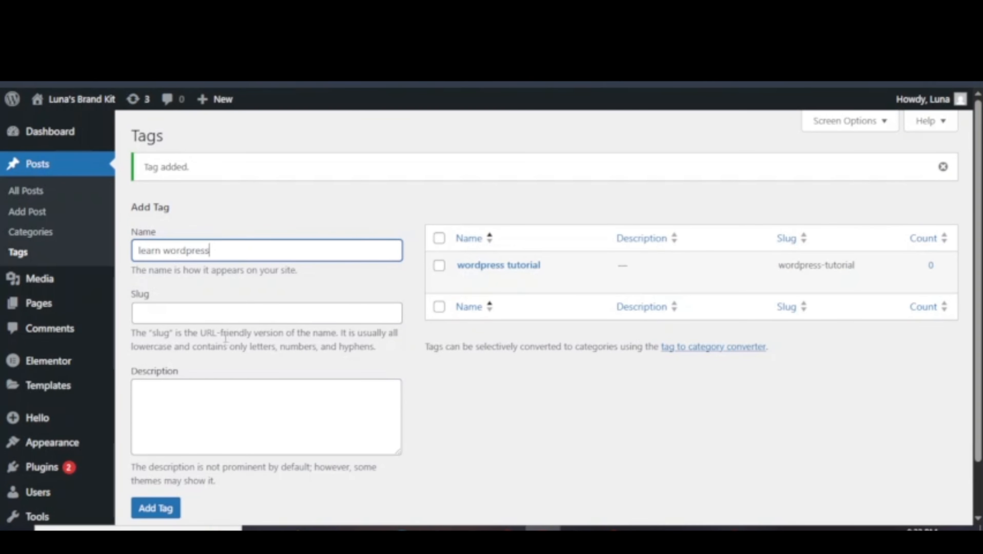
click(231, 312)
text(learn wordpress)
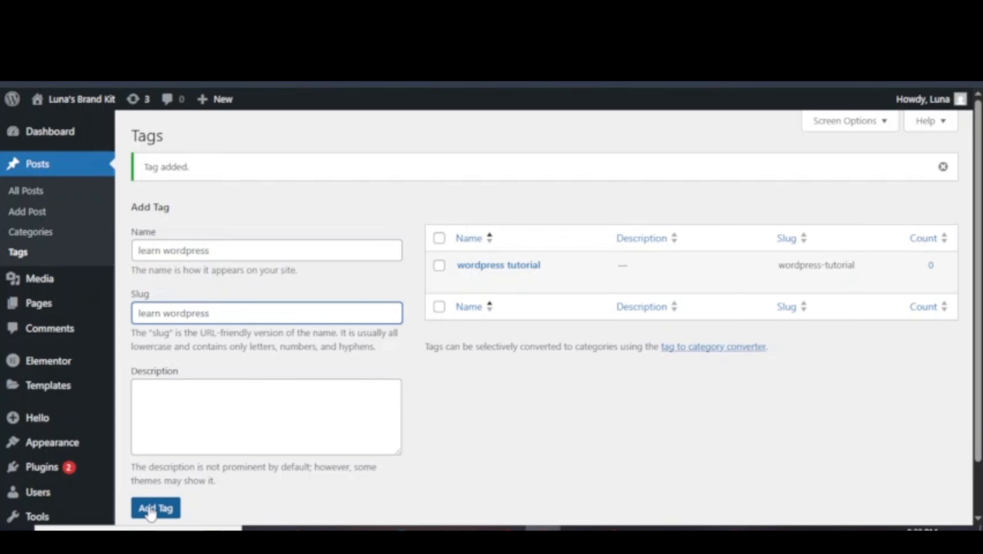
click(153, 509)
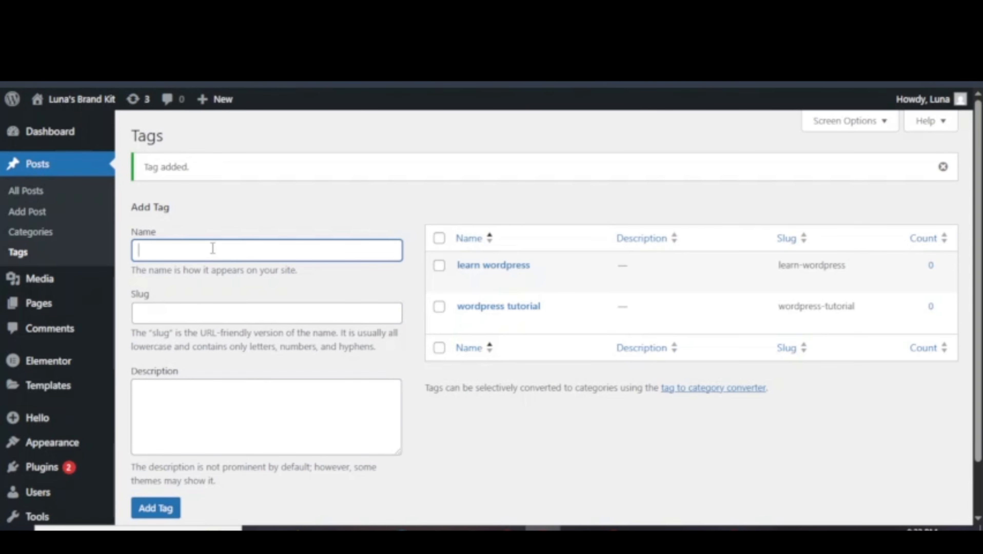
Add the 'basic seo' tag with a matching slug and the 'onpage seo' tag.
text(basic seo)
click(177, 312)
text(basic seo)
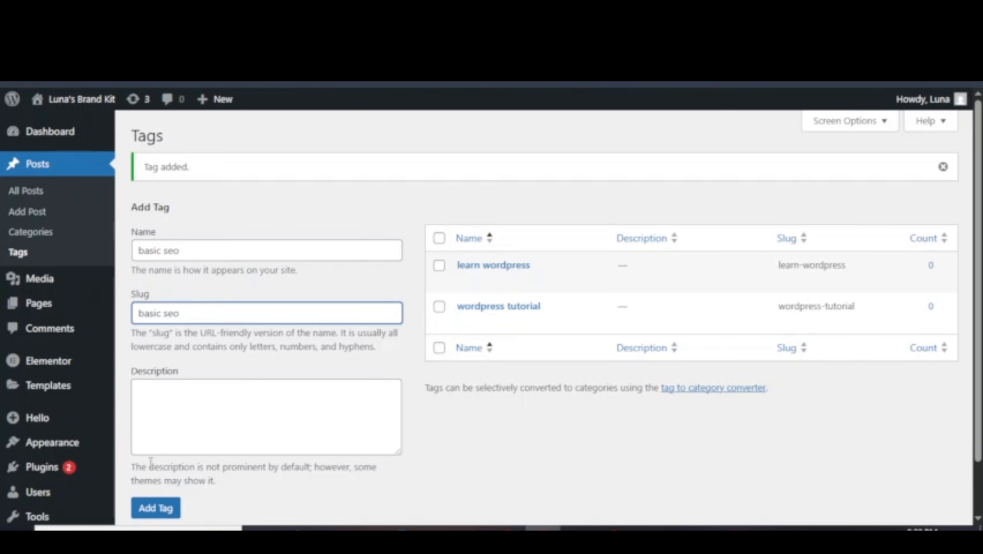
click(148, 509)
click(216, 248)
text(onpage sseo)
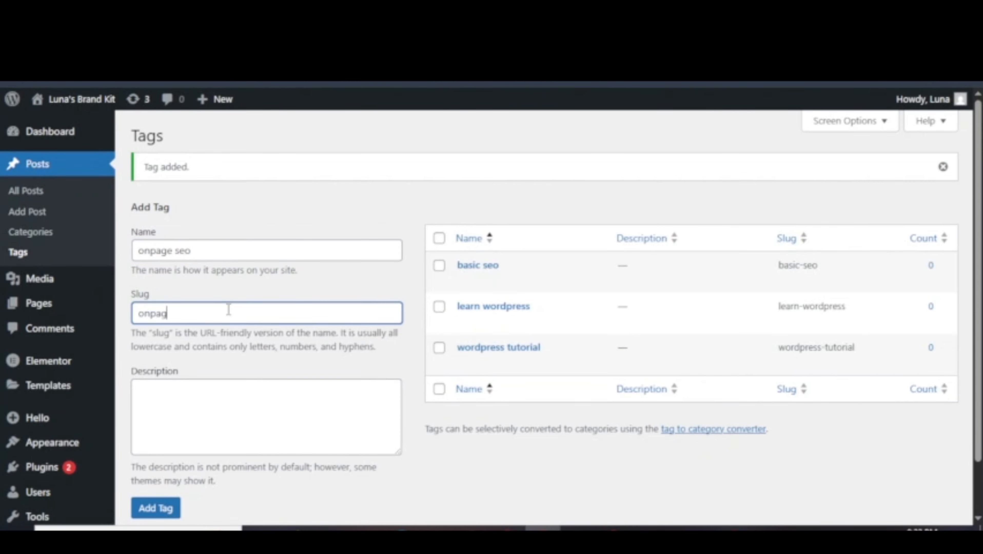
text(e seo)
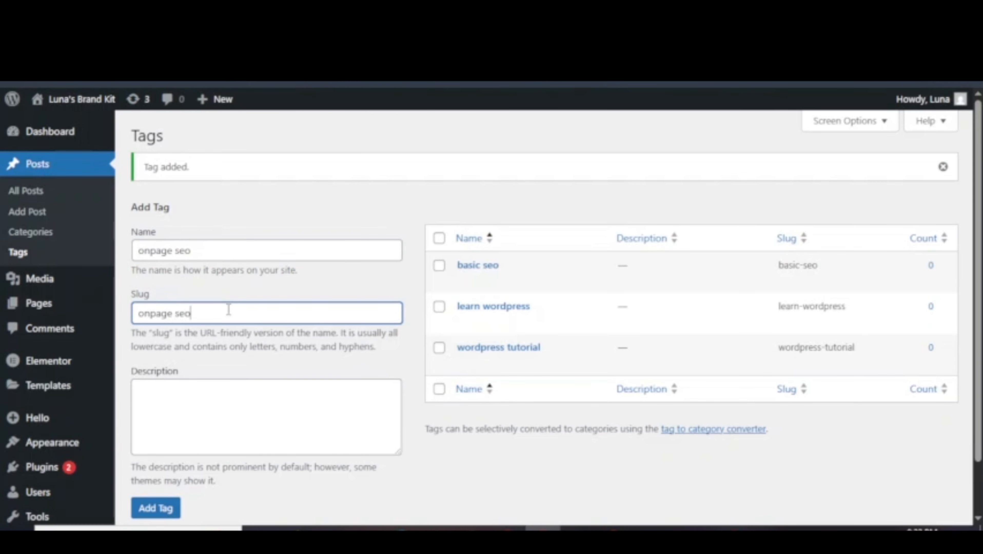
click(154, 511)
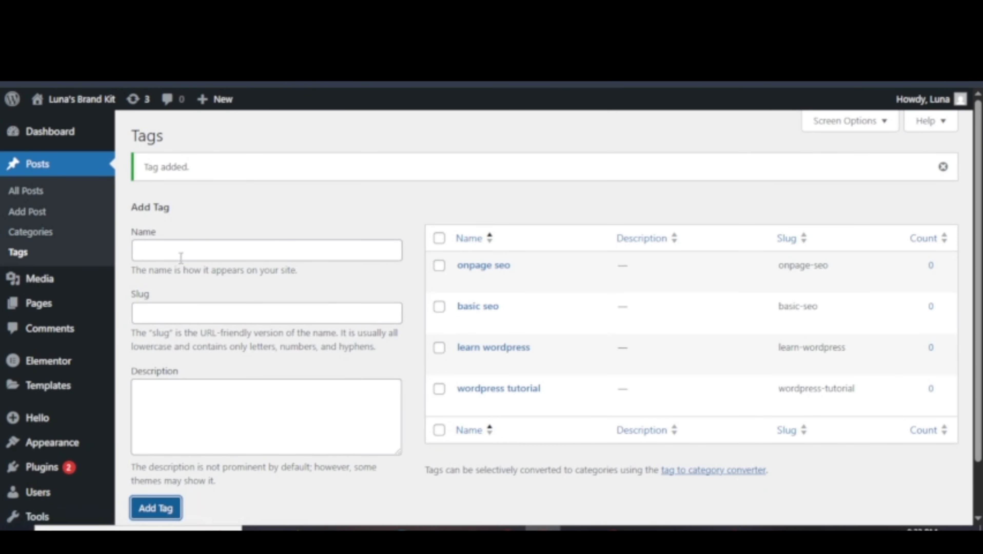
mouse_move(39, 280)
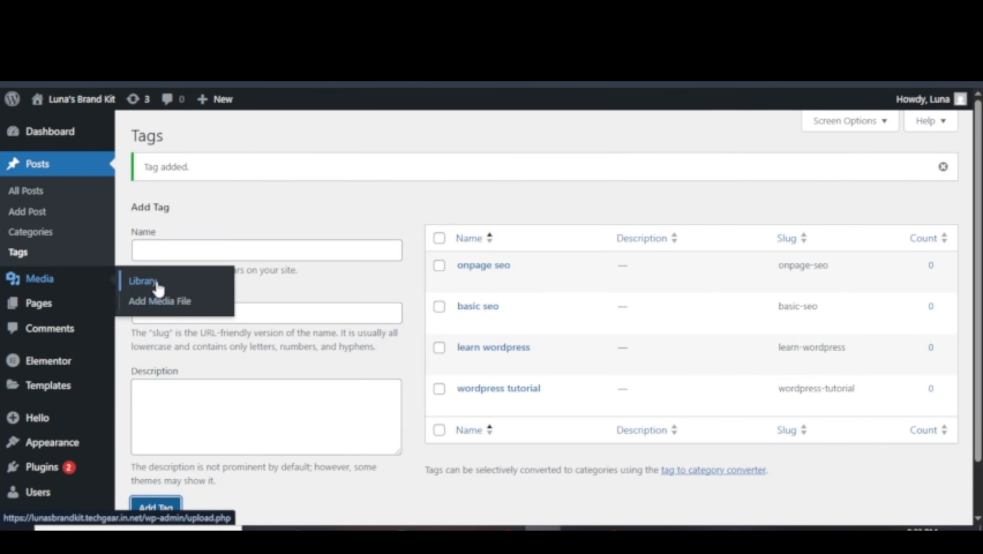
Open Media > Library and check the media type and upload month filters.
click(135, 284)
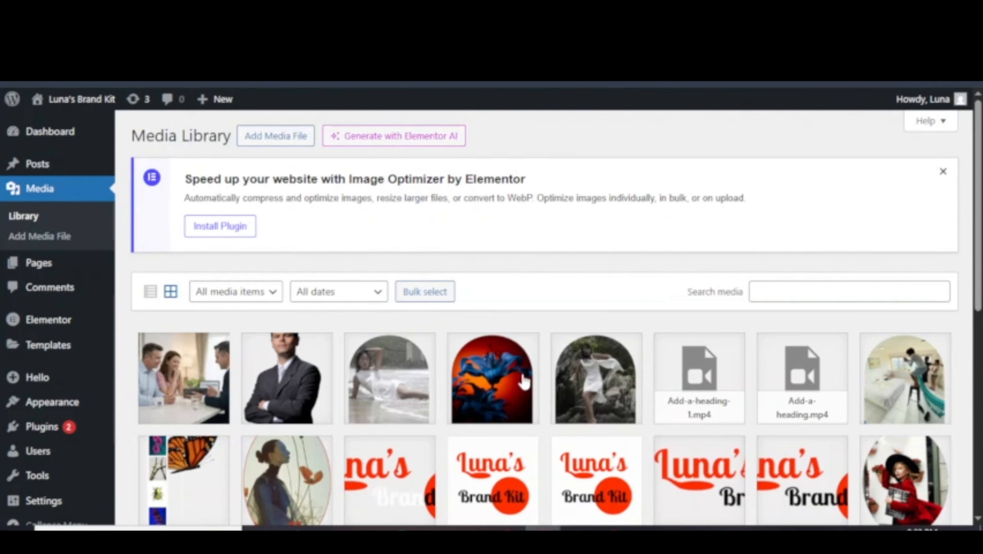
scroll(594, 283, down, 6)
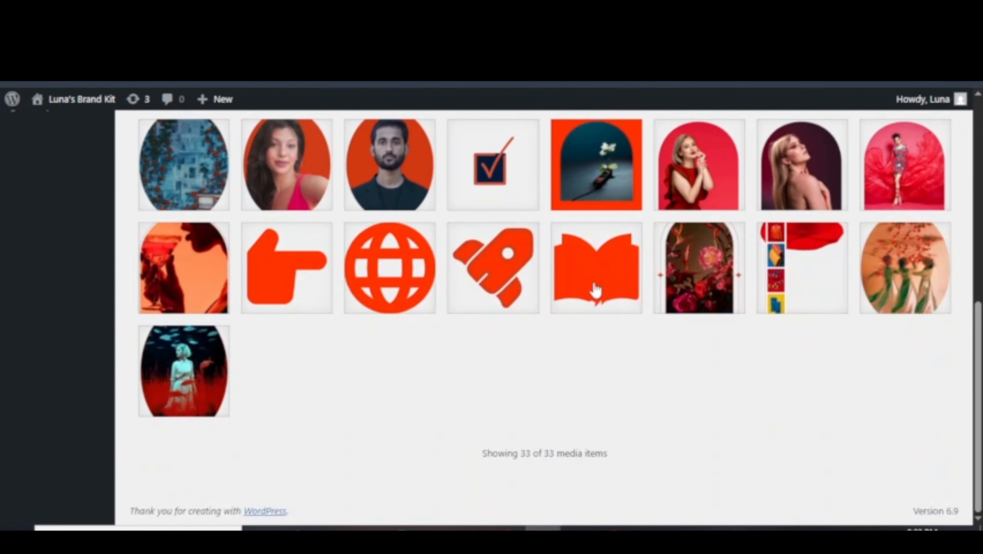
scroll(594, 283, up, 6)
click(267, 291)
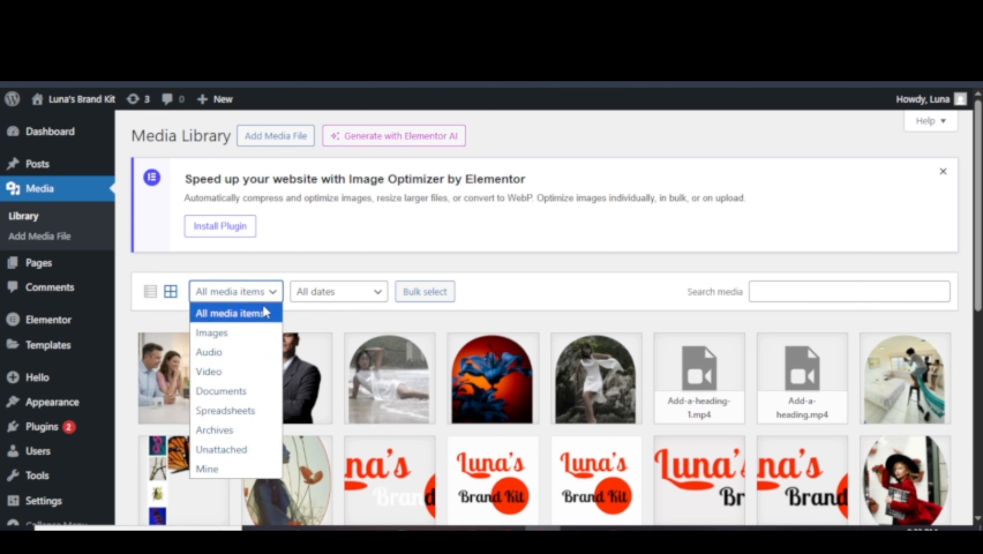
click(340, 293)
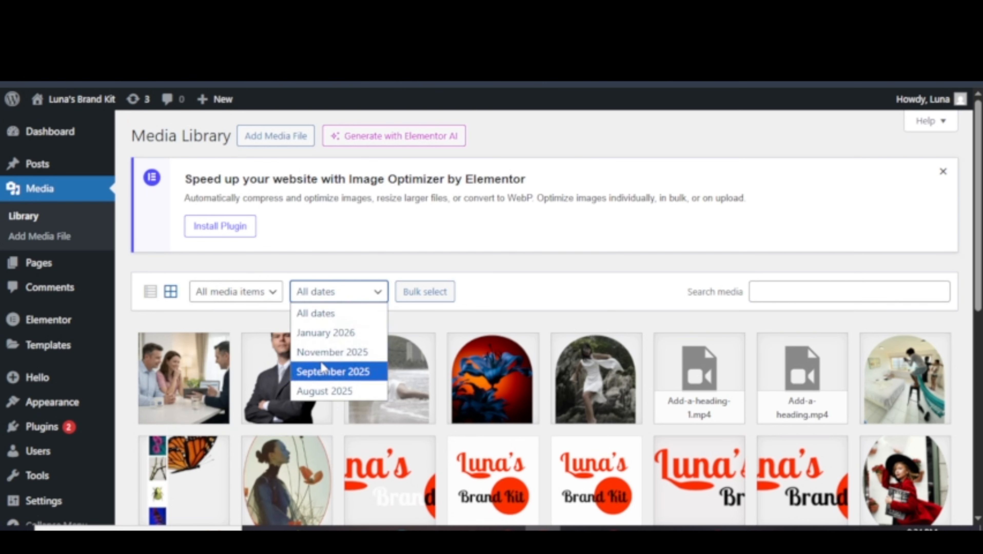
Switch the Media Library between list view and grid view to browse the files.
click(152, 299)
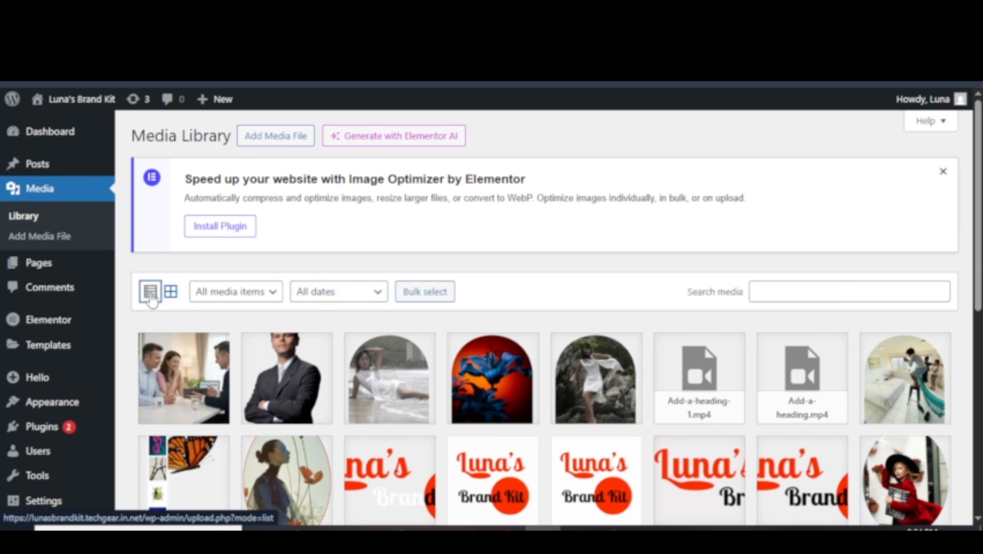
scroll(151, 299, down, 2)
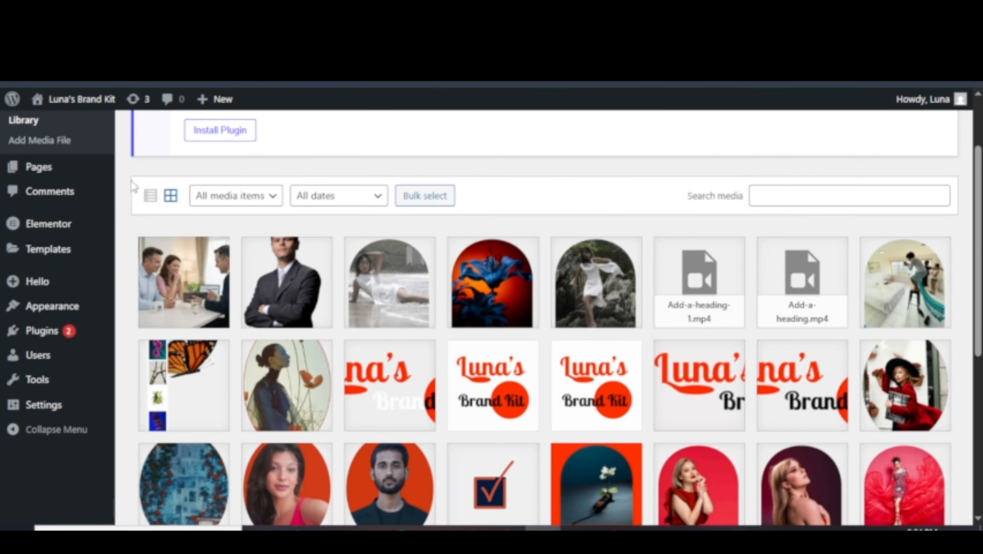
click(150, 195)
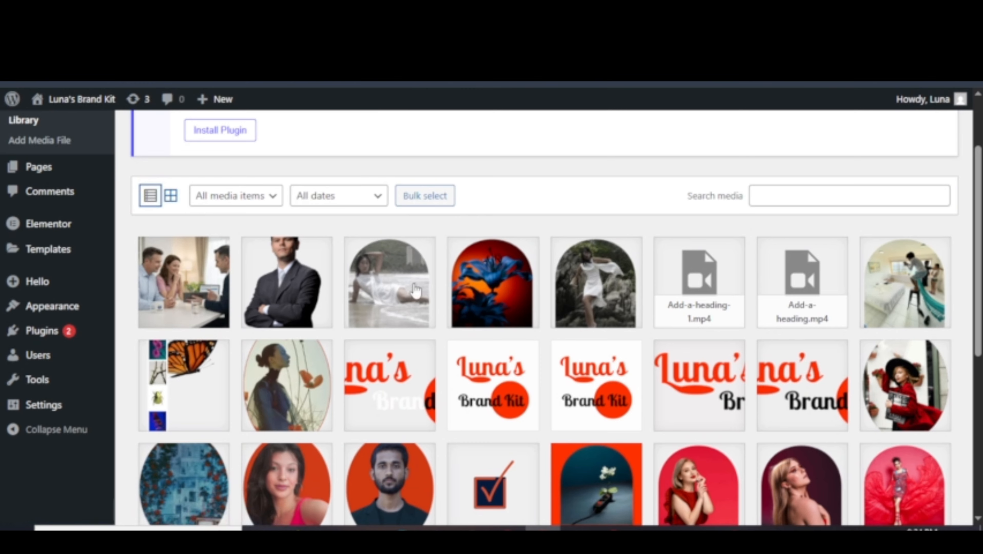
scroll(353, 320, down, 5)
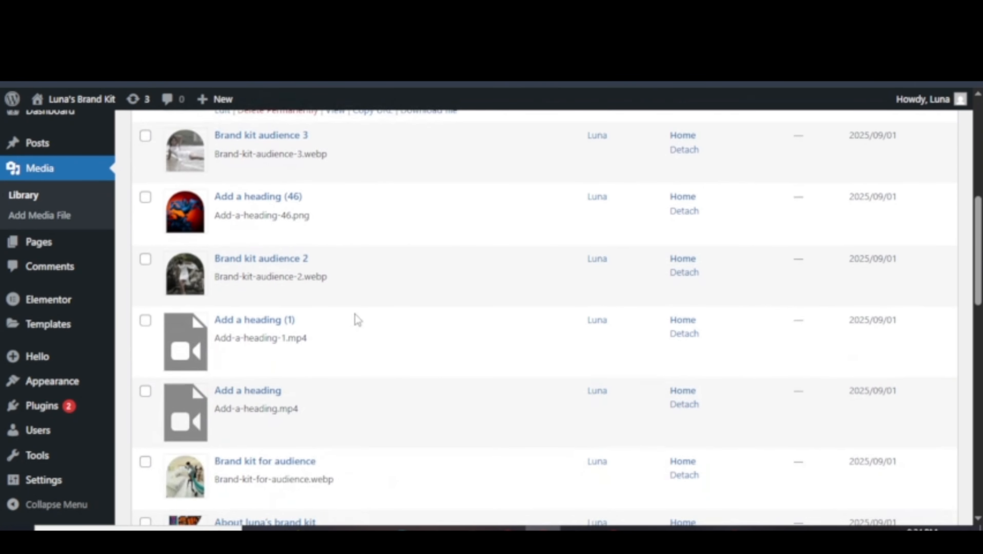
scroll(358, 320, up, 10)
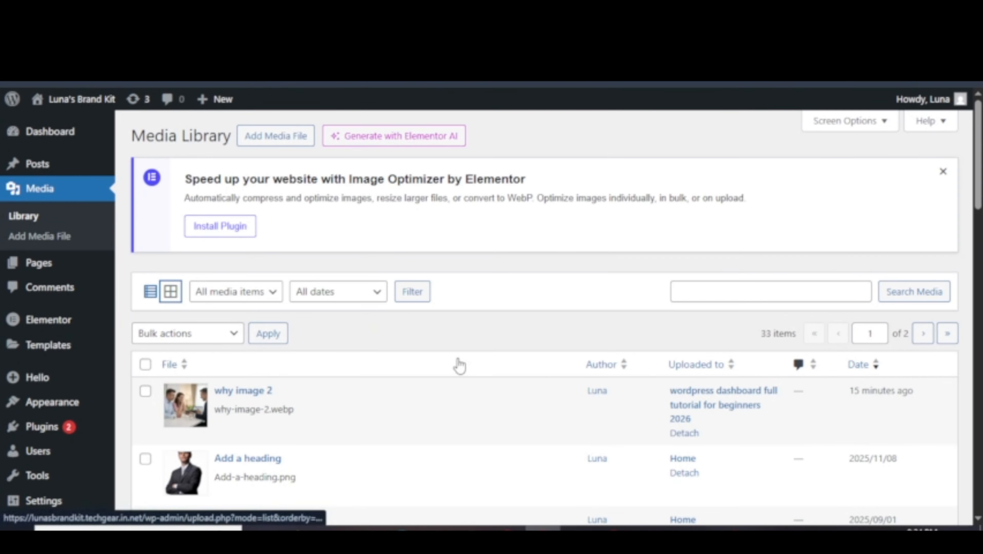
scroll(425, 341, down, 2)
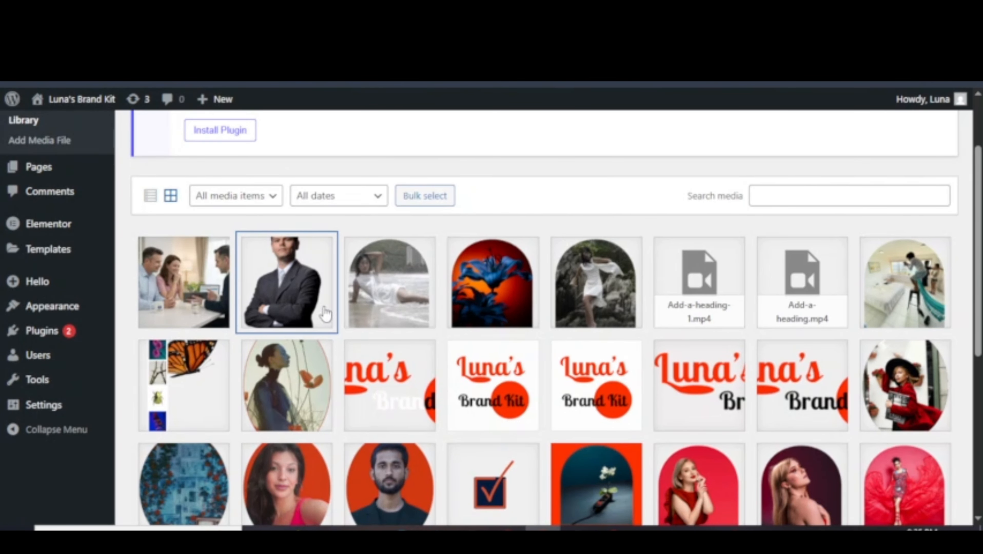
scroll(295, 356, up, 3)
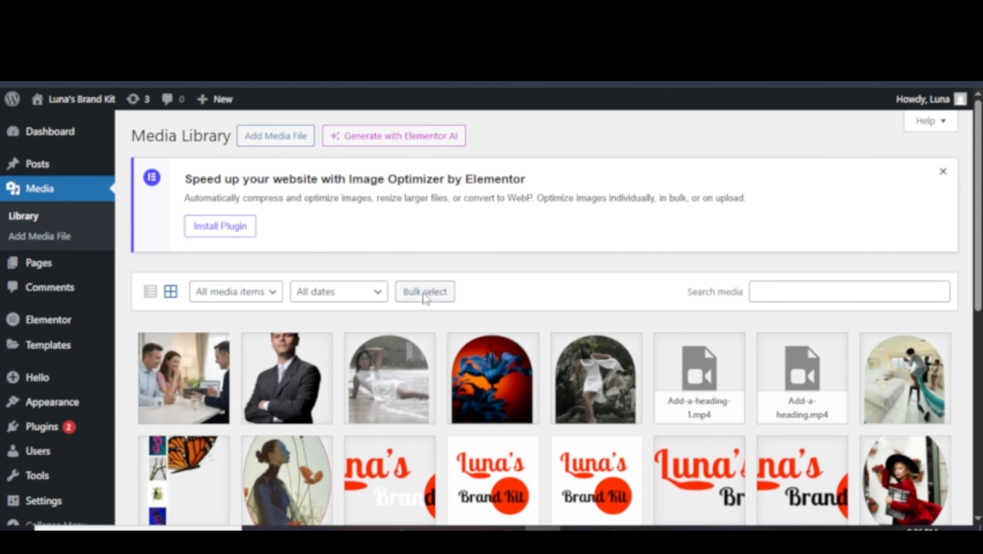
Bulk select the suited man, beach woman, blue flower and woman on rocks images.
click(431, 295)
click(248, 376)
click(390, 378)
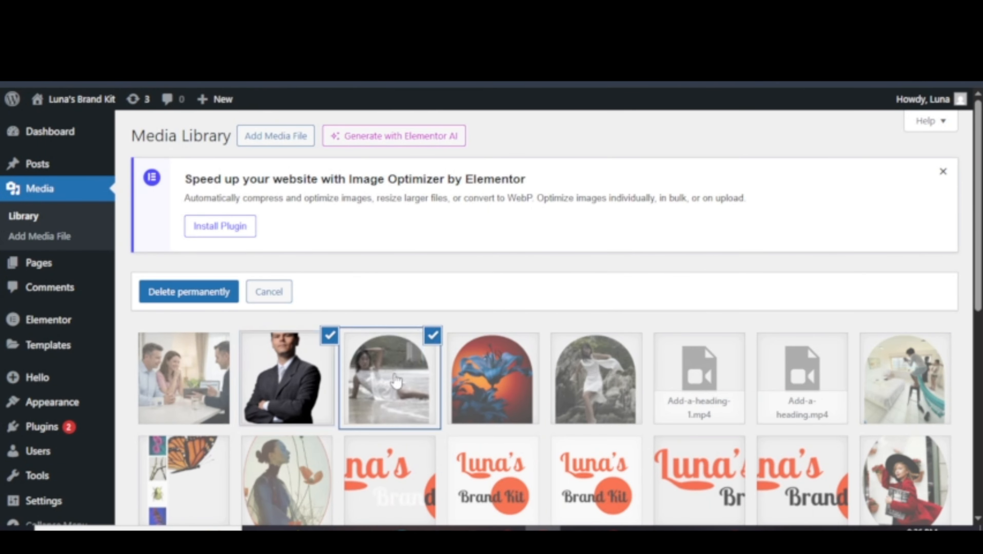
click(485, 378)
click(580, 379)
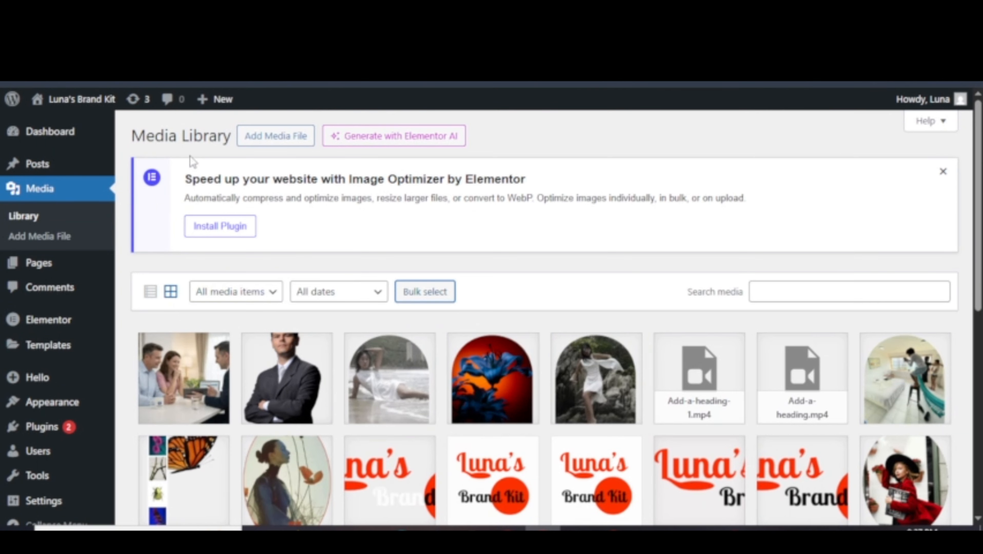
Upload the Untitled-design-3 and Testimonial-hero images to the Media Library.
click(274, 141)
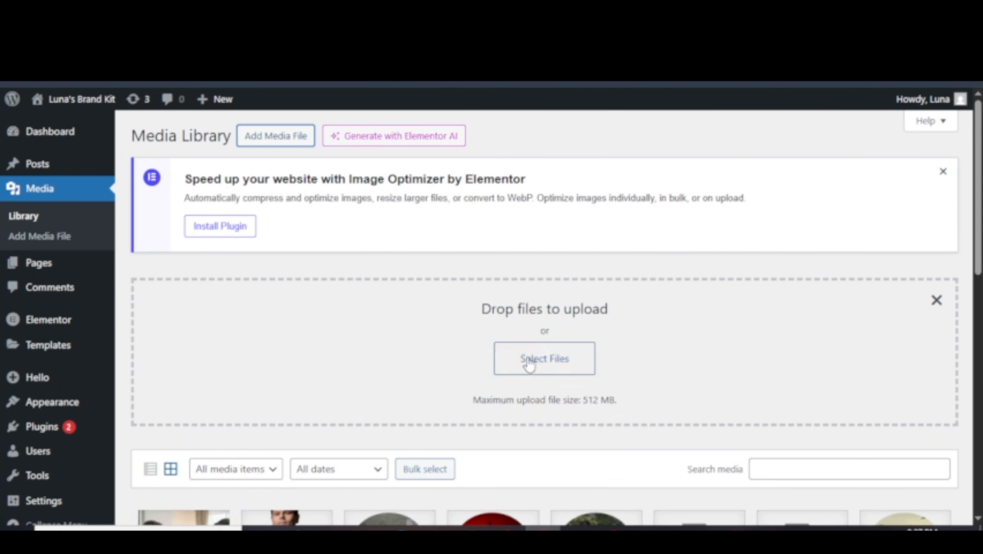
click(536, 368)
click(748, 201)
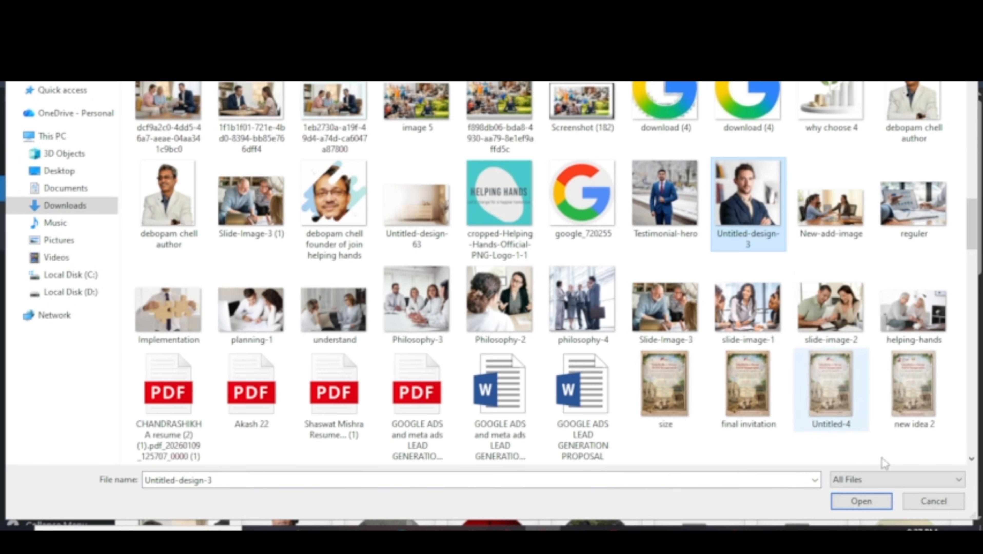
click(861, 501)
click(539, 366)
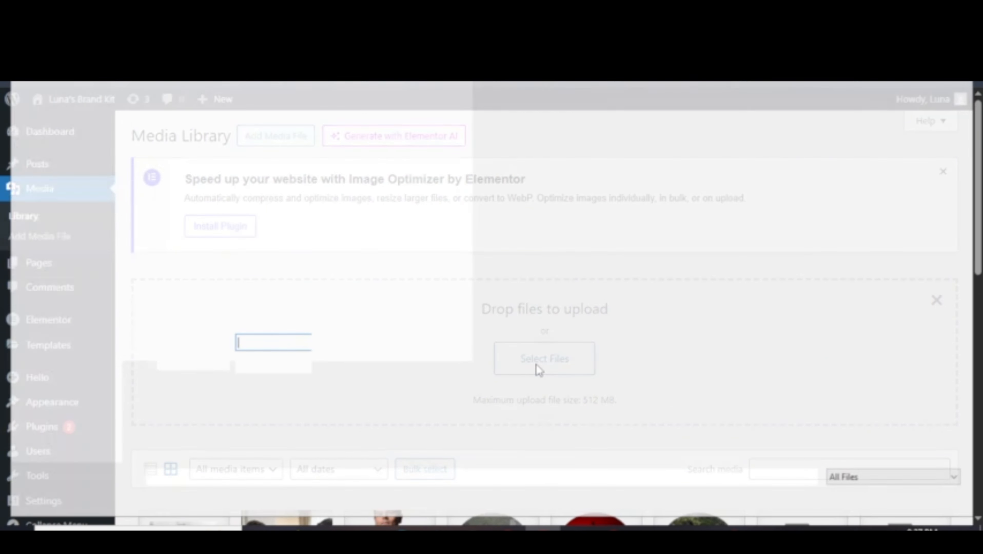
click(665, 400)
click(866, 497)
scroll(167, 374, down, 5)
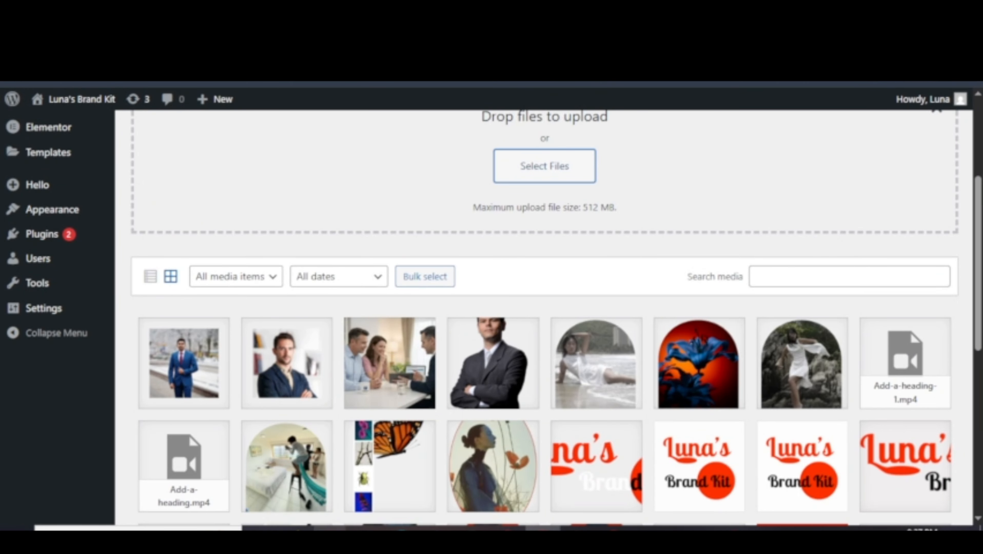
Drag a photo from Downloads into the library; the upload fails with a server processing error.
drag(771, 361, 465, 200)
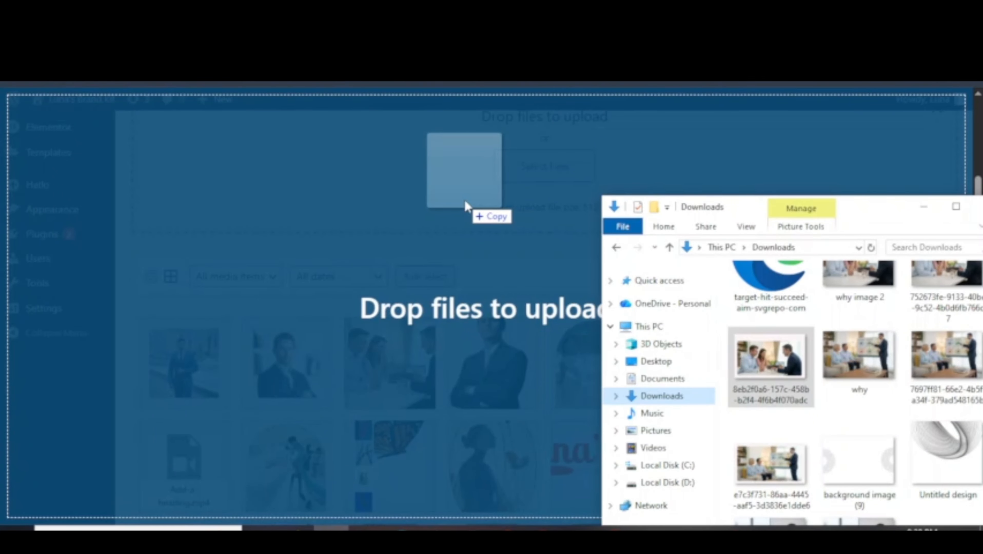
drag(465, 200, 465, 201)
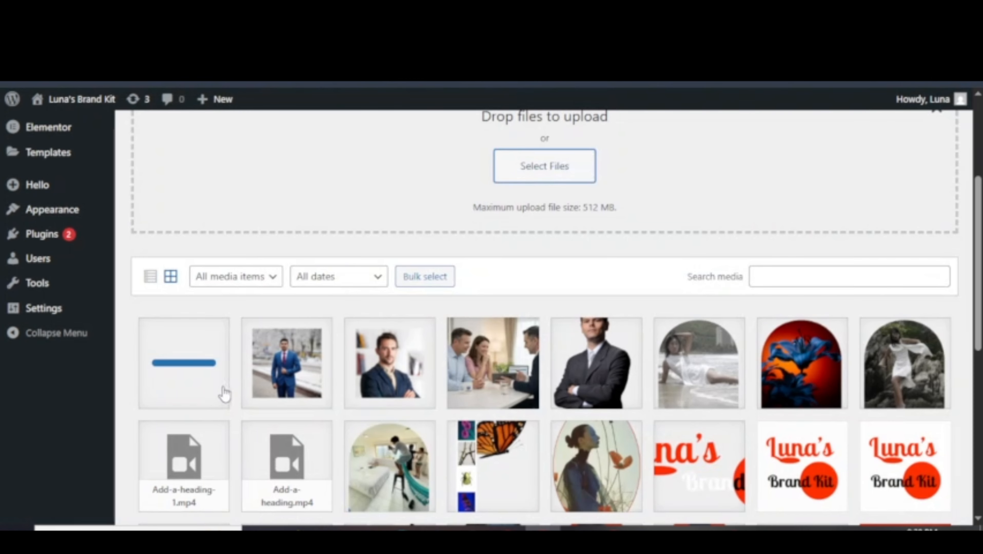
scroll(224, 394, up, 8)
mouse_move(30, 266)
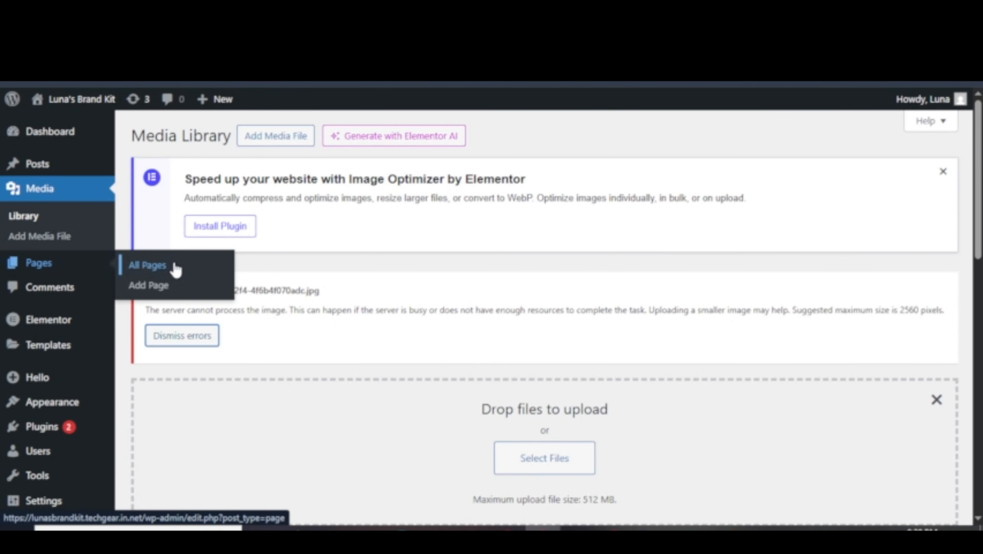
Create and publish a new page titled 'contact'.
click(158, 269)
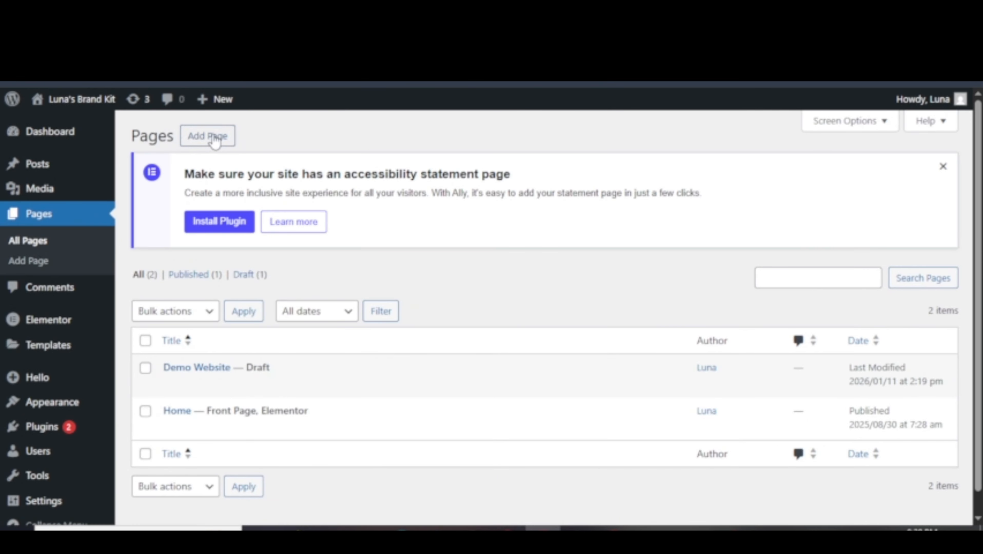
click(214, 142)
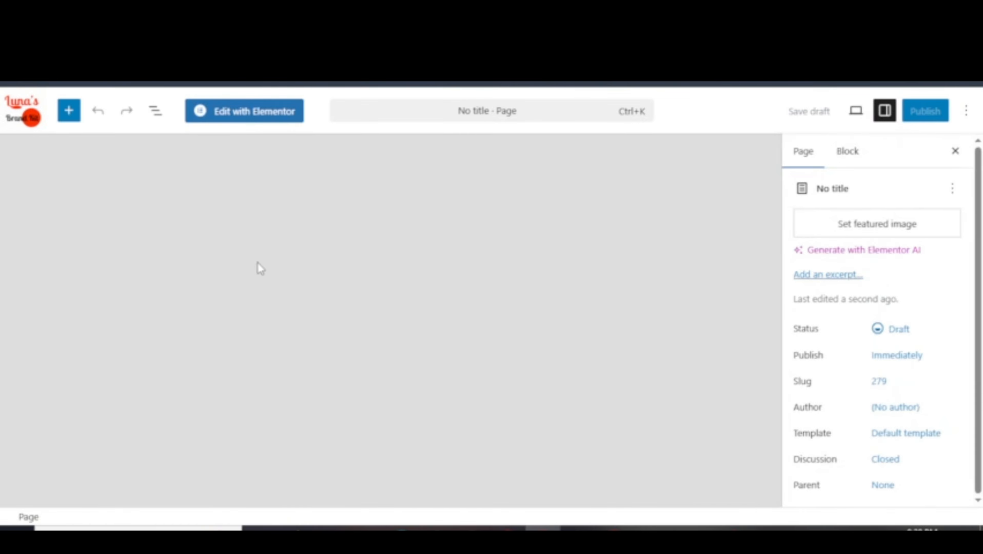
click(195, 185)
text(contact)
click(927, 113)
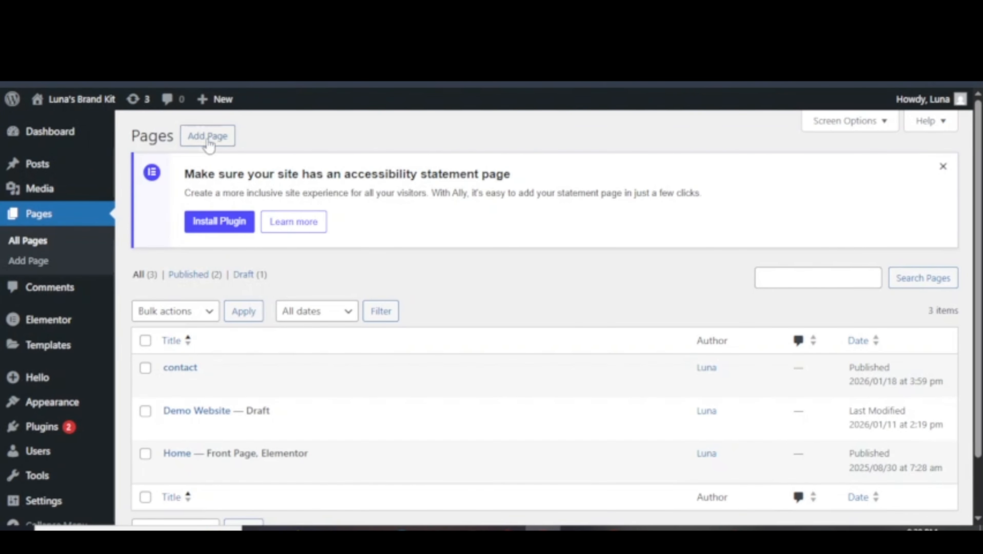
Create and publish a second page titled 'about'.
click(206, 144)
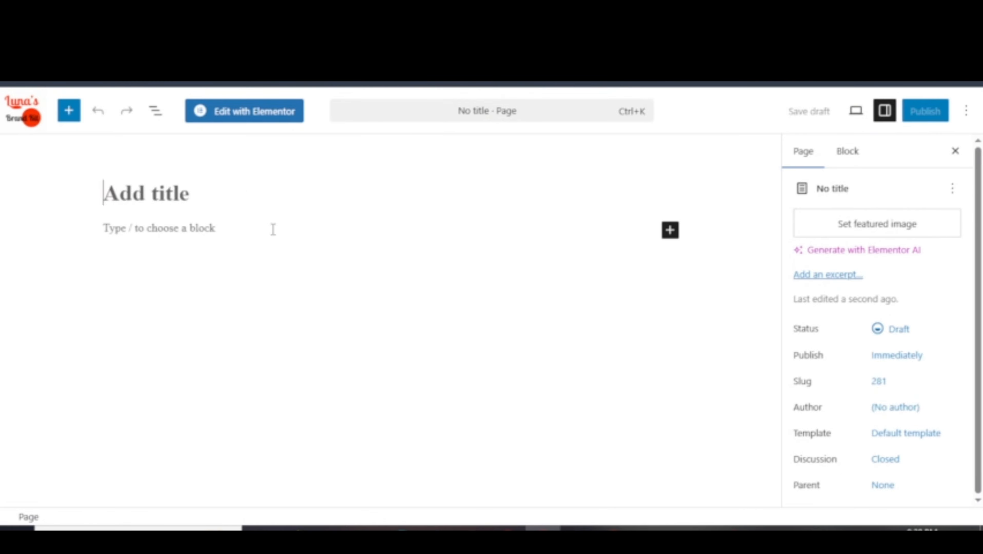
text(about)
click(929, 112)
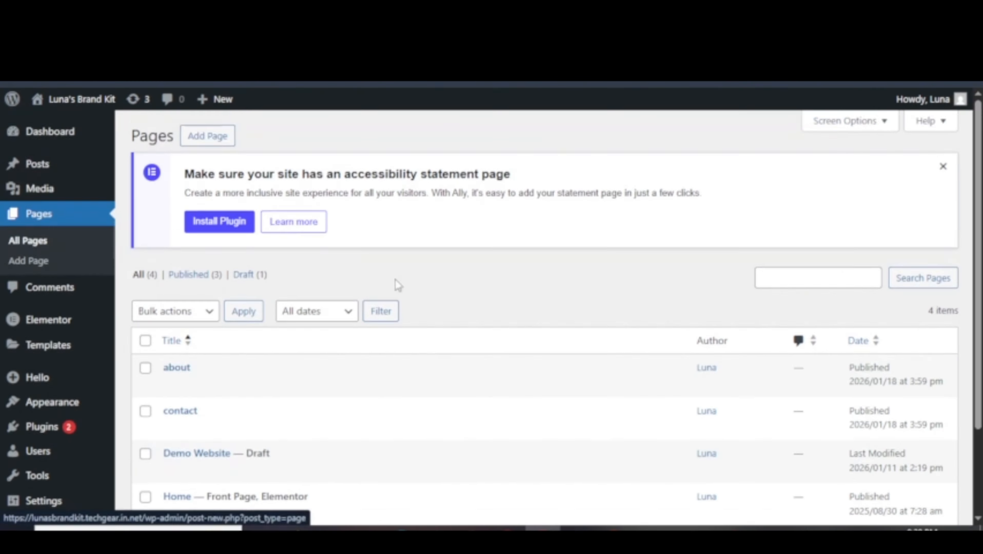
scroll(283, 400, down, 3)
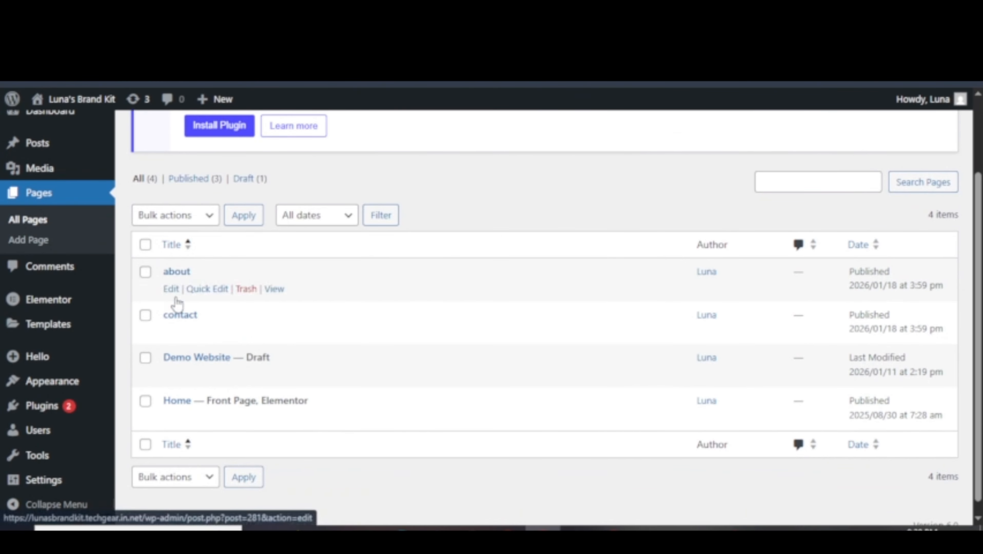
scroll(182, 353, up, 3)
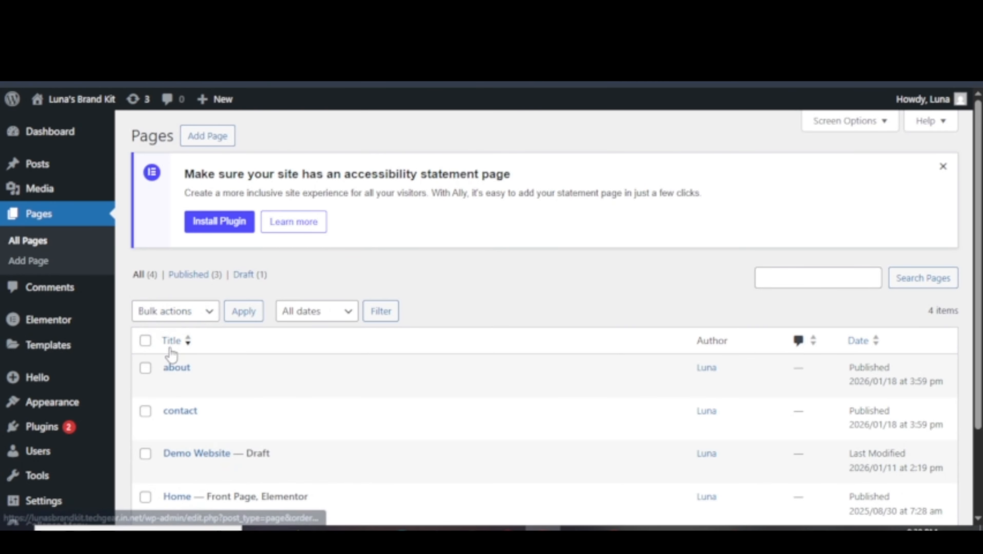
mouse_move(173, 387)
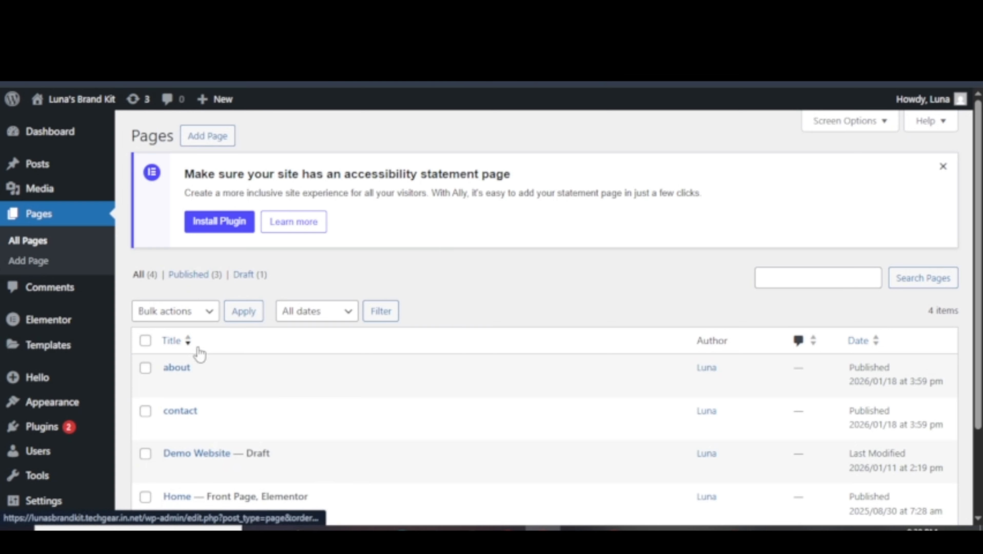
Select every page and choose Move to Trash as the bulk action.
click(154, 316)
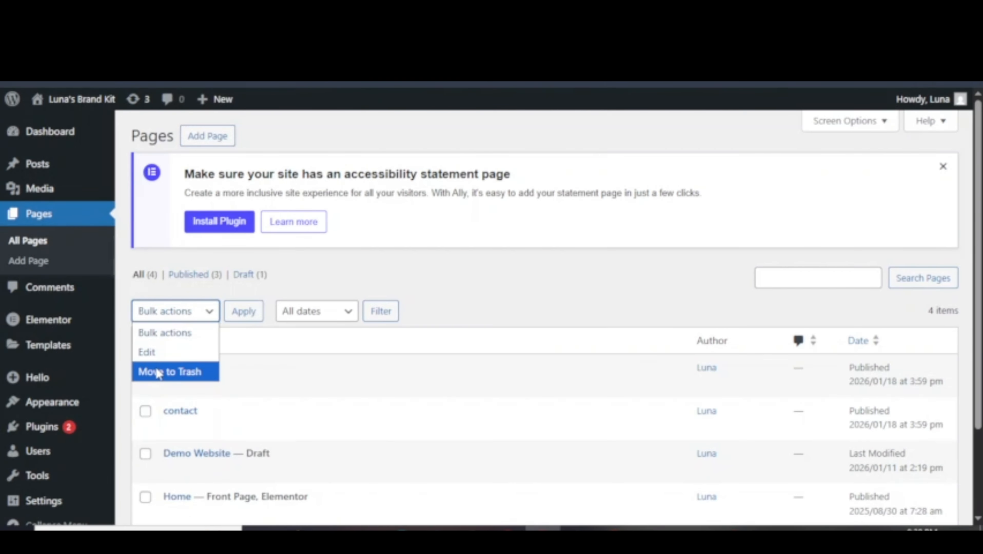
click(163, 333)
click(145, 341)
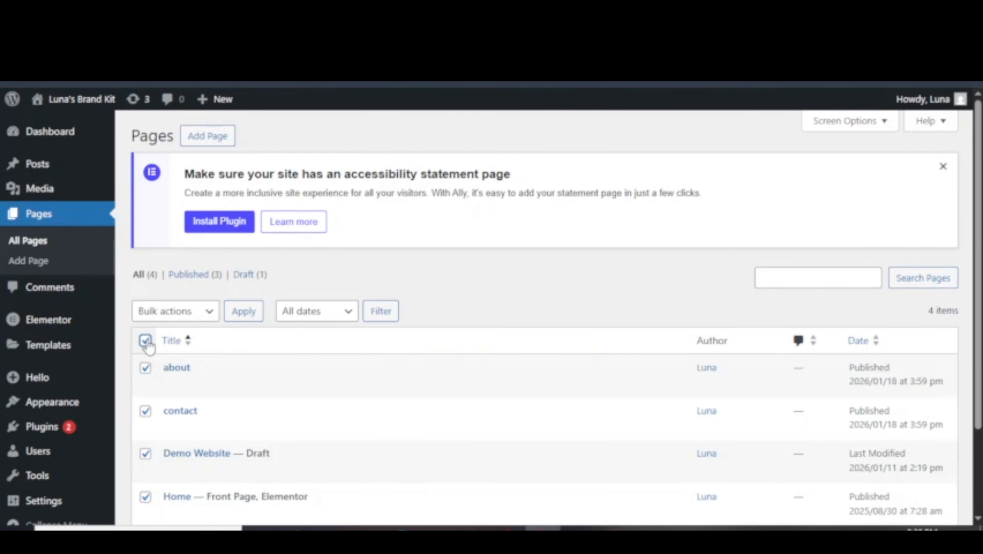
scroll(159, 349, down, 3)
click(175, 215)
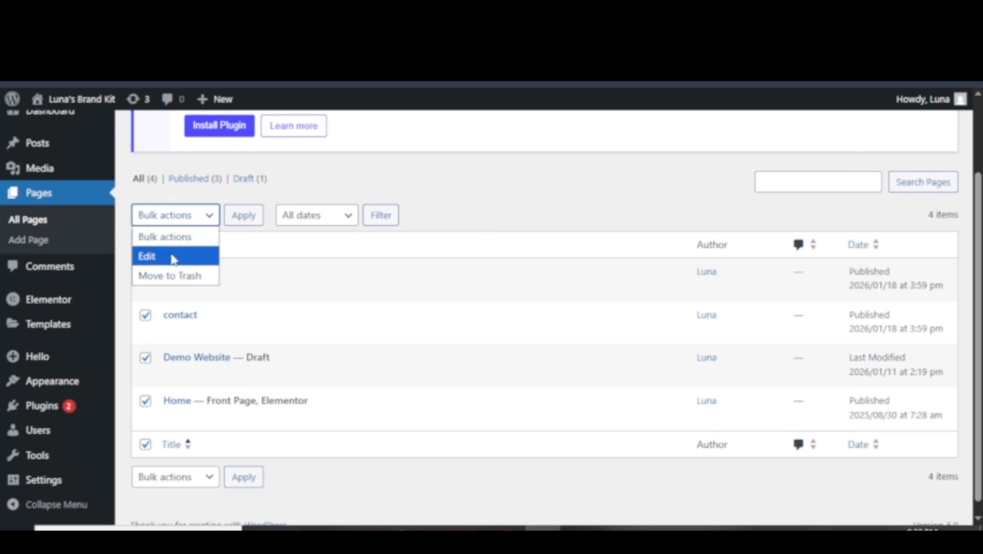
click(169, 276)
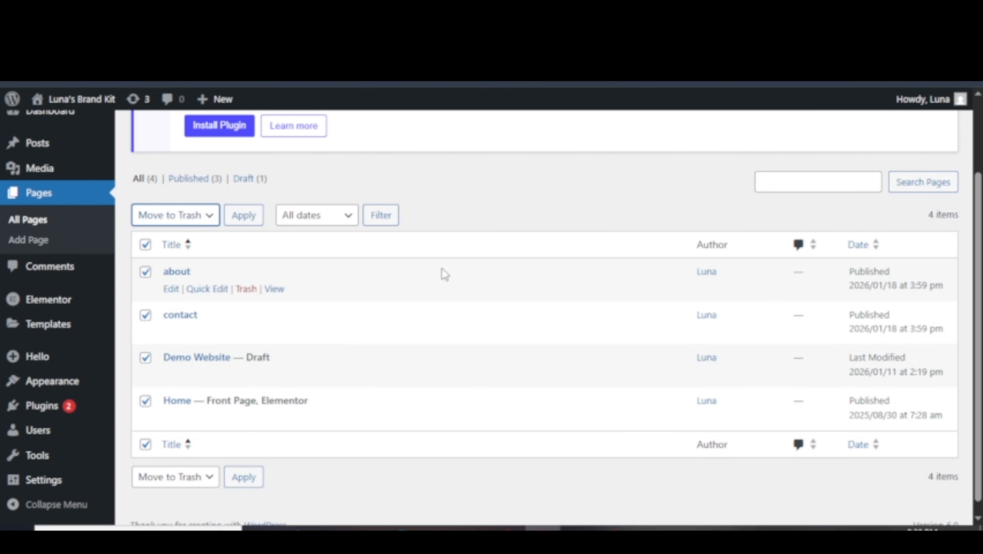
Check only the about page with Move to Trash, and view the date filter's months.
click(177, 217)
click(177, 227)
click(145, 245)
click(146, 272)
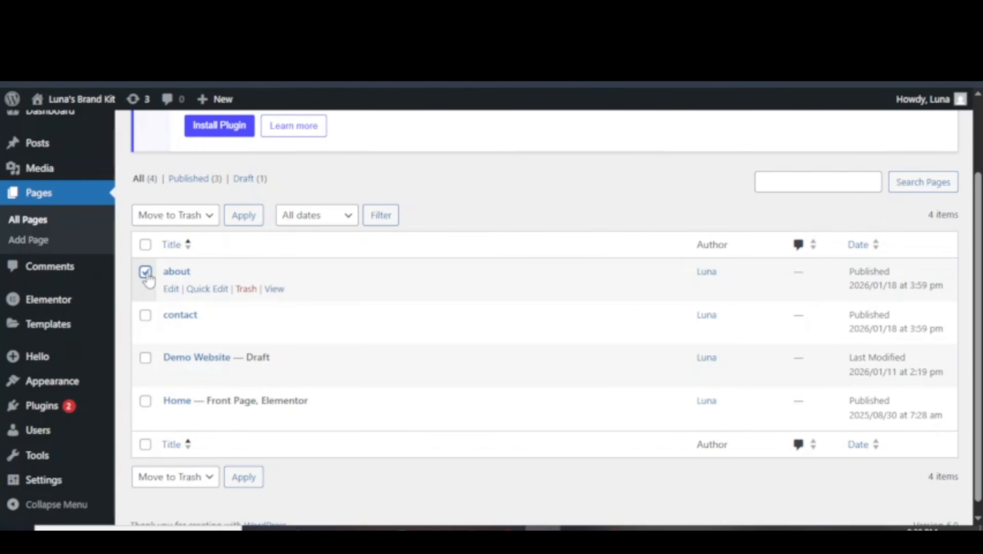
click(196, 217)
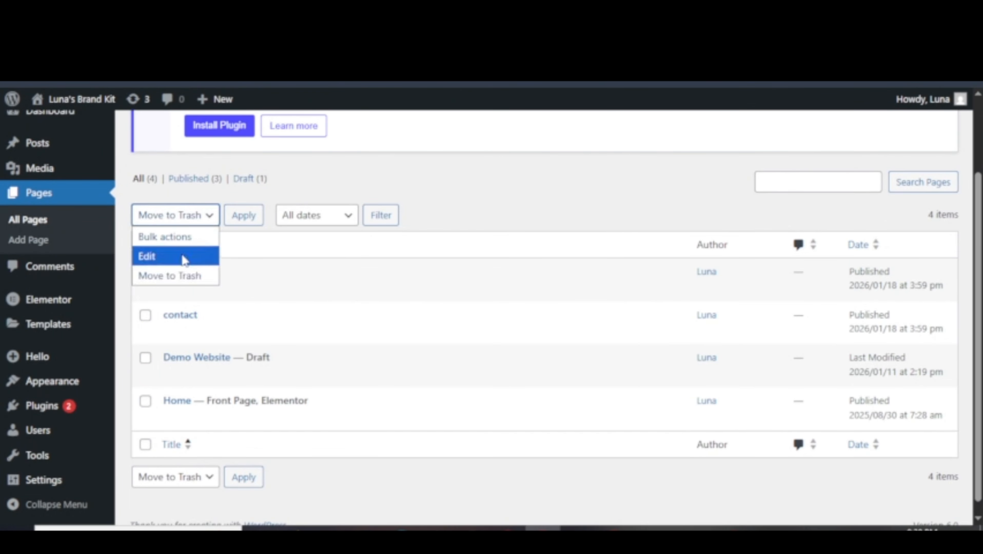
click(181, 274)
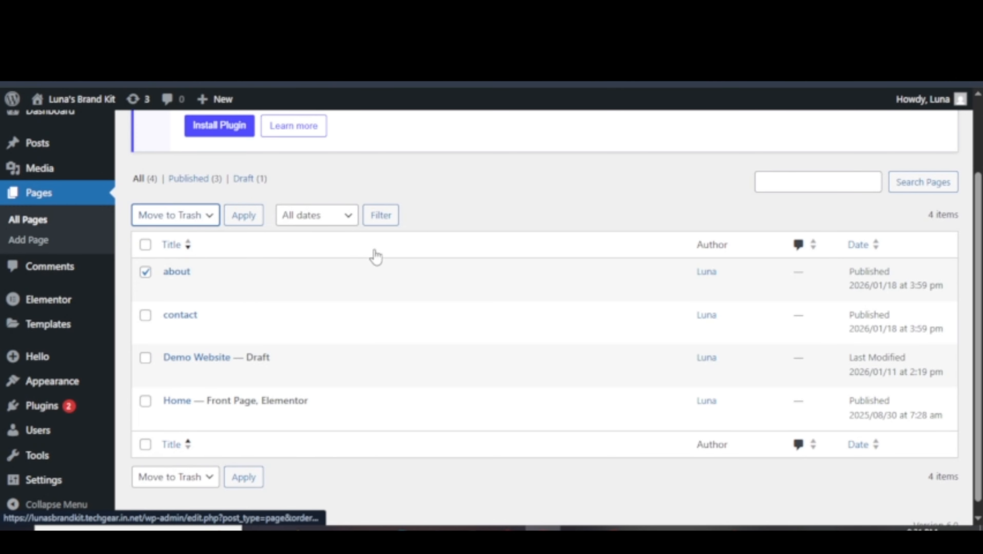
click(322, 218)
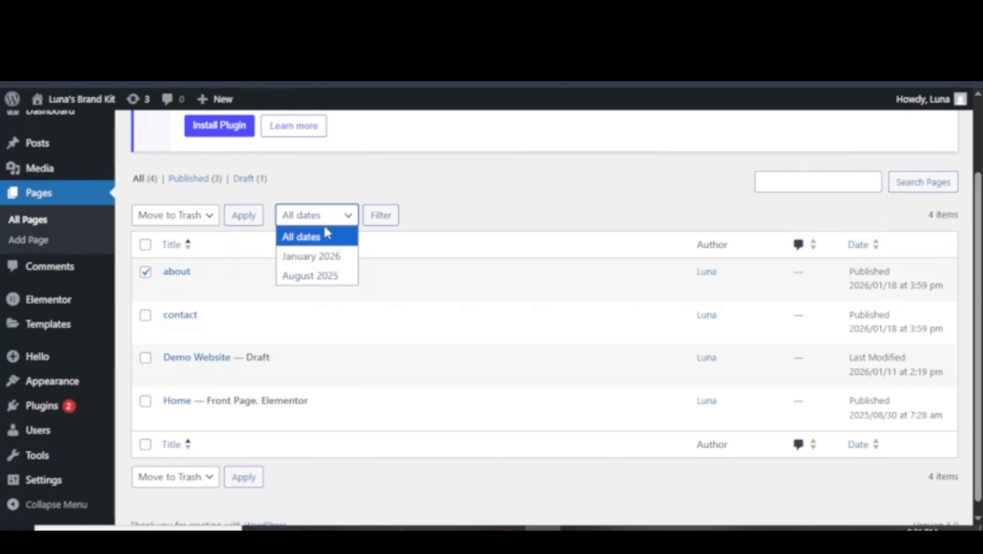
Search the pages for 'cont' to show only the contact page, then clear the search box.
click(824, 180)
click(698, 217)
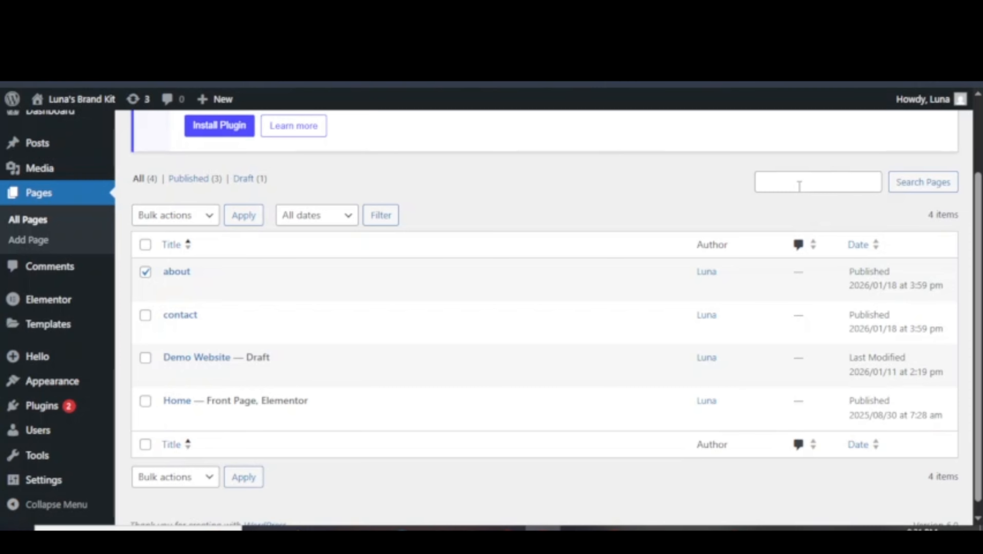
click(799, 187)
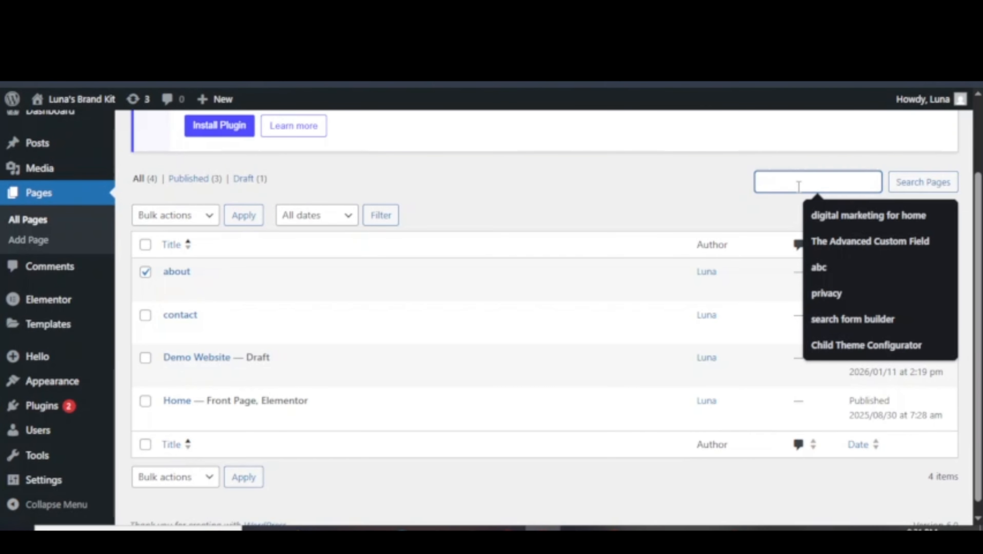
text(contact)
key(Return)
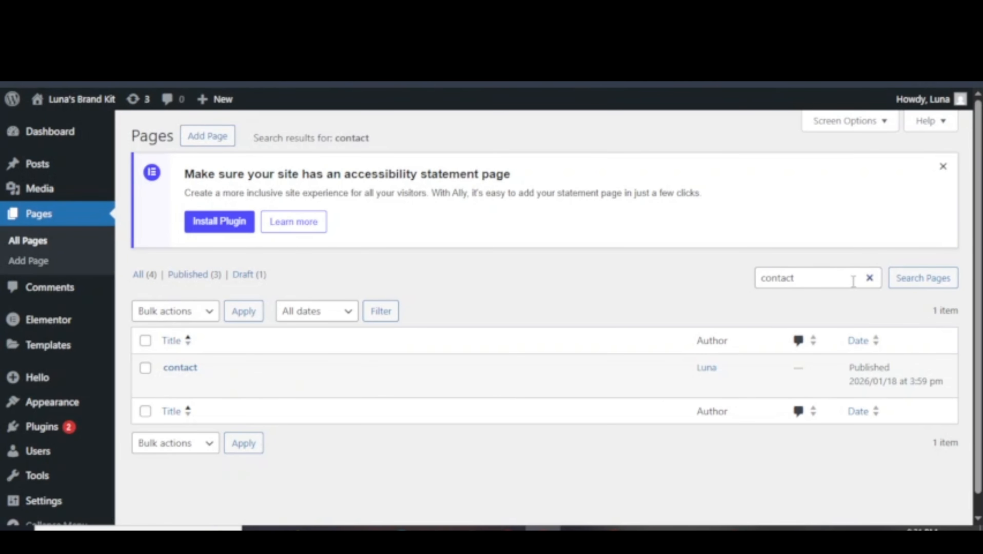
click(870, 278)
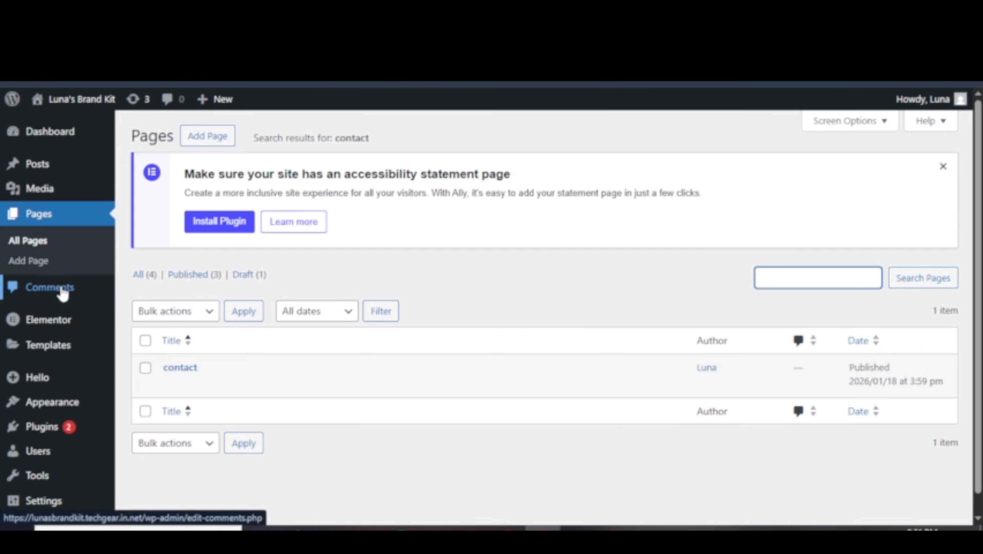
View the Hello world! sample comment's row actions and the comments Bulk actions list.
click(62, 294)
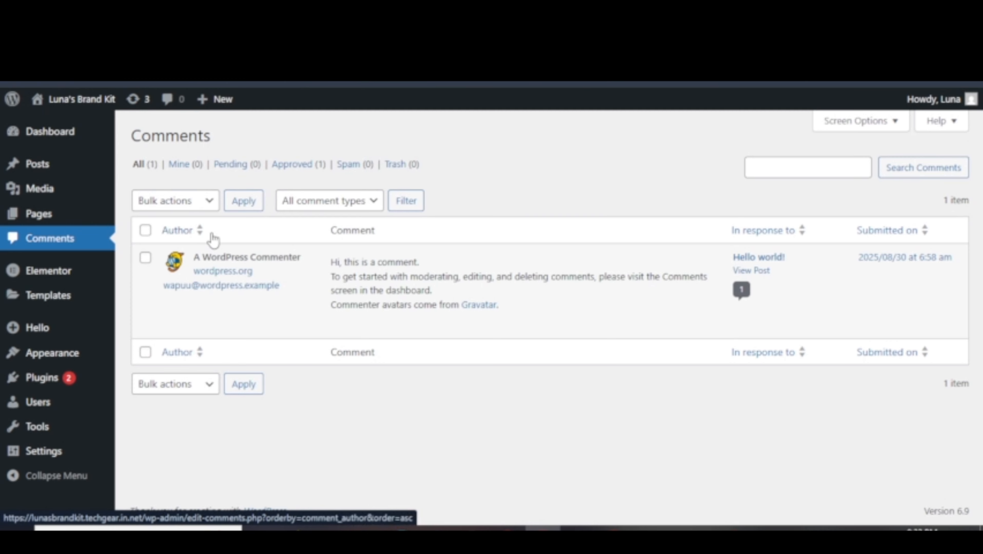
mouse_move(429, 321)
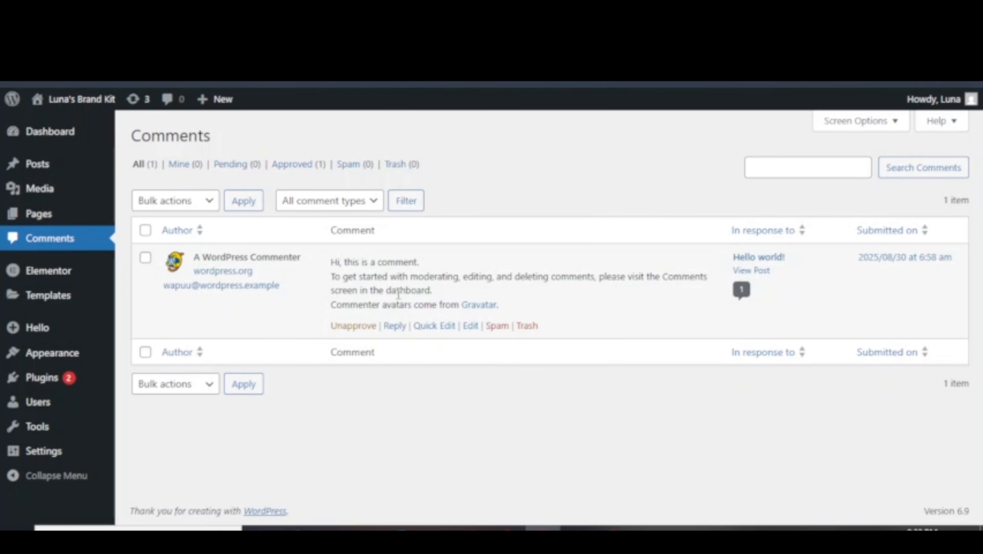
mouse_move(388, 312)
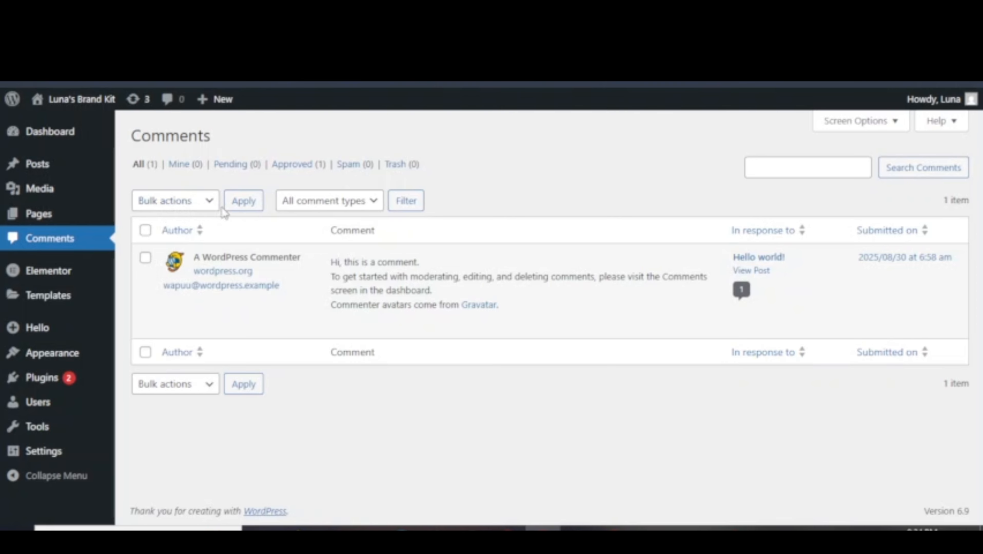
click(174, 202)
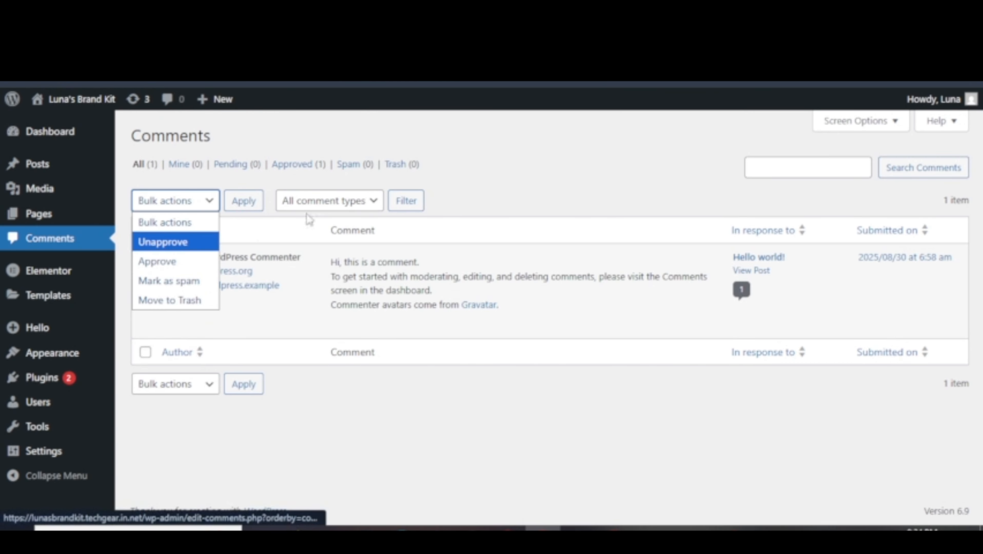
click(262, 179)
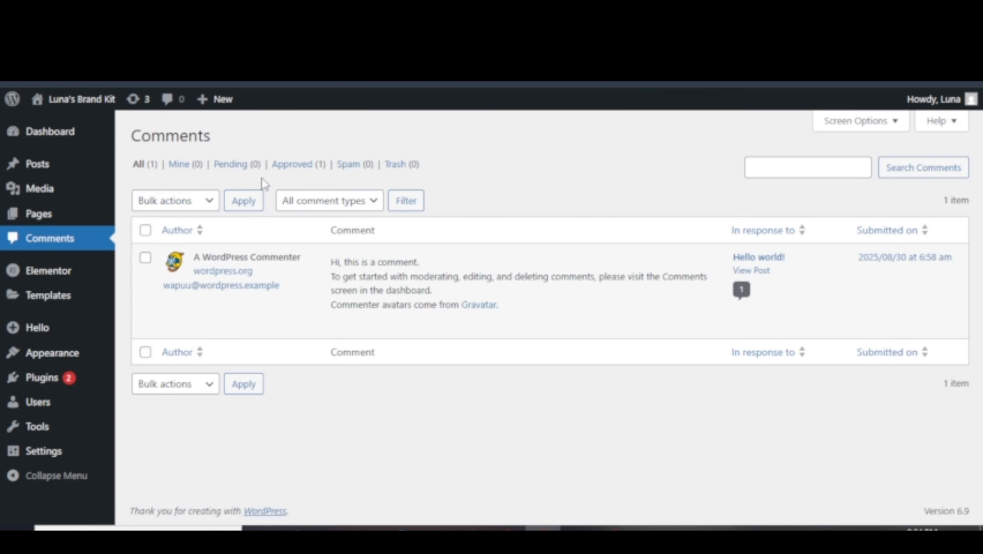
click(146, 231)
click(168, 204)
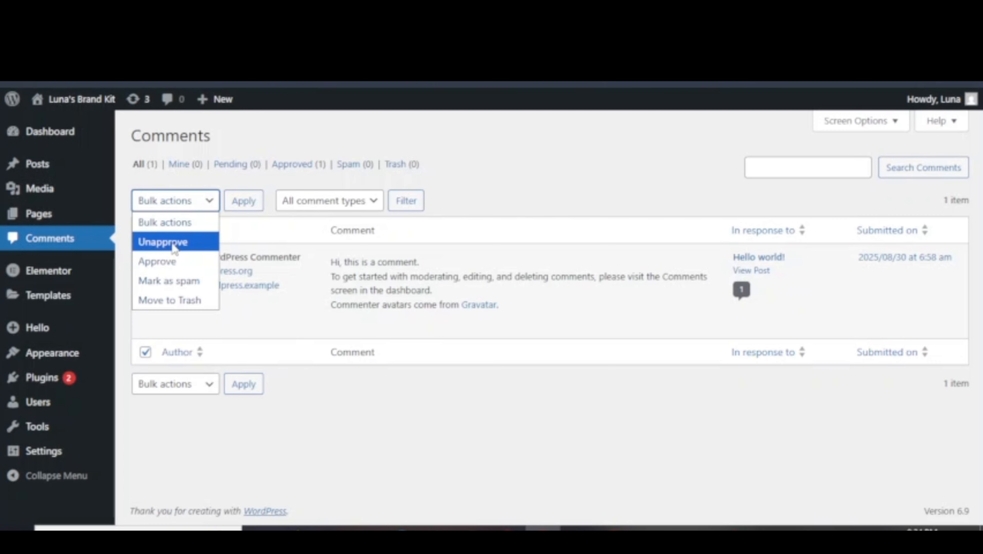
click(364, 201)
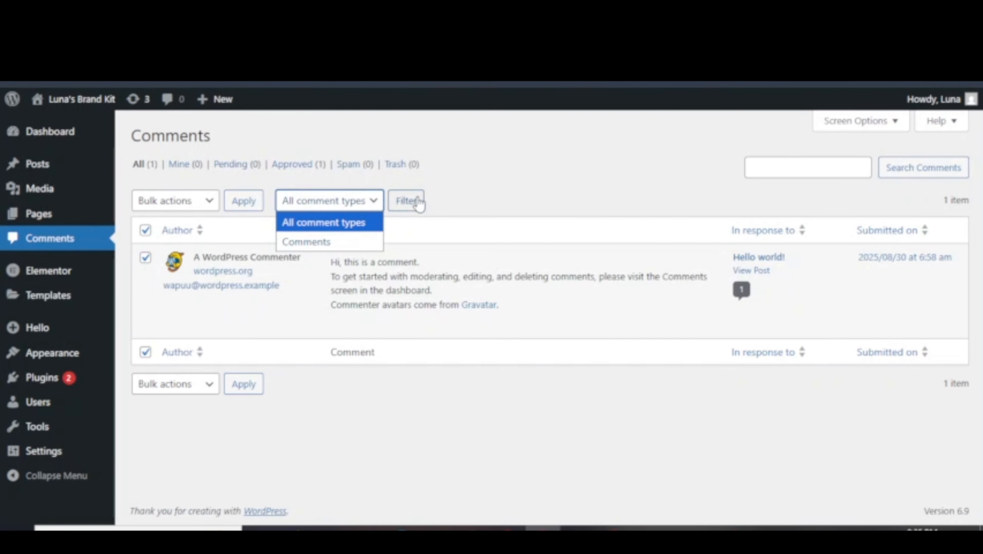
click(799, 166)
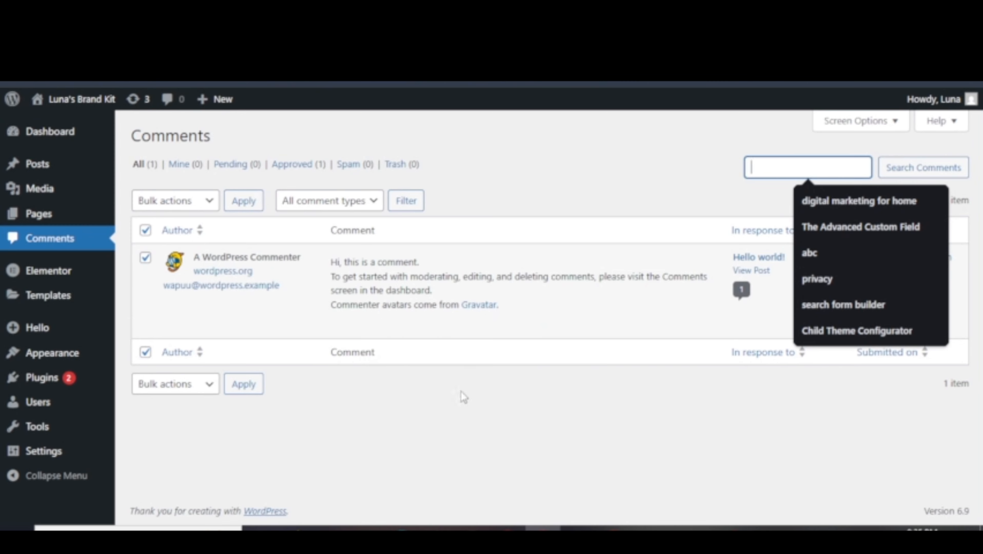
mouse_move(27, 354)
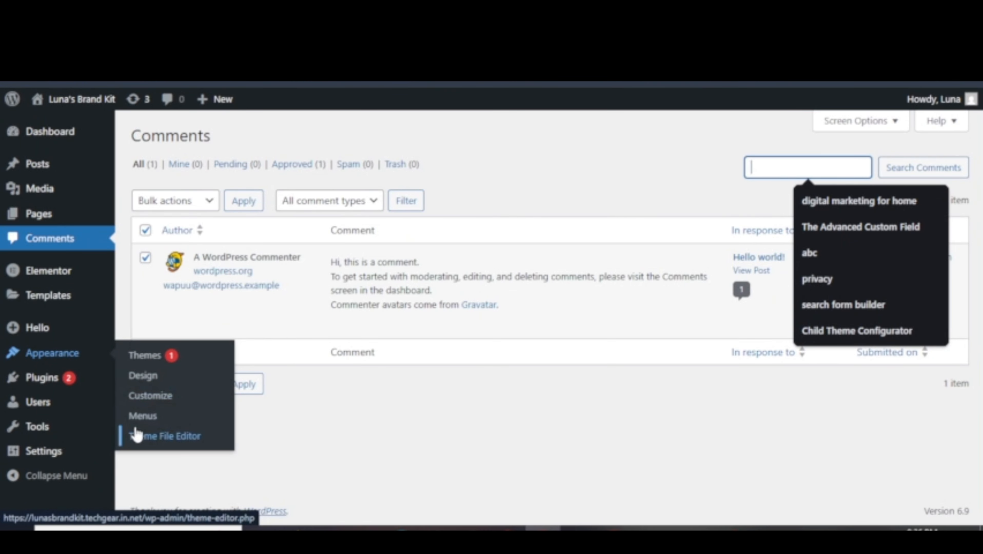
View the details of the active Hello Elementor theme under Appearance > Themes.
click(155, 363)
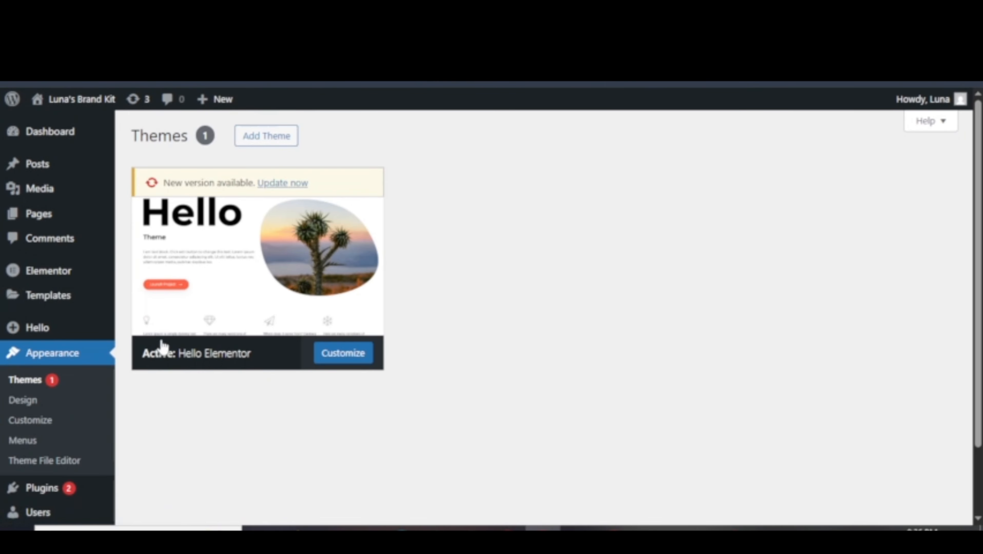
click(160, 345)
scroll(417, 337, up, 5)
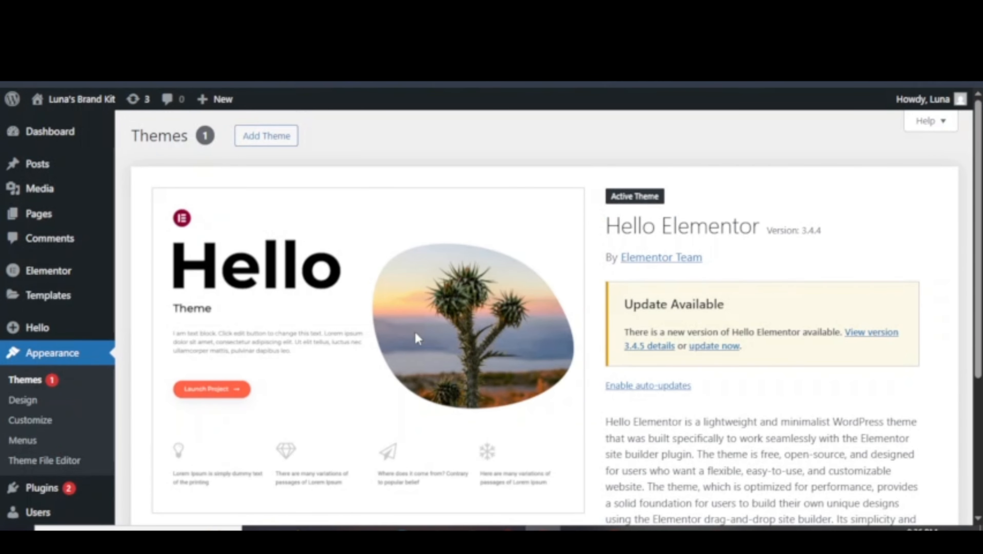
scroll(427, 318, down, 6)
scroll(437, 301, up, 5)
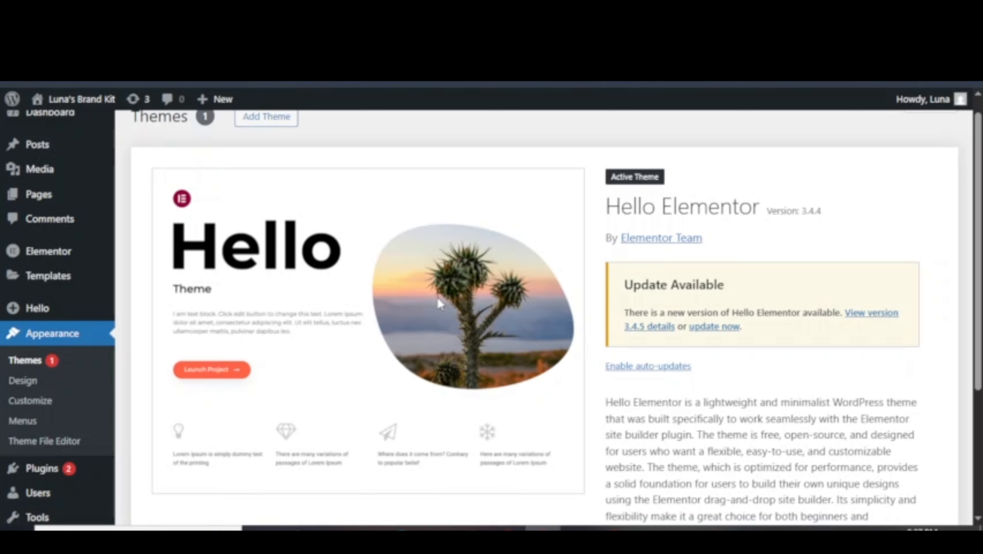
Look at Styles and Patterns in the Site Editor, then exit to the Dashboard.
click(28, 381)
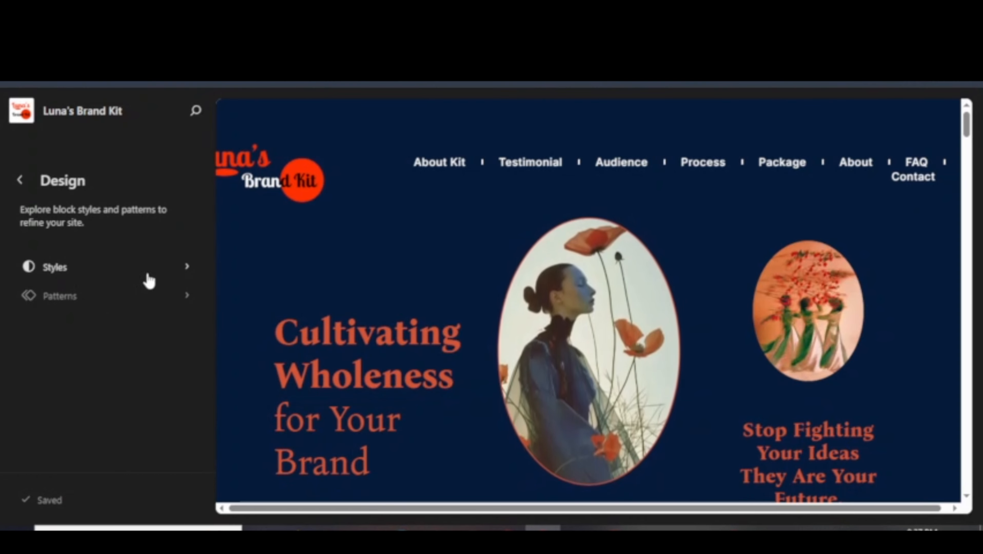
click(183, 267)
click(19, 184)
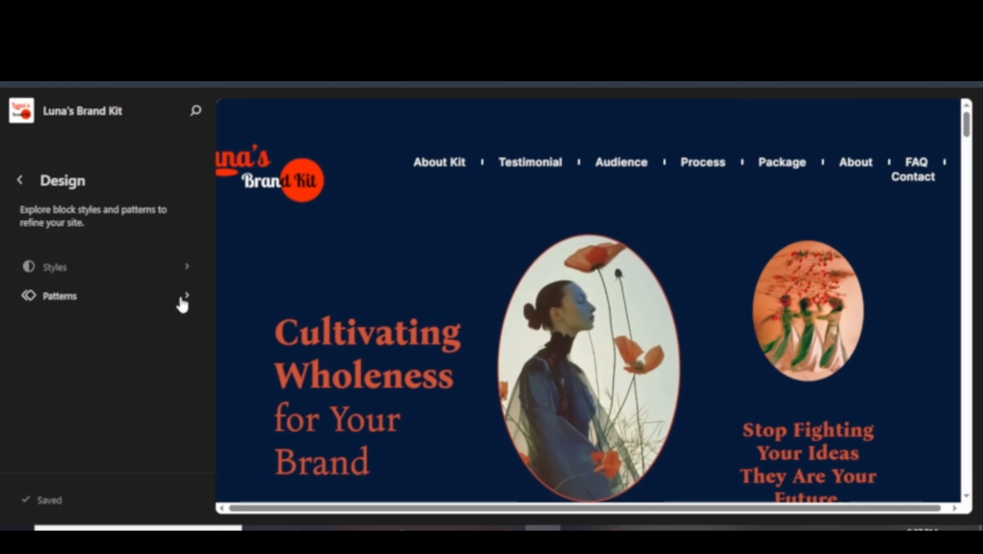
click(181, 301)
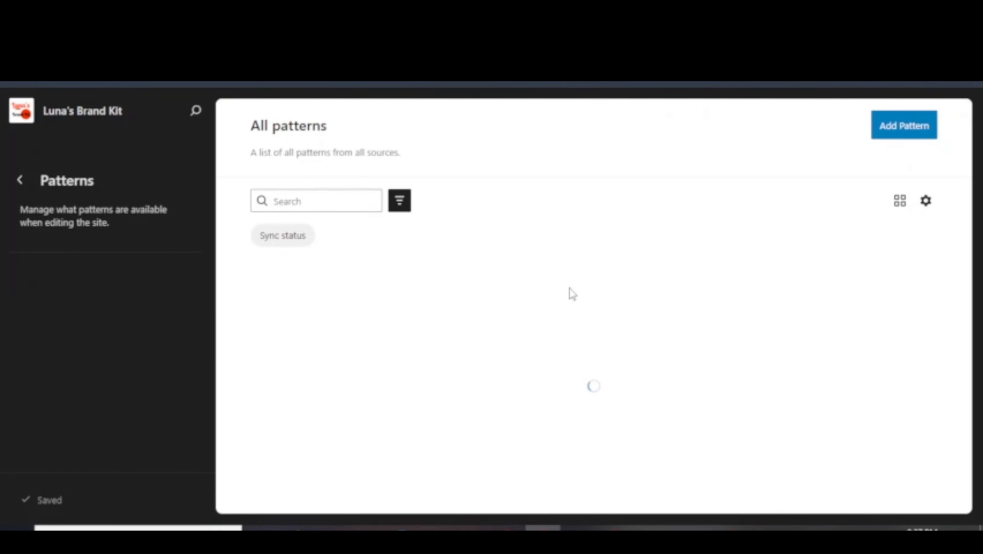
click(19, 179)
click(22, 182)
Open Site Identity, close the logo picker without choosing, and select the Site Title text.
mouse_move(64, 406)
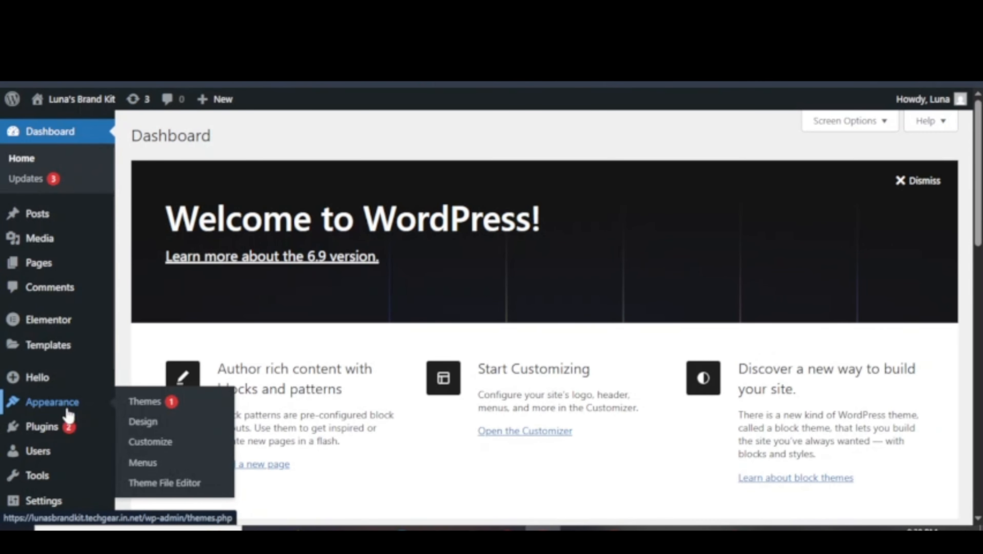
click(168, 442)
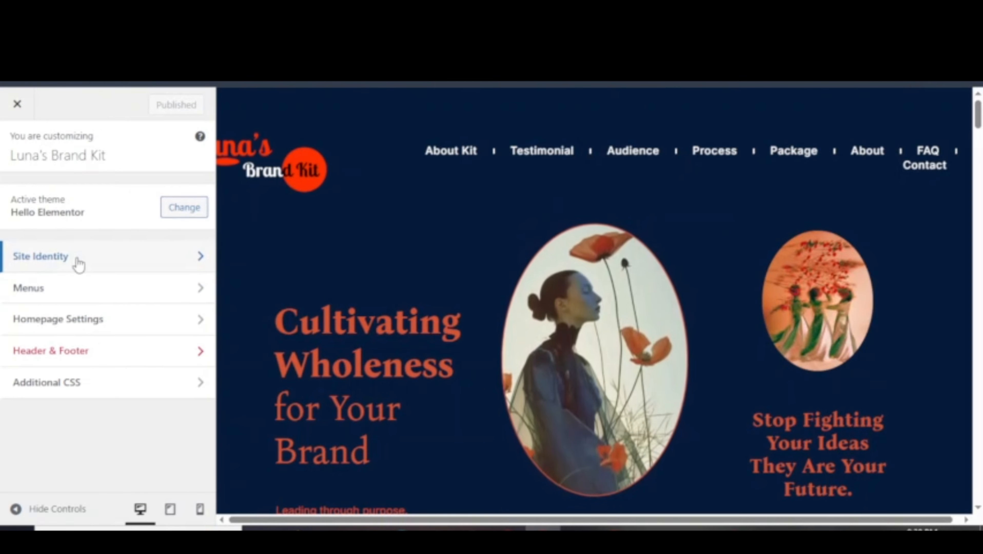
click(77, 262)
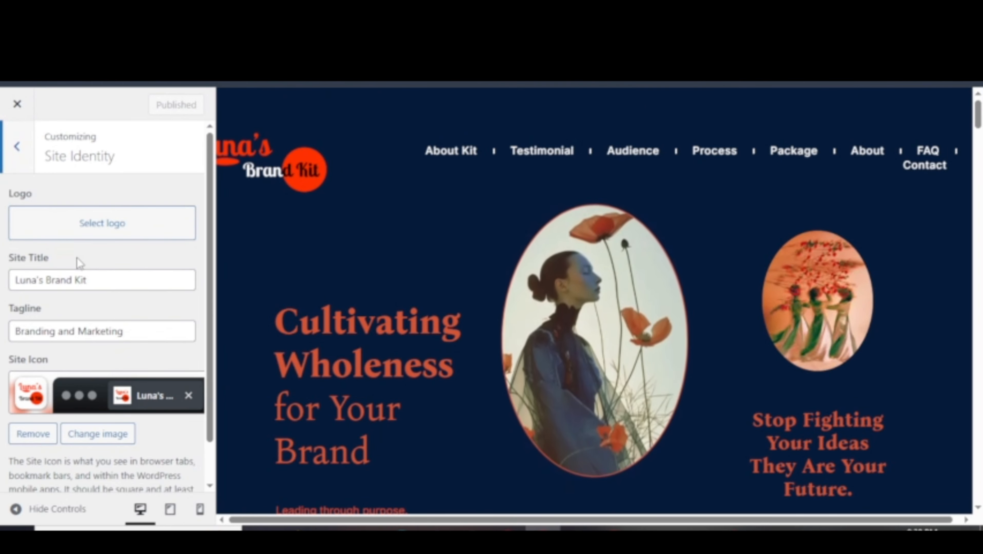
click(101, 229)
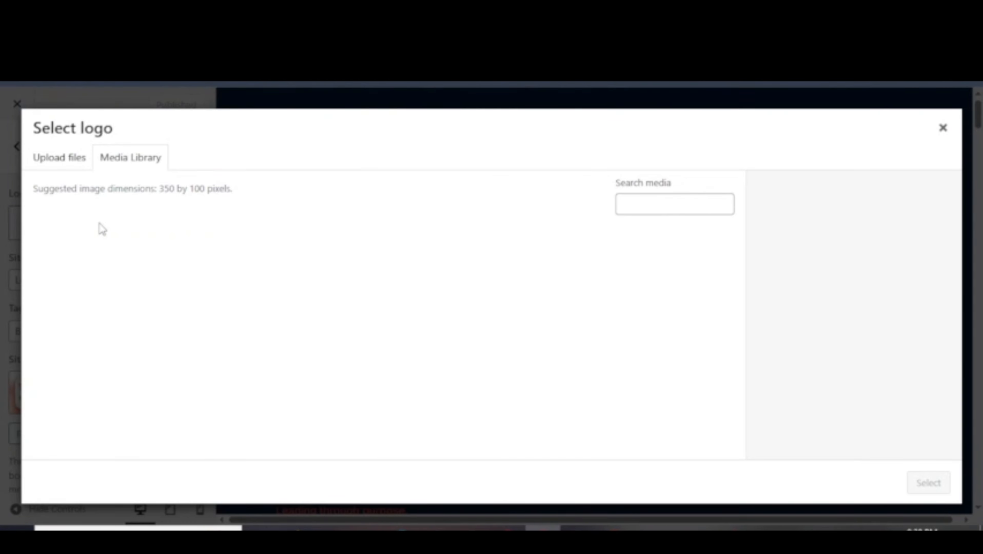
click(943, 128)
triple_click(75, 281)
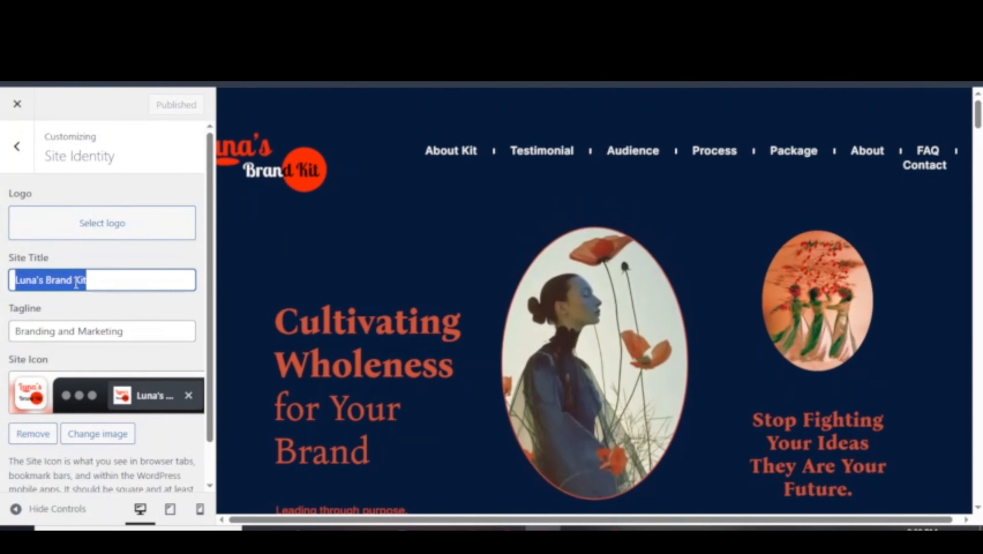
Create a menu named 'main here' assigned to the Header and Footer locations.
key(Escape)
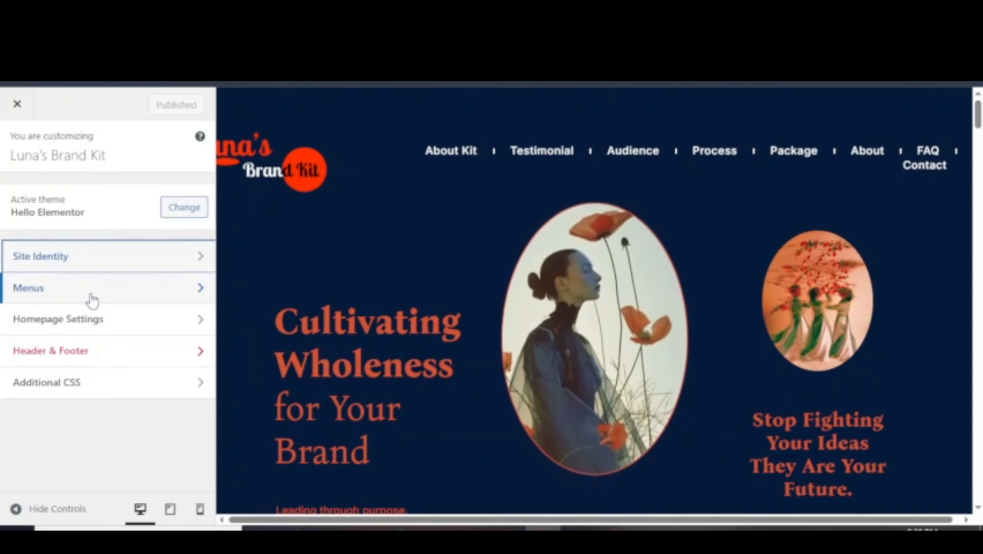
click(89, 287)
click(166, 266)
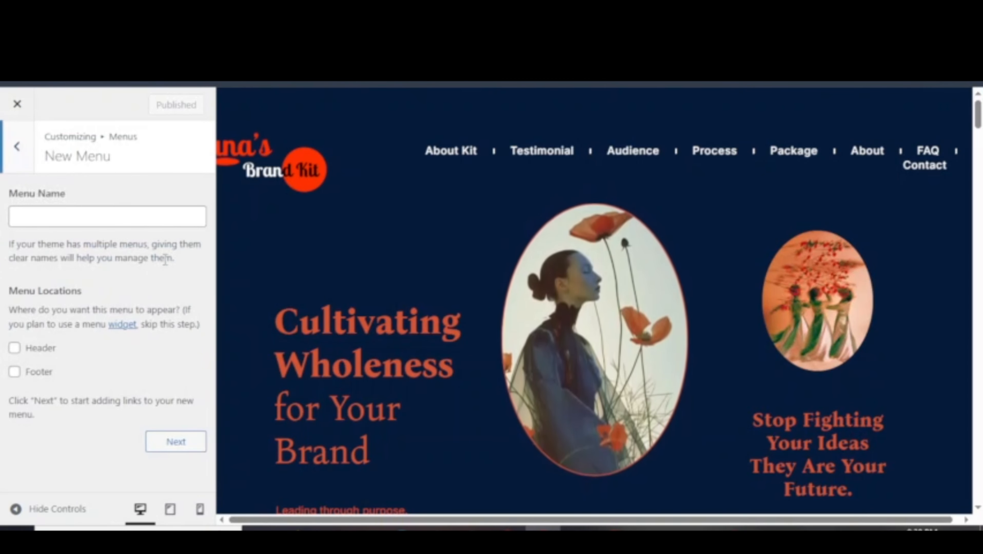
click(100, 214)
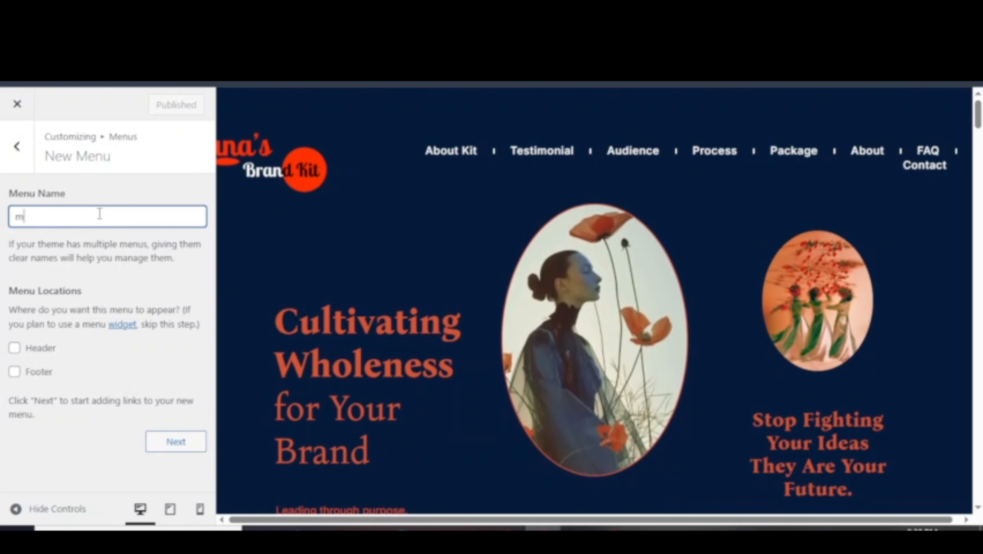
text(main he)
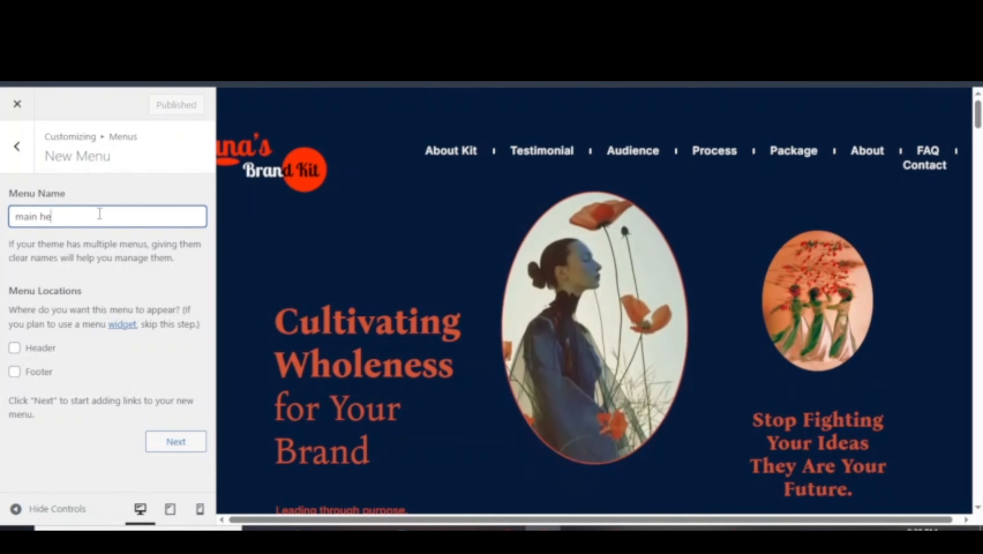
text(re)
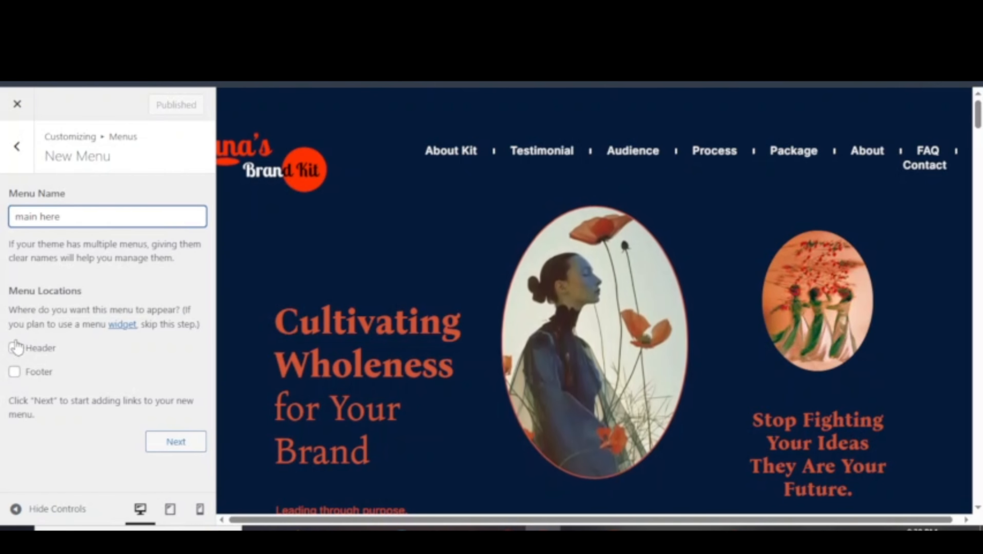
click(14, 353)
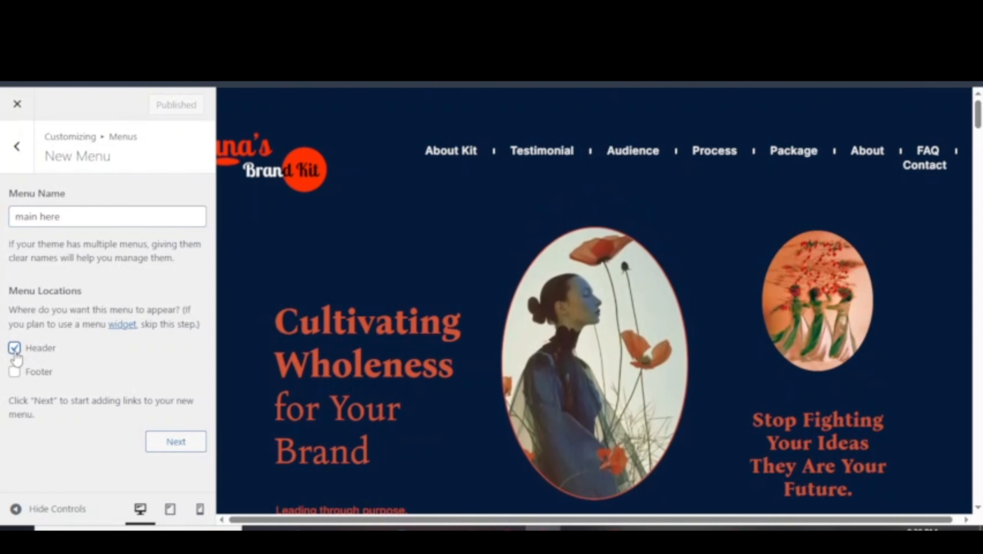
click(14, 374)
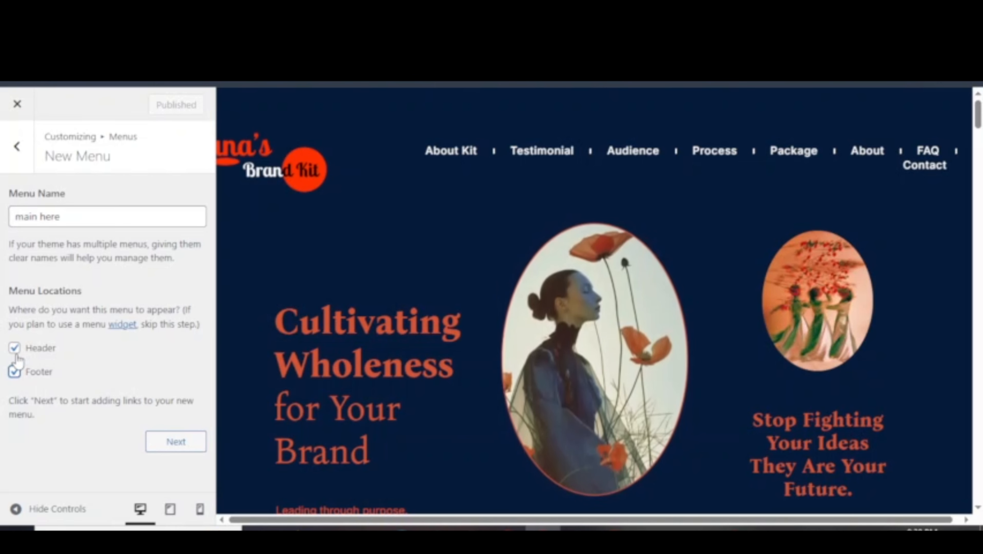
click(175, 442)
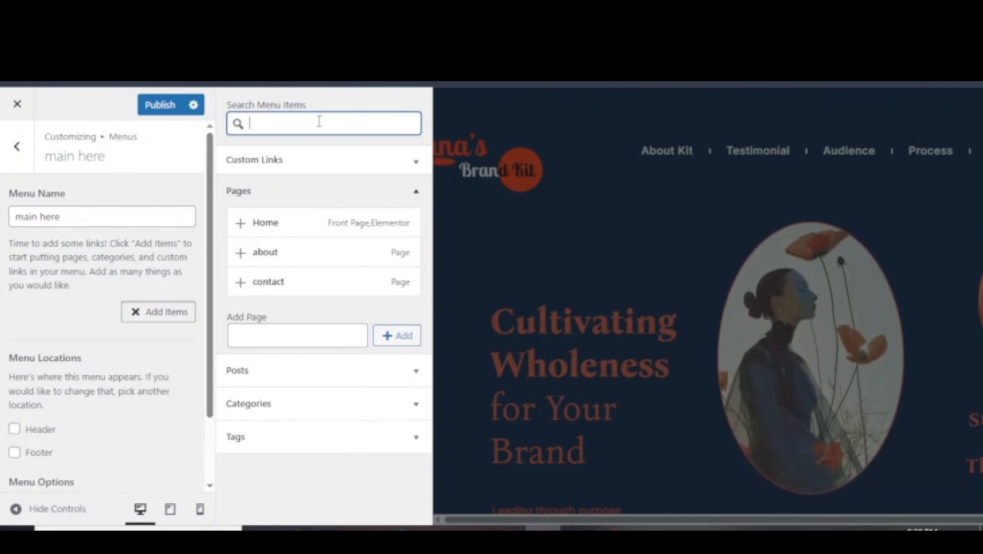
Search for and add the contact and Home pages to the menu.
text(c)
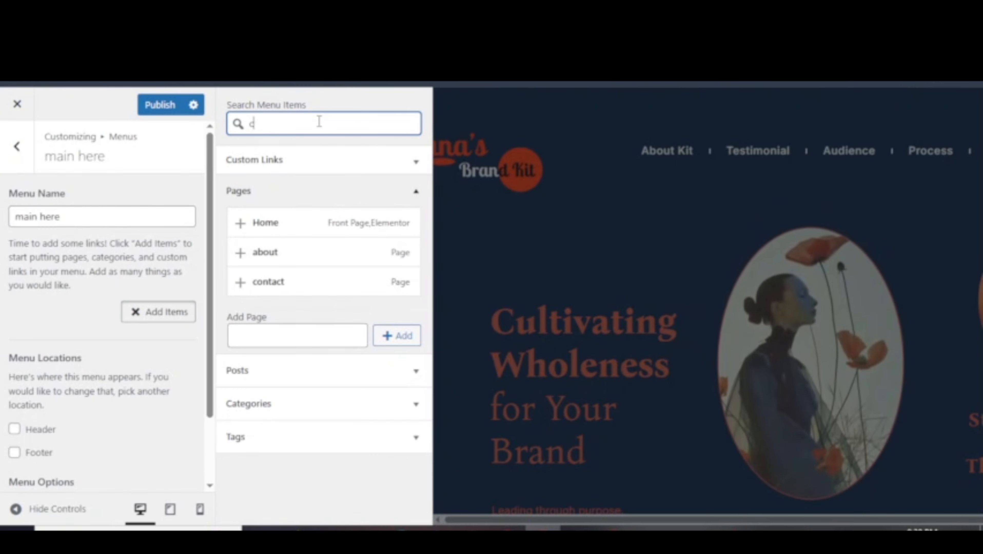
text(ontact)
click(277, 159)
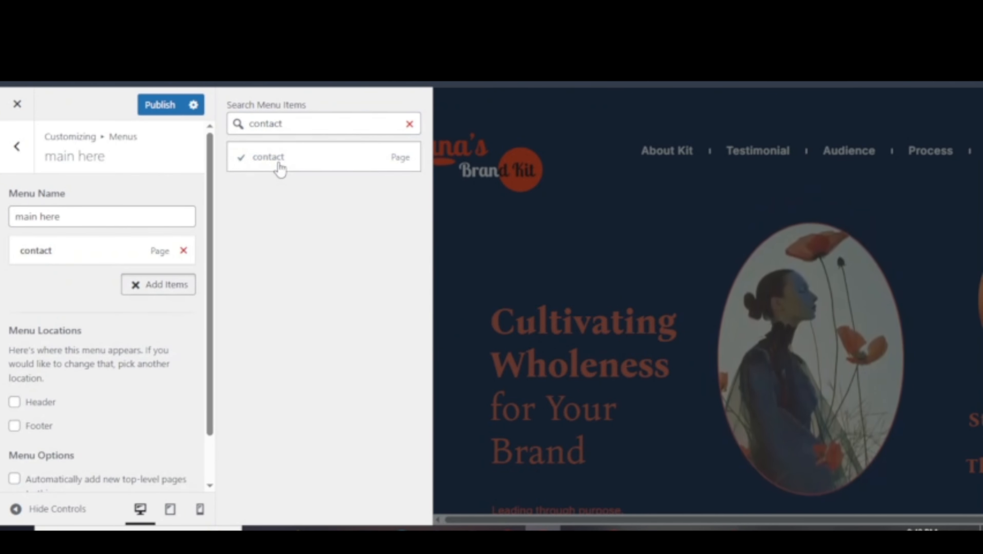
double_click(305, 122)
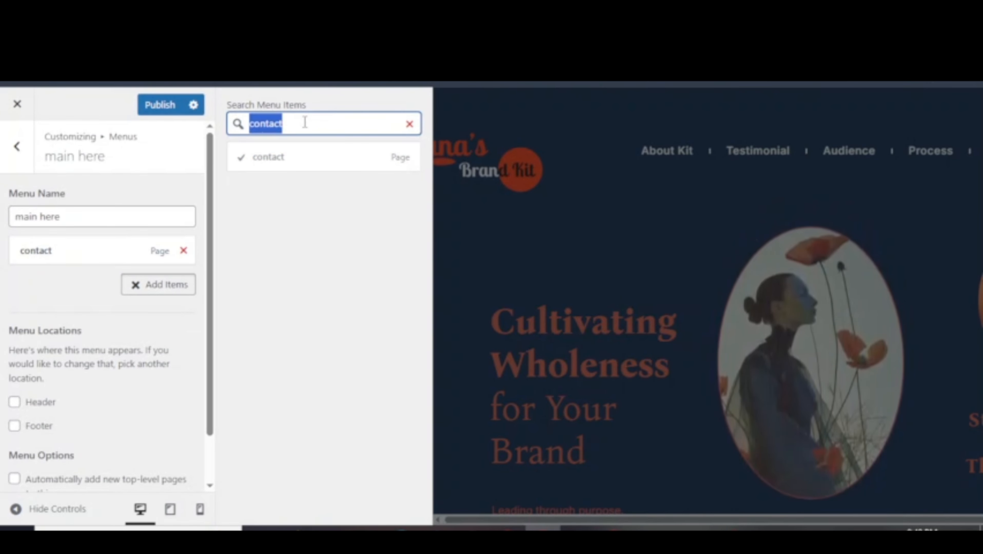
text(home)
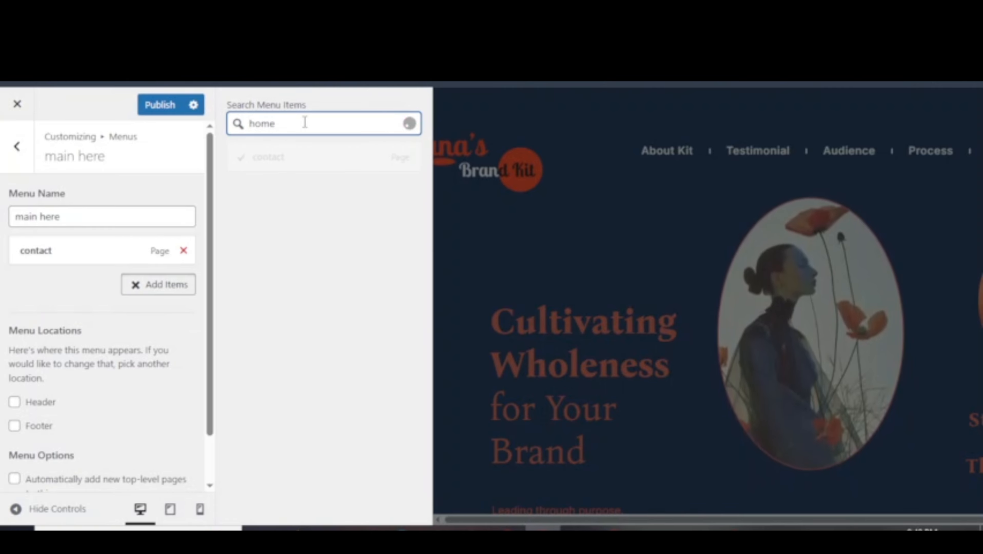
click(307, 166)
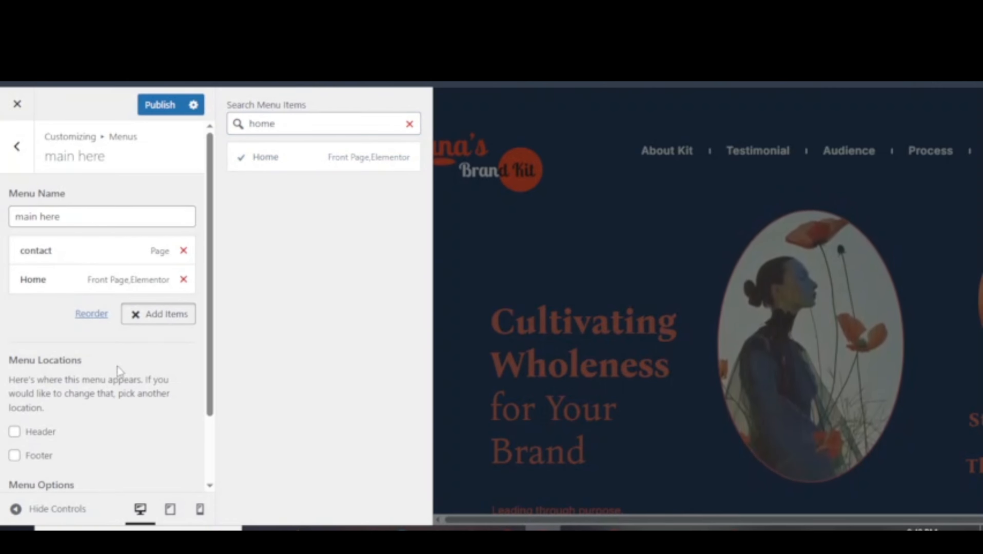
scroll(127, 370, down, 2)
scroll(129, 376, up, 2)
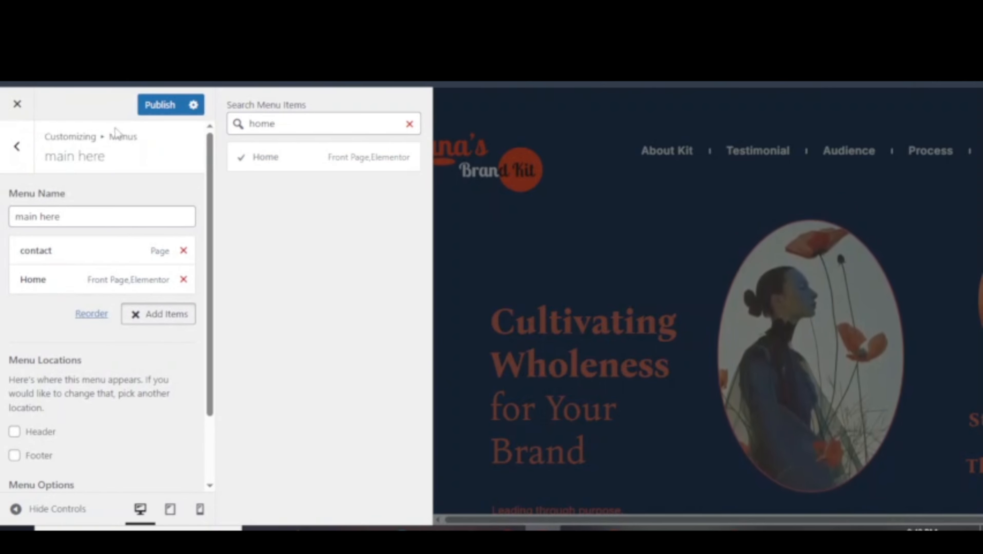
Back out of the menus, glance at Homepage Settings, then close the Customizer and confirm leaving.
click(16, 149)
click(15, 148)
click(131, 321)
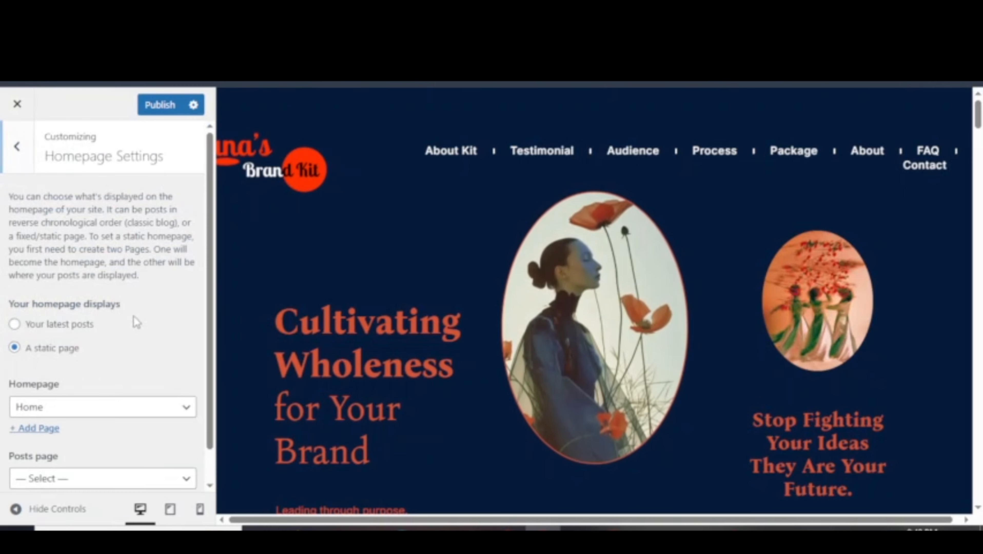
scroll(139, 314, down, 1)
click(17, 129)
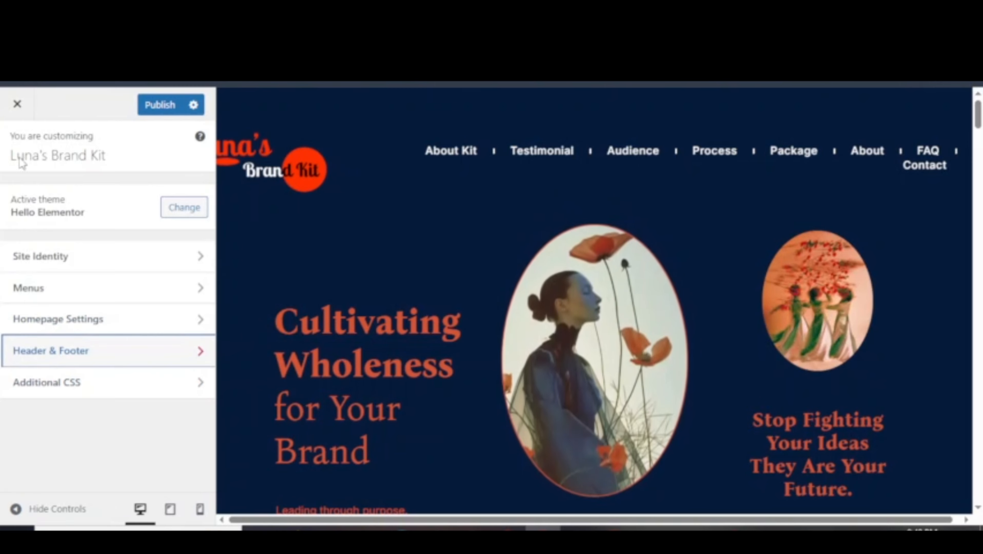
click(17, 103)
click(555, 153)
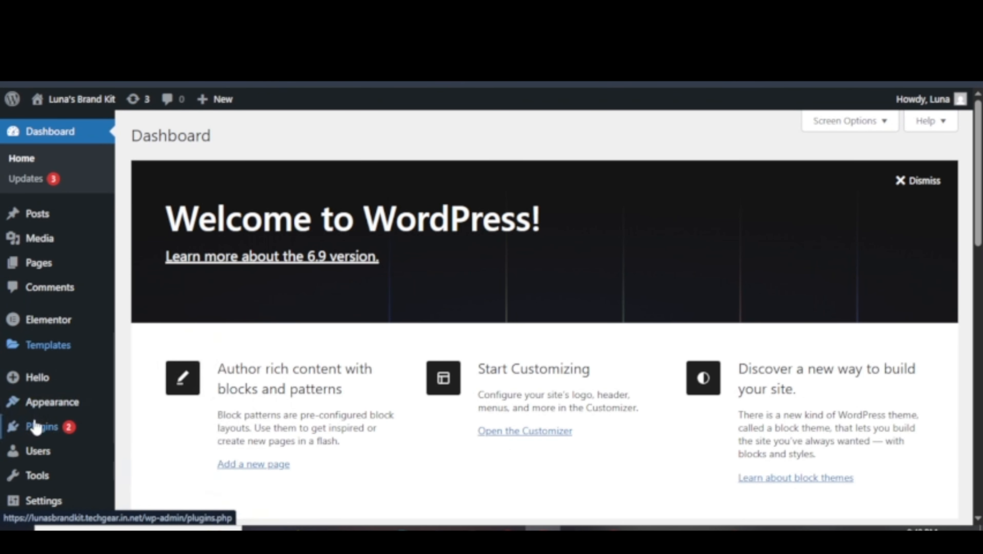
mouse_move(80, 411)
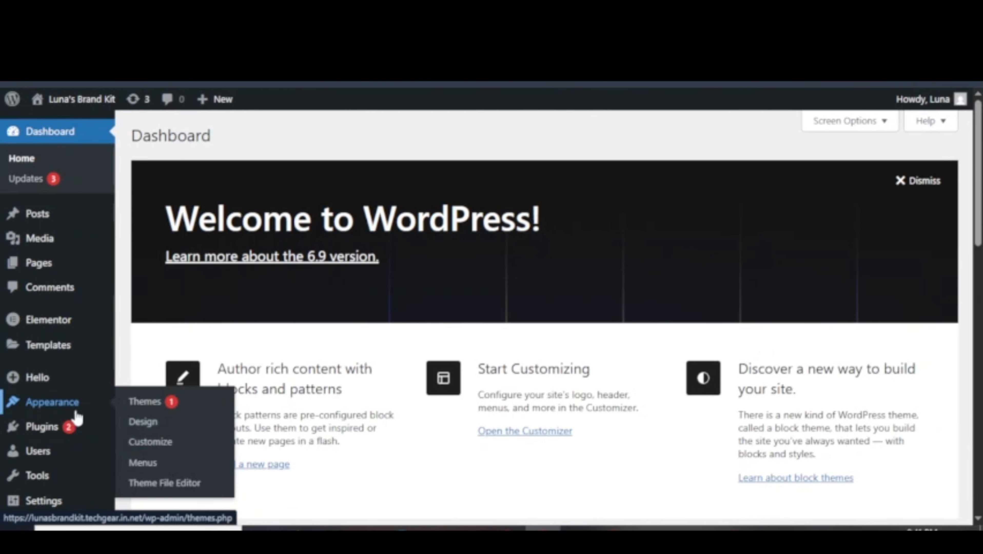
On the Menus page, create a new menu named 'demo new'.
click(176, 466)
scroll(428, 339, down, 5)
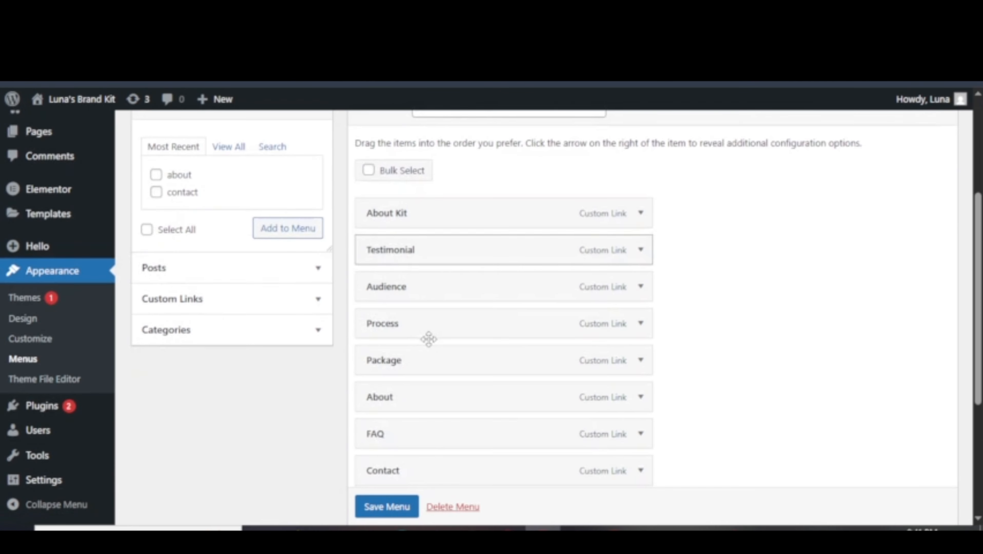
scroll(429, 341, up, 5)
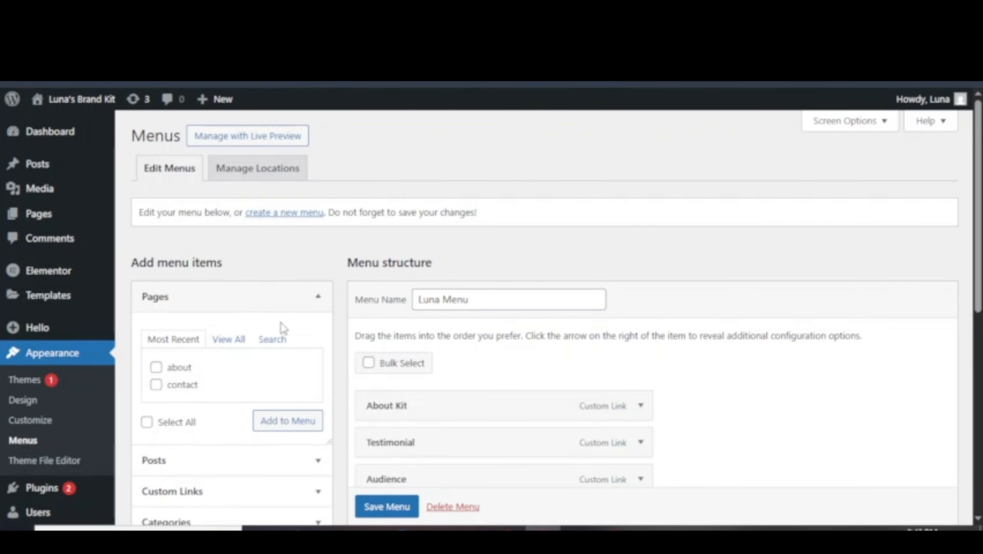
click(278, 215)
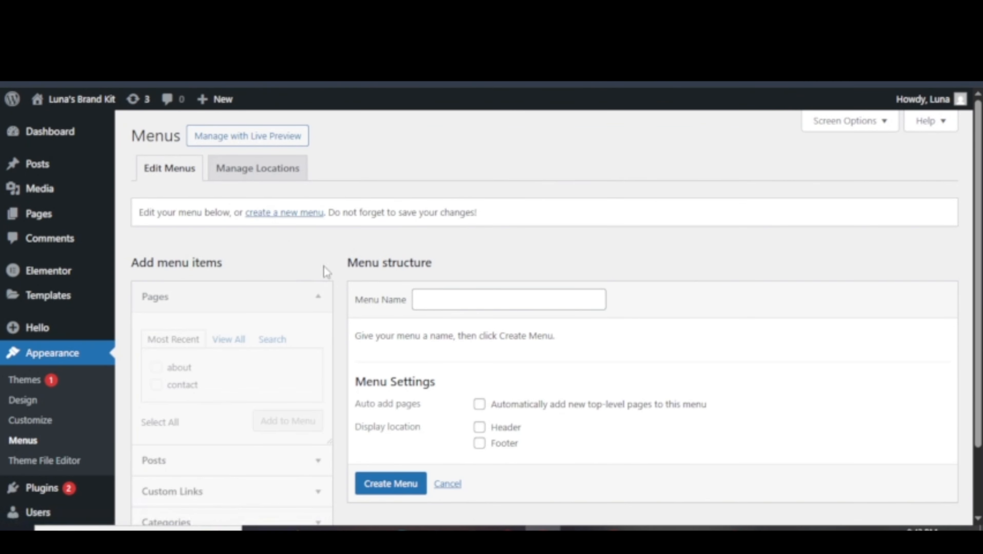
click(467, 300)
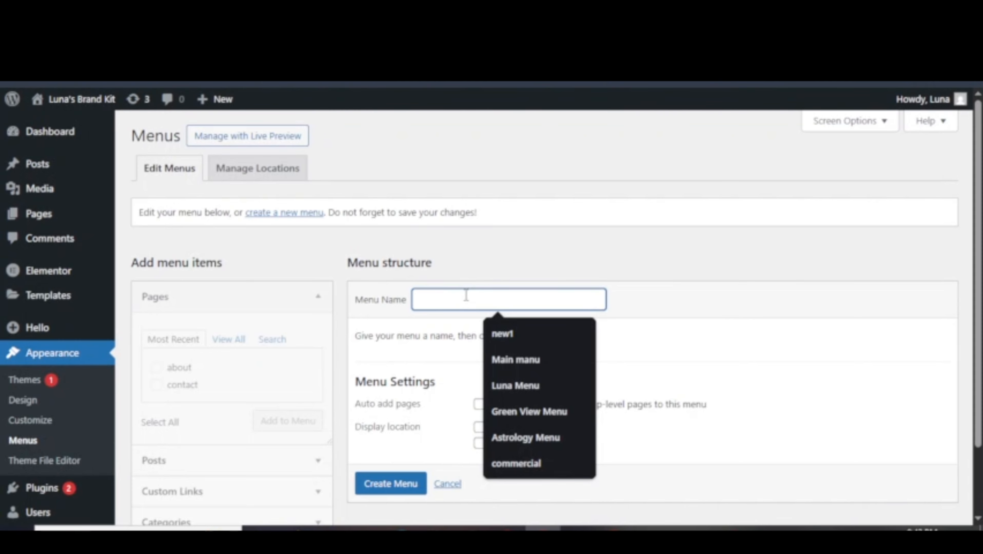
text(demo new)
click(395, 485)
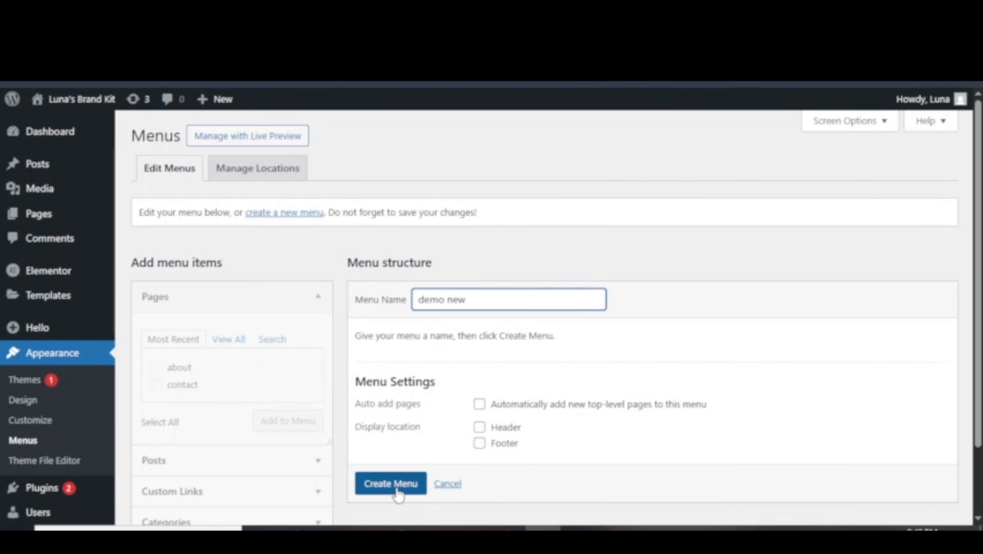
Load Luna Menu, then switch to the 'demo new' menu for editing.
click(296, 218)
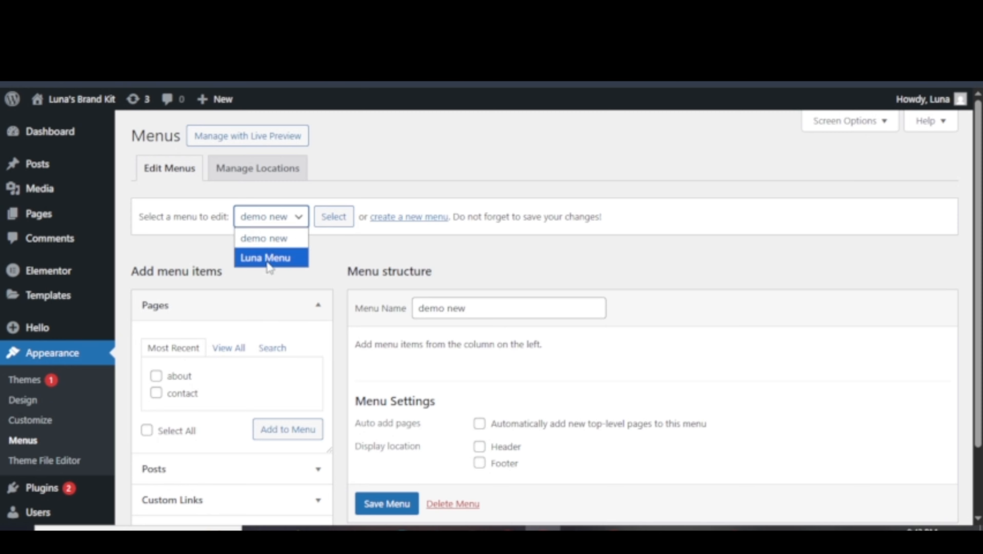
click(270, 251)
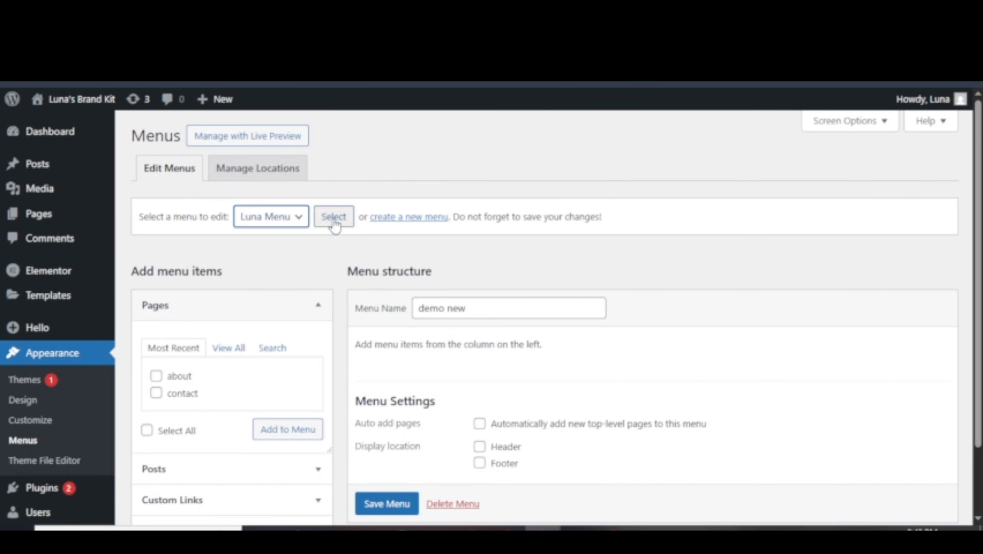
click(335, 225)
scroll(450, 292, down, 10)
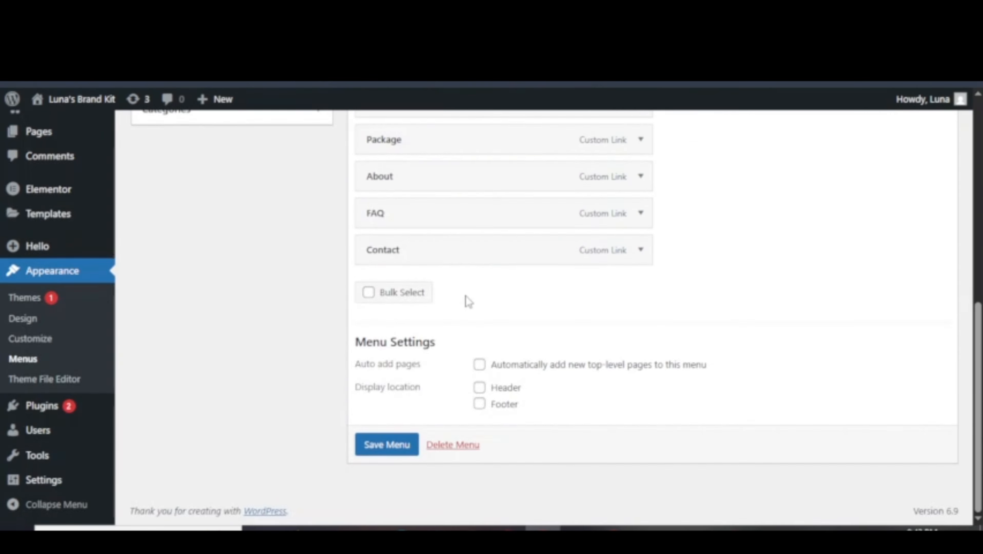
scroll(468, 301, up, 10)
click(276, 221)
click(273, 237)
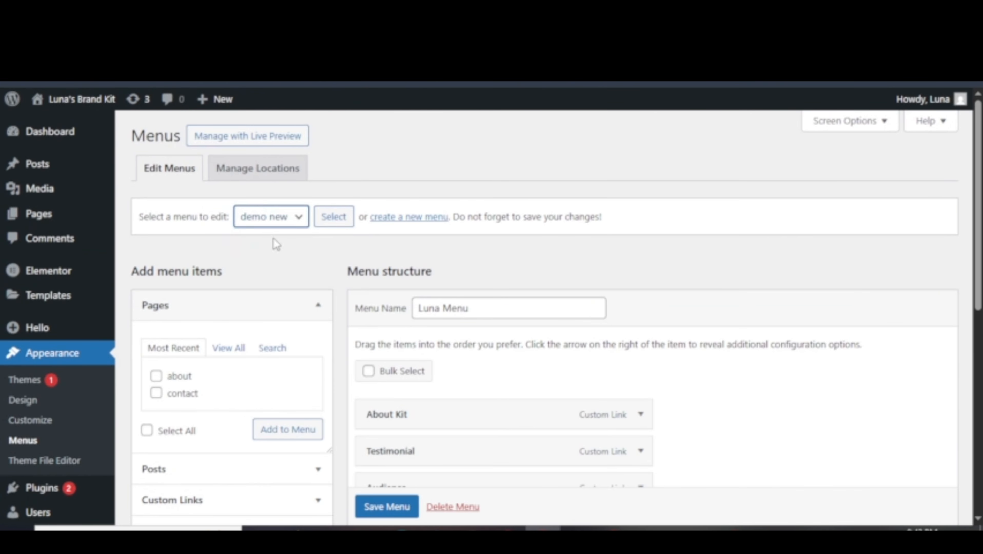
click(334, 216)
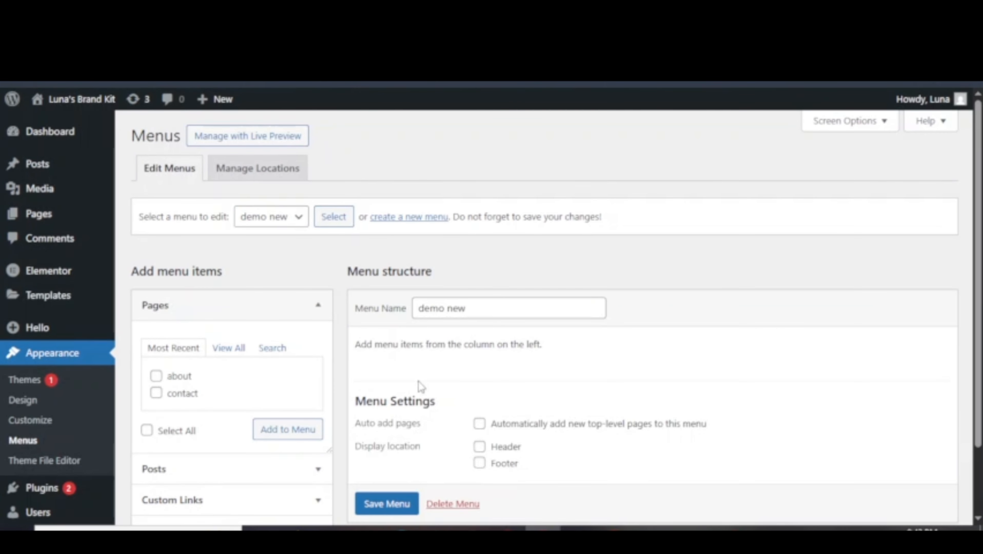
scroll(419, 381, down, 3)
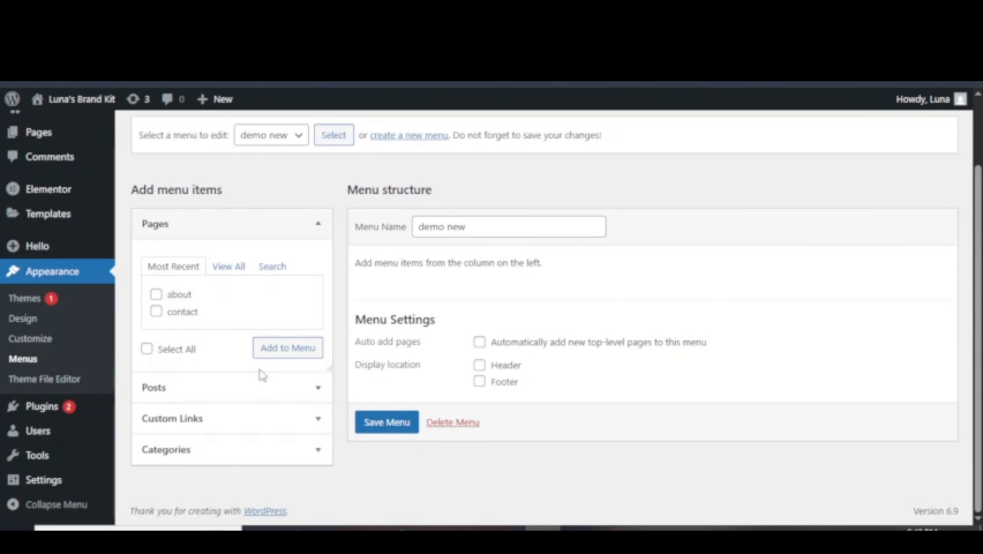
Add the about and contact pages to 'demo new' and save the menu.
click(157, 296)
click(157, 313)
click(297, 353)
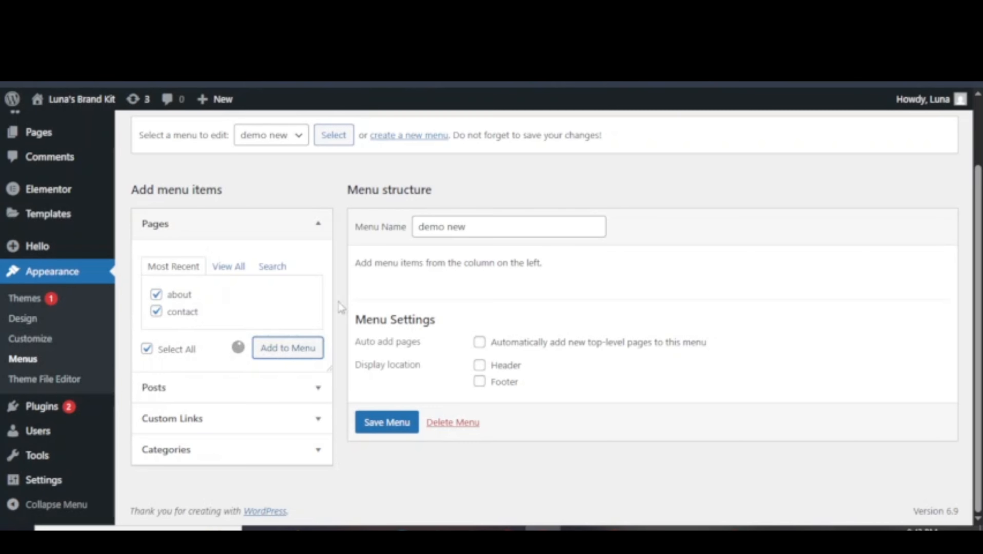
scroll(544, 266, down, 3)
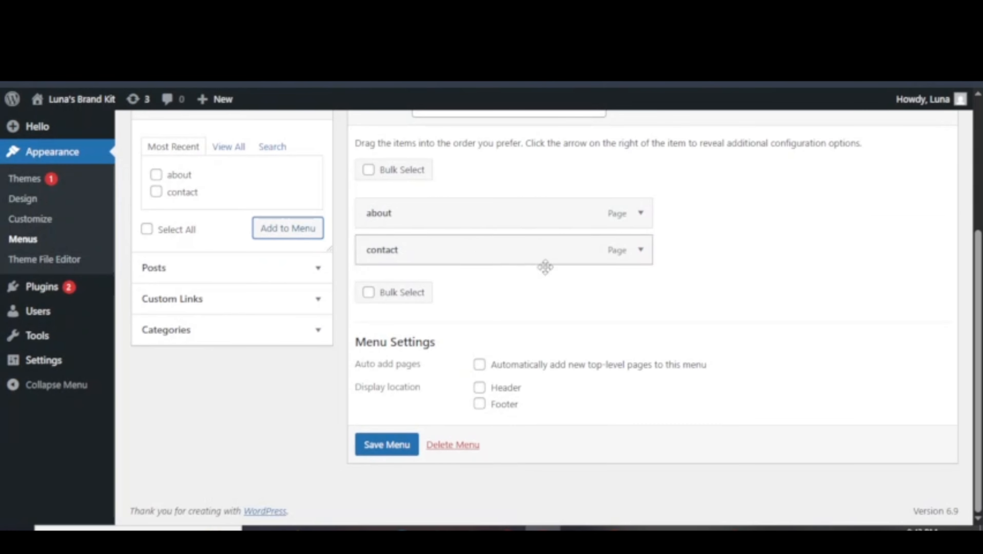
click(389, 452)
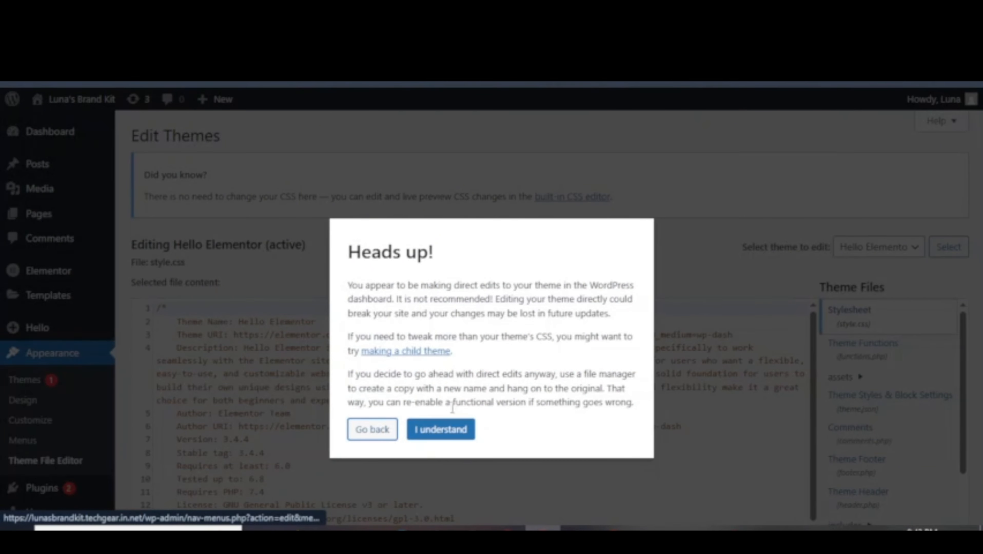
click(442, 429)
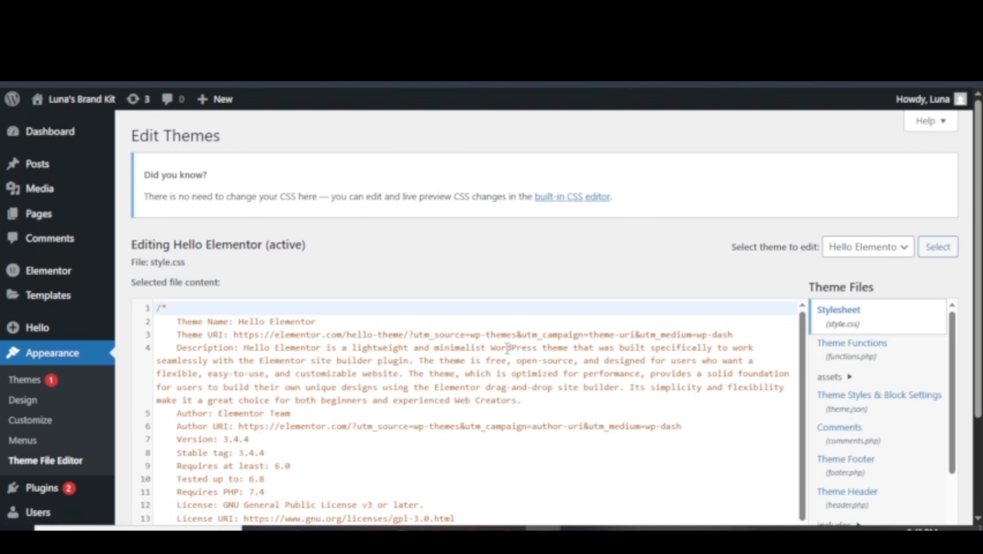
scroll(495, 337, down, 4)
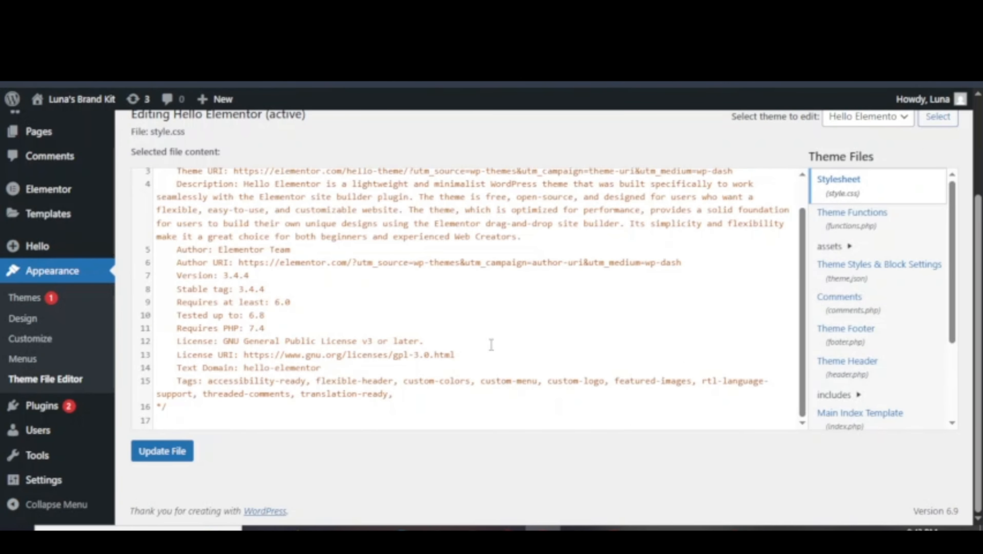
scroll(491, 345, up, 1)
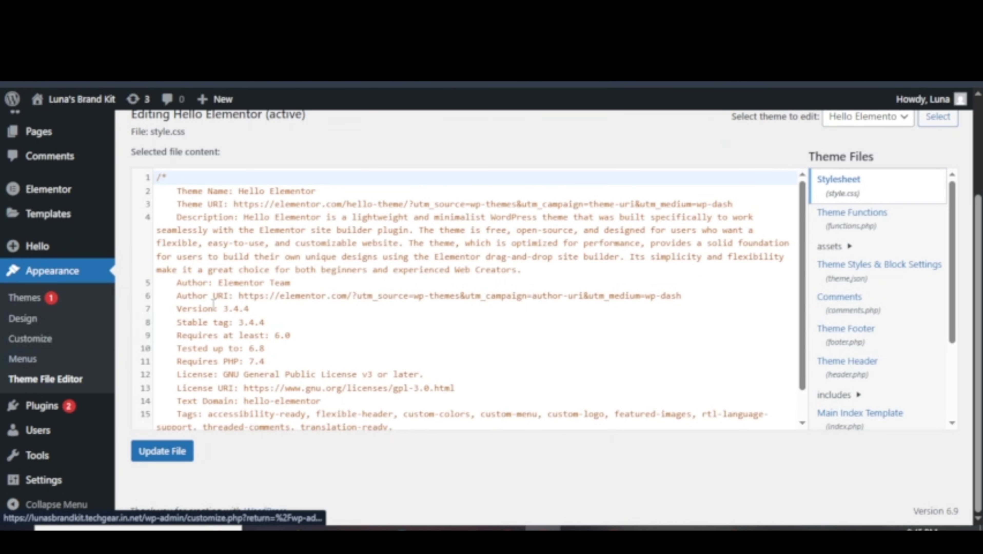
scroll(451, 376, up, 3)
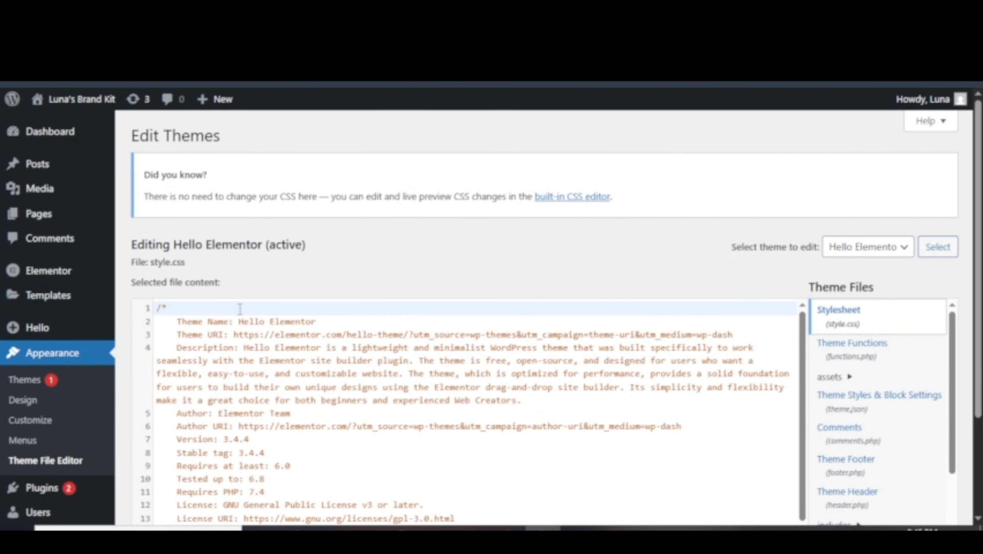
scroll(240, 308, down, 3)
mouse_move(37, 411)
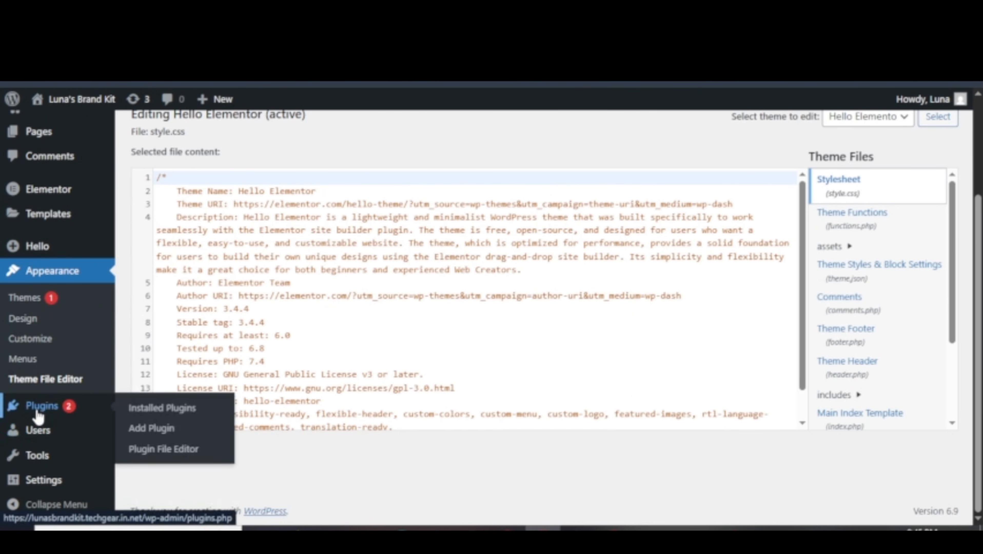
View Installed Plugins, then try the Add Plugin page's search field.
click(136, 408)
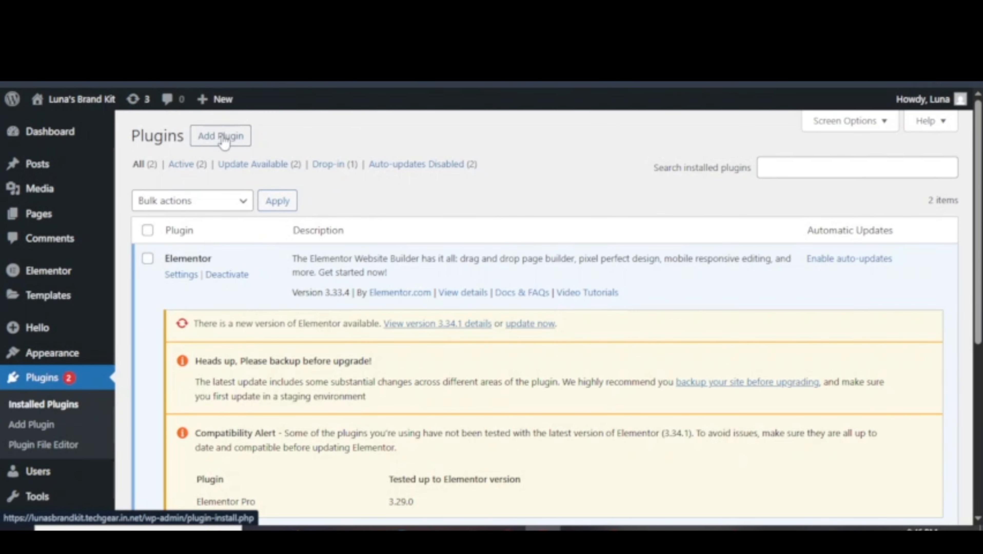
click(46, 430)
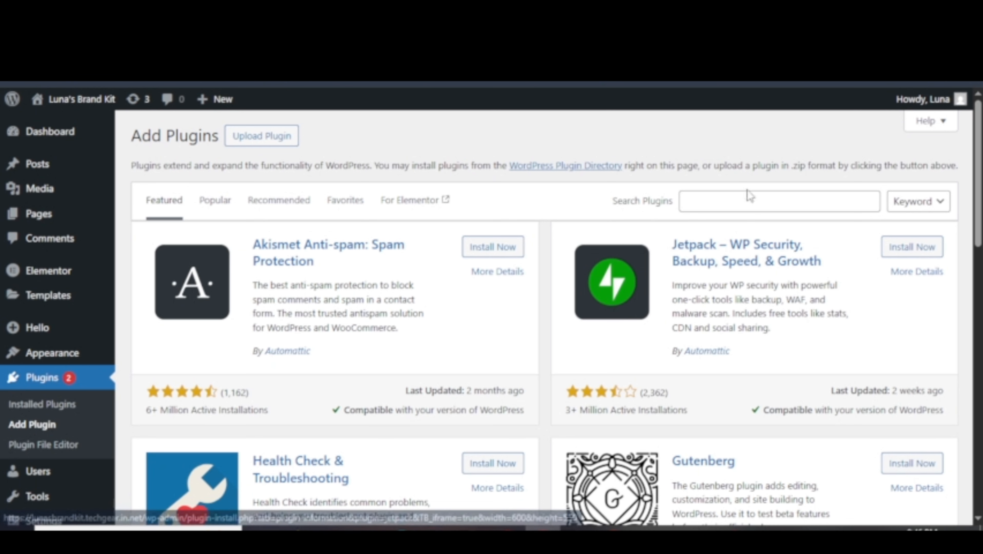
click(739, 196)
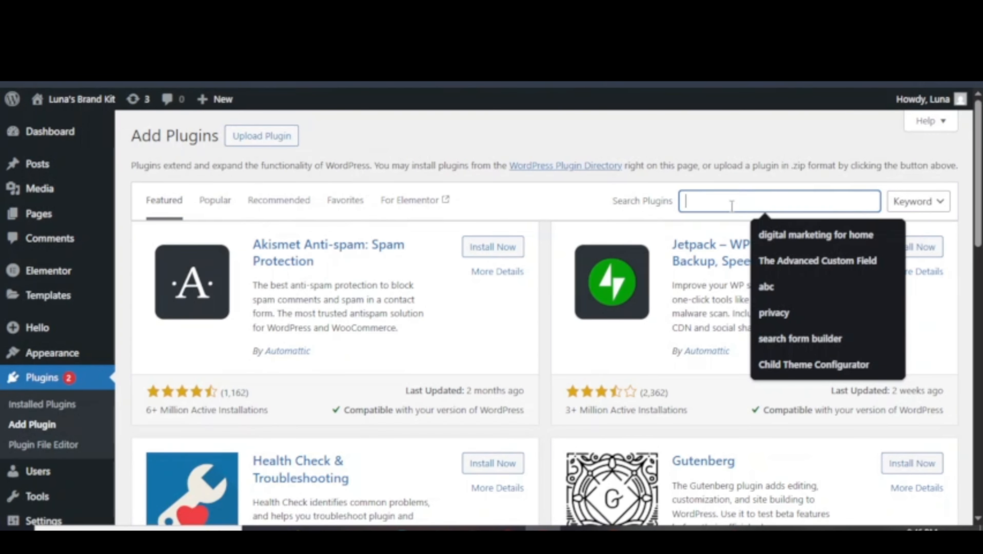
click(577, 202)
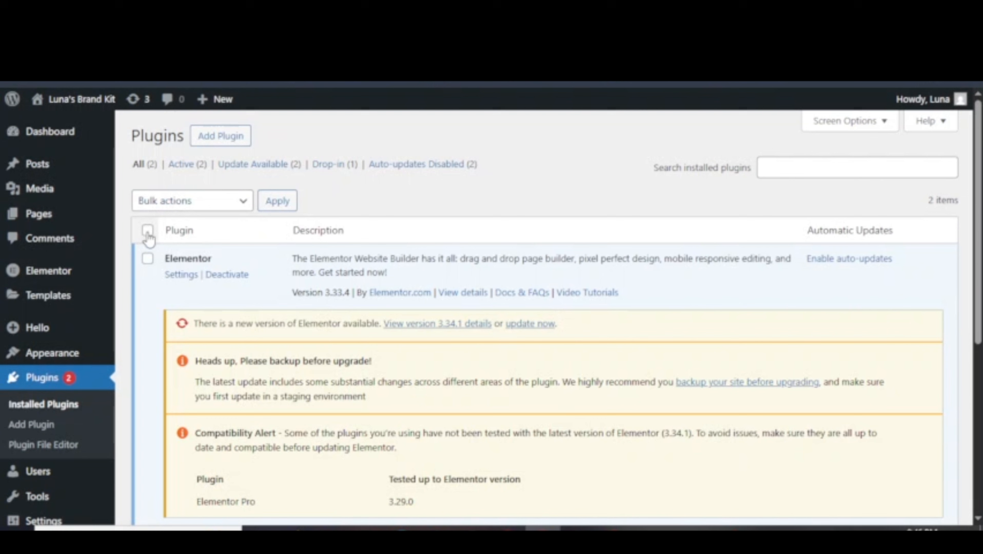
Select all installed plugins and pick Update as the bulk action.
click(176, 201)
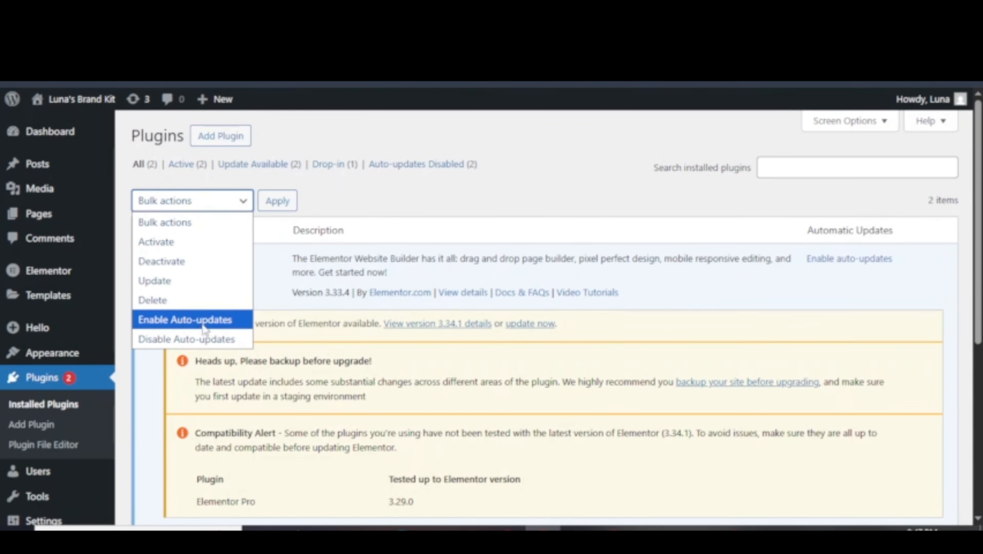
click(330, 201)
click(148, 231)
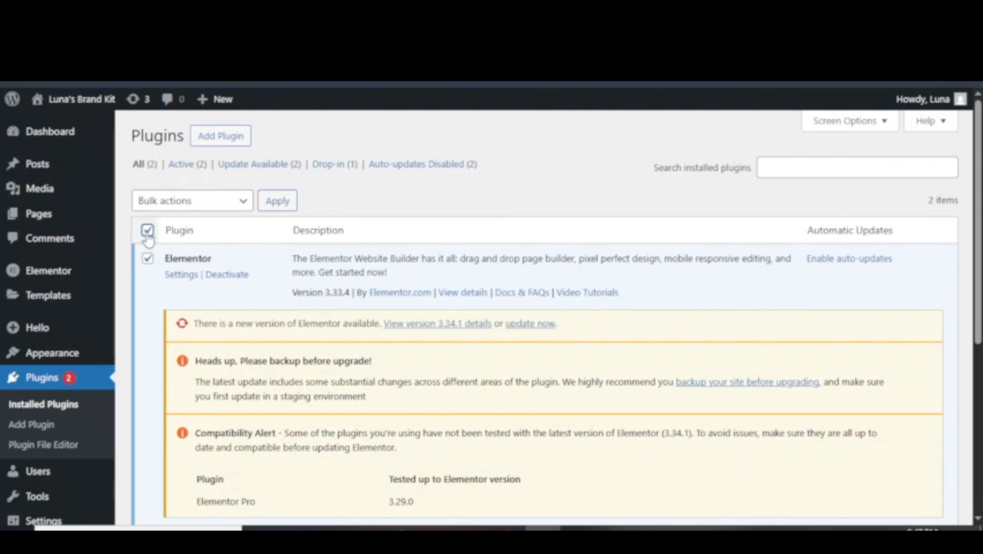
click(204, 205)
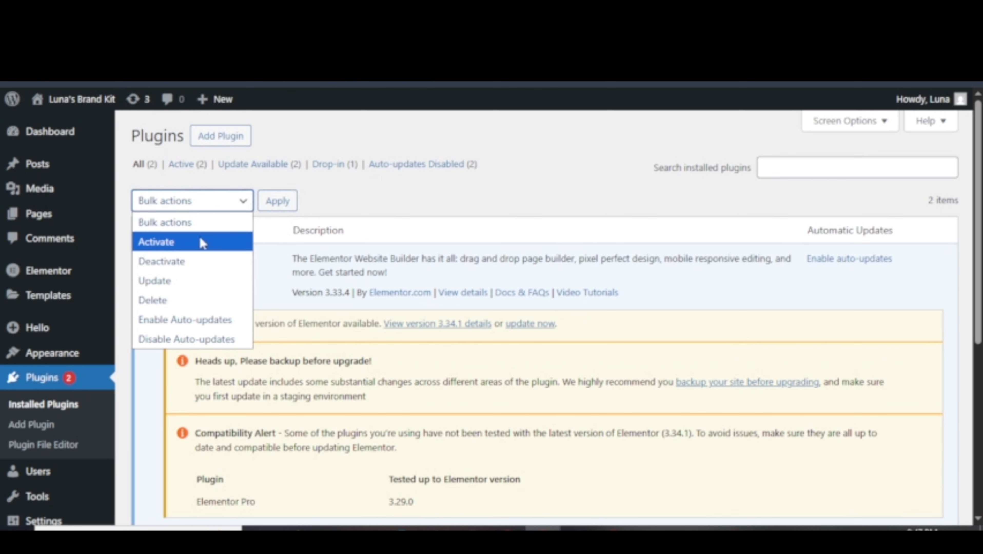
click(189, 290)
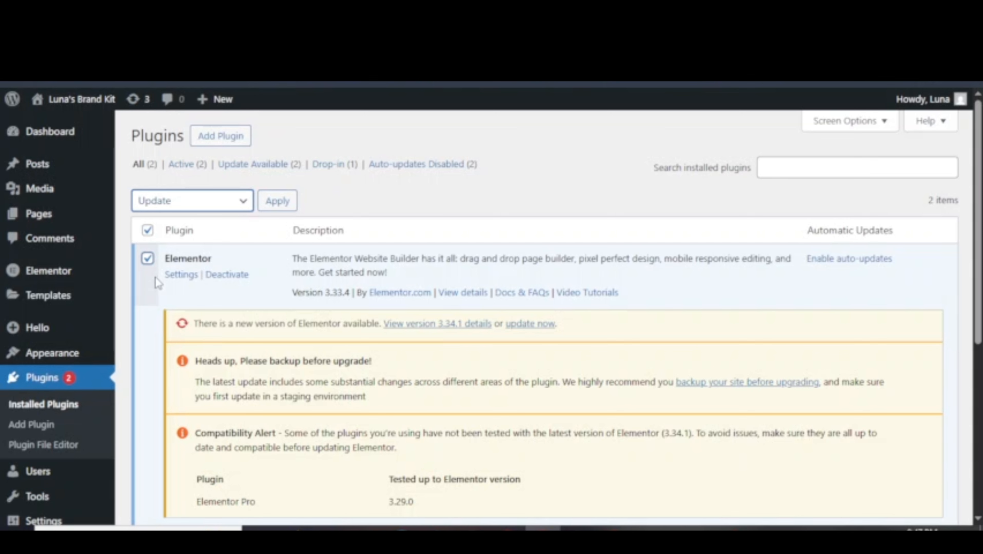
Switch the bulk action between Delete and Deactivate, leaving Delete chosen without applying.
click(172, 203)
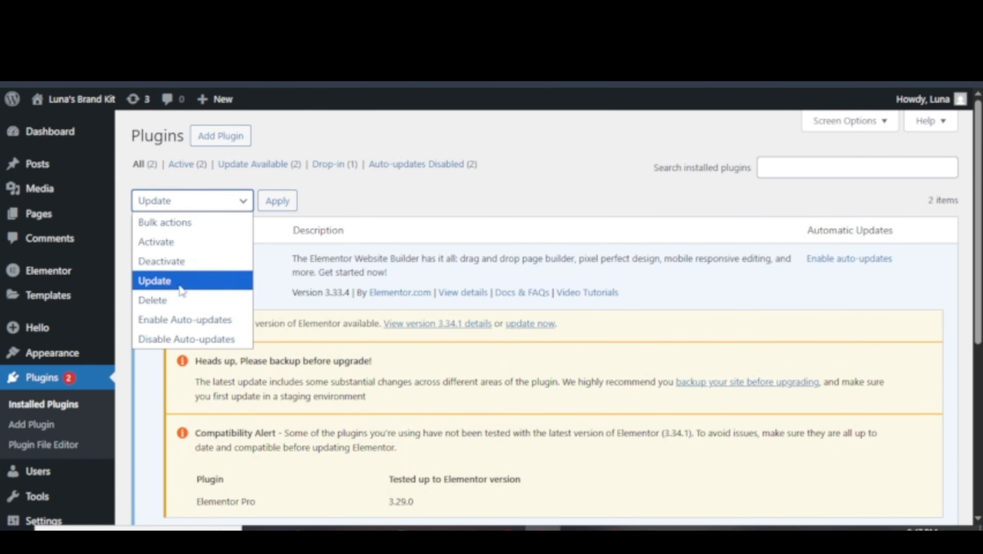
click(184, 306)
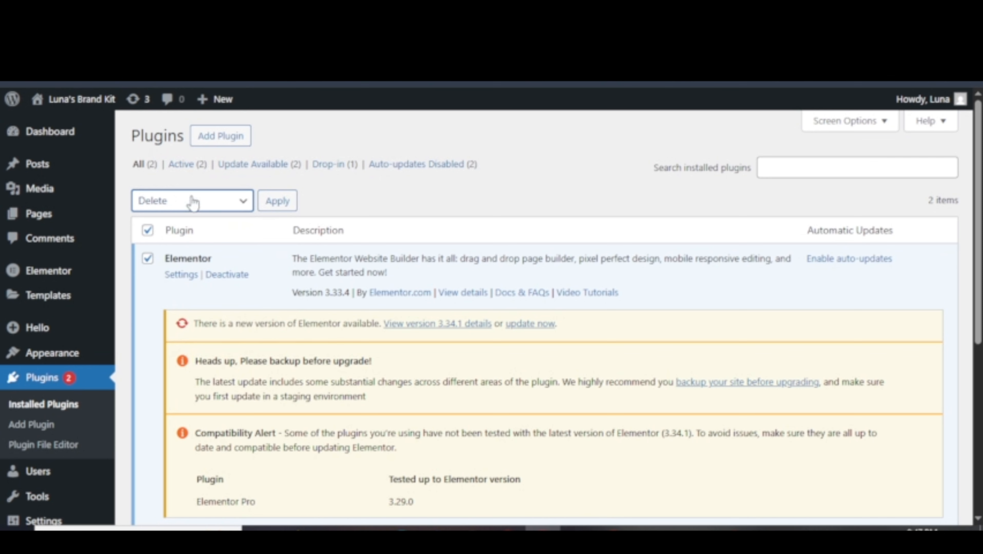
click(148, 232)
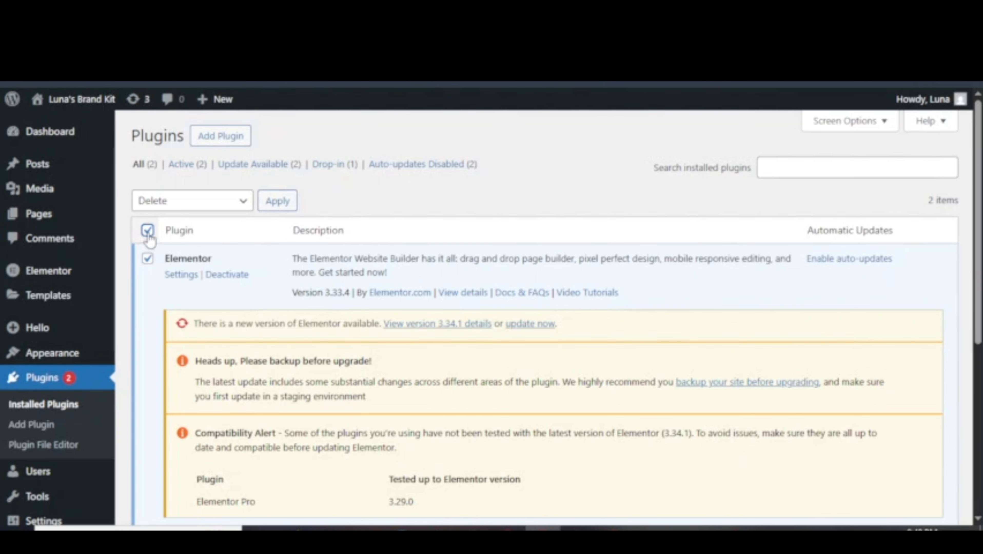
click(165, 205)
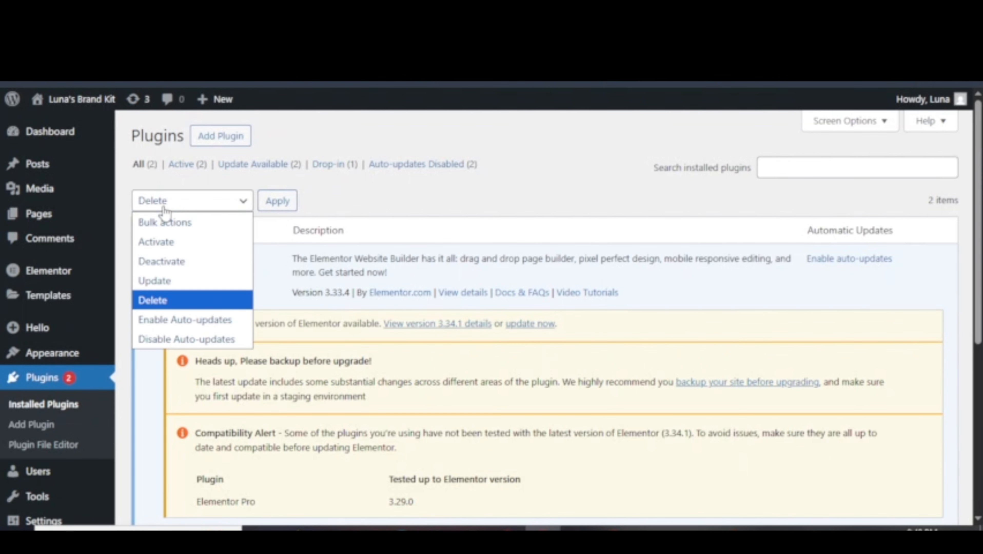
click(175, 264)
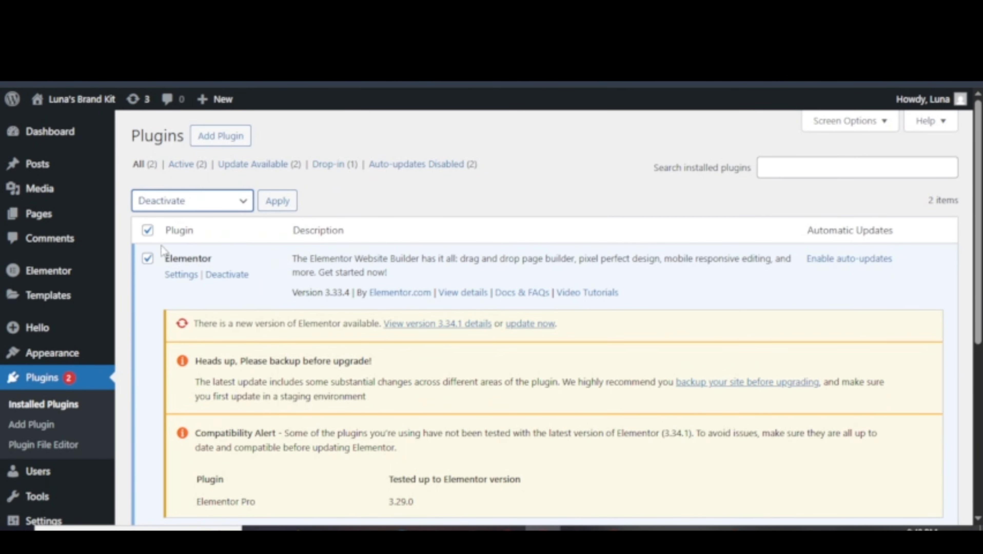
click(208, 205)
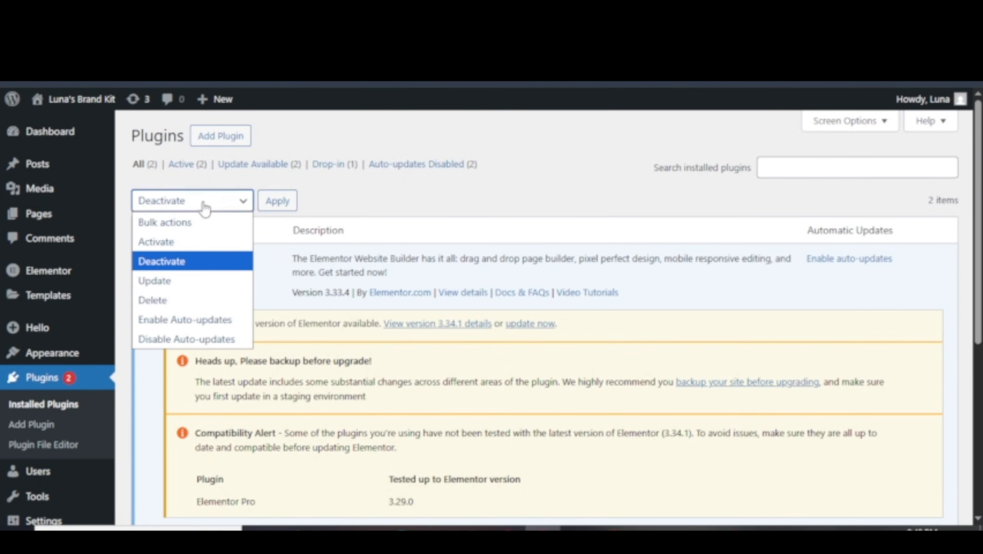
click(366, 210)
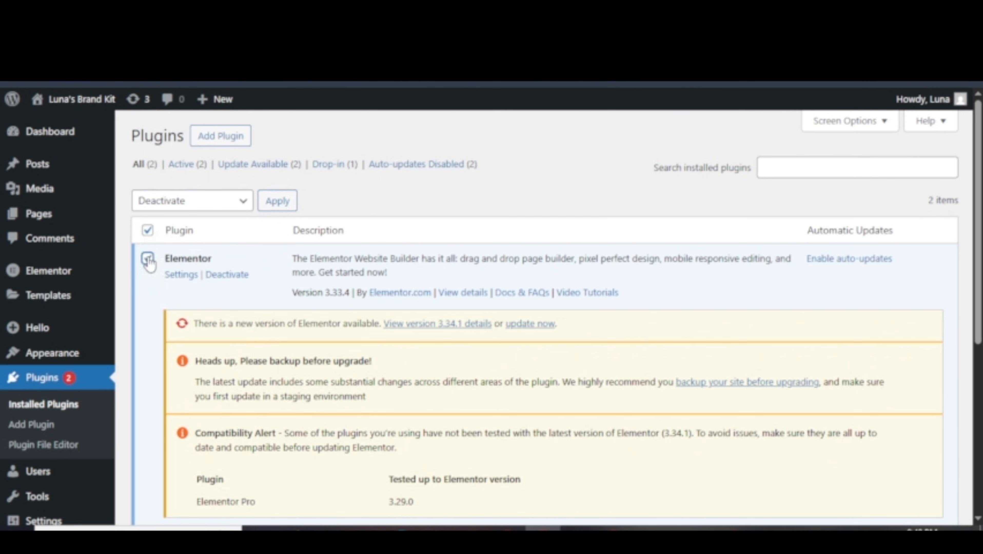
click(197, 203)
click(182, 301)
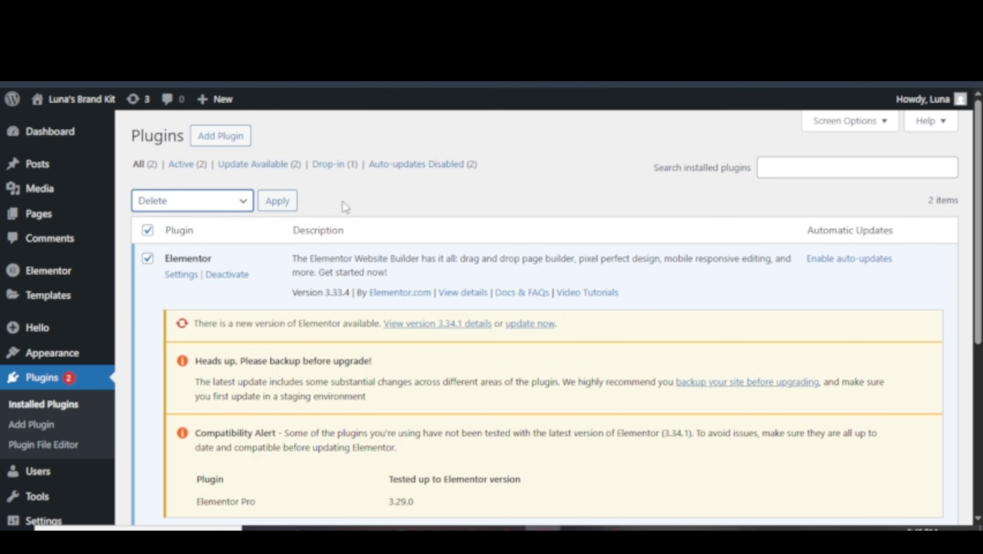
scroll(51, 401, down, 2)
click(54, 405)
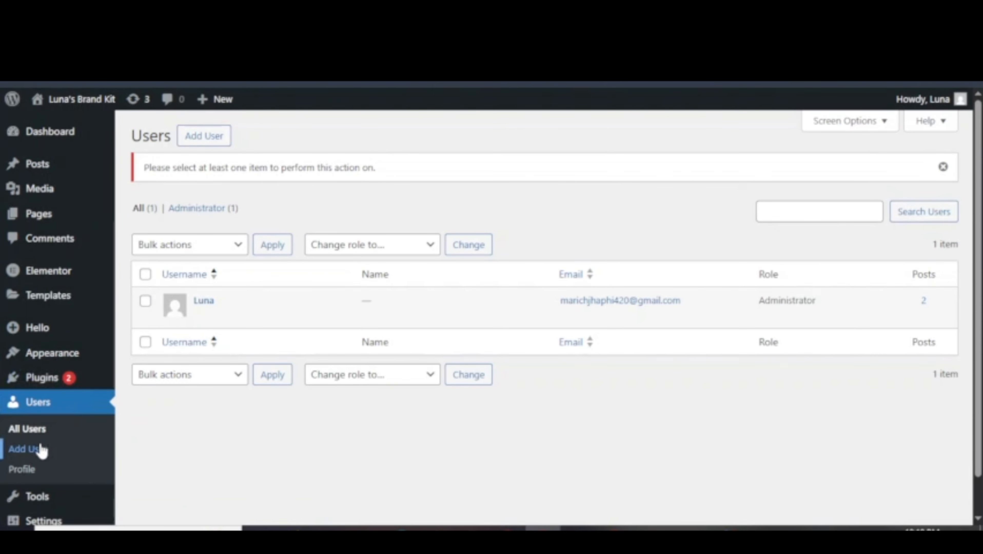
In Add User, enter the new username and fill the e-mail from a saved address.
click(28, 449)
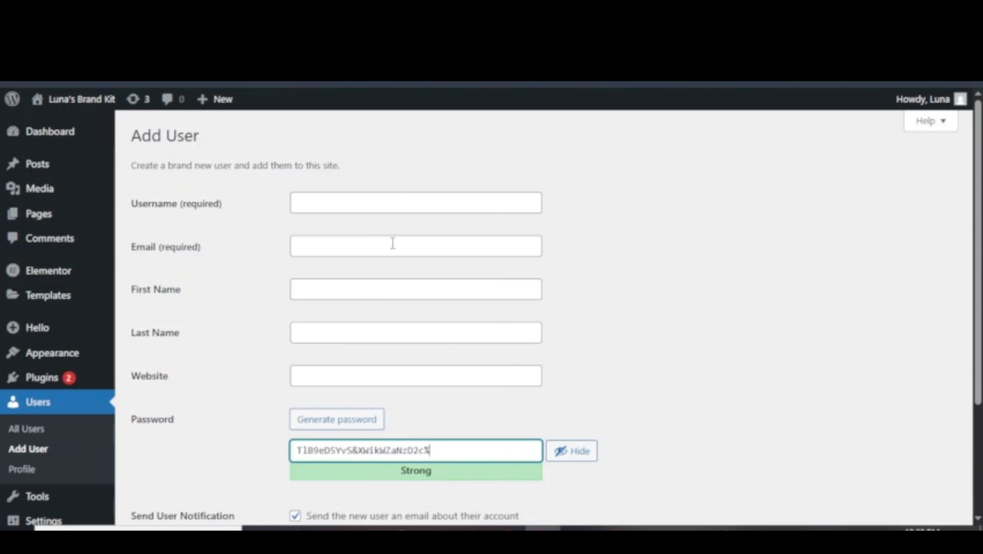
click(364, 286)
click(330, 200)
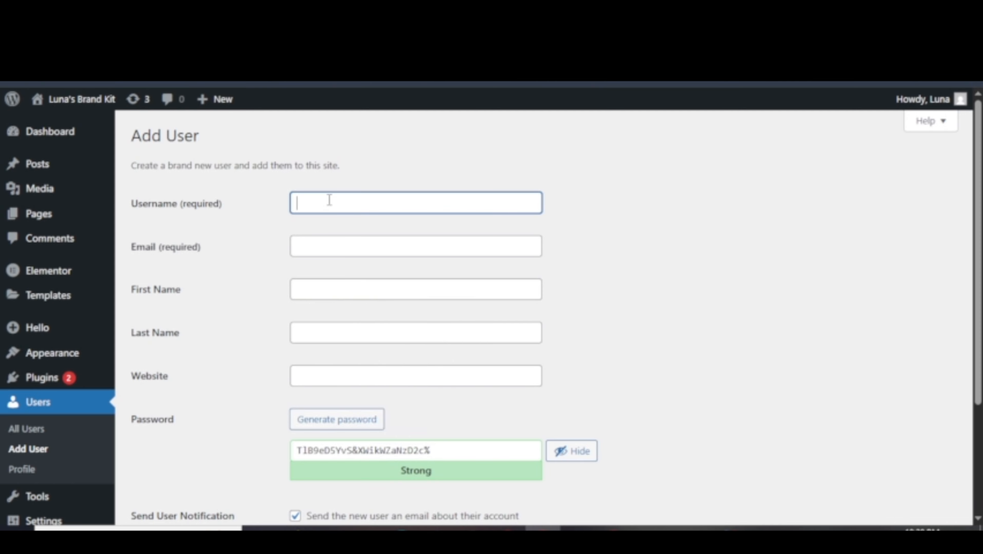
click(328, 241)
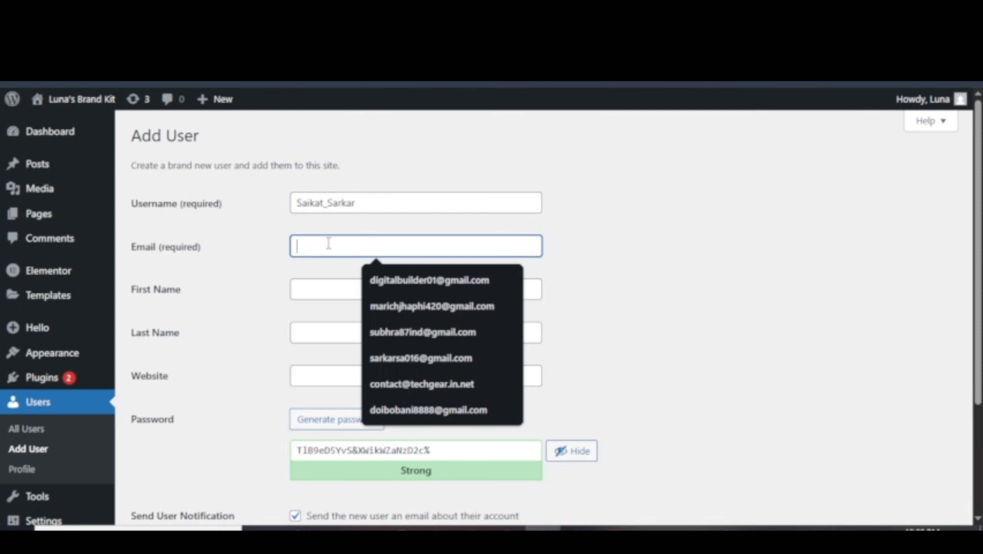
click(439, 280)
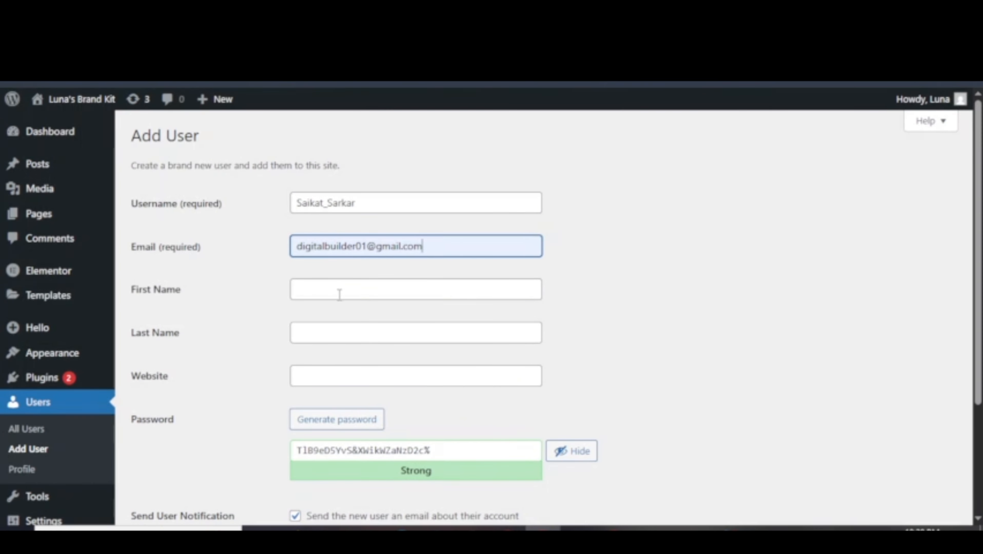
Type the new user's first and last names into the form.
click(355, 286)
click(327, 341)
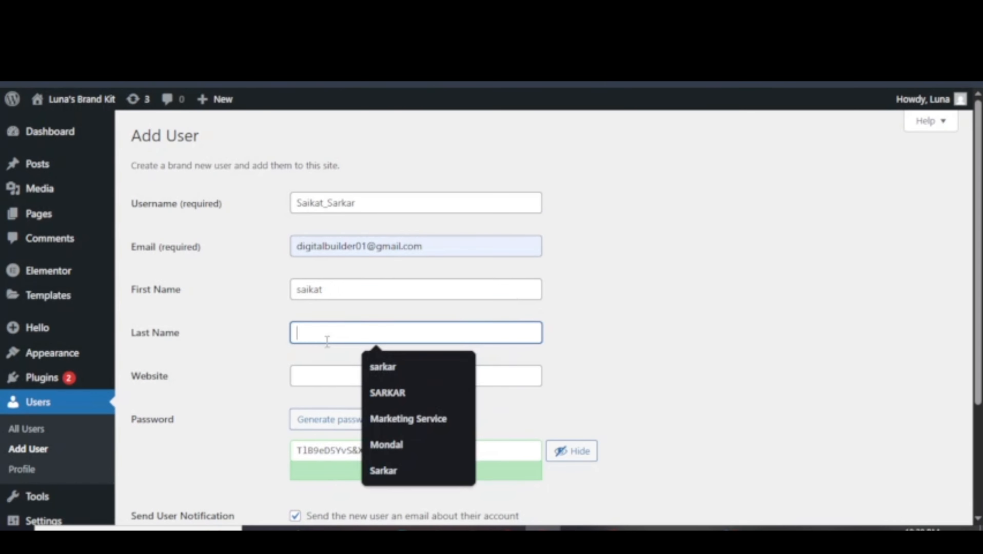
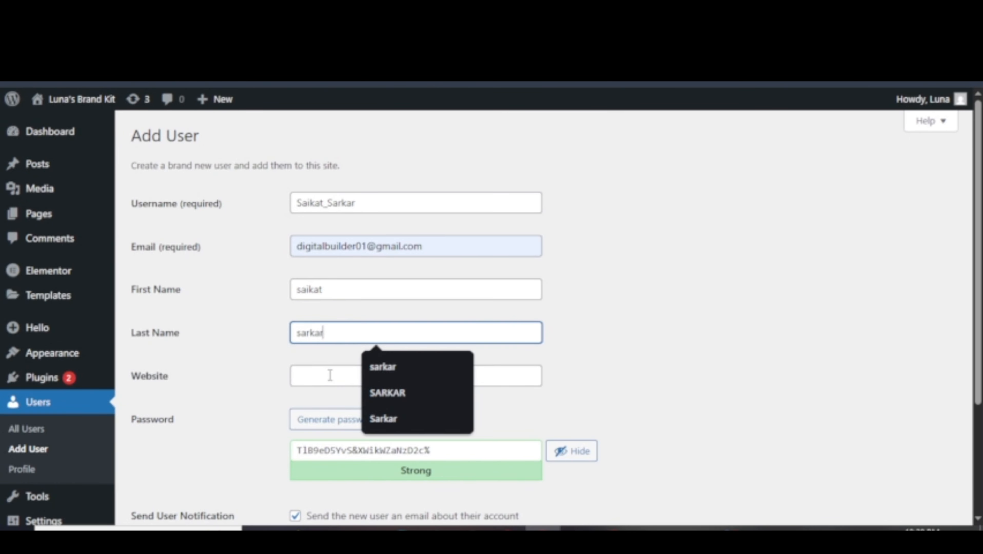
click(330, 375)
click(276, 392)
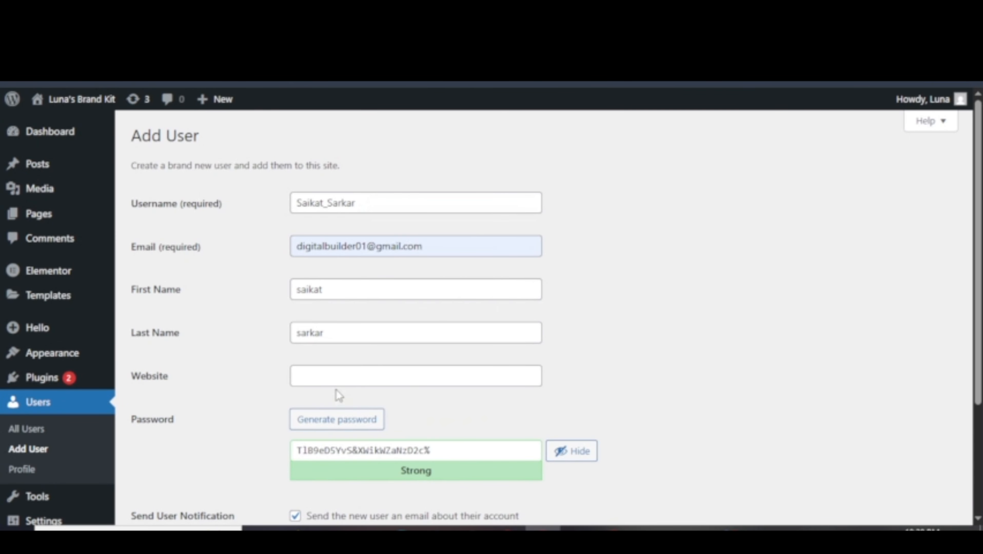
Select the generated password for replacement and set the new user's role to Editor.
scroll(457, 448, down, 3)
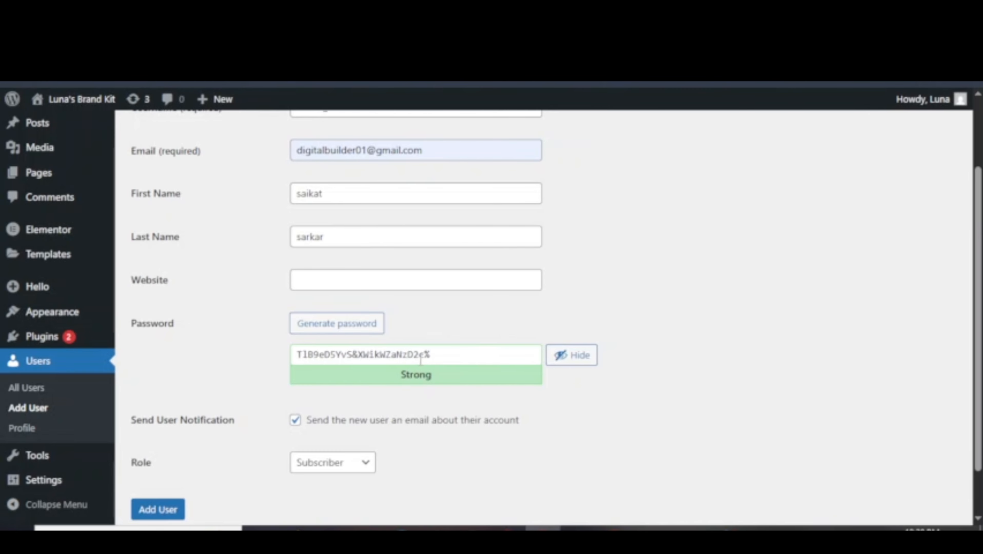
drag(462, 353, 256, 367)
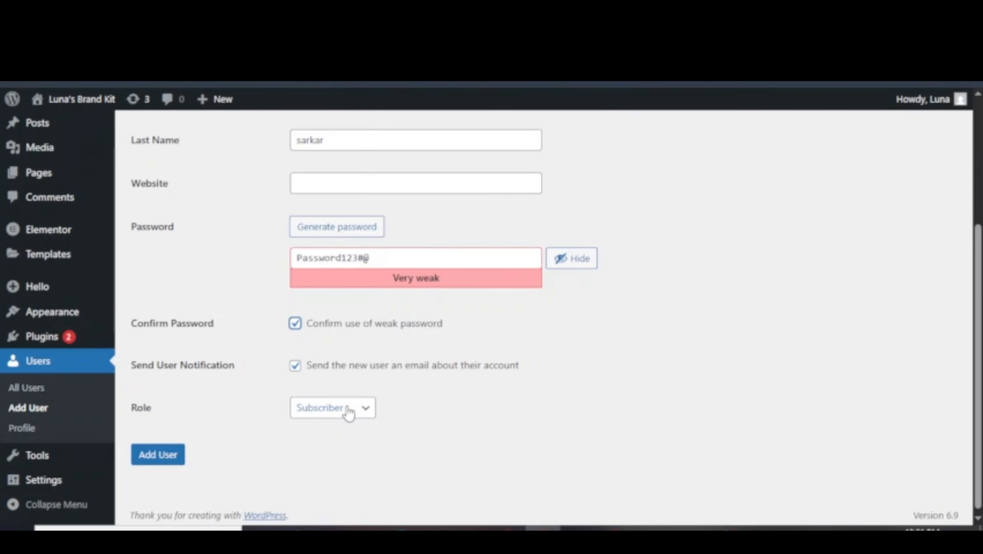
click(349, 413)
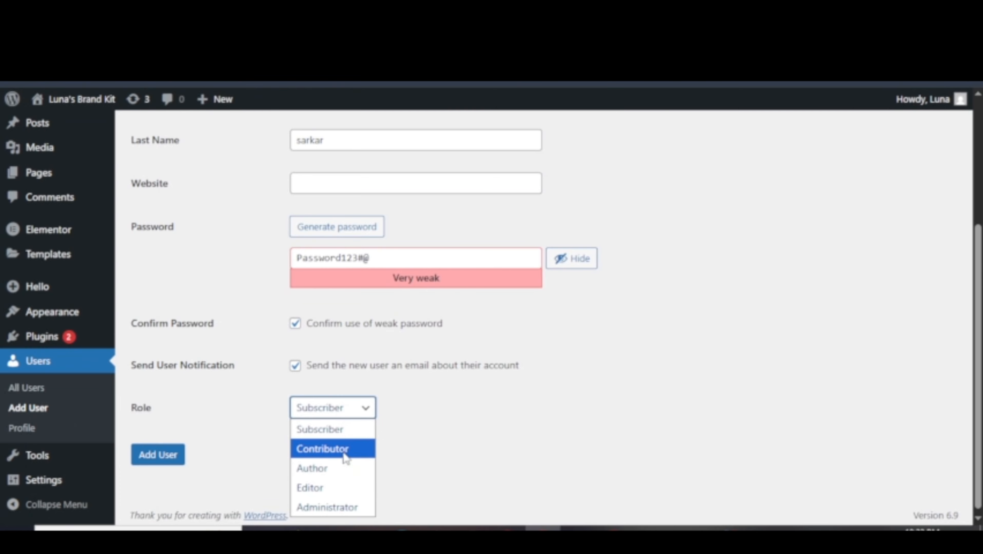
click(327, 508)
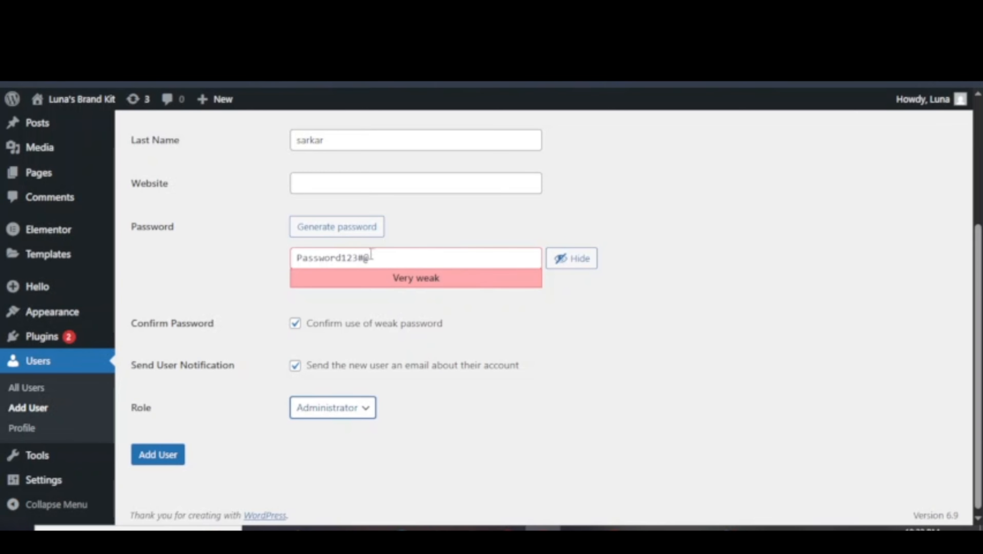
click(357, 407)
click(328, 488)
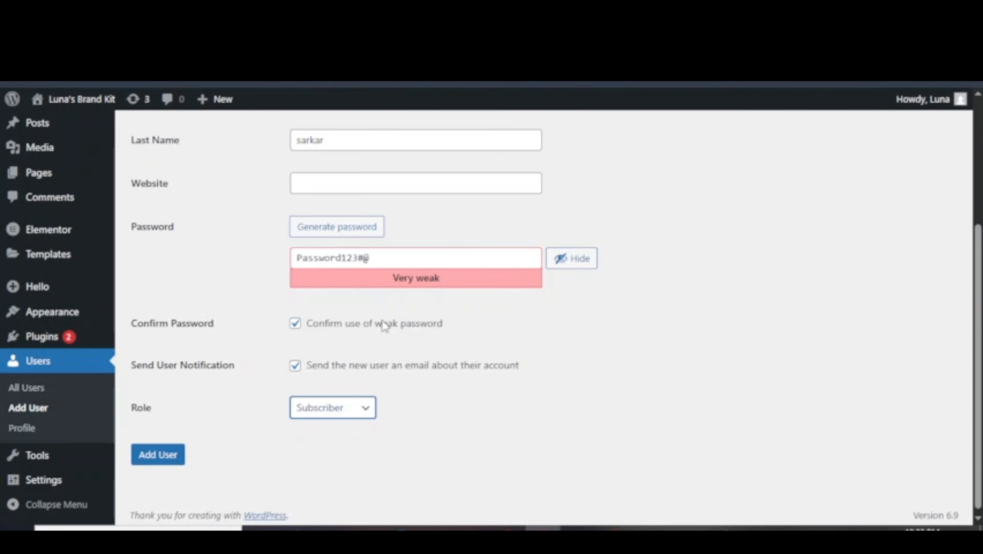
Choose Editor as the new user's role and create the account with Add User.
click(333, 406)
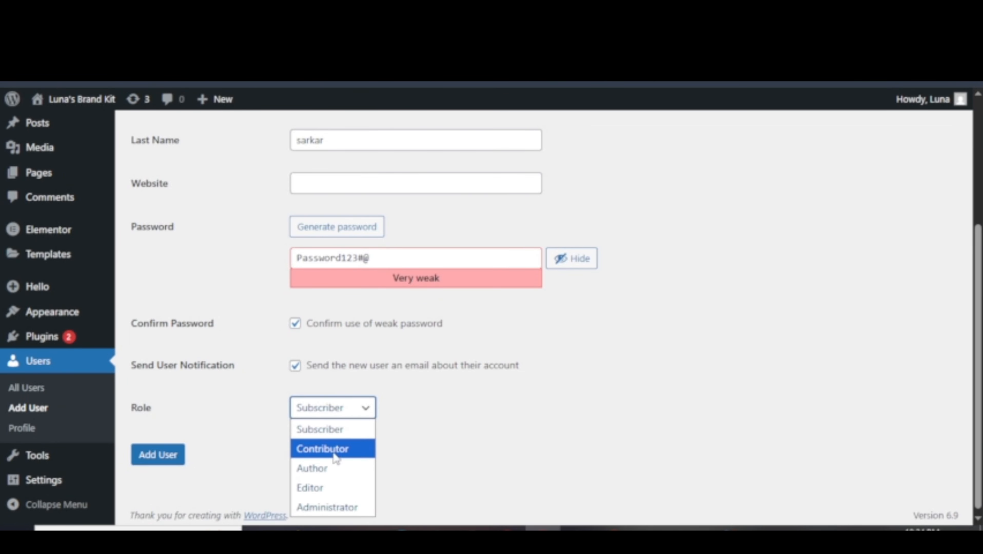
click(324, 488)
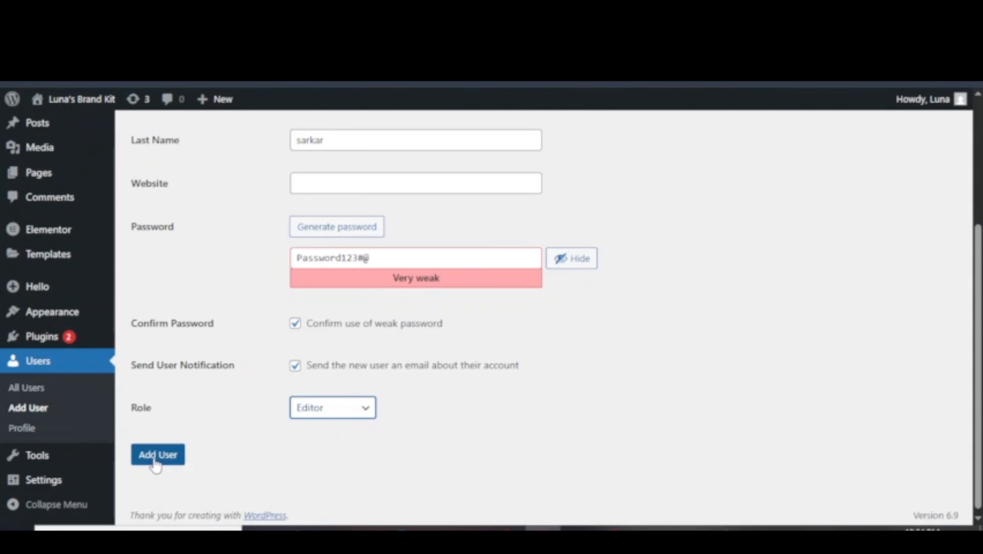
click(156, 460)
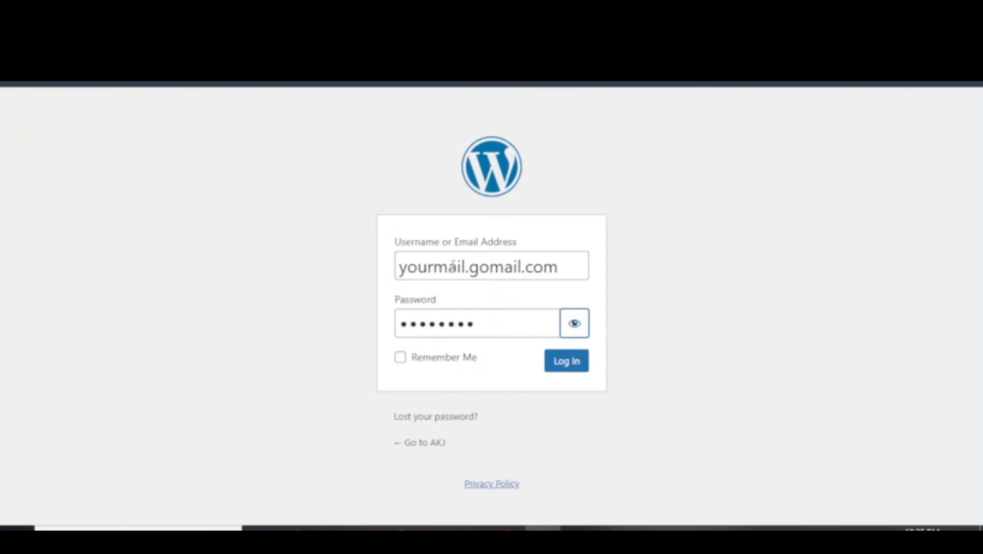
Log back in to the admin area and open Users > Profile.
click(557, 354)
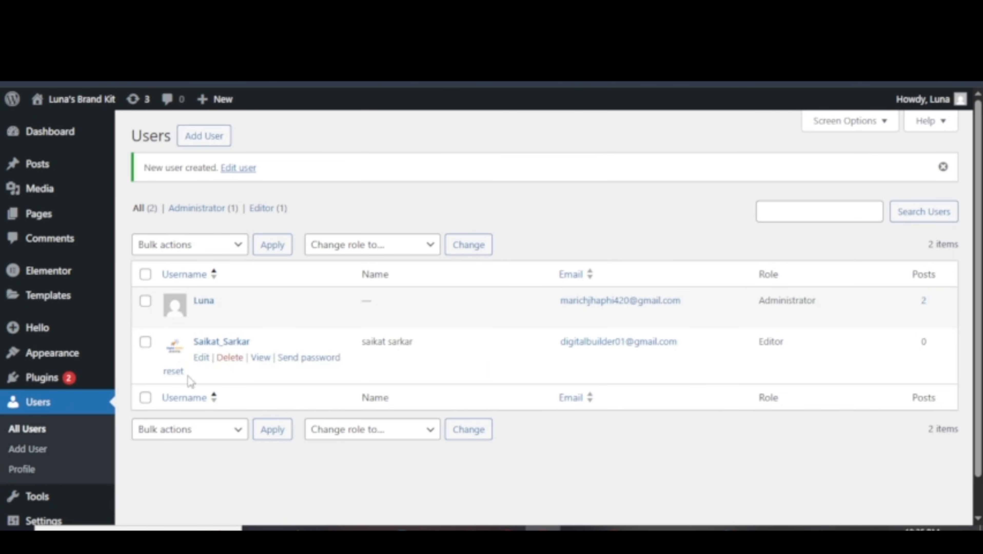
scroll(58, 407, down, 1)
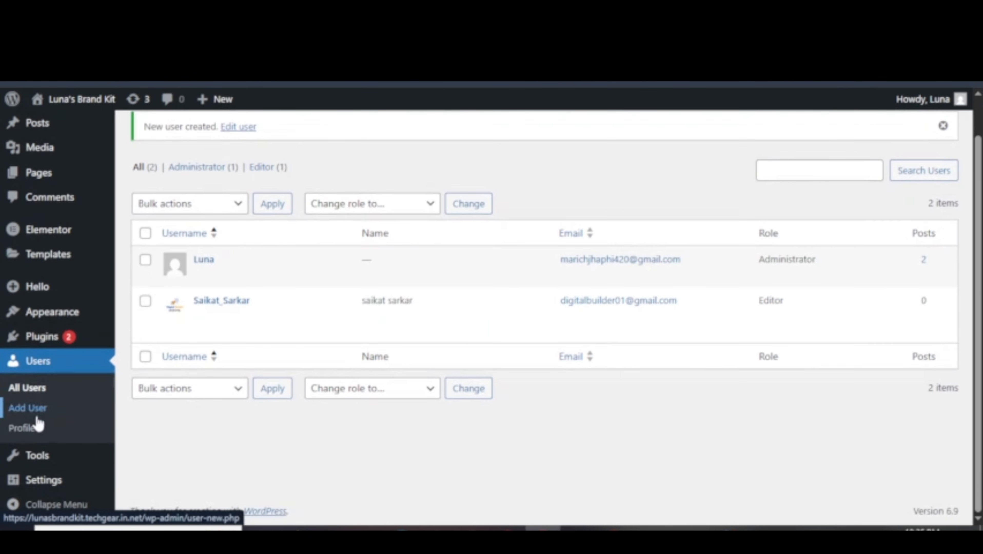
click(18, 430)
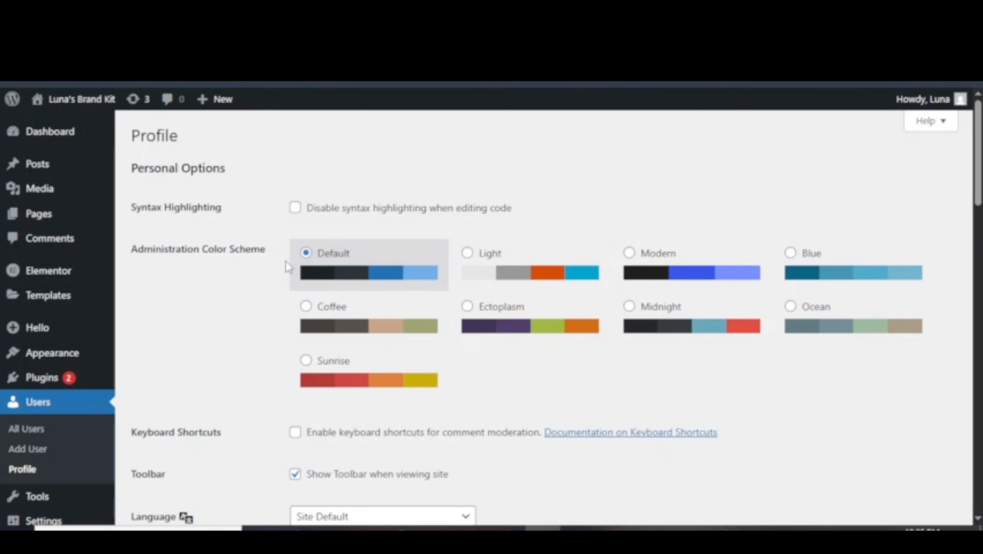
Preview the Light through Ocean colour schemes, then settle on Sunrise.
click(467, 252)
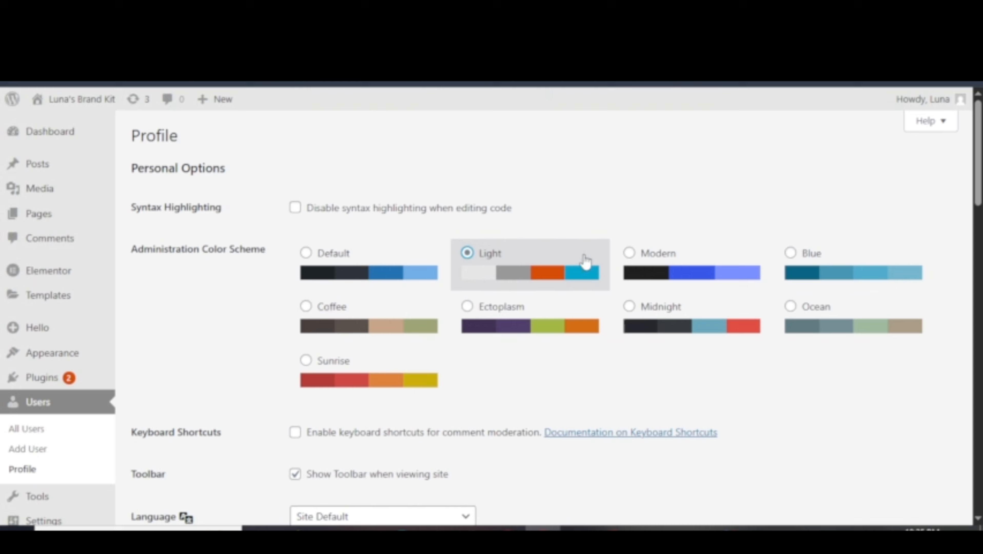
click(629, 253)
click(790, 253)
click(306, 307)
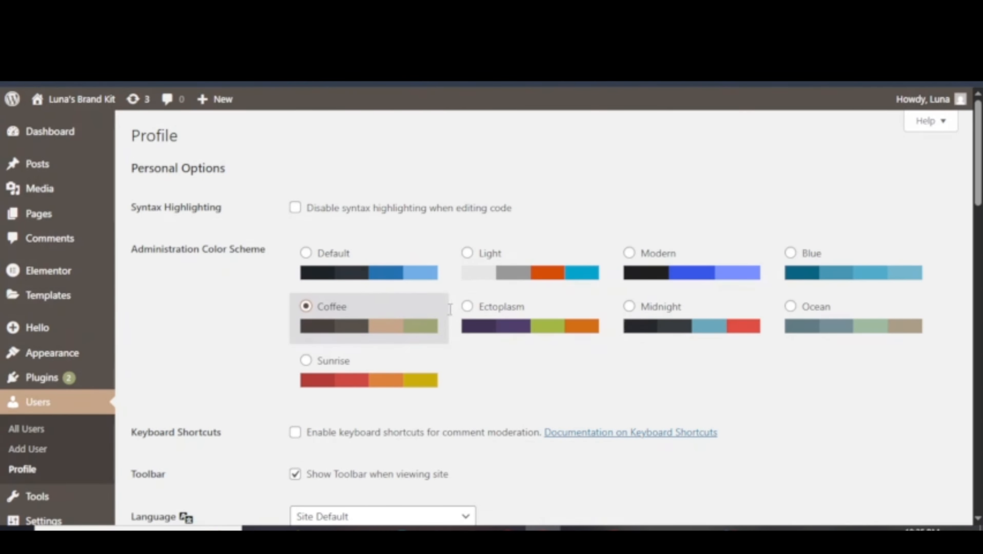
click(468, 306)
click(630, 306)
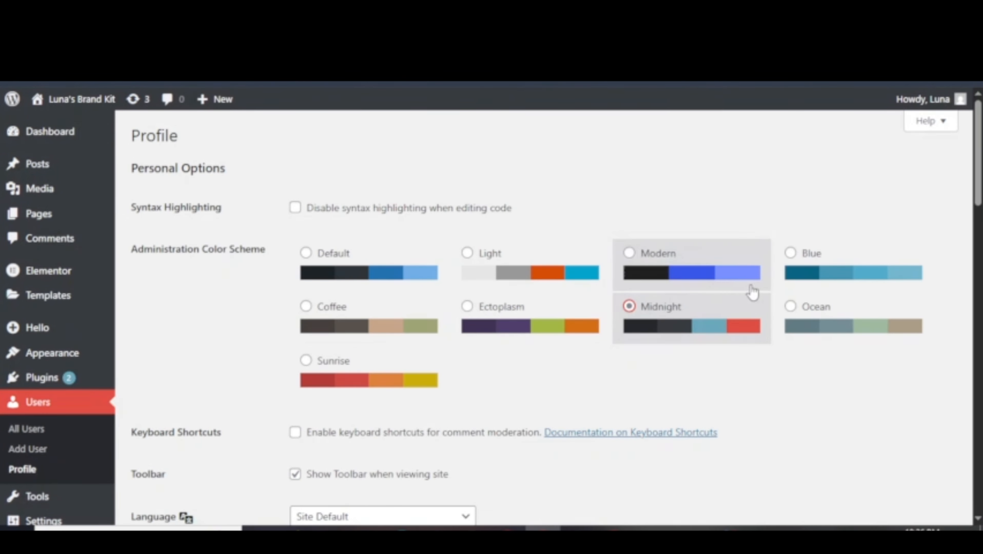
click(790, 307)
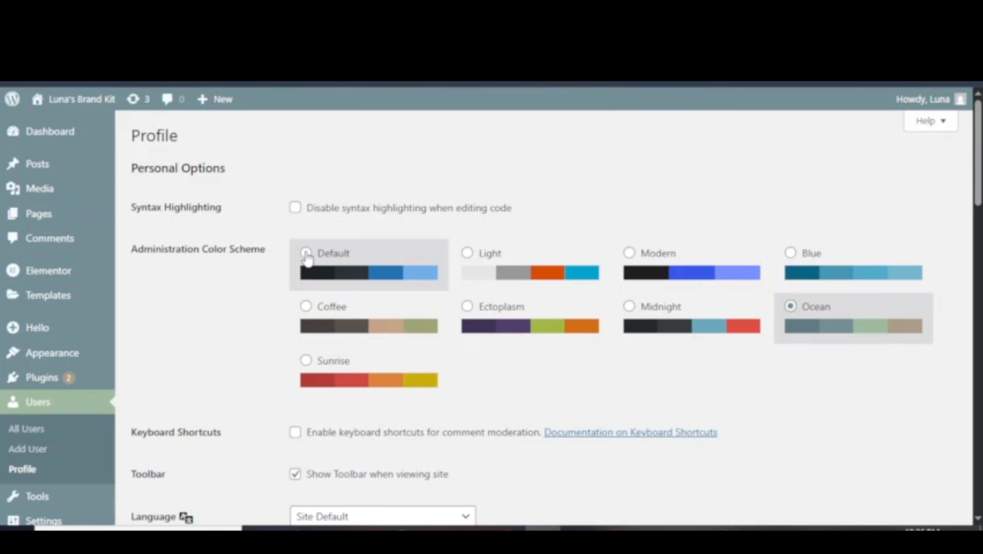
scroll(305, 237, down, 5)
click(306, 168)
Toggle 'Show Toolbar when viewing site' off and on twice, leaving it enabled.
drag(165, 239, 238, 240)
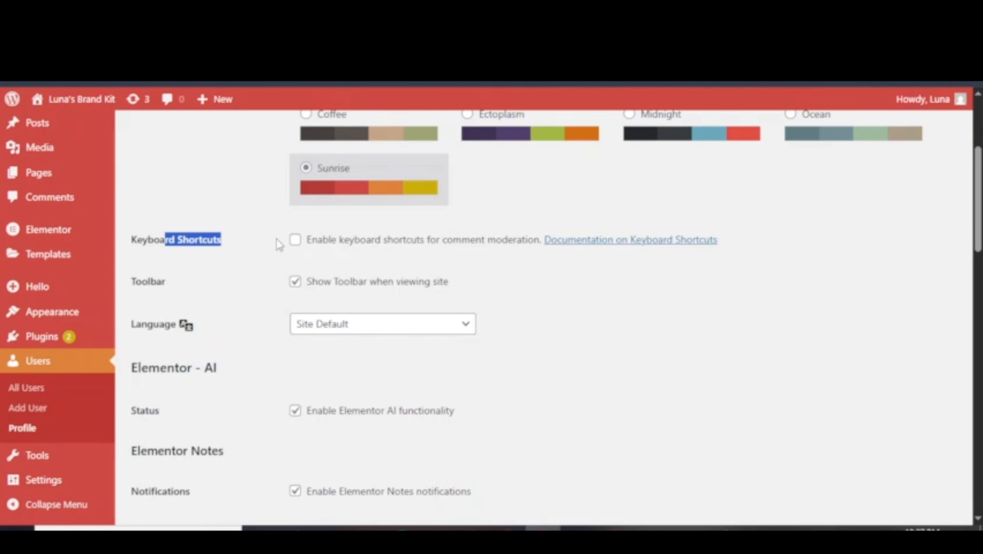
click(300, 258)
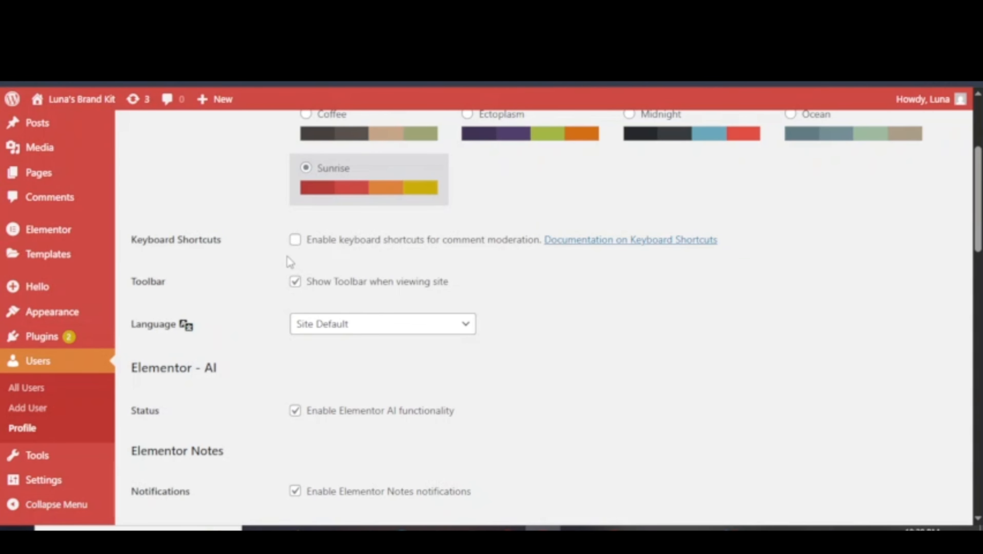
click(295, 282)
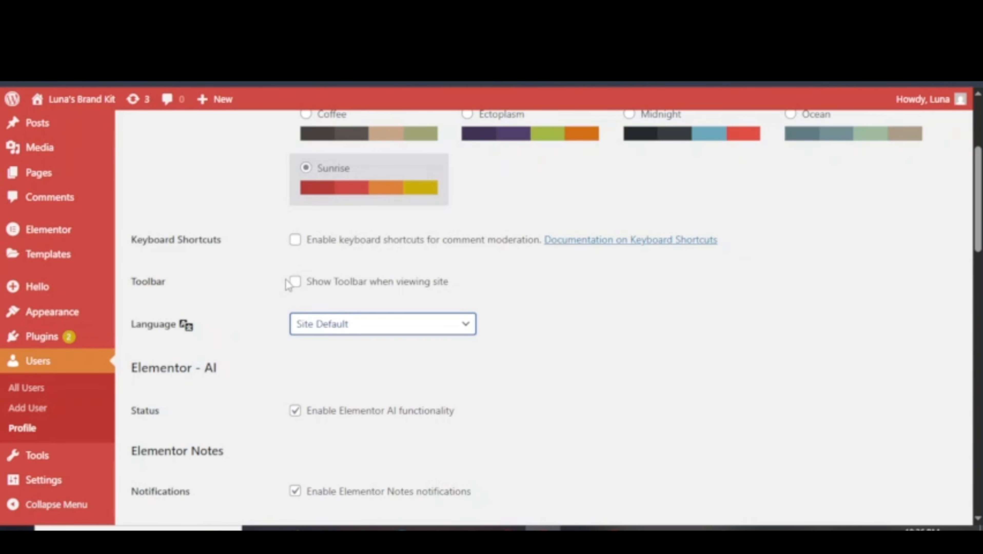
click(300, 285)
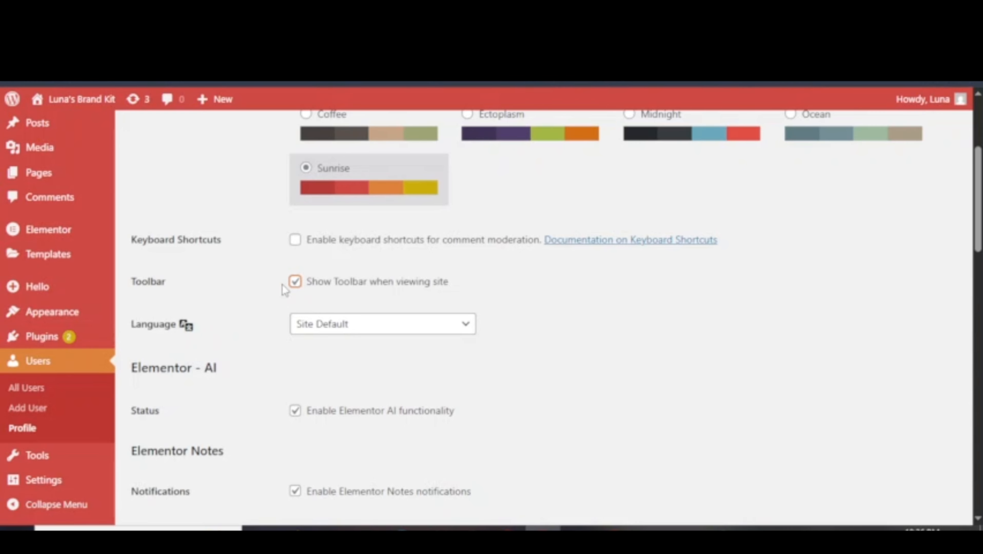
click(298, 284)
click(295, 282)
scroll(432, 345, down, 5)
scroll(311, 294, down, 15)
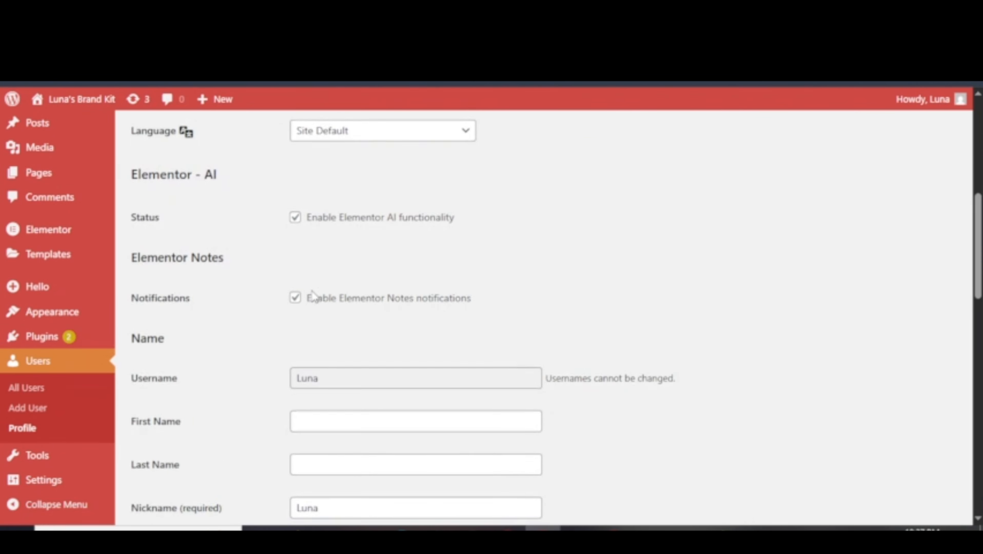
drag(140, 153, 245, 175)
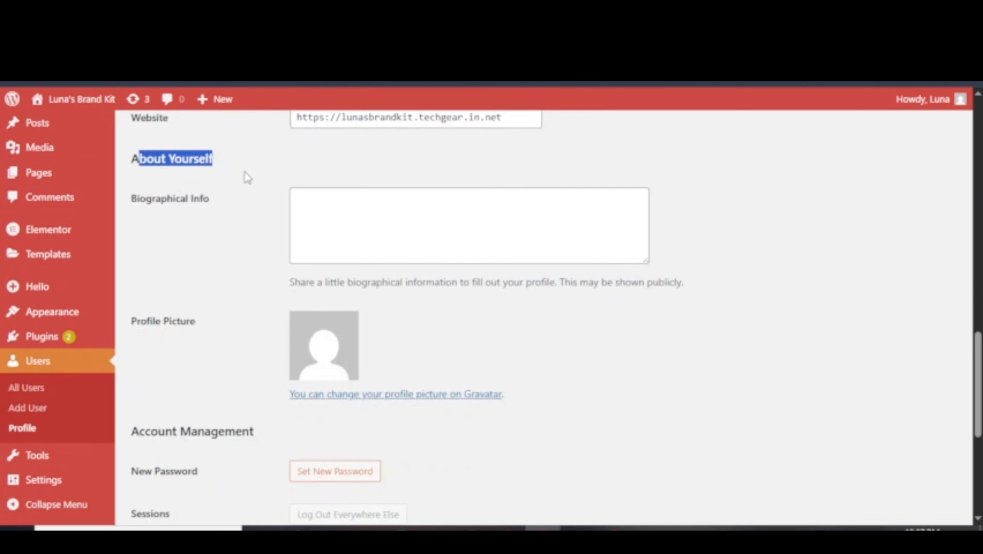
click(246, 183)
scroll(199, 321, up, 3)
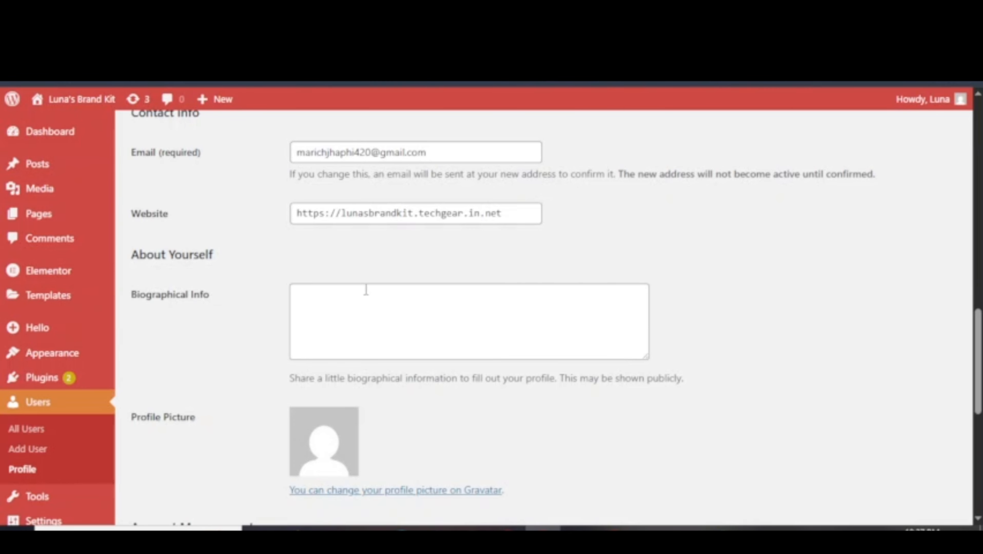
scroll(366, 289, down, 3)
scroll(408, 275, up, 5)
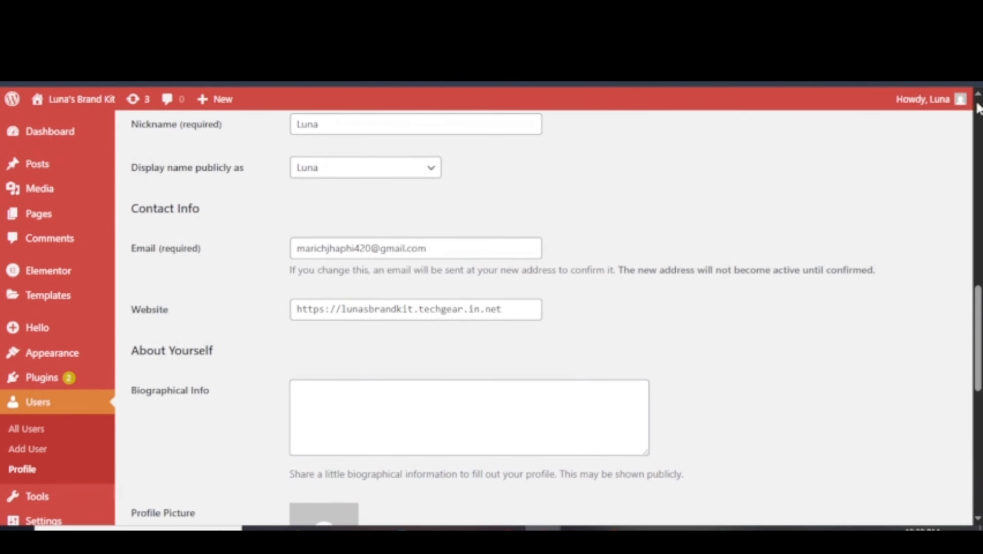
mouse_move(927, 99)
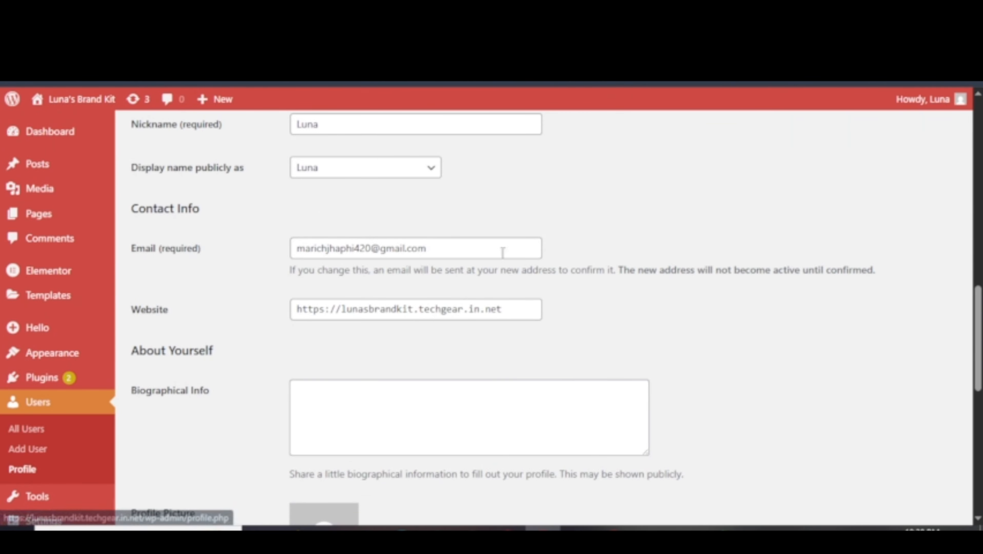
scroll(502, 252, down, 6)
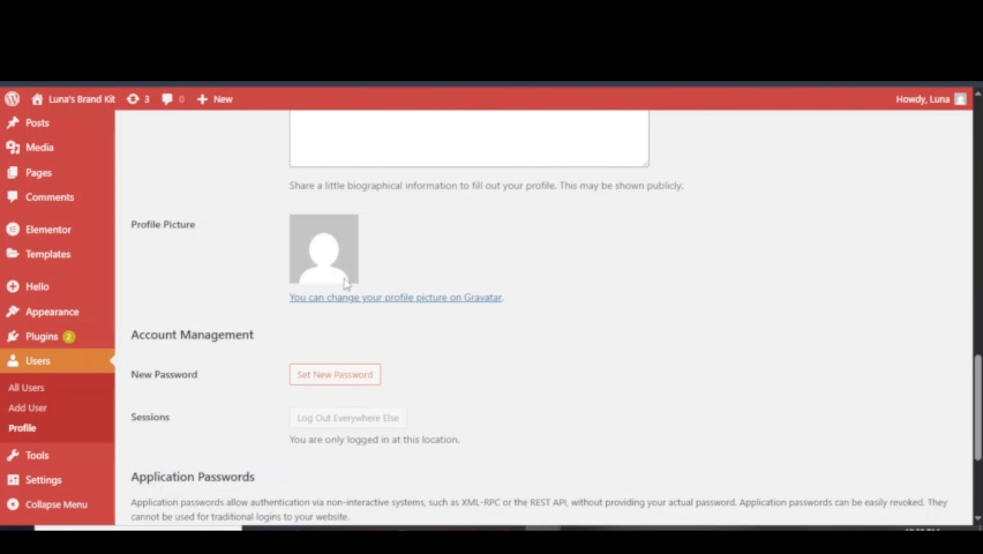
scroll(371, 353, down, 4)
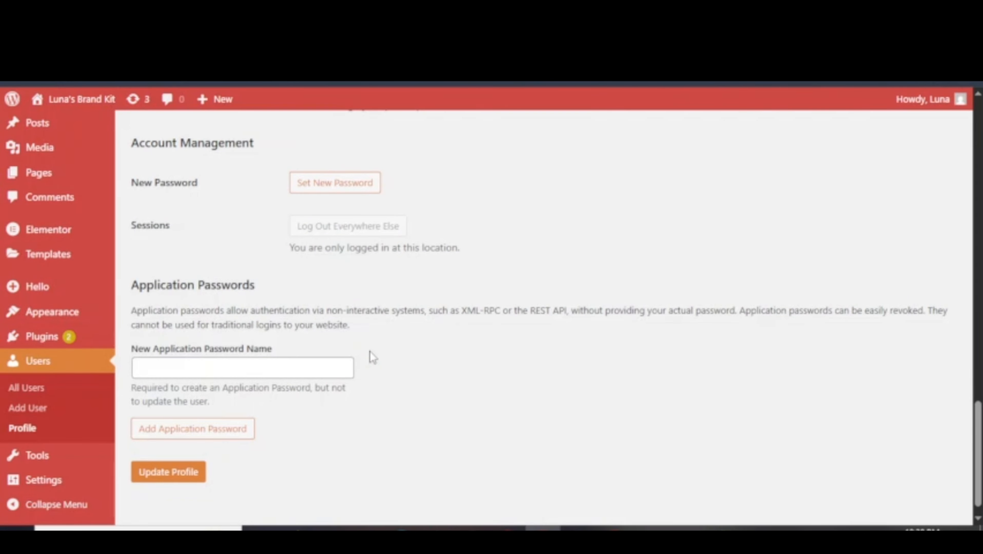
scroll(370, 352, up, 6)
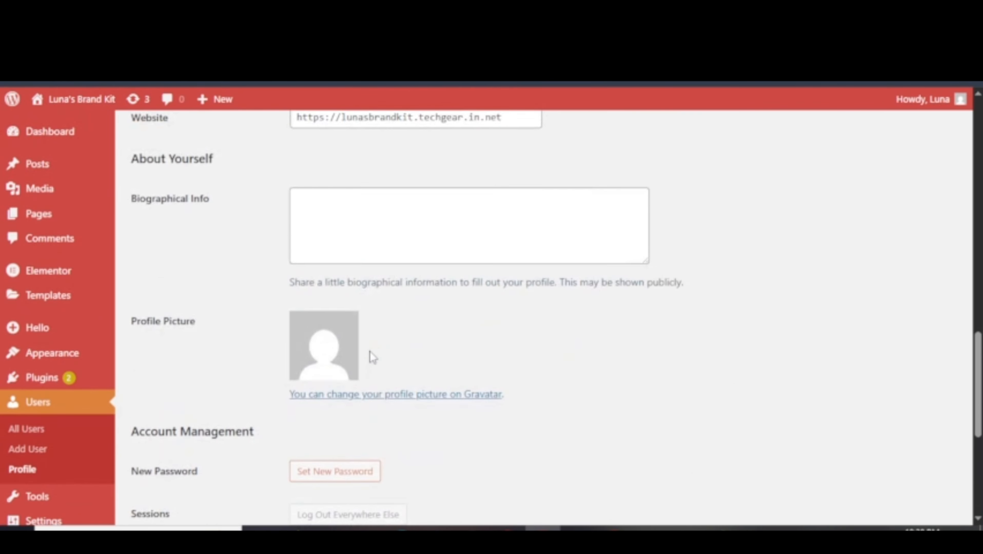
right_click(377, 399)
click(459, 214)
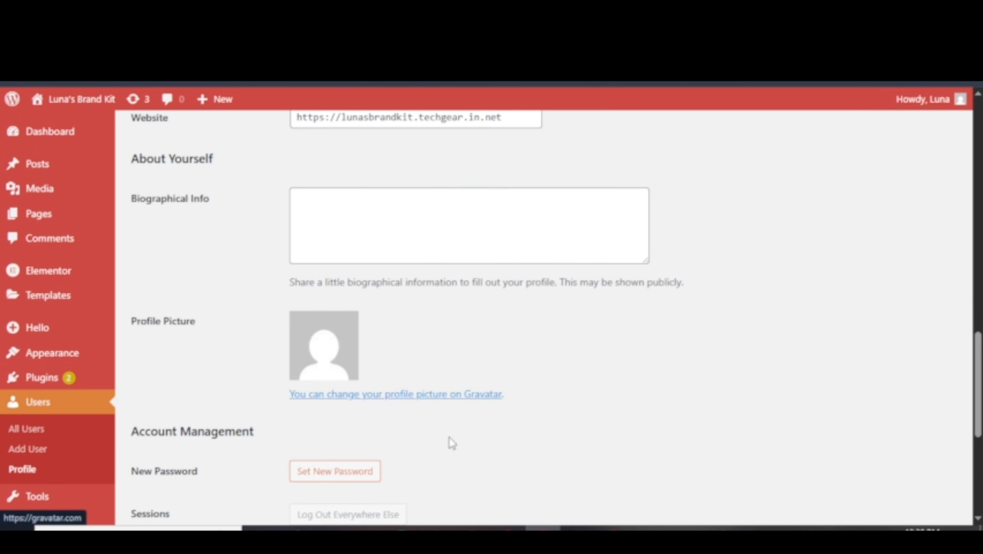
Open the Gravatar site in a new tab and start creating an account.
right_click(426, 392)
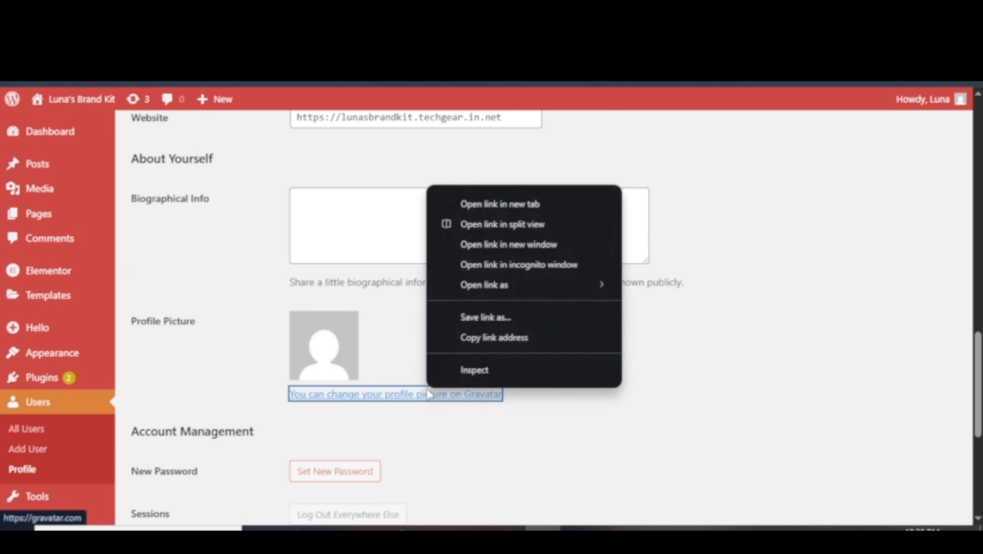
click(514, 209)
click(563, 13)
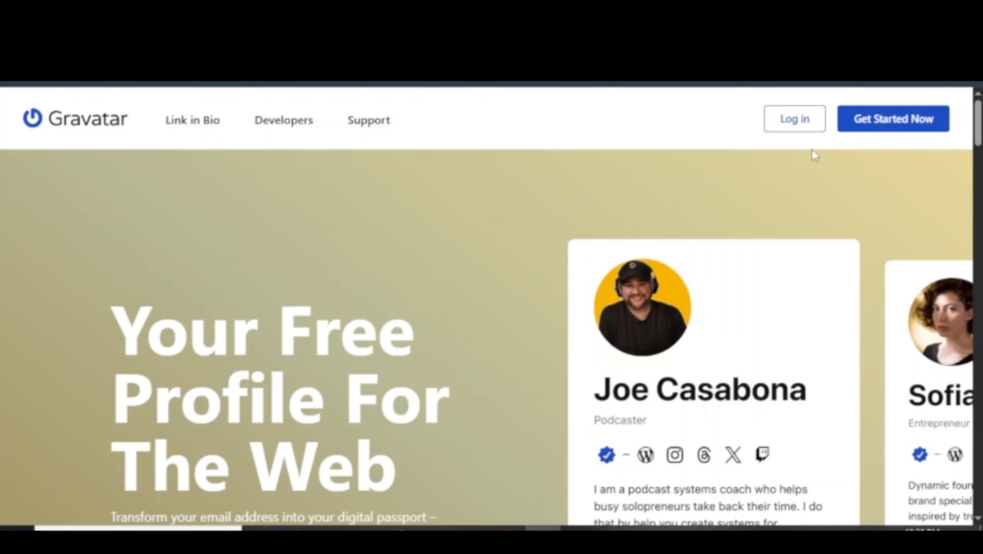
click(891, 125)
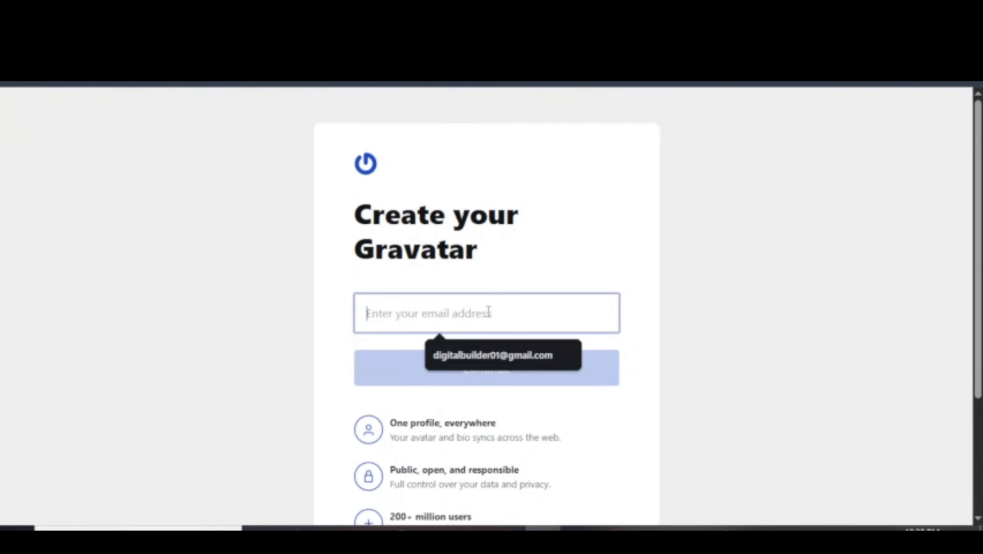
Copy the account e-mail from the WordPress profile into Gravatar's sign-up form and submit it.
click(287, 13)
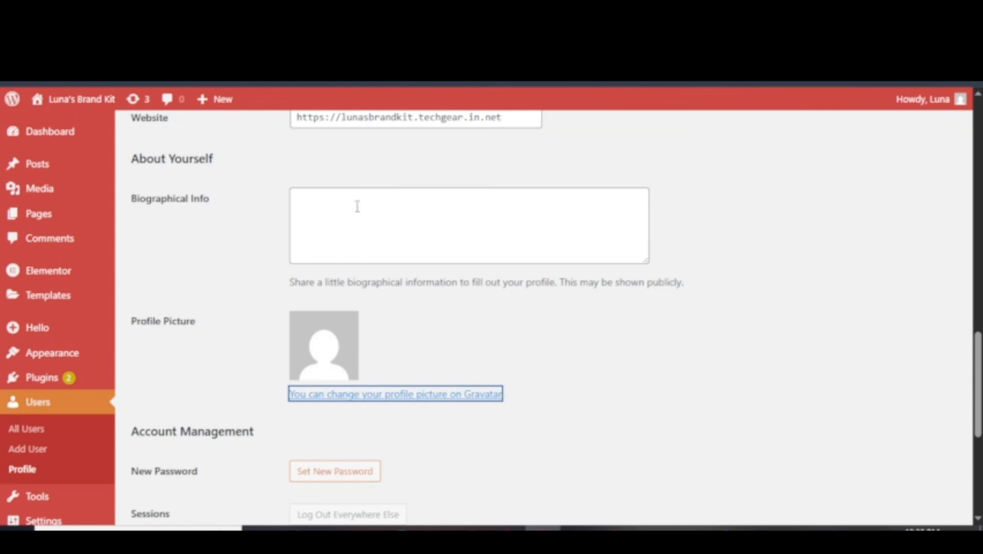
scroll(453, 352, up, 5)
triple_click(375, 248)
right_click(372, 248)
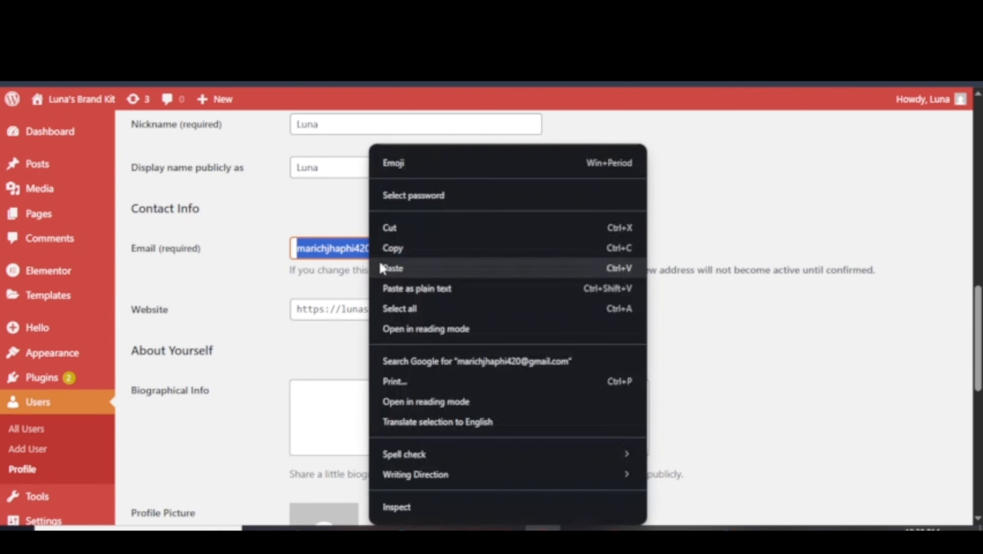
click(415, 252)
key(ctrl+Tab)
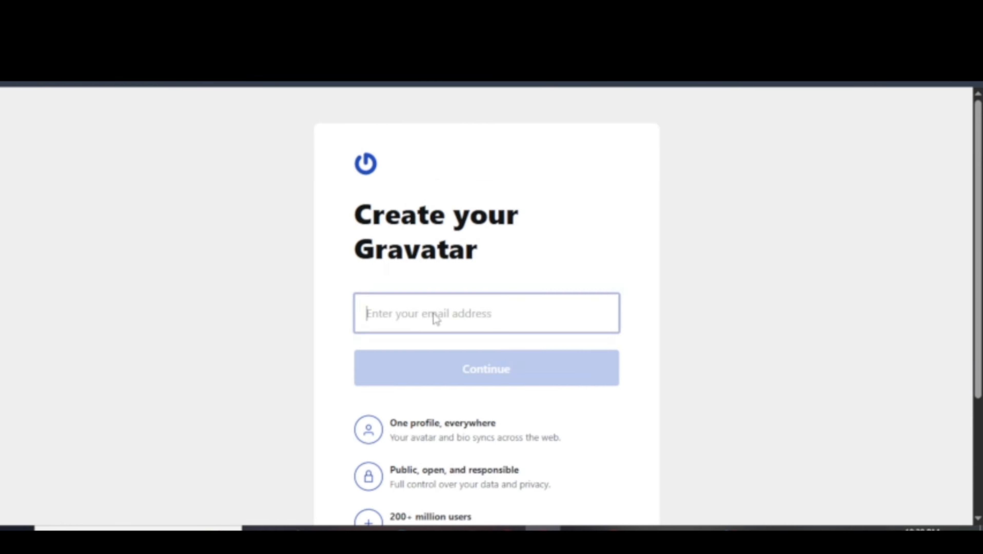
right_click(432, 315)
click(481, 363)
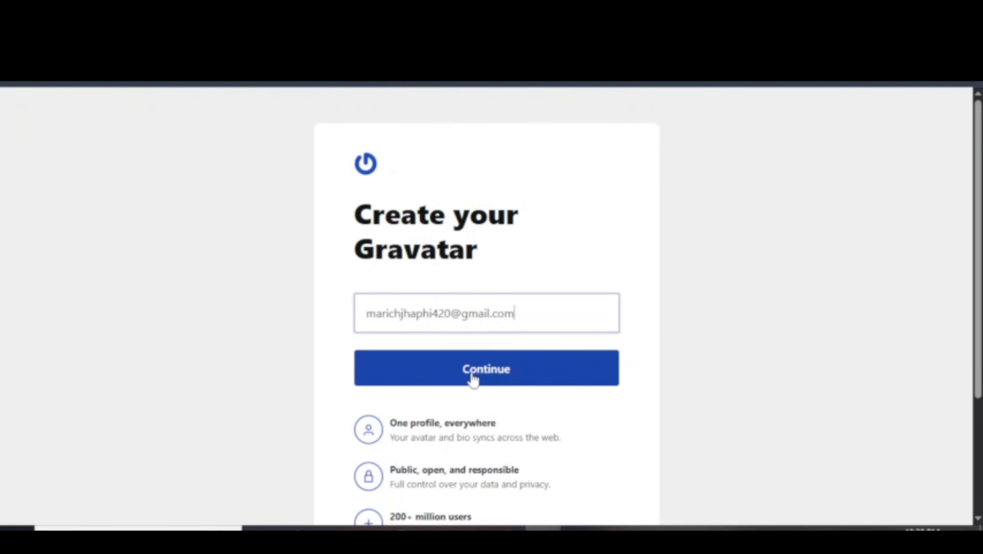
click(472, 379)
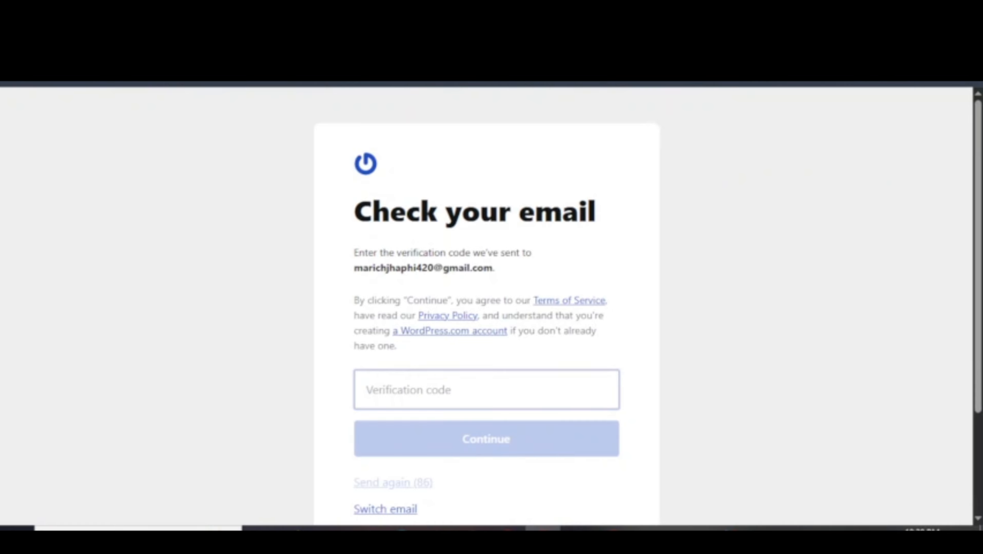
In a new tab, open the Gravatar verification e-mail and copy the one-time code.
key(ctrl+t)
click(809, 109)
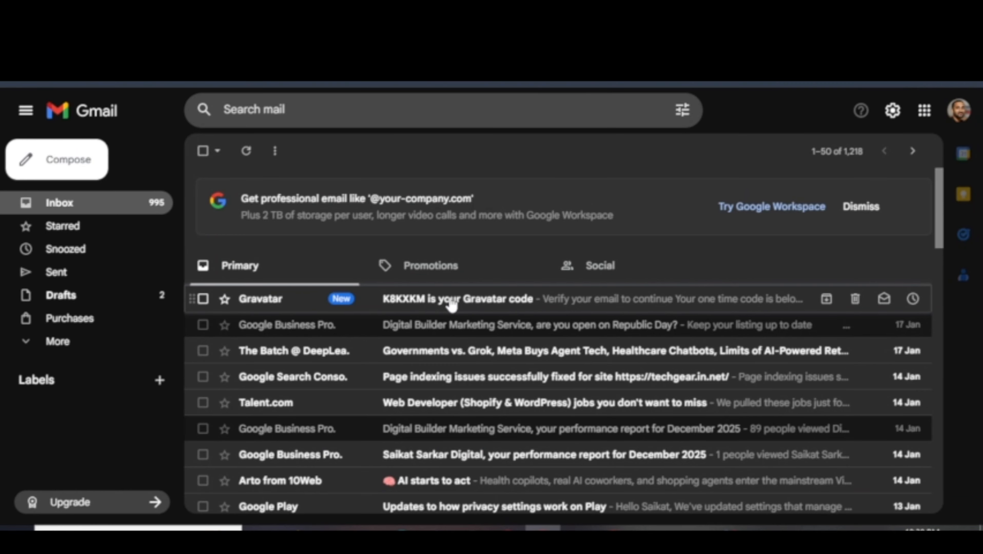
click(451, 306)
scroll(450, 306, down, 5)
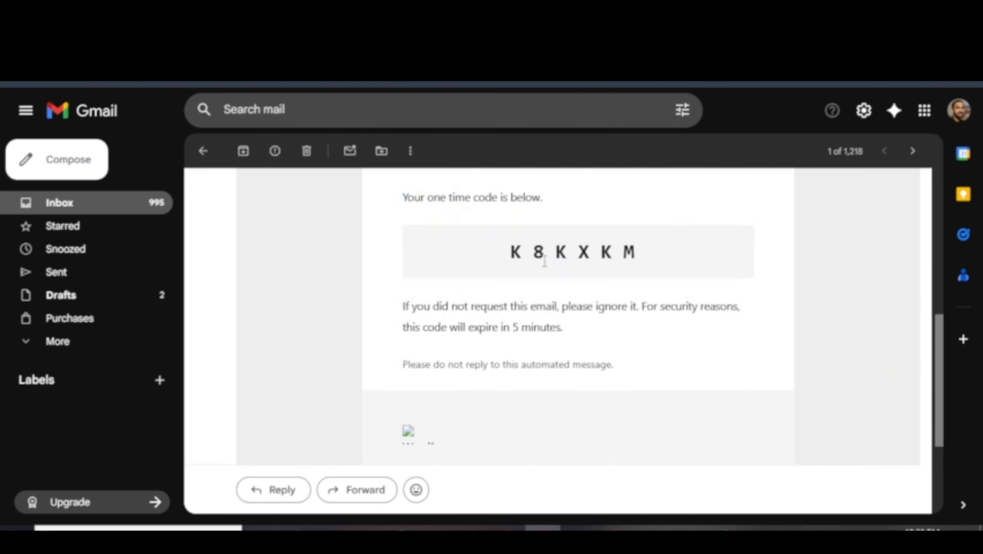
double_click(552, 253)
right_click(553, 257)
click(576, 268)
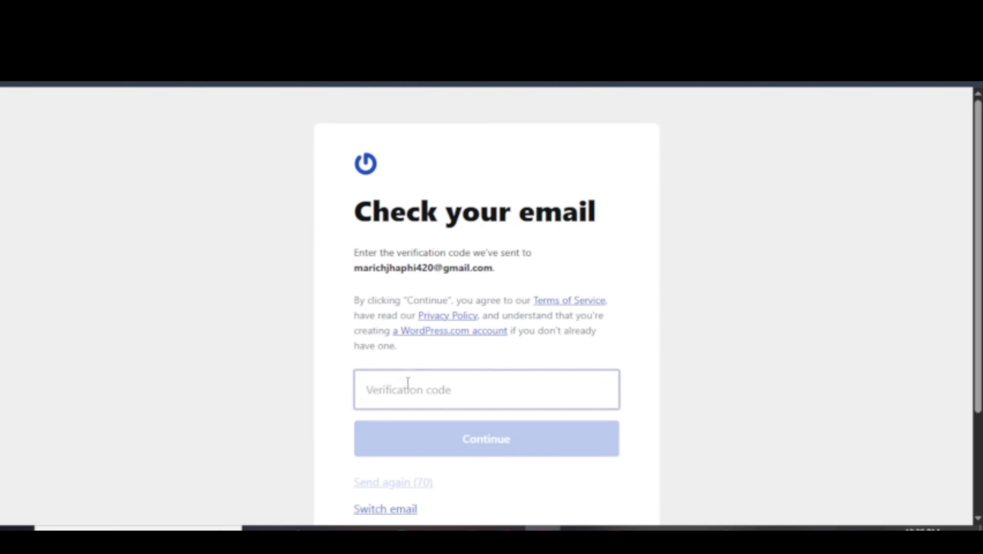
Paste the verification code into Gravatar and submit it.
right_click(399, 391)
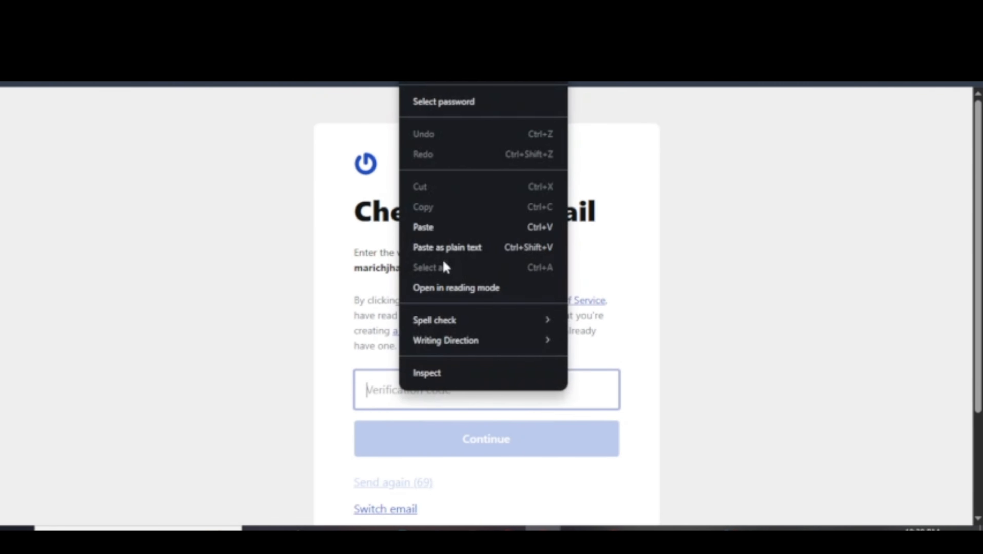
click(447, 247)
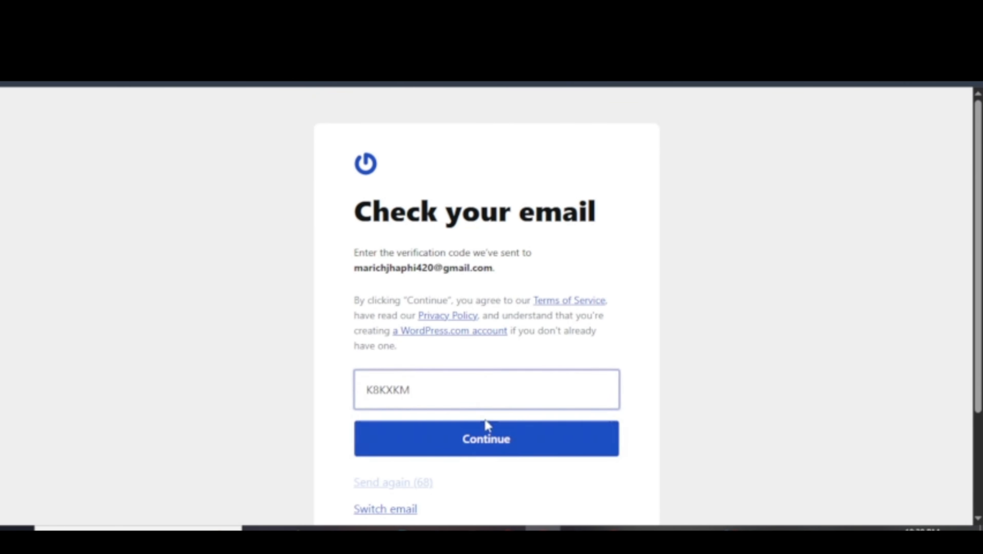
click(487, 436)
scroll(552, 368, down, 2)
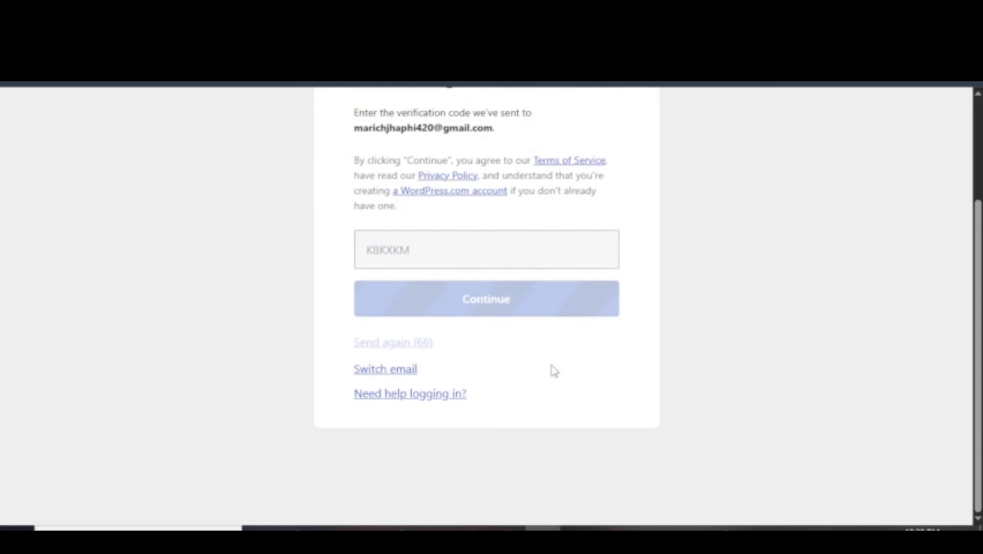
click(156, 301)
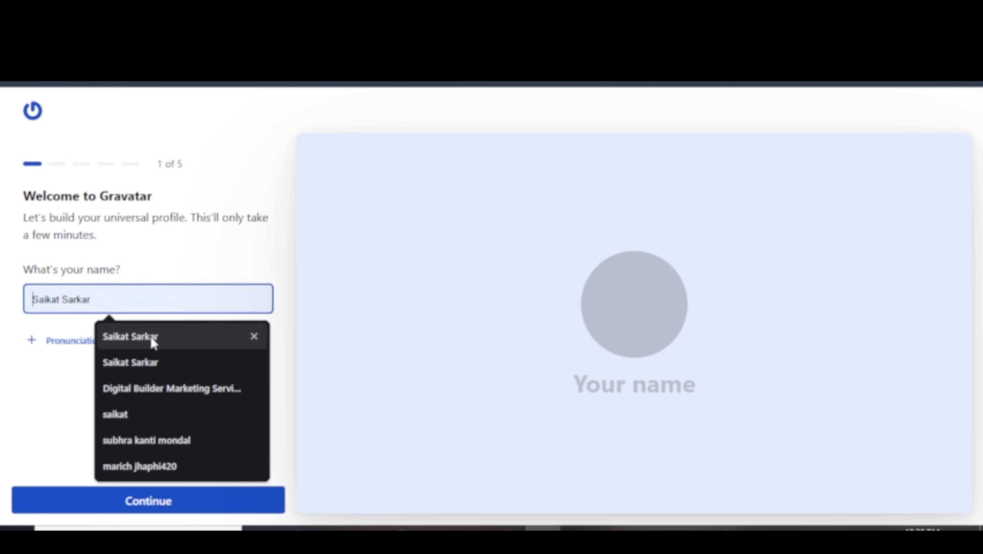
Set the display name from a suggestion and upload the portrait photo as avatar.
click(157, 362)
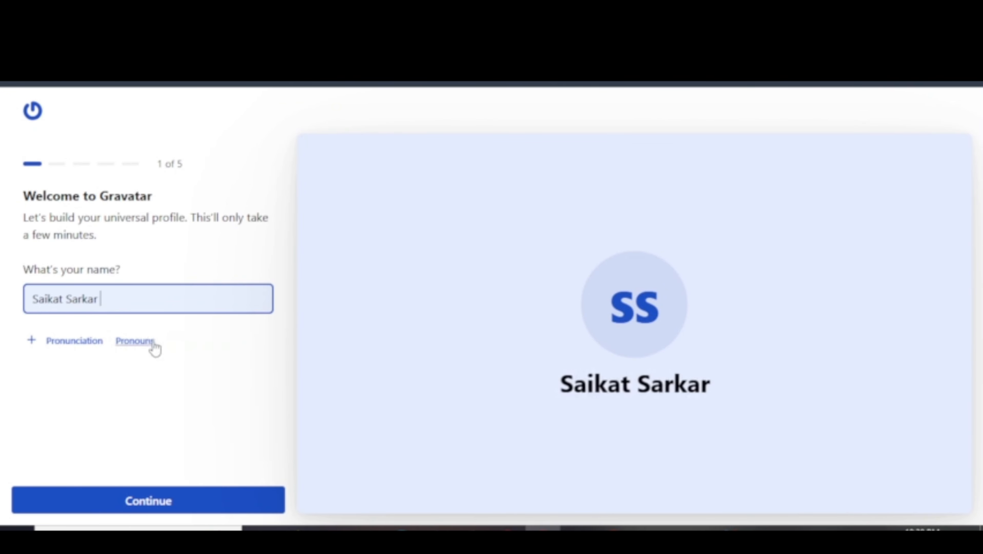
click(134, 506)
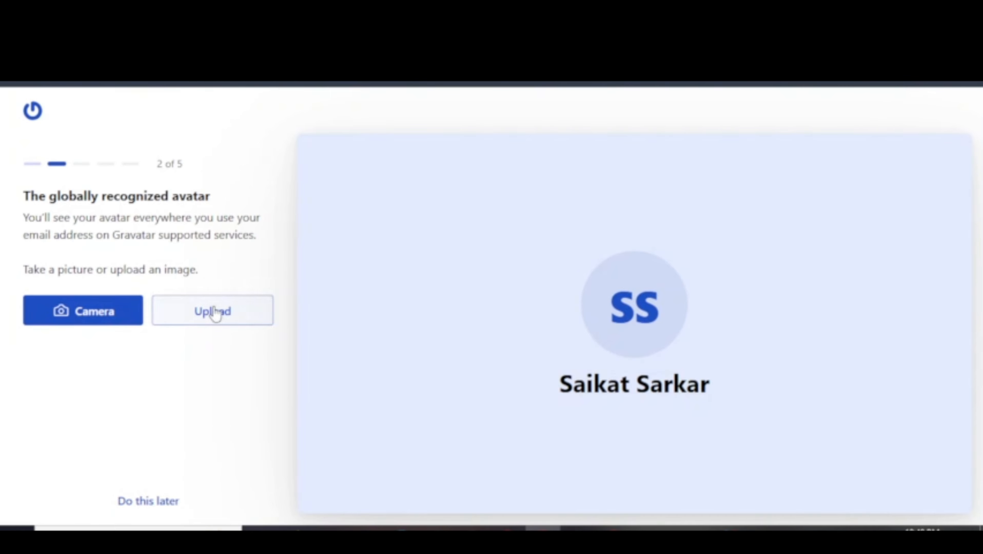
click(219, 311)
click(826, 430)
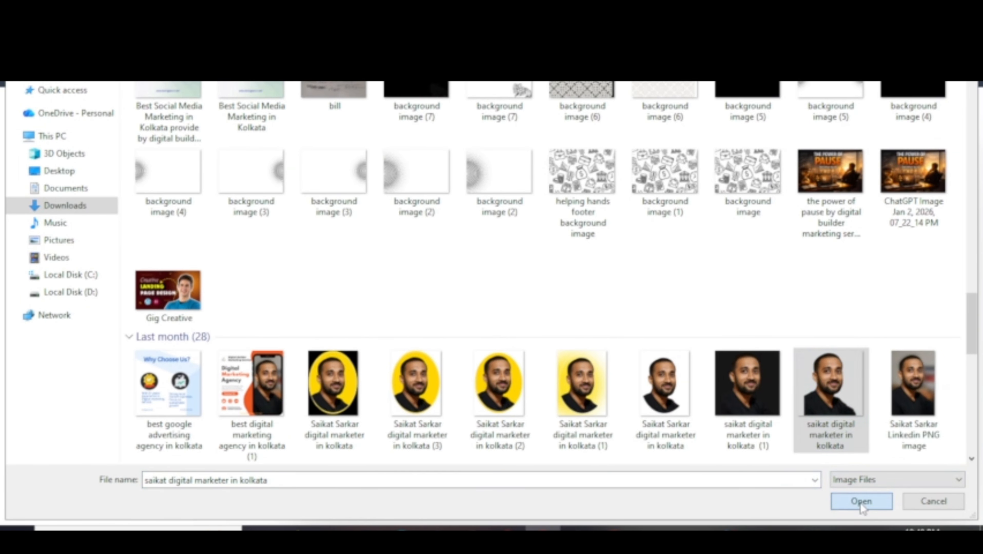
click(860, 502)
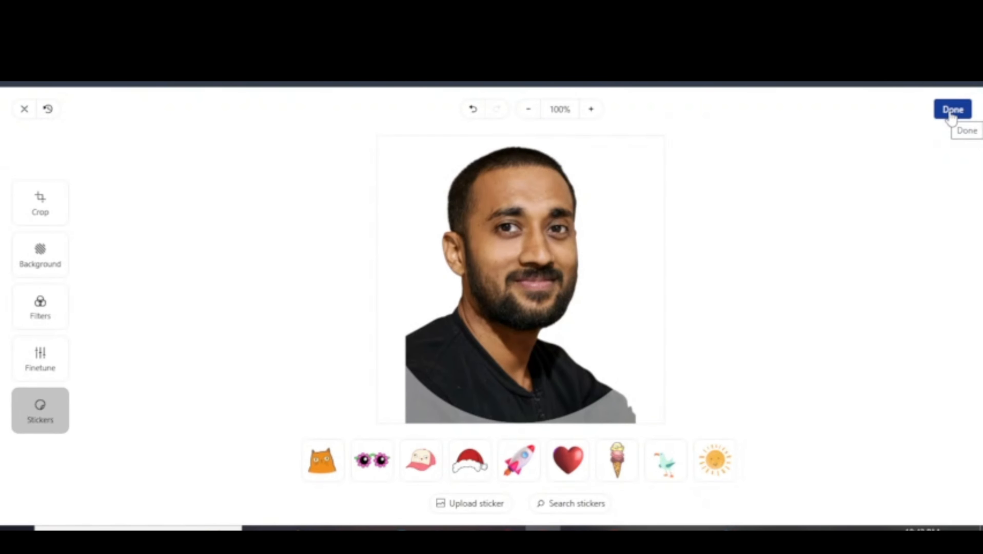
click(950, 116)
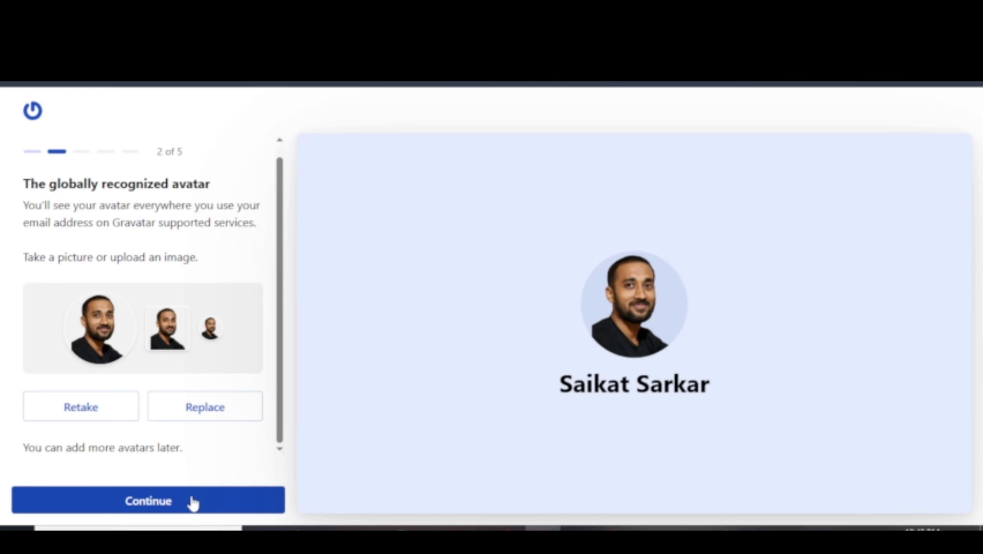
Enter location Kolkata, bio 'I build system', job title 'web desi…' and the suggested company.
click(192, 501)
click(63, 310)
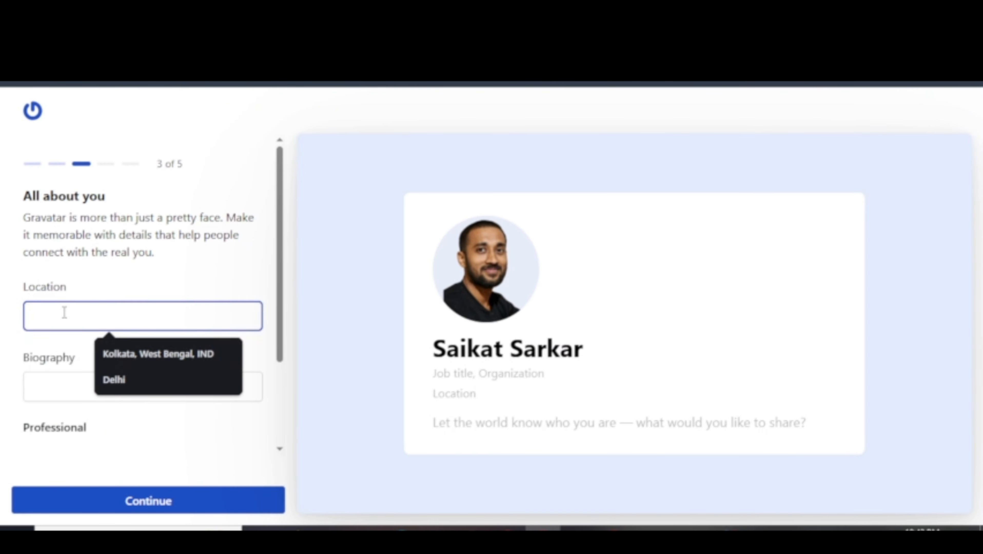
click(139, 364)
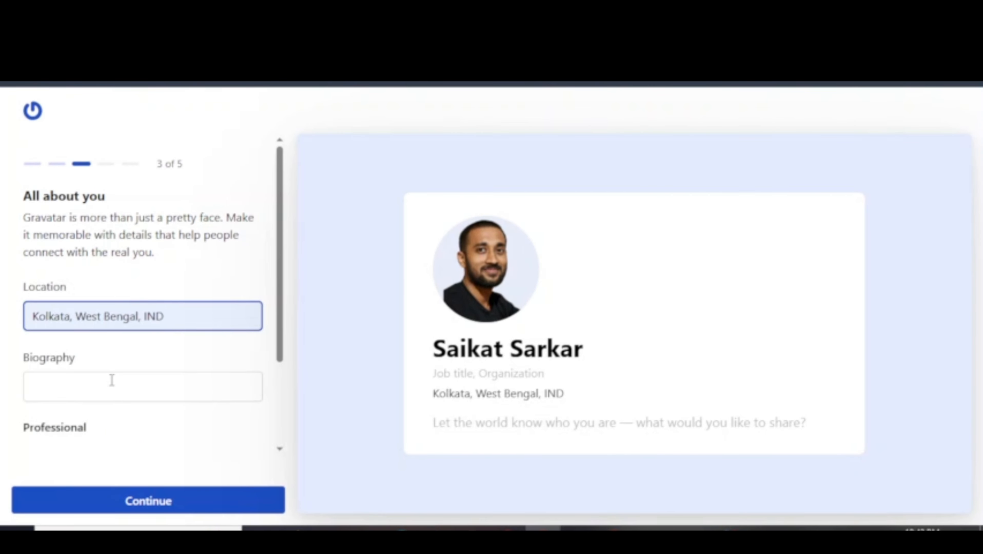
click(112, 381)
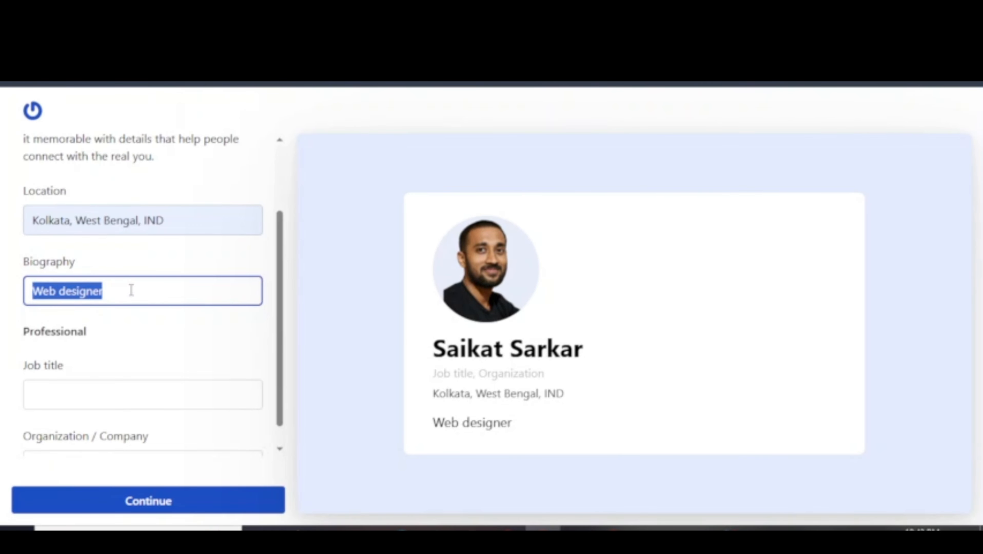
text(I build)
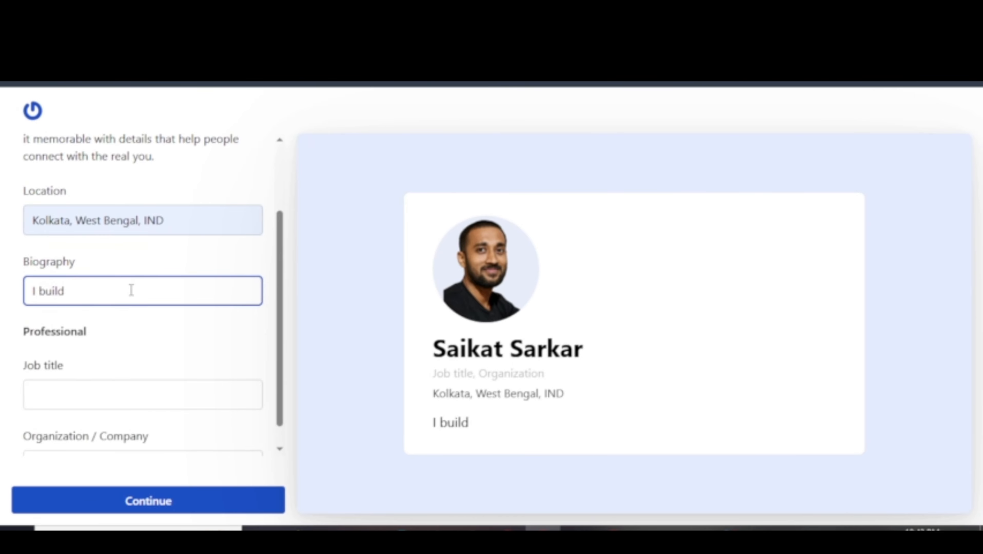
text( system)
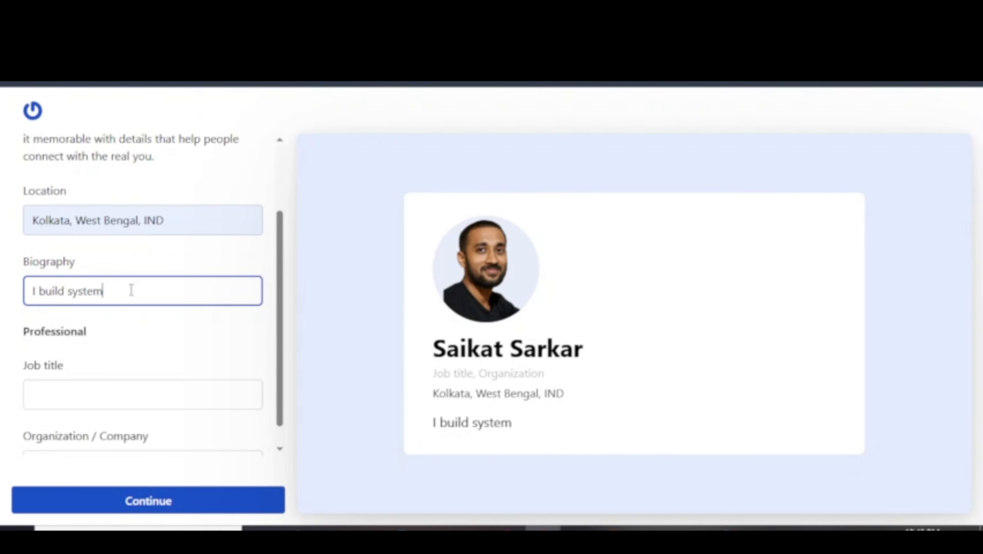
click(78, 384)
text(web )
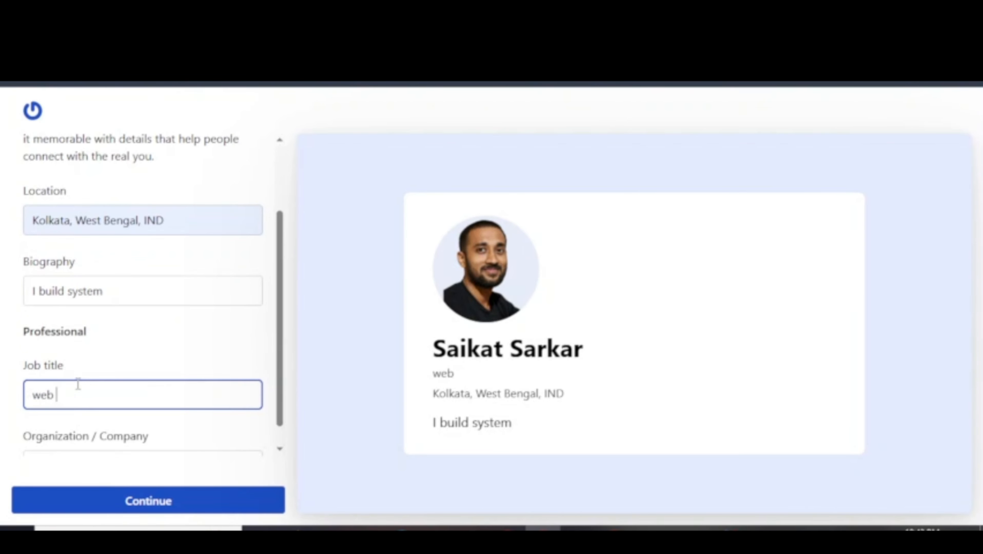
text(desi)
click(147, 436)
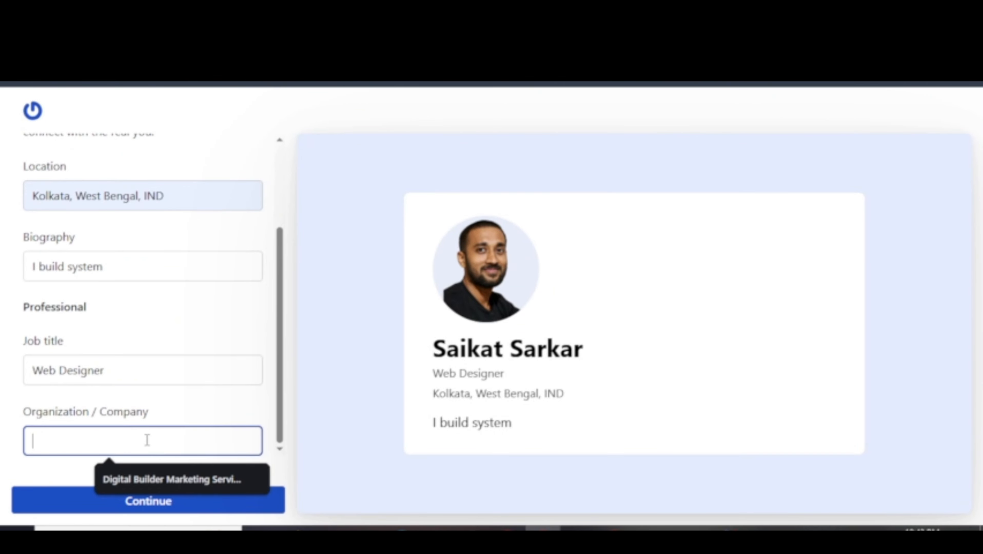
click(154, 481)
click(154, 482)
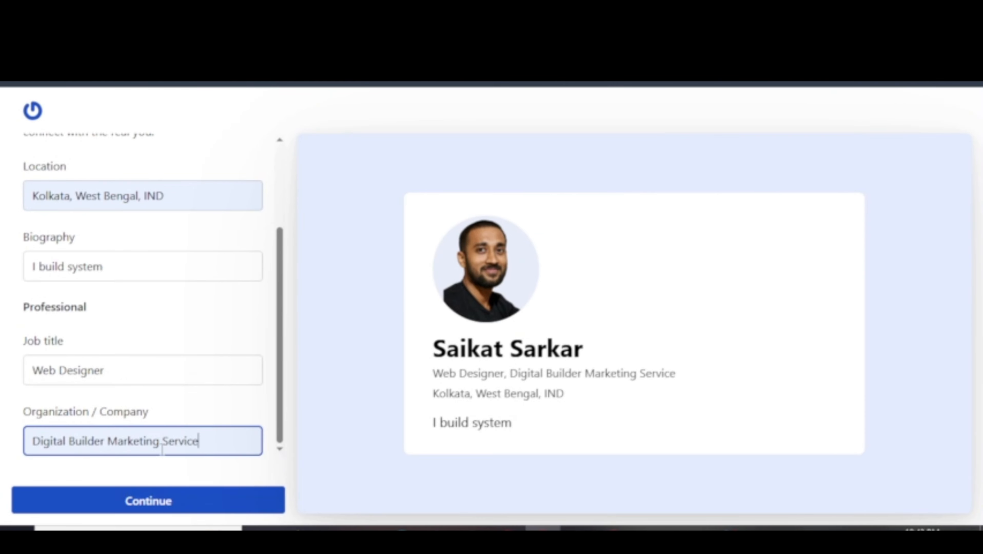
click(162, 501)
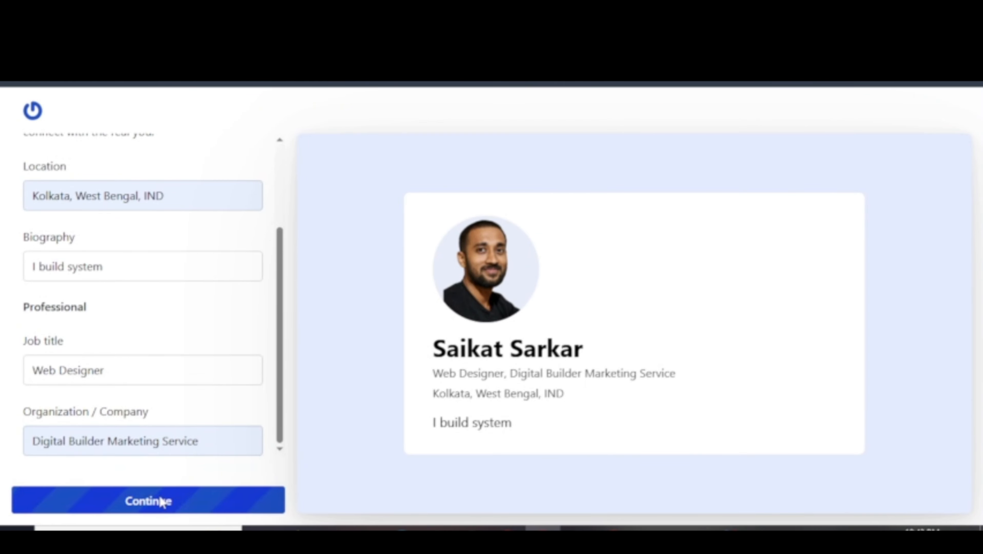
Skip verified accounts, finish the profile setup and dismiss the domain offer.
scroll(166, 384, up, 5)
scroll(166, 379, down, 2)
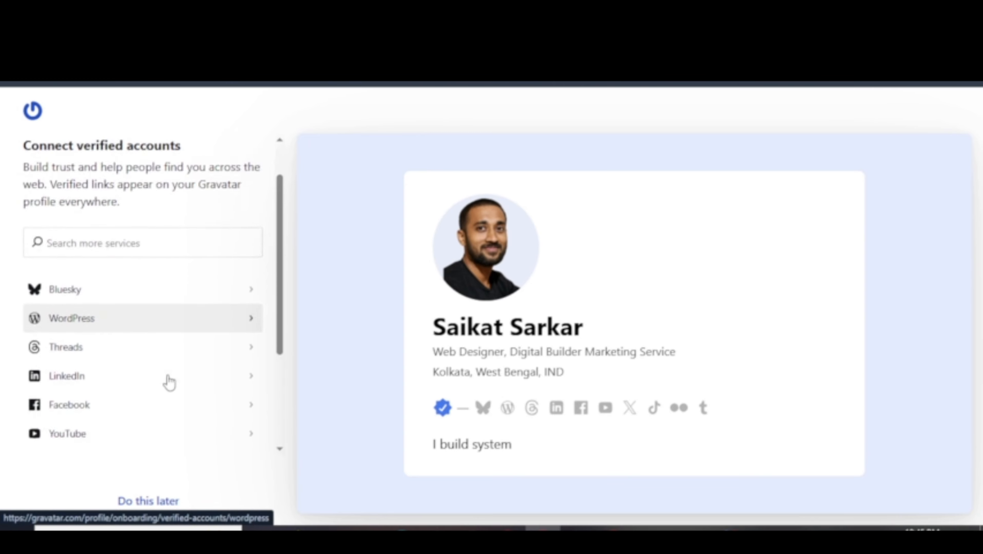
scroll(103, 287, down, 2)
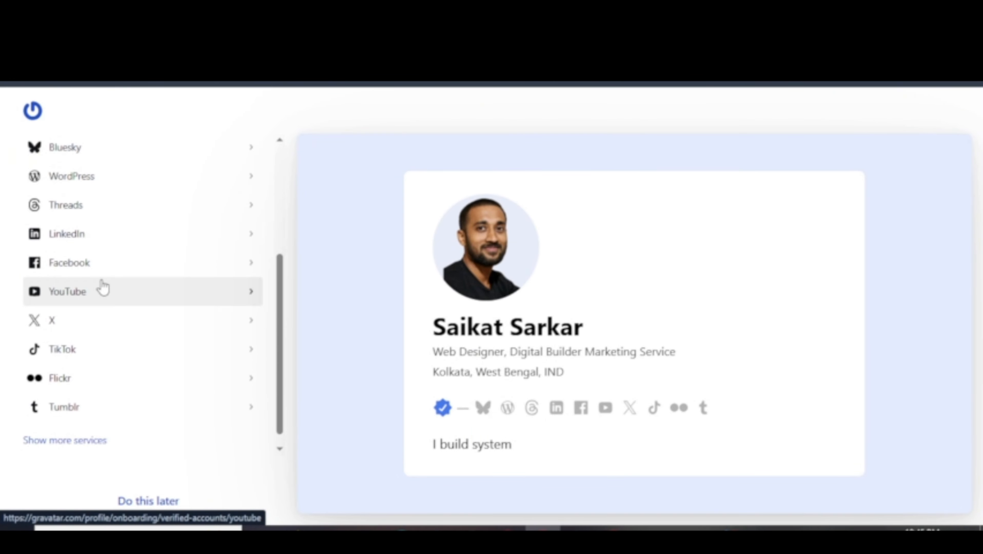
scroll(102, 287, up, 2)
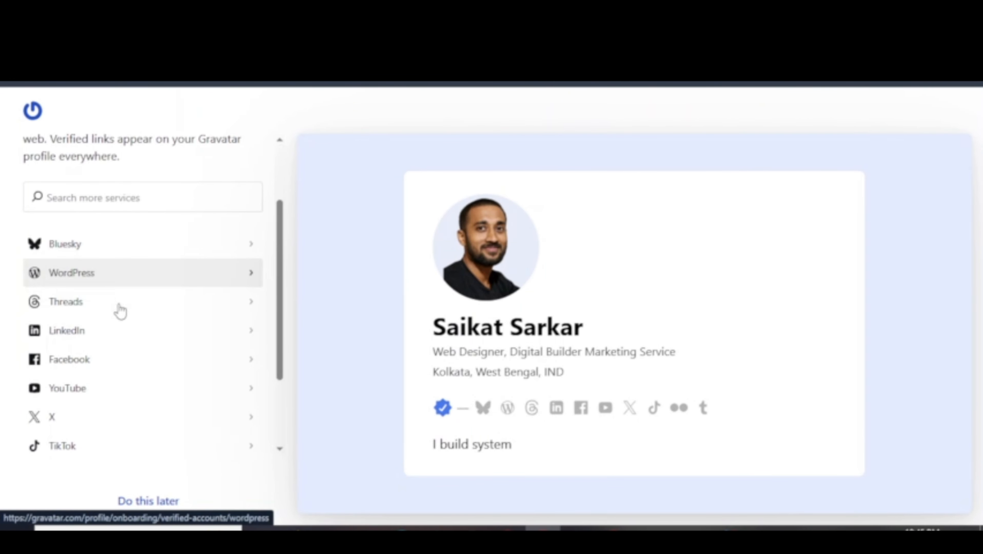
click(150, 505)
scroll(171, 318, down, 3)
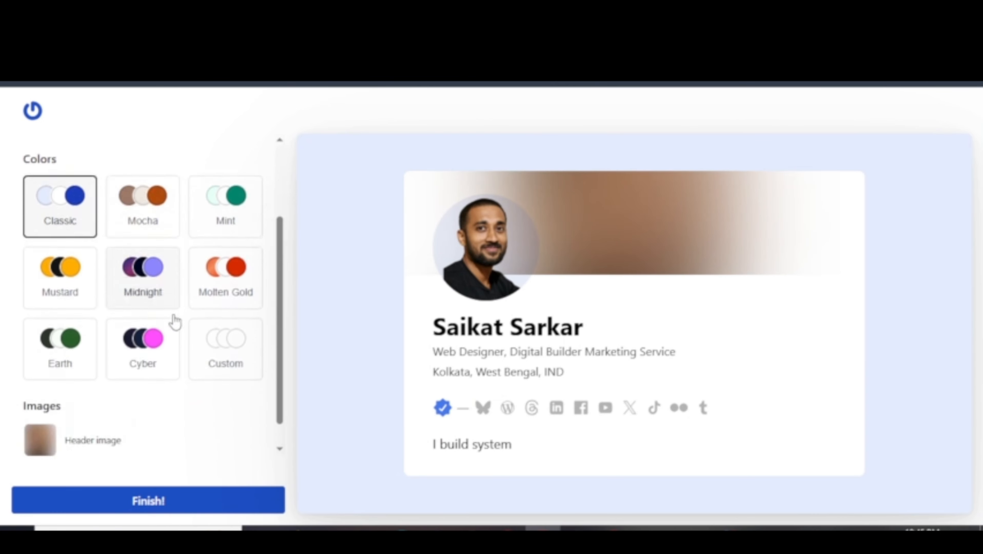
click(143, 501)
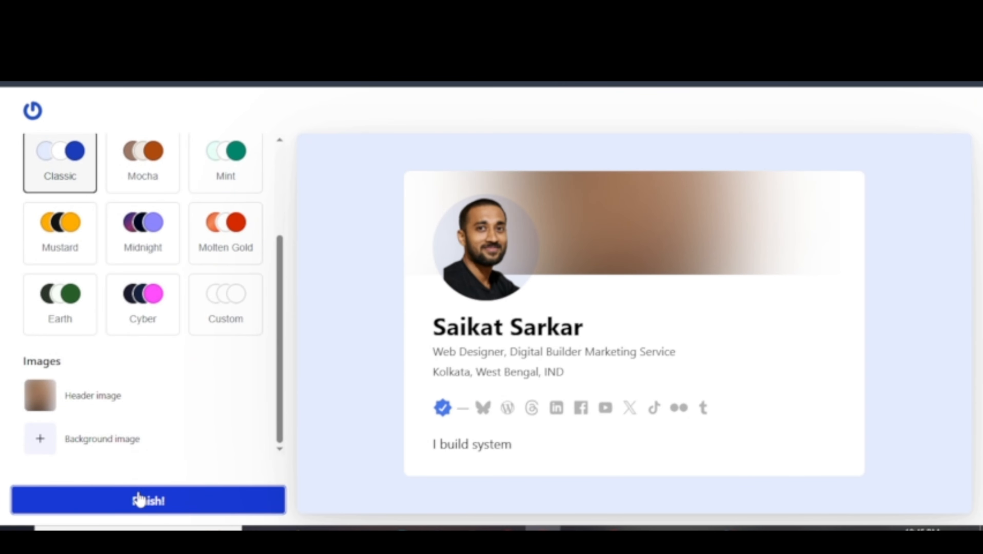
click(605, 174)
scroll(134, 321, down, 5)
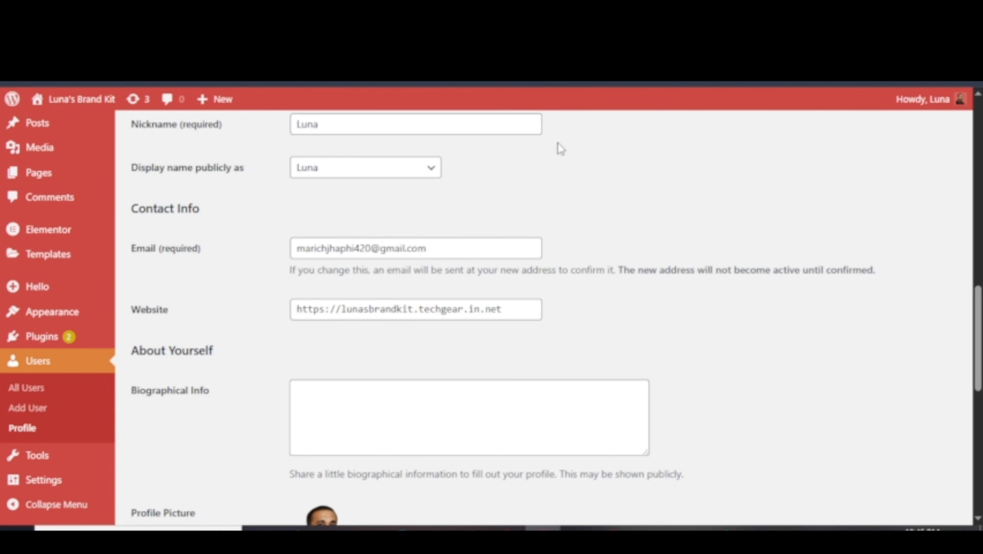
Save the WordPress profile with Update Profile at the bottom of the page.
mouse_move(964, 104)
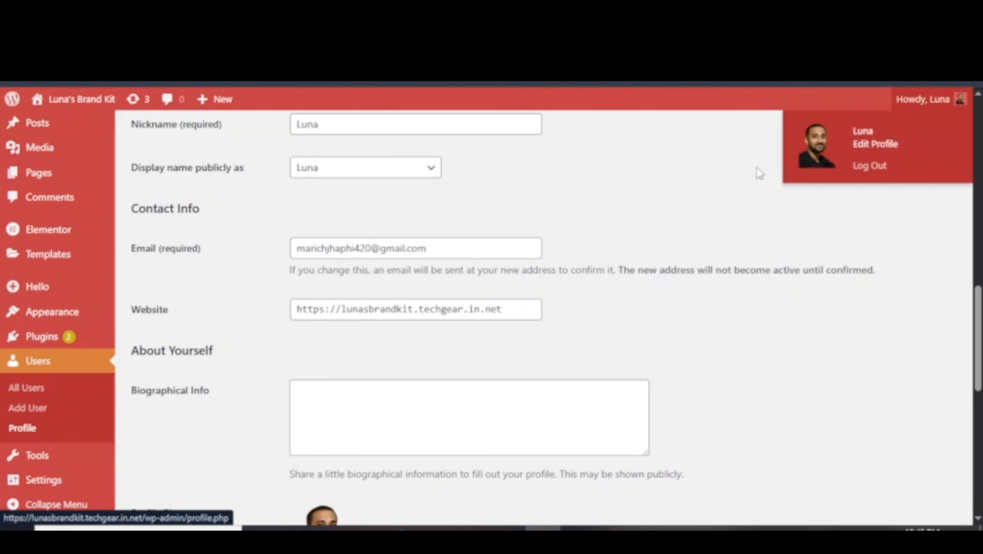
scroll(260, 349, down, 6)
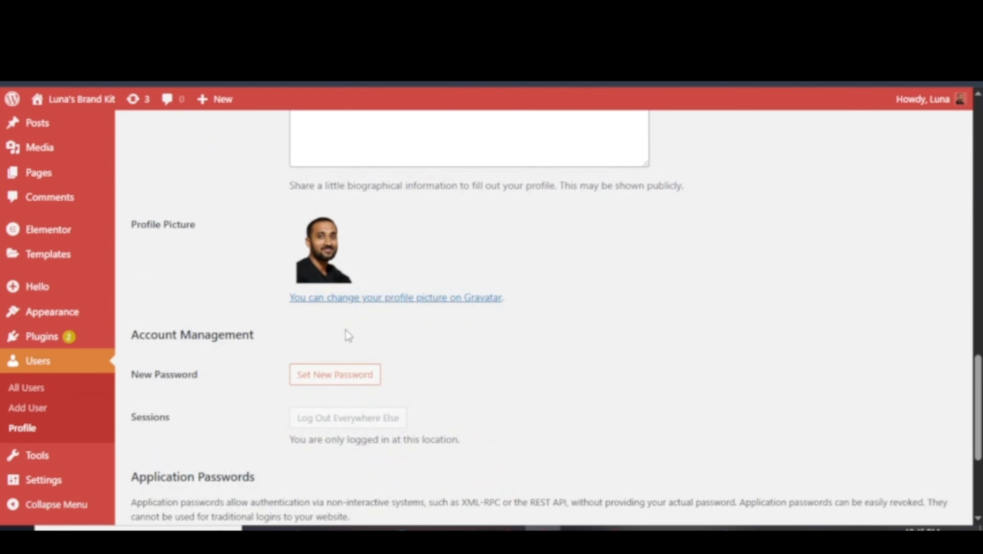
scroll(307, 347, down, 5)
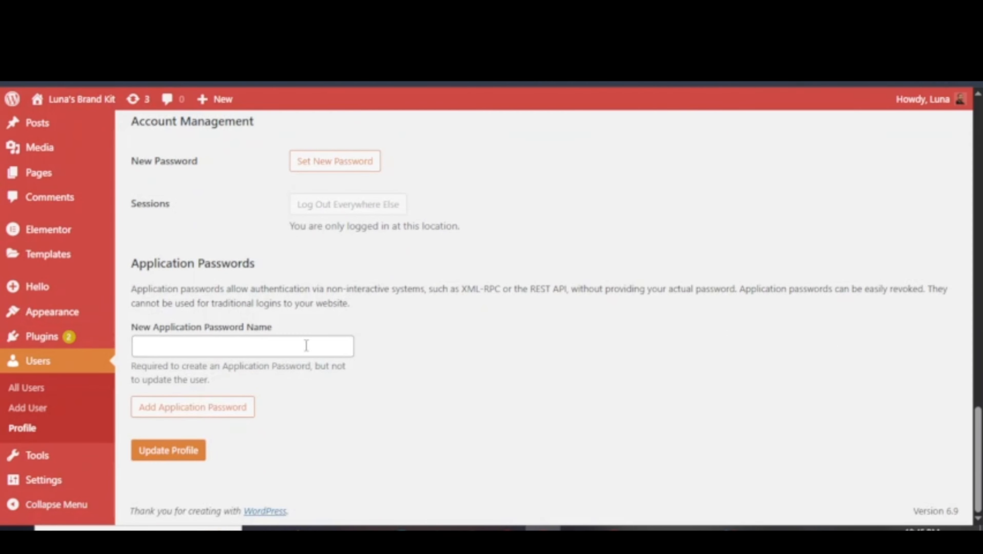
click(168, 451)
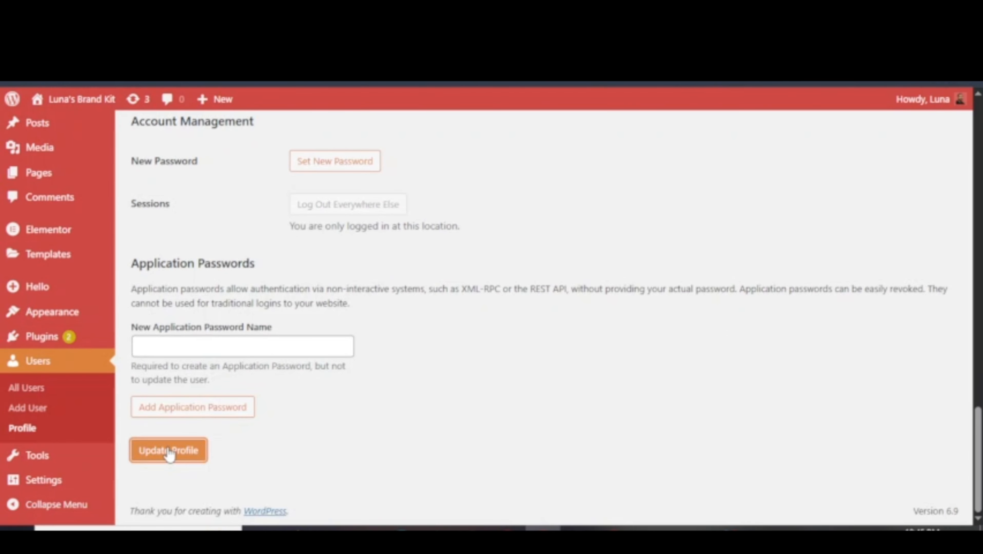
mouse_move(40, 463)
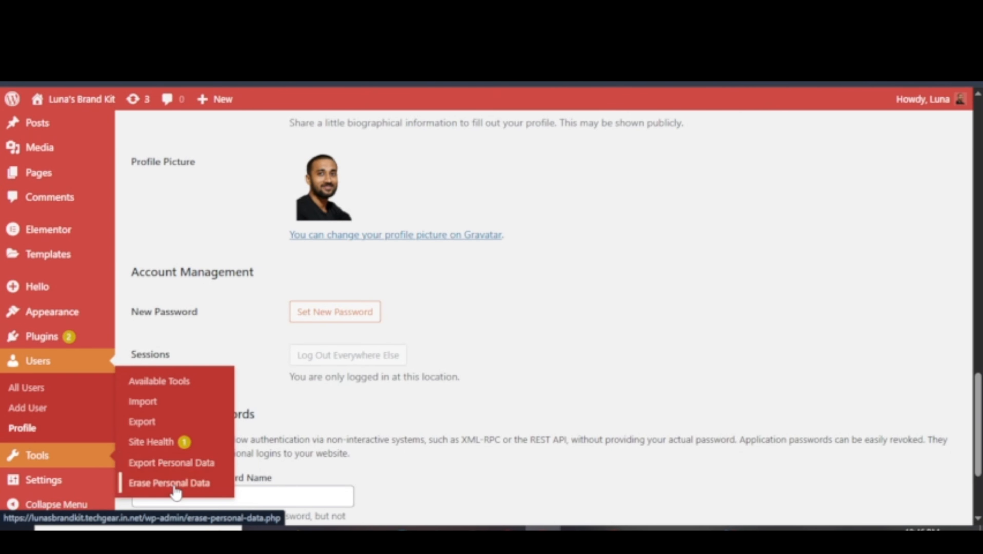
Open Tools > Available Tools and read the Categories and Tags Converter description.
click(168, 384)
drag(182, 190, 366, 190)
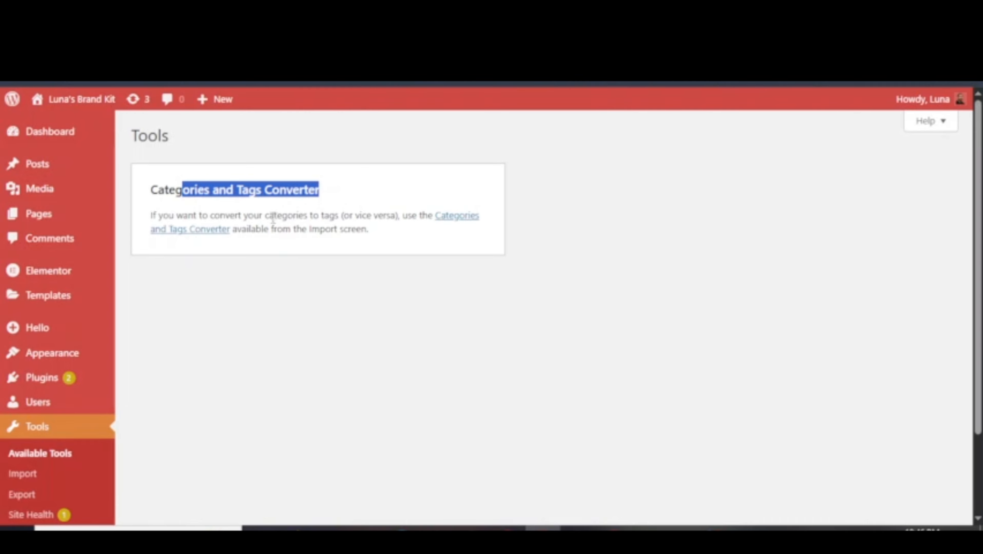
drag(244, 215, 337, 229)
click(291, 214)
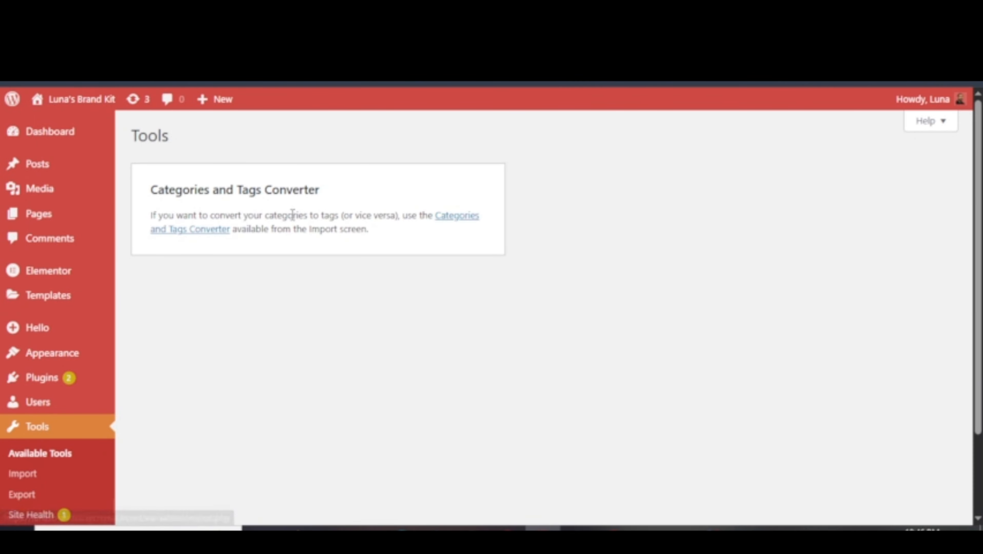
Open Tools > Import and browse the list of available importers.
click(50, 485)
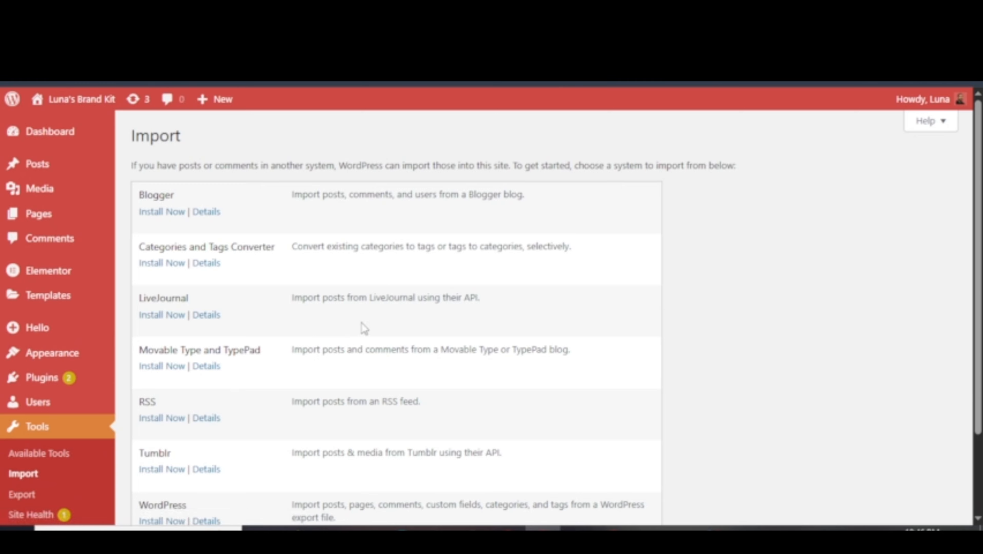
scroll(271, 311, down, 3)
scroll(237, 302, up, 3)
scroll(196, 296, down, 3)
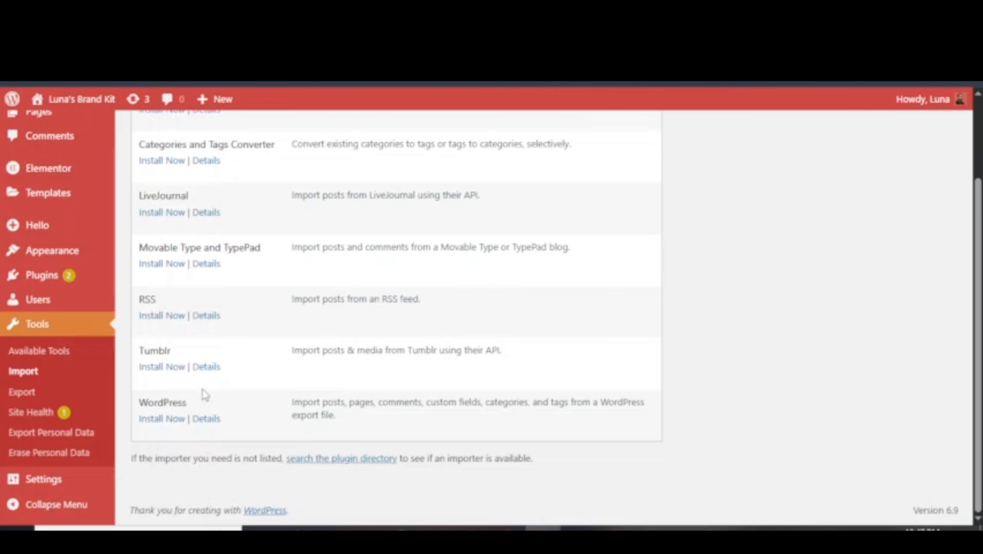
scroll(202, 390, up, 3)
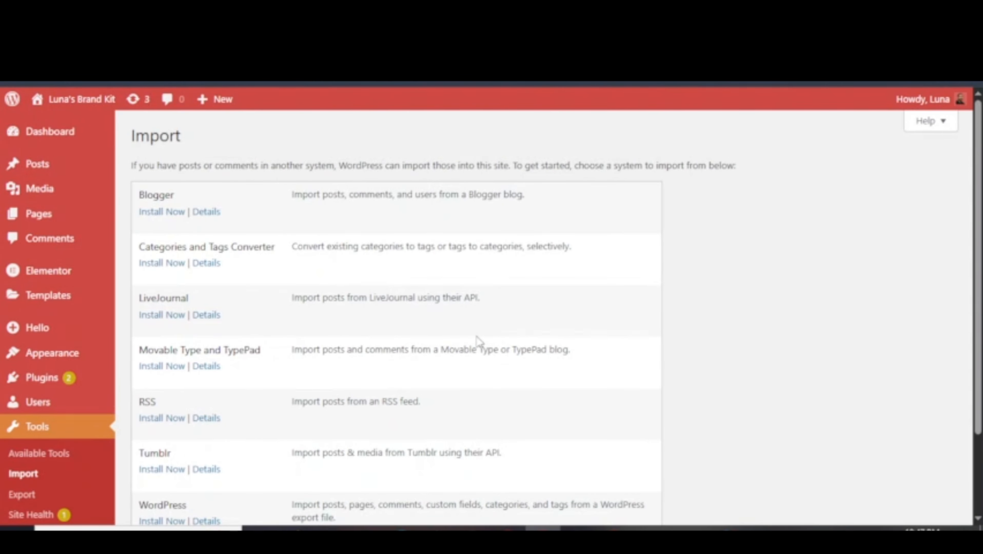
scroll(230, 424, down, 3)
scroll(176, 432, up, 3)
scroll(253, 368, down, 3)
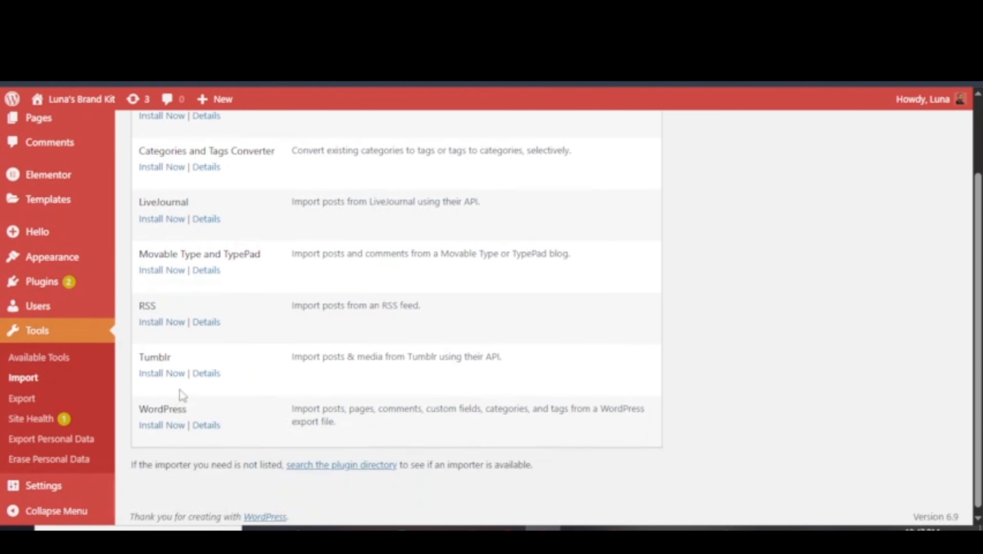
Look over the Export page, then open Site Health.
click(125, 385)
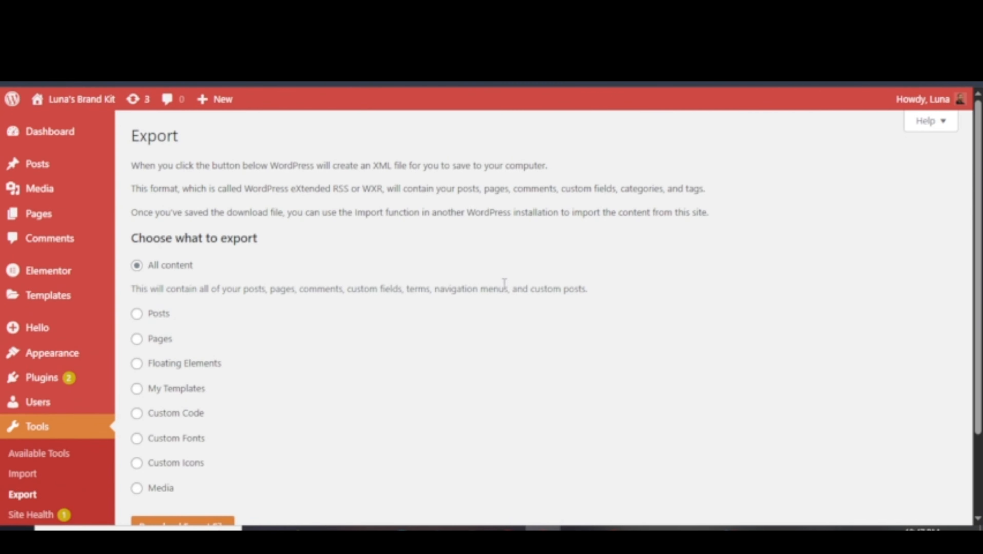
scroll(287, 322, down, 3)
scroll(271, 346, up, 3)
scroll(271, 344, down, 3)
click(46, 413)
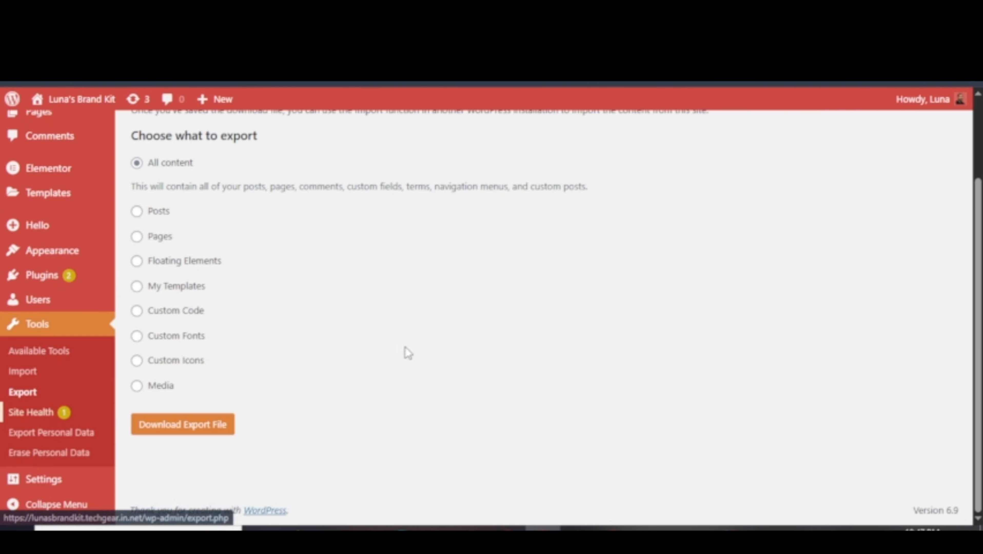
scroll(535, 326, down, 5)
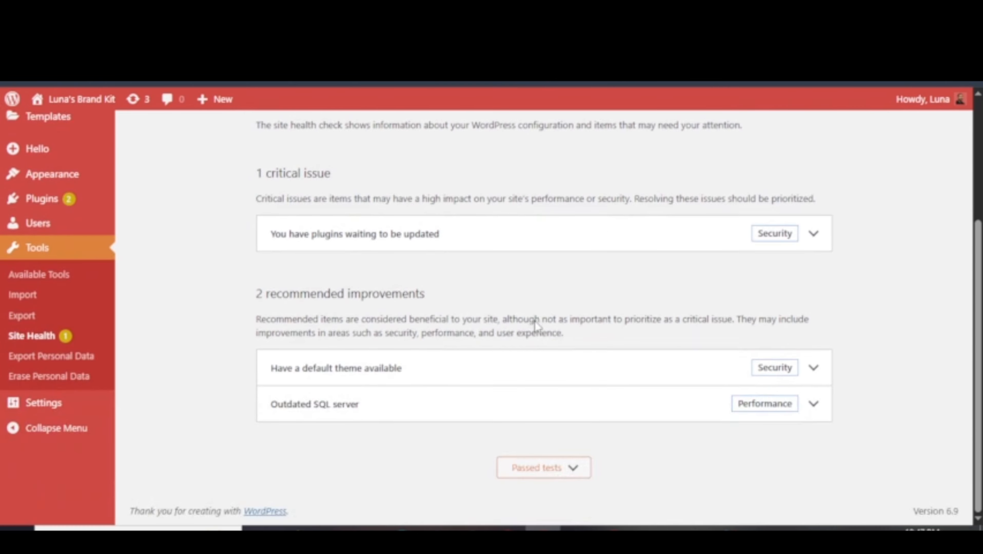
Open Export Personal Data and review its description and username/e-mail field.
click(73, 353)
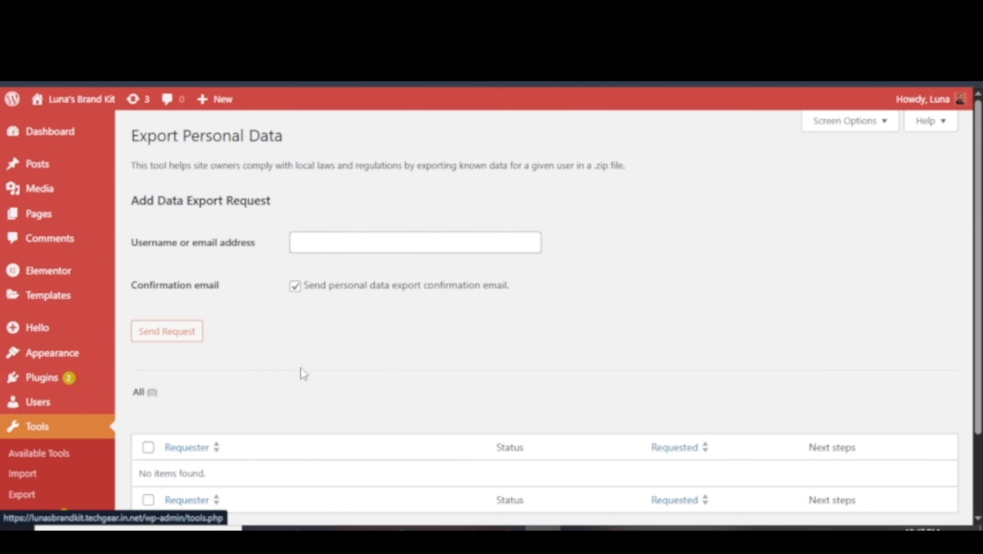
scroll(305, 371, down, 2)
scroll(308, 372, up, 2)
scroll(306, 368, up, 1)
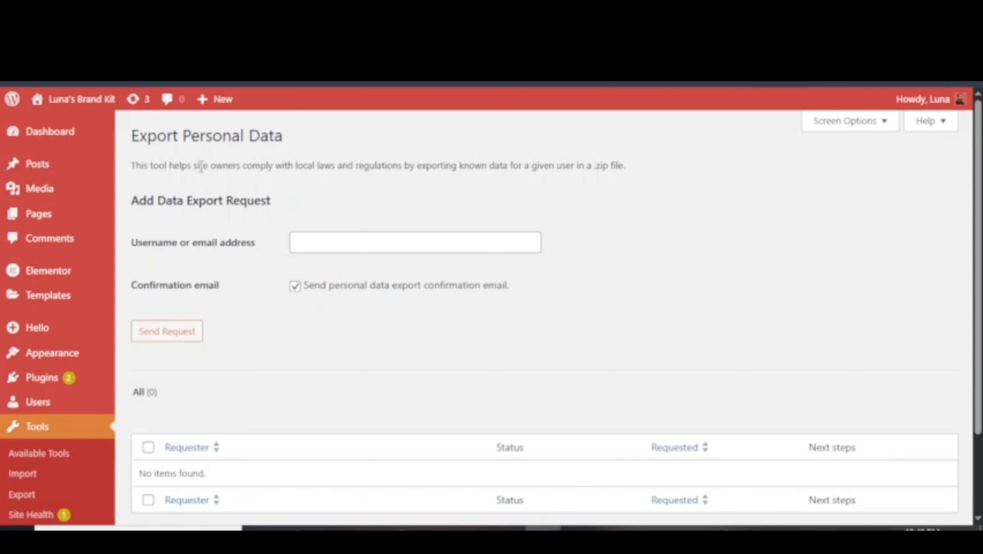
drag(201, 168, 437, 167)
click(571, 200)
drag(228, 165, 370, 166)
click(421, 160)
click(336, 241)
click(334, 213)
Open the Erase Personal Data page and scroll through it.
scroll(54, 450, down, 3)
click(54, 452)
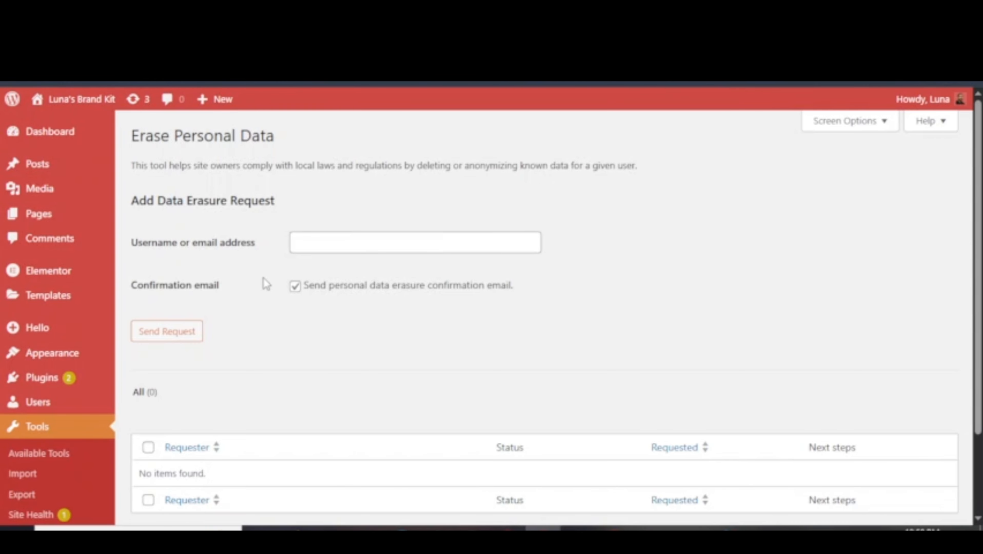
scroll(263, 278, down, 3)
mouse_move(58, 485)
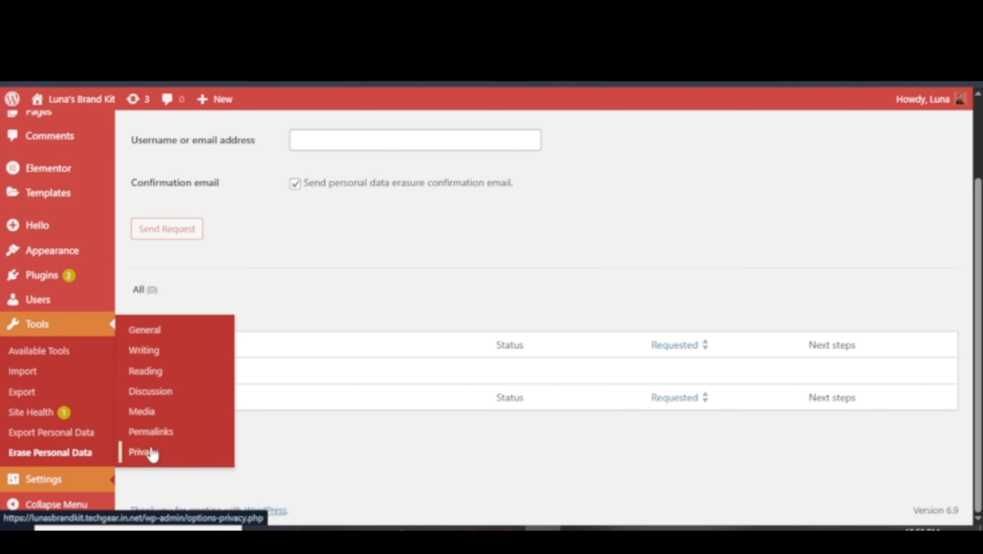
In General Settings, type test characters after 'Luna's Brand Kit' and delete them again.
click(150, 333)
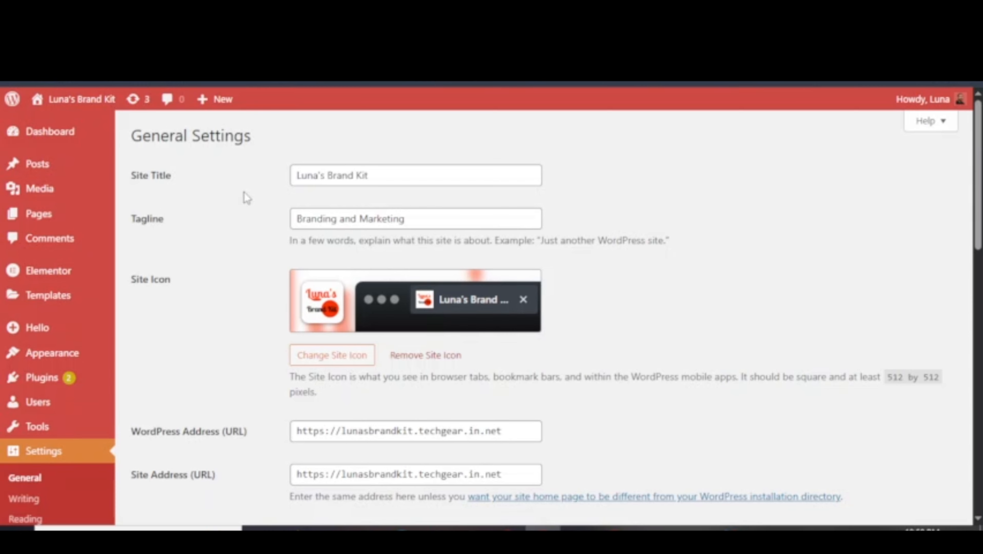
drag(130, 178, 168, 176)
click(189, 175)
click(386, 177)
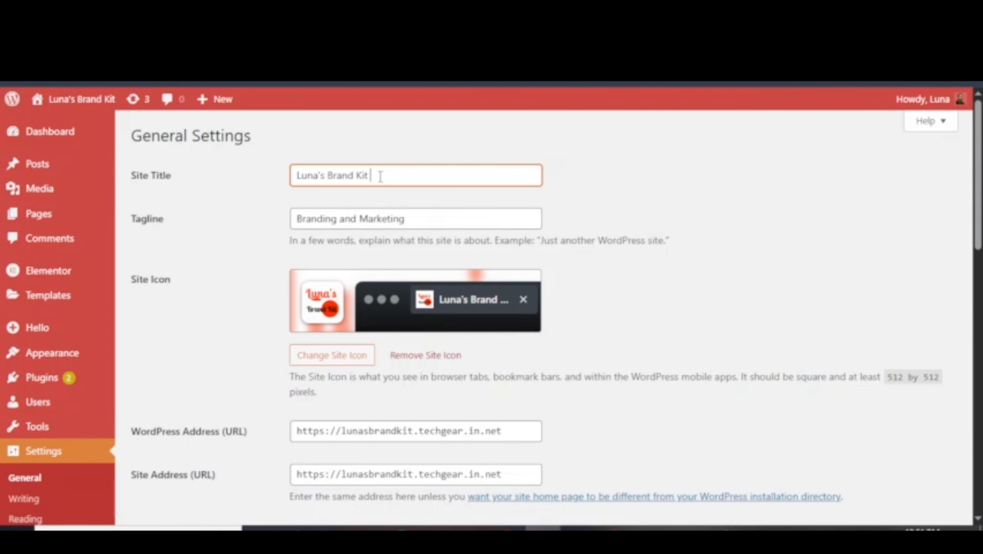
text(sdfhhhhh)
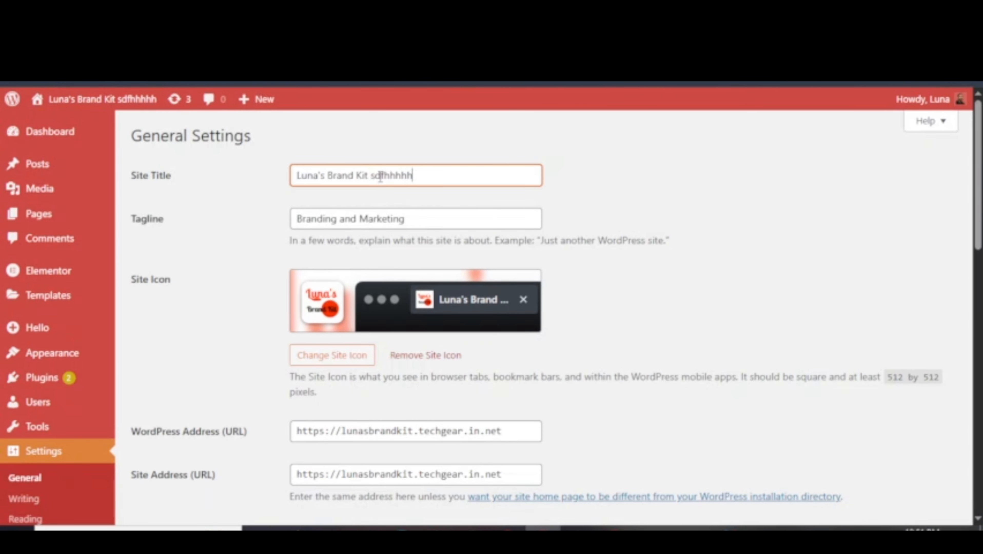
key(ctrl+BackSpace)
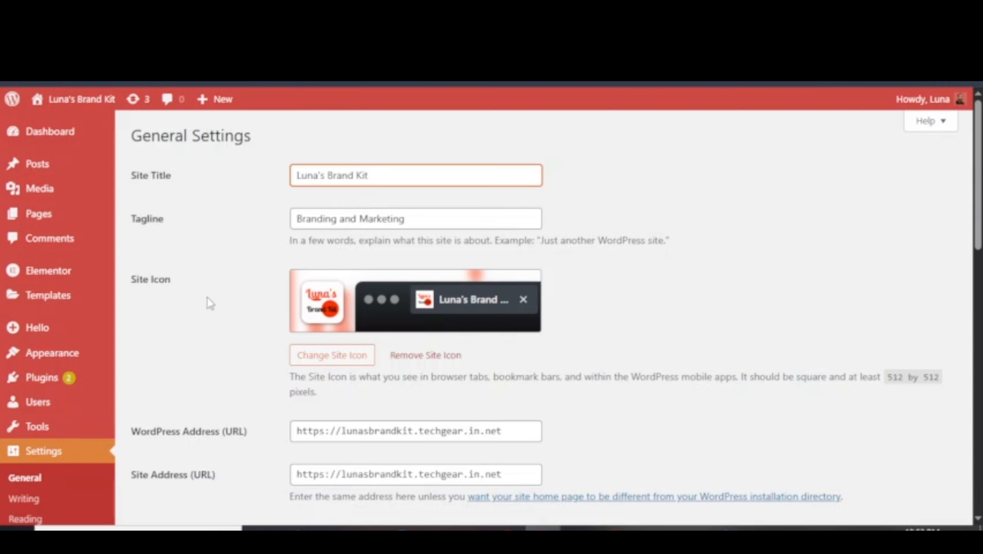
drag(138, 279, 166, 279)
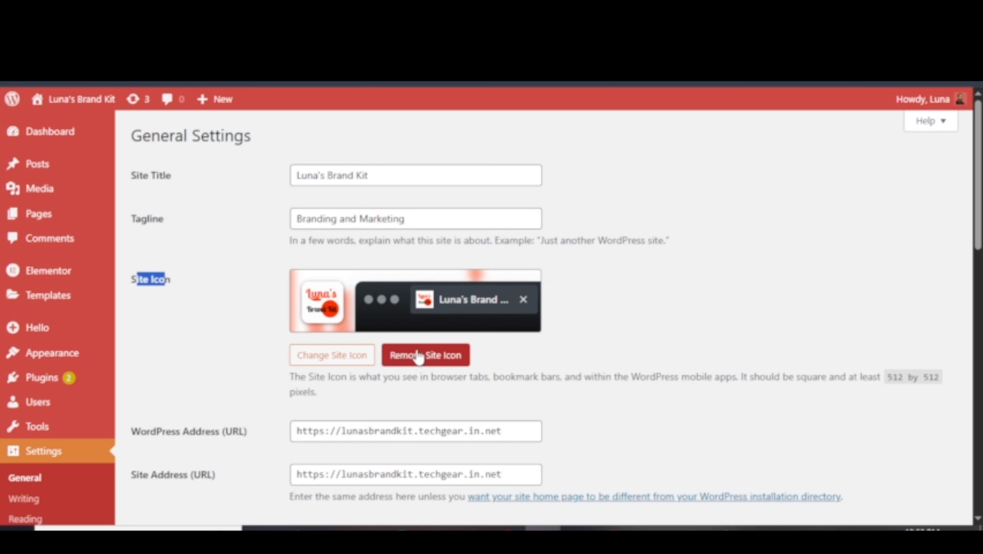
Tick Membership 'Anyone can register', keeping Subscriber as the new-user default role.
scroll(418, 357, down, 5)
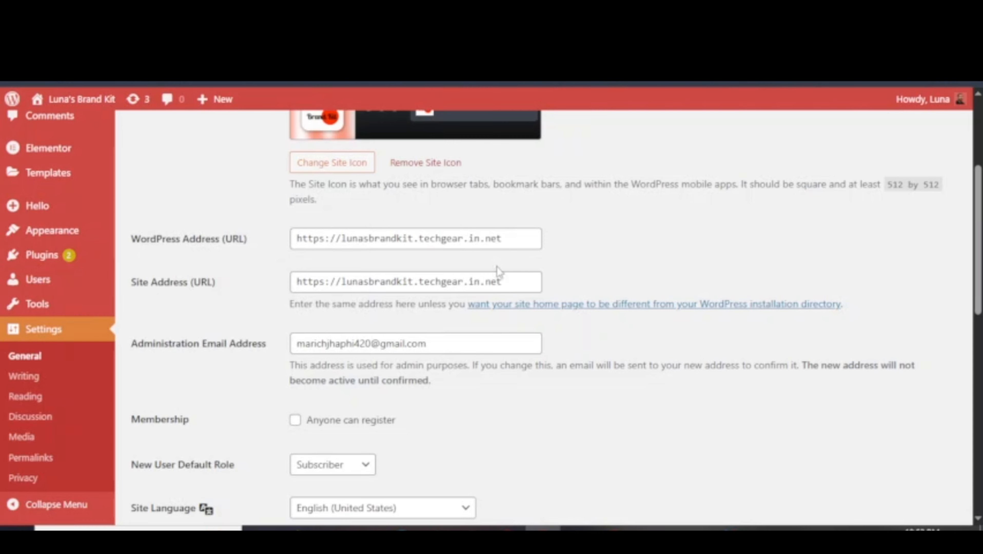
scroll(391, 322, down, 2)
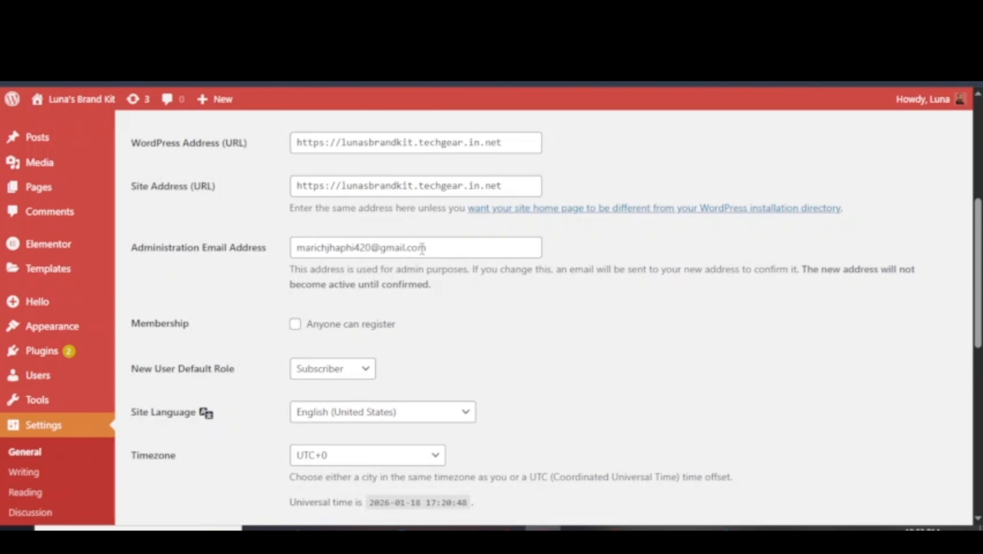
triple_click(451, 246)
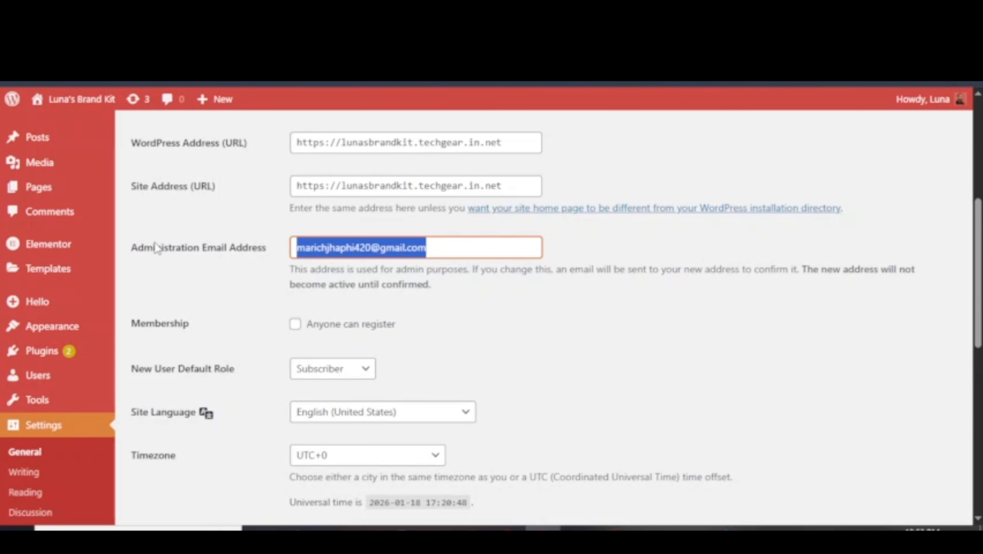
click(295, 329)
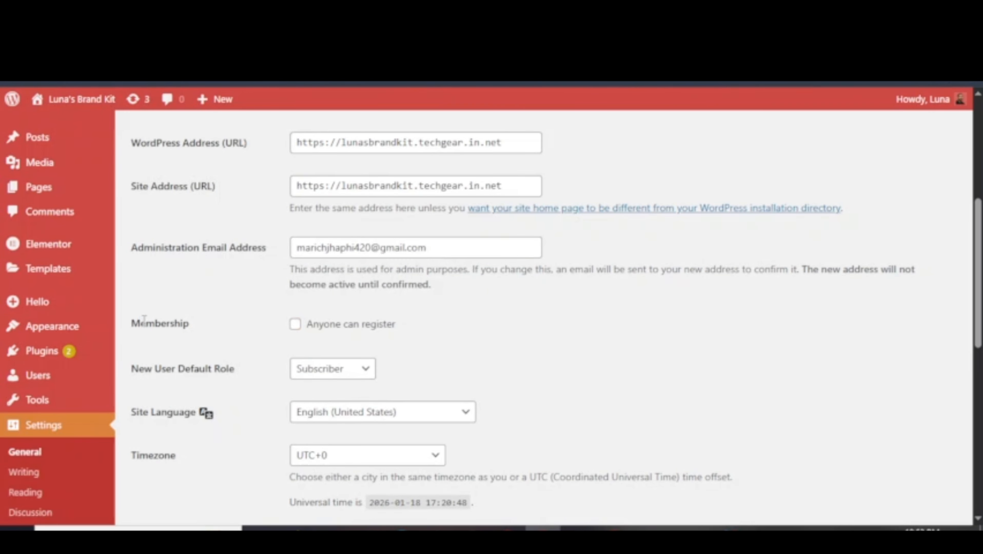
drag(140, 323, 424, 336)
click(428, 336)
scroll(428, 338, down, 3)
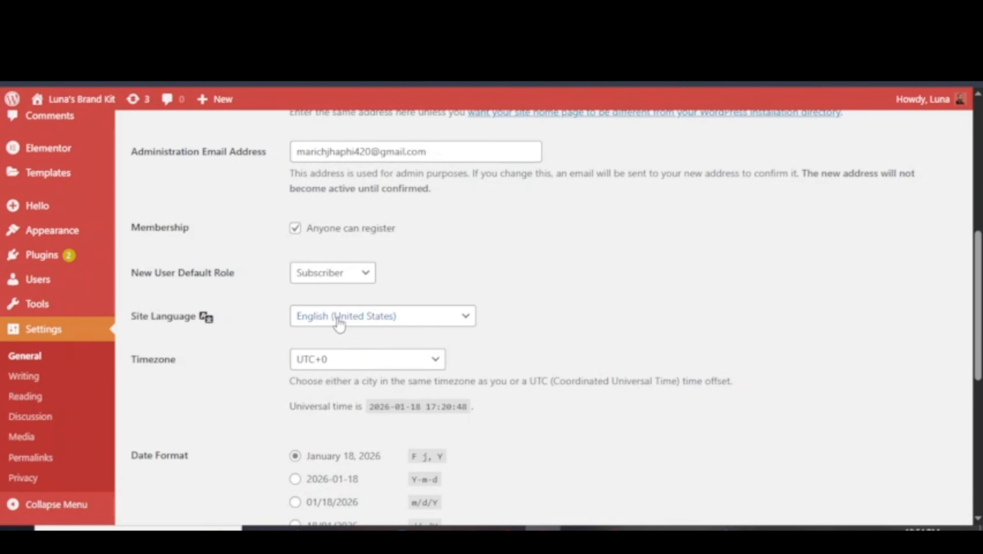
Browse the site language list and close it without changing the language.
click(416, 319)
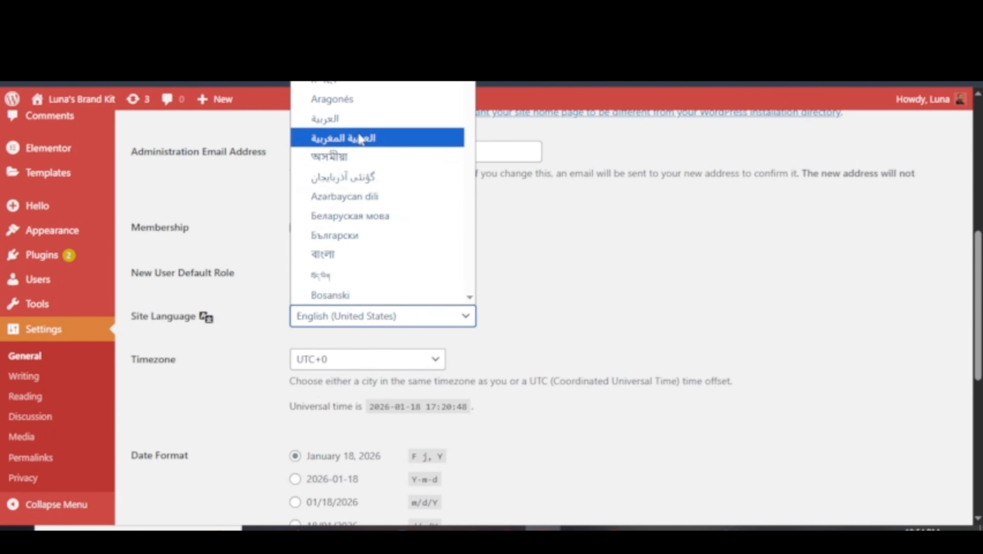
scroll(360, 139, down, 20)
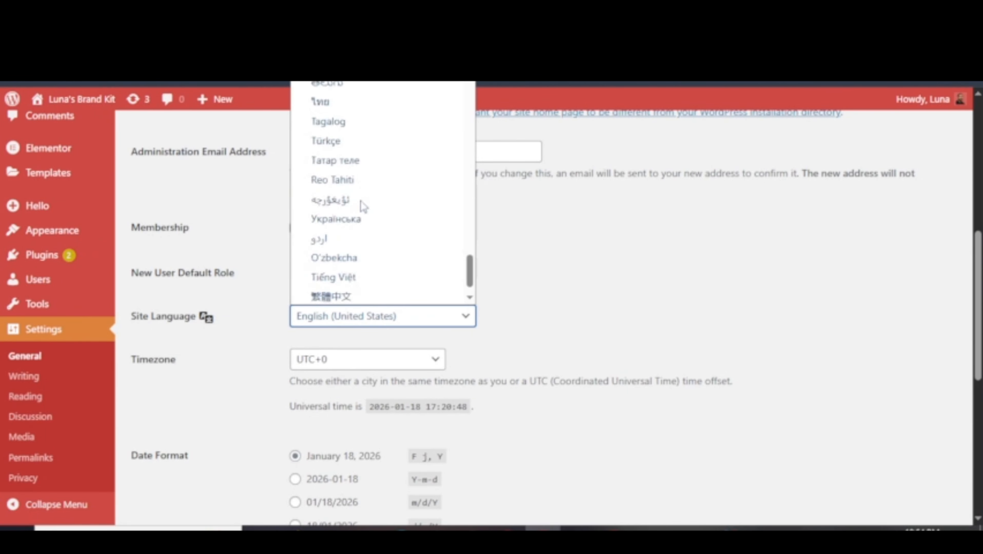
scroll(362, 206, down, 2)
scroll(363, 207, up, 20)
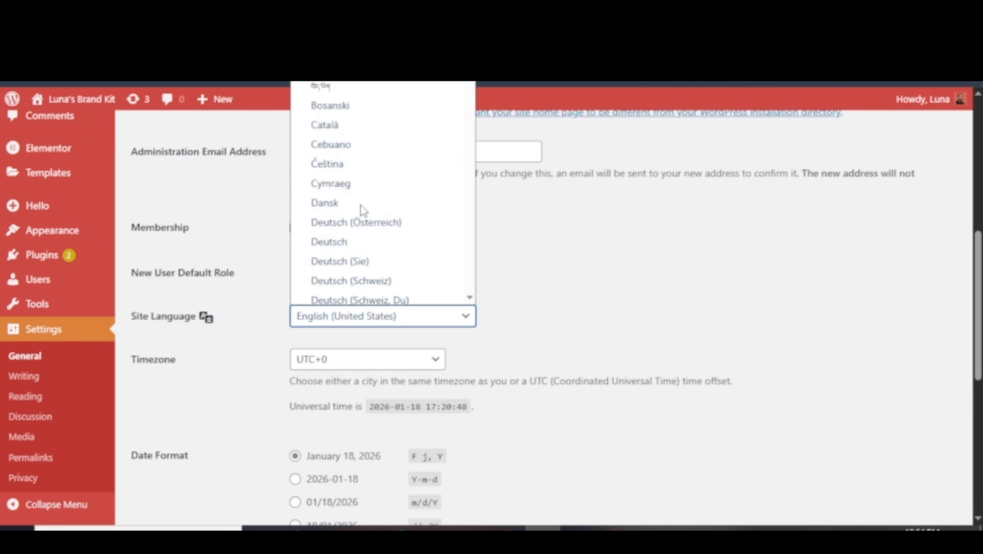
scroll(363, 209, up, 3)
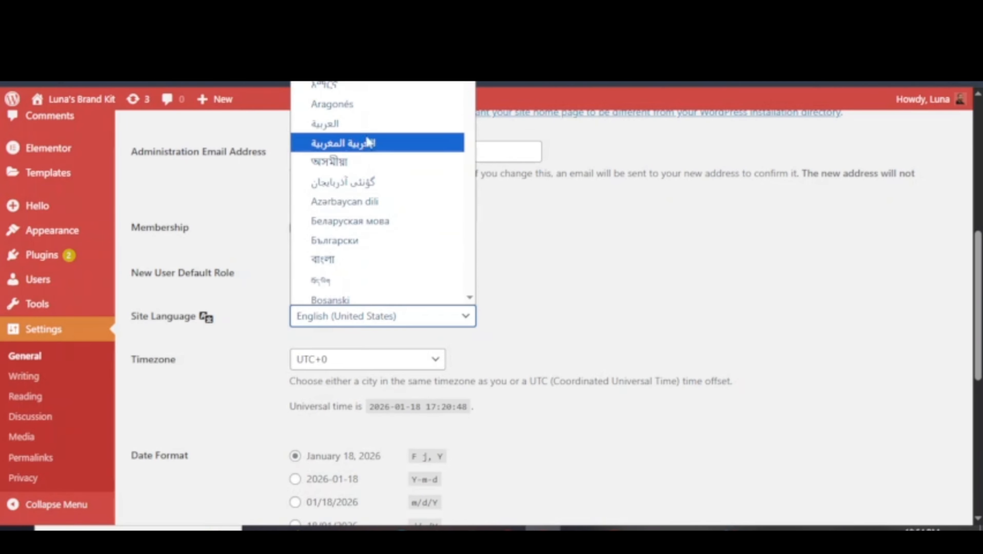
scroll(389, 202, down, 5)
scroll(389, 225, down, 20)
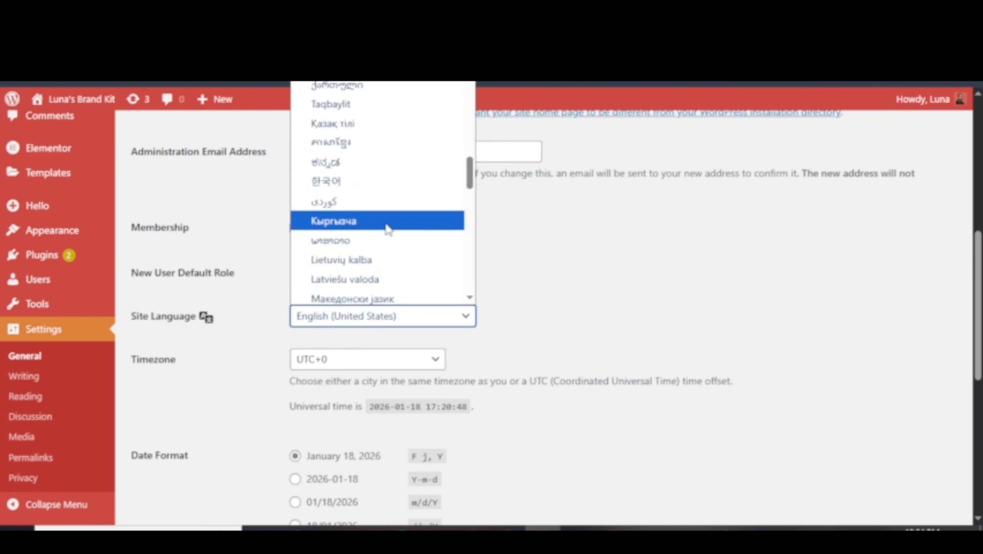
scroll(389, 233, up, 20)
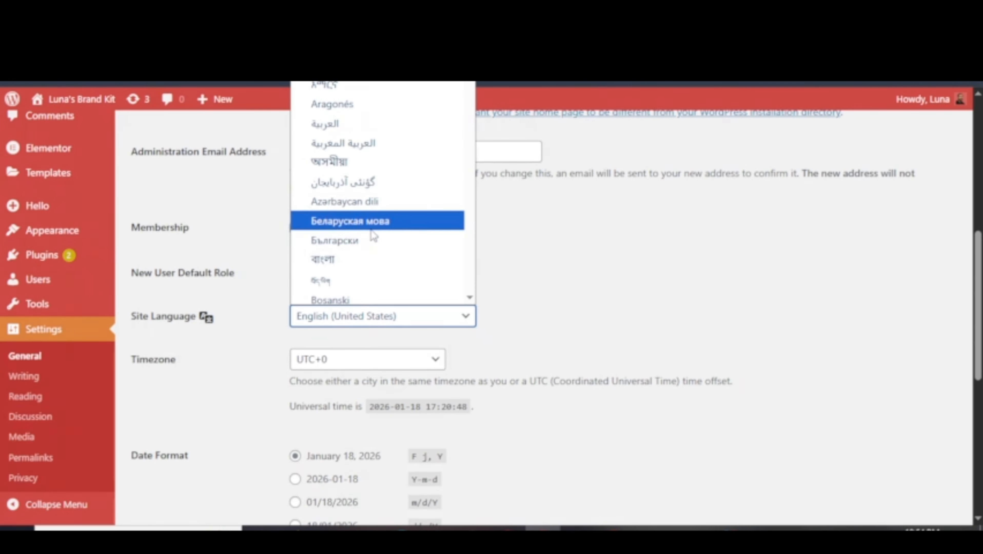
click(391, 326)
Set the site timezone to Kolkata.
click(369, 363)
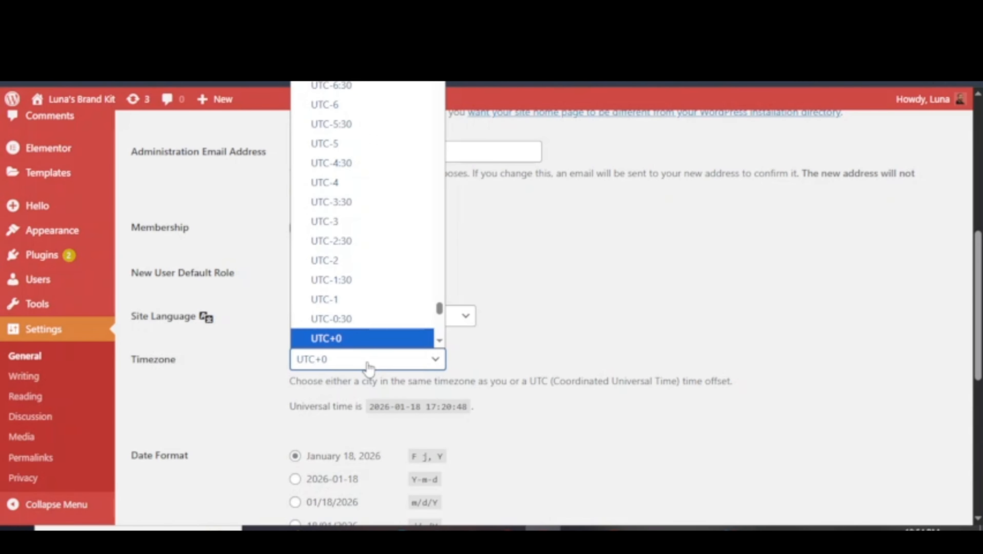
scroll(373, 288, down, 10)
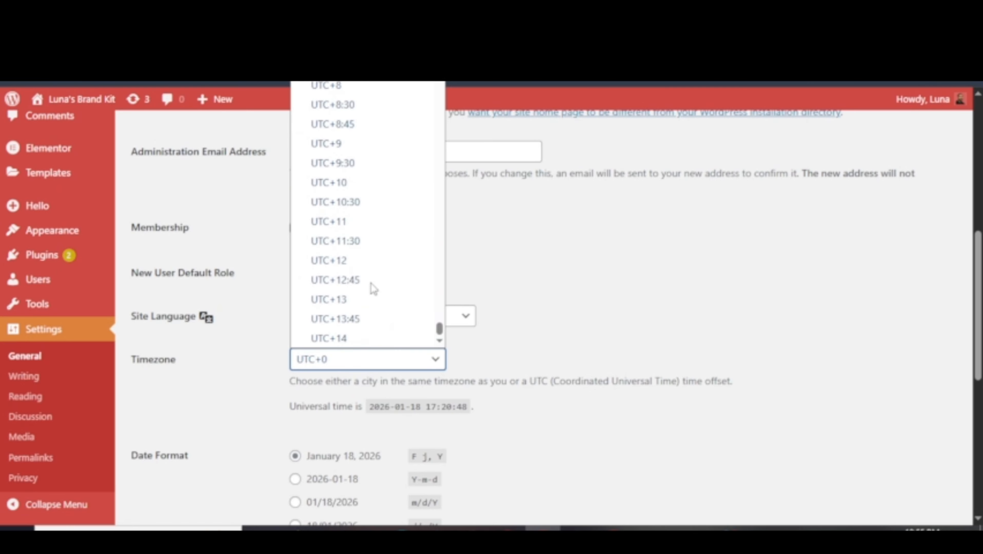
scroll(365, 294, up, 20)
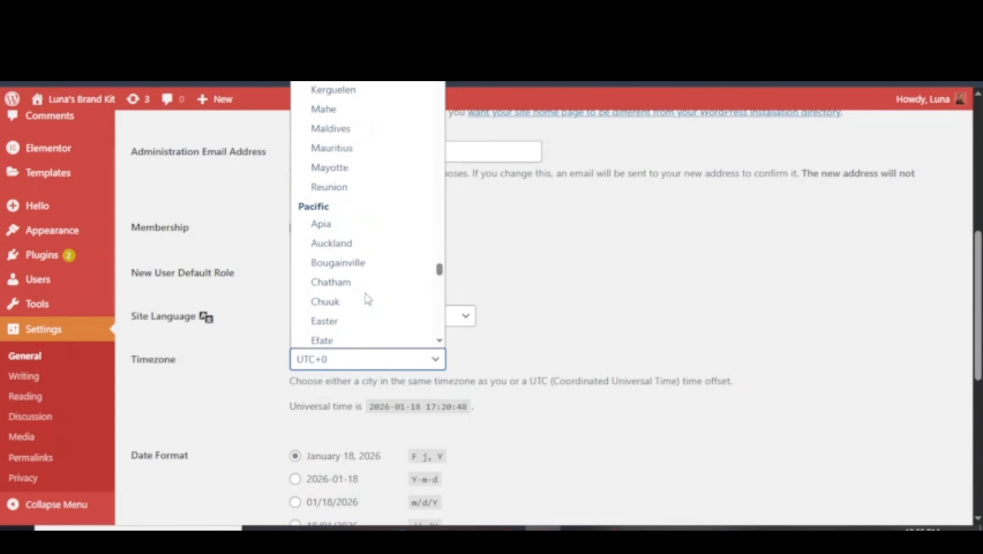
scroll(366, 295, up, 10)
key(k)
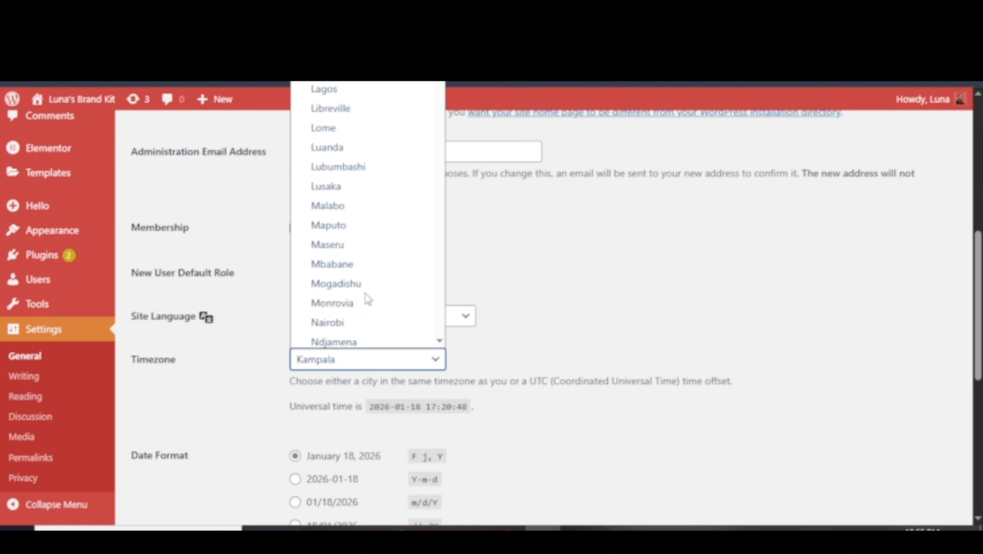
key(o)
Set the date format to d/m/Y (18/01/2026).
scroll(162, 257, down, 5)
drag(161, 262, 192, 265)
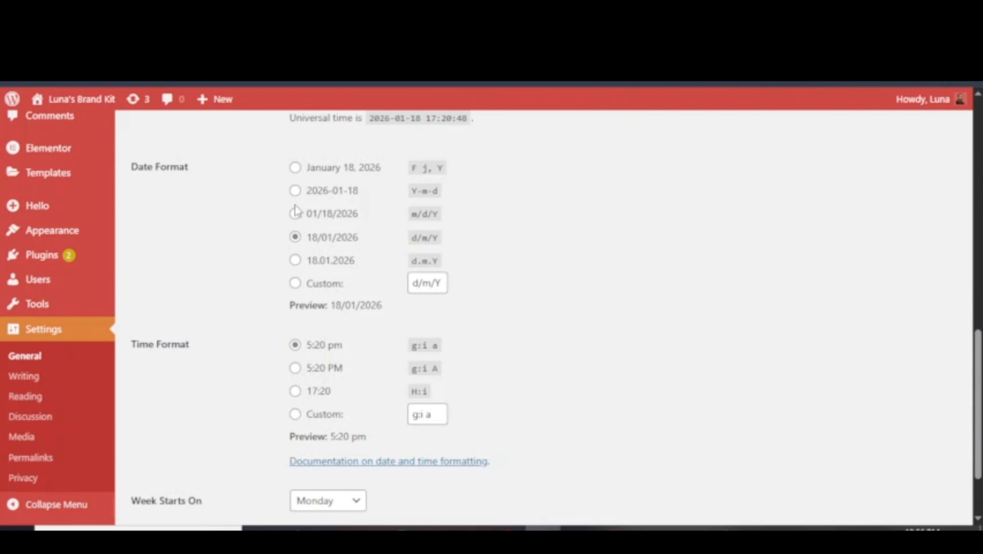
click(297, 170)
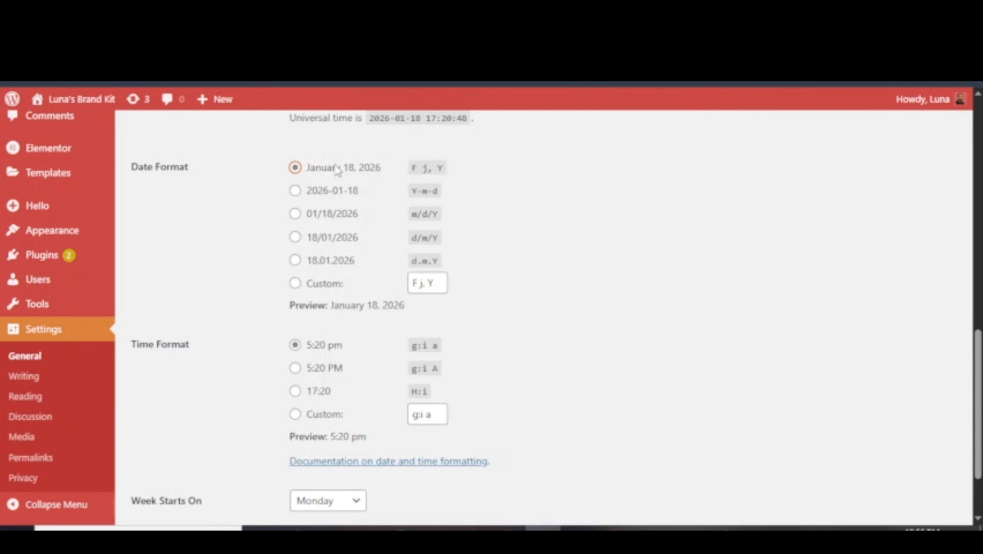
click(295, 191)
click(295, 214)
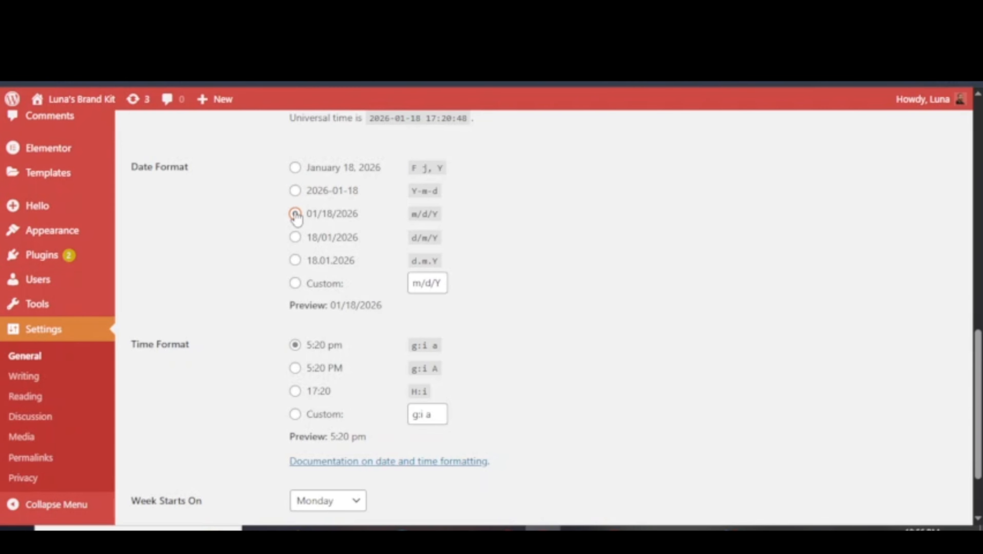
click(294, 237)
Set the time format to g:i A (5:20 PM).
scroll(329, 251, down, 2)
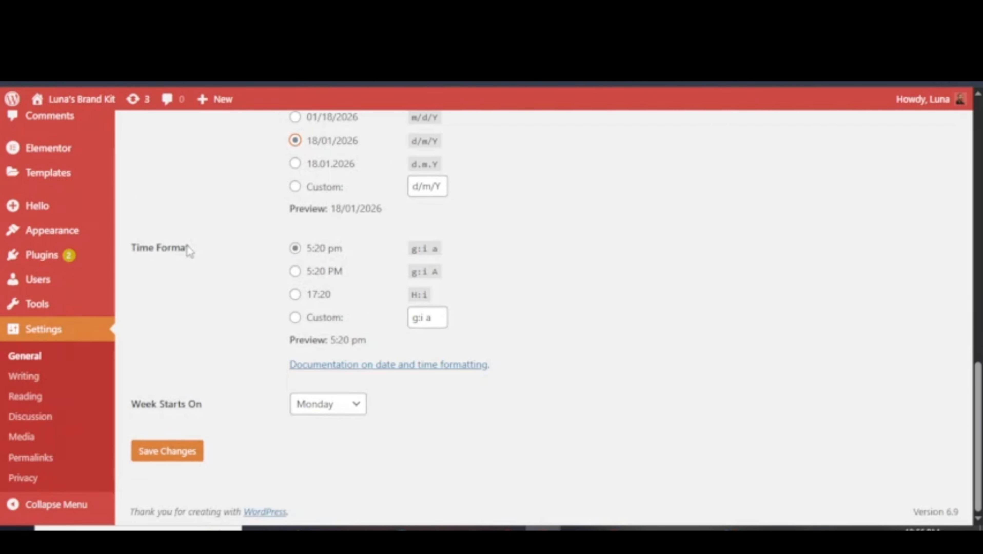
click(295, 272)
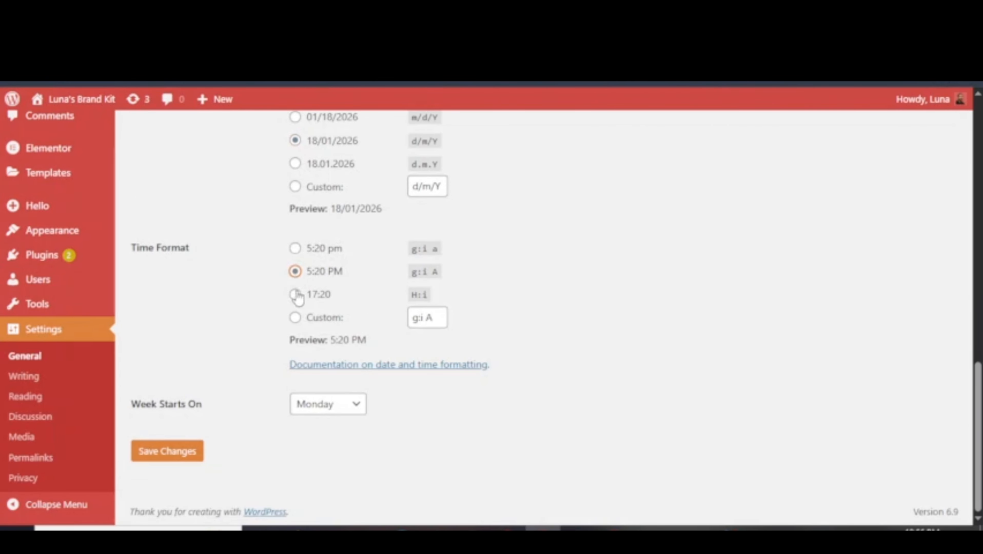
click(297, 296)
click(294, 317)
click(295, 295)
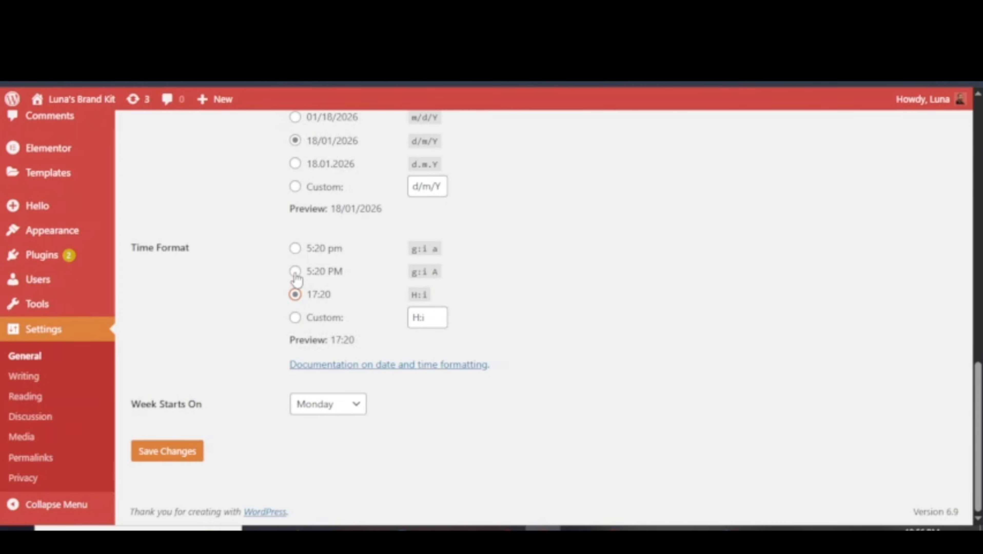
click(295, 272)
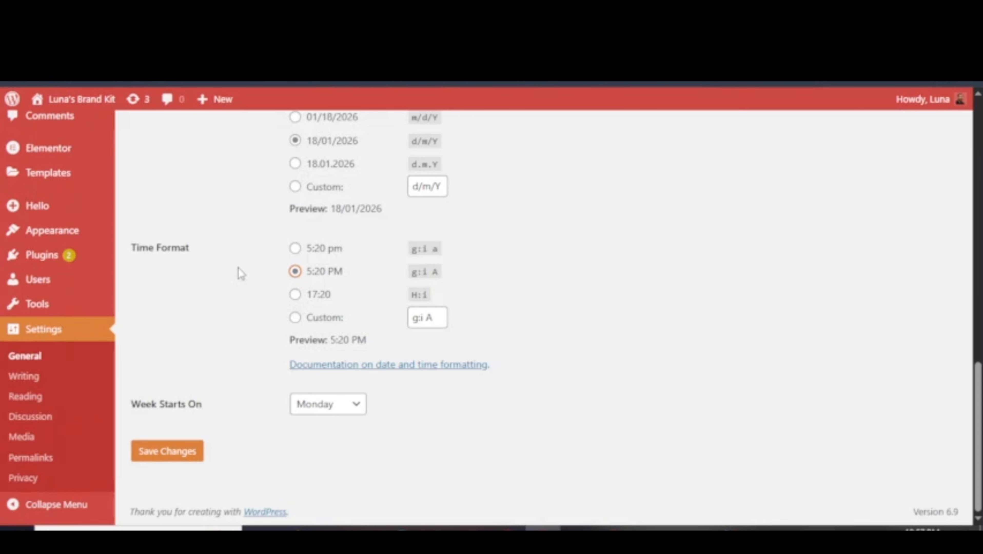
Keep Monday as the first day of the week and save the General settings.
scroll(242, 273, up, 2)
scroll(266, 242, down, 2)
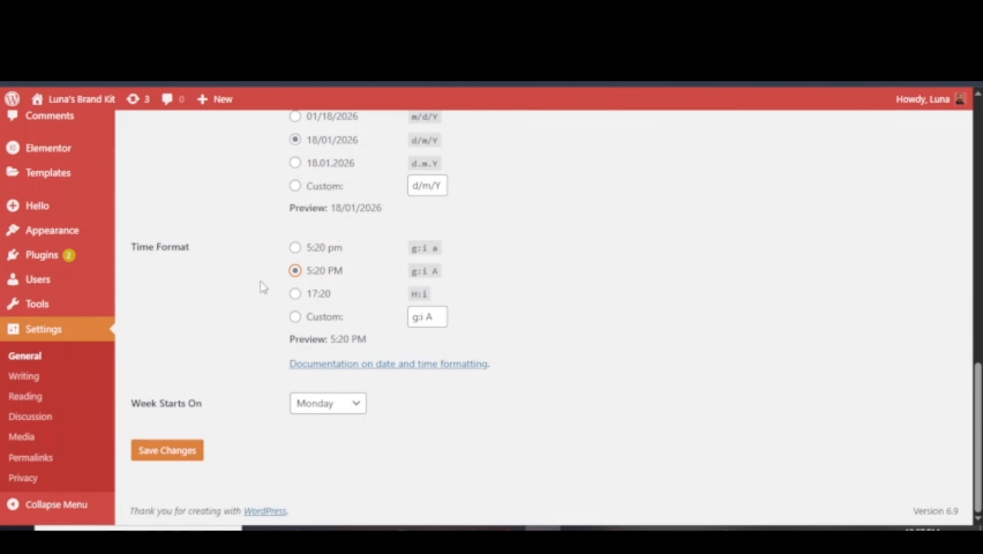
drag(140, 406, 233, 408)
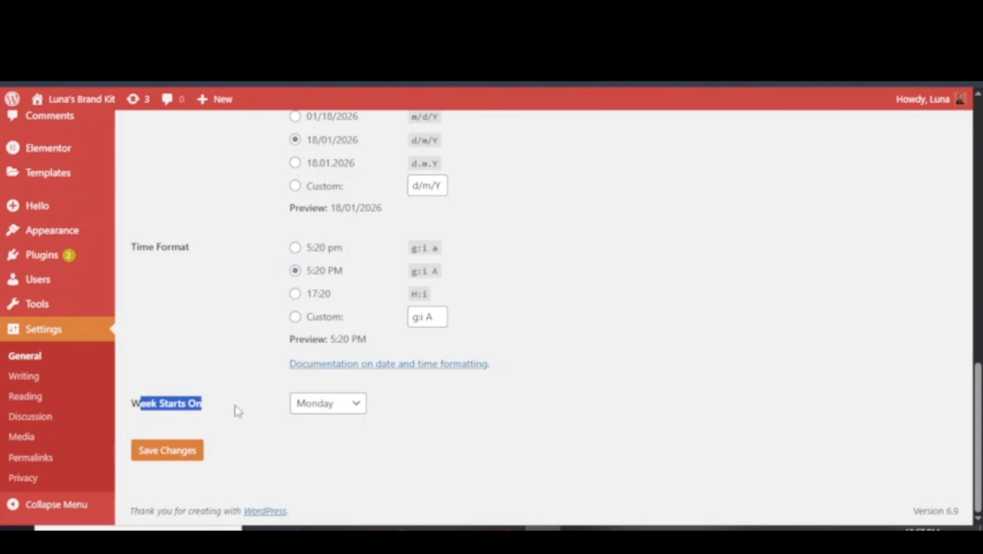
click(330, 412)
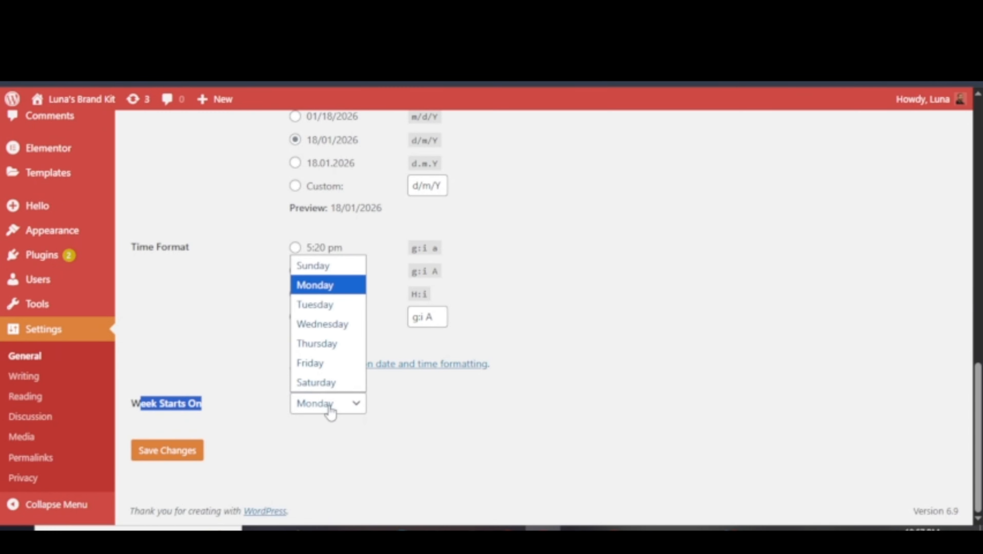
click(318, 287)
click(332, 405)
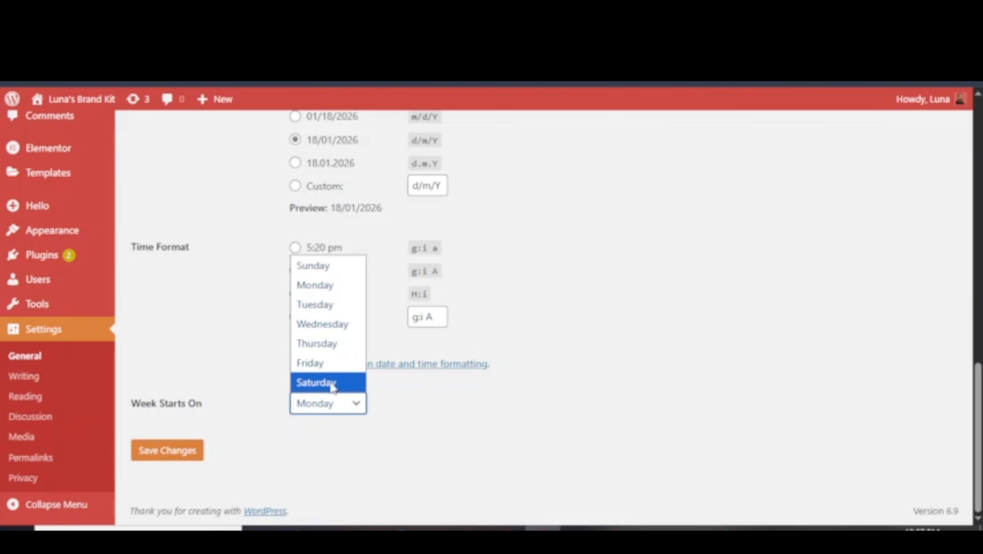
click(220, 387)
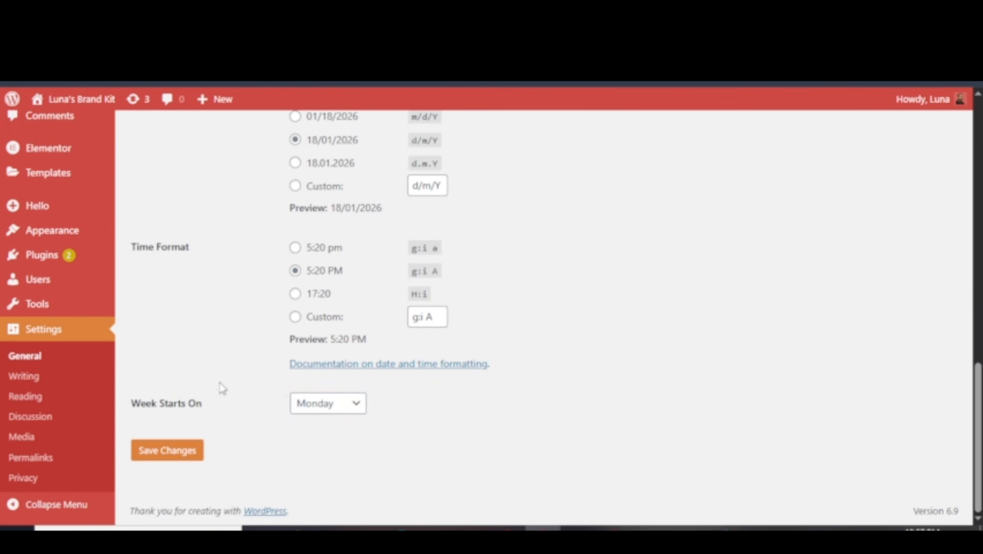
click(165, 458)
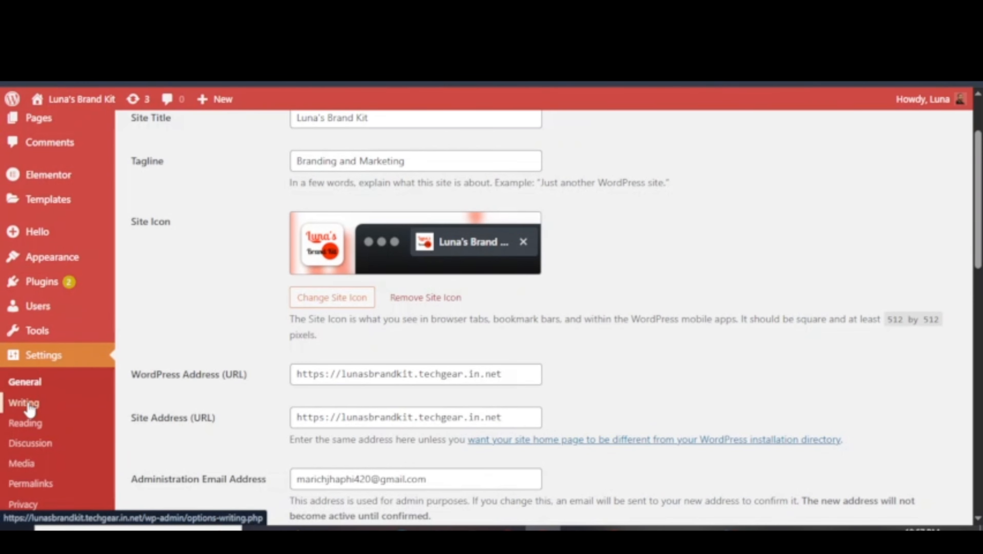
Choose SEO as the Default Post Category in Writing settings.
click(29, 407)
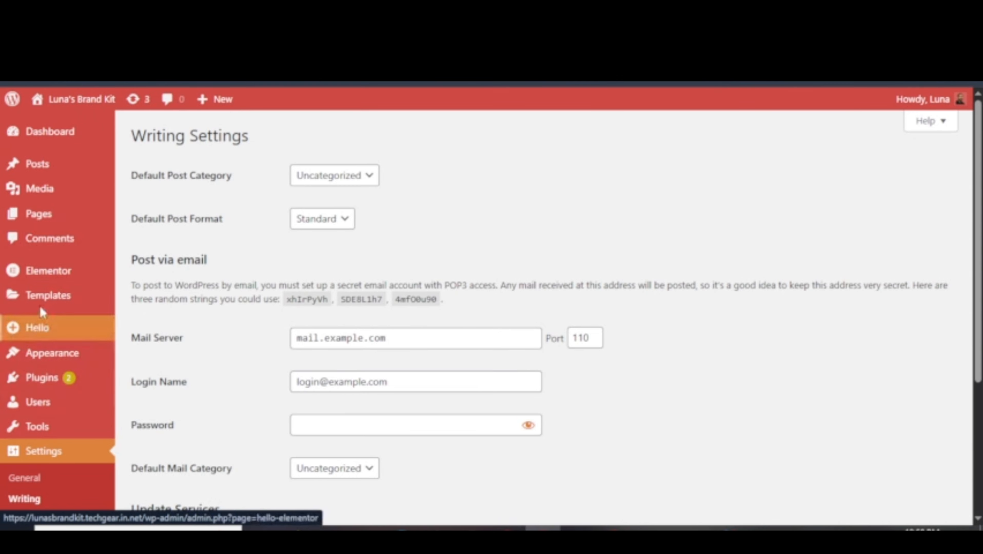
click(334, 179)
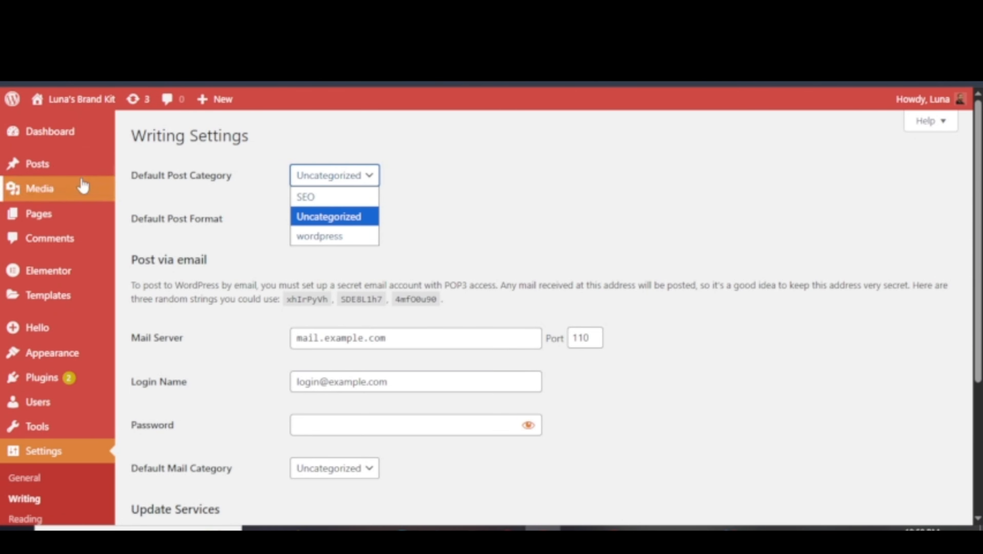
mouse_move(38, 162)
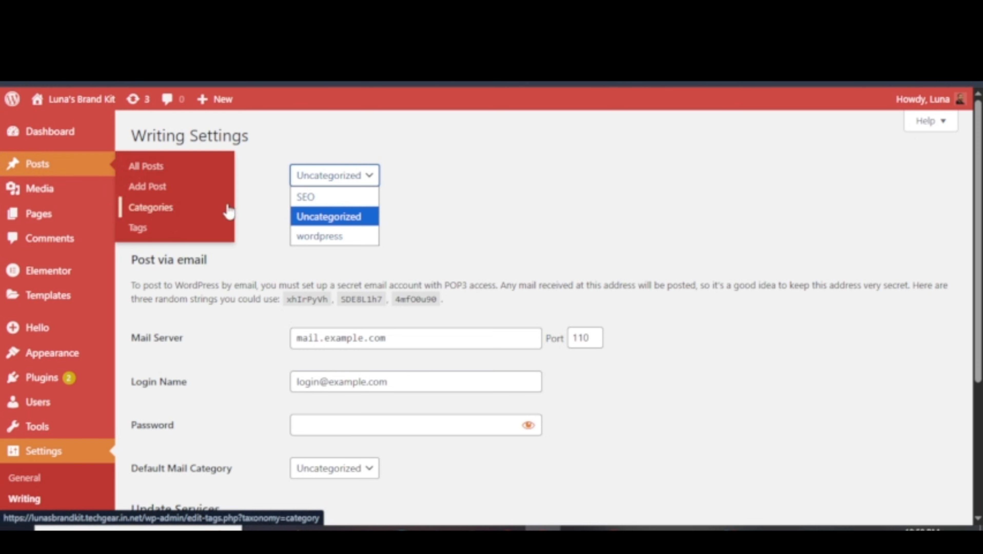
click(307, 196)
triple_click(190, 179)
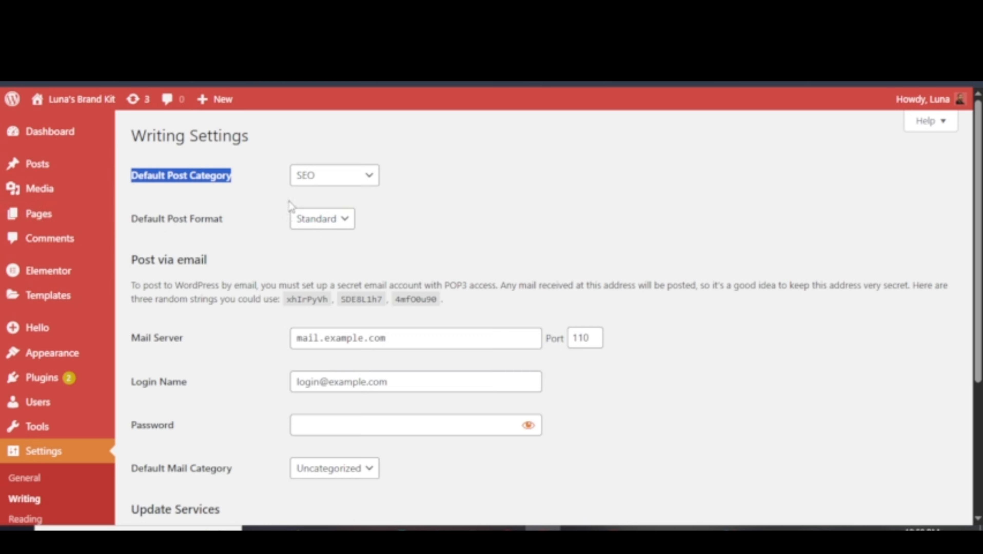
mouse_move(53, 176)
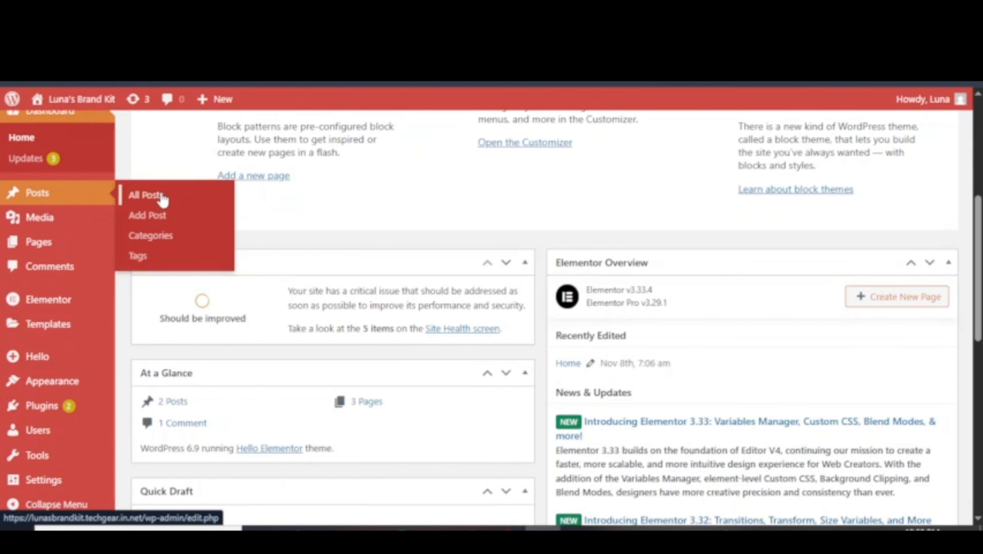
Start a new post titled 'Learn wordpress for free' and expand its tags section.
click(162, 197)
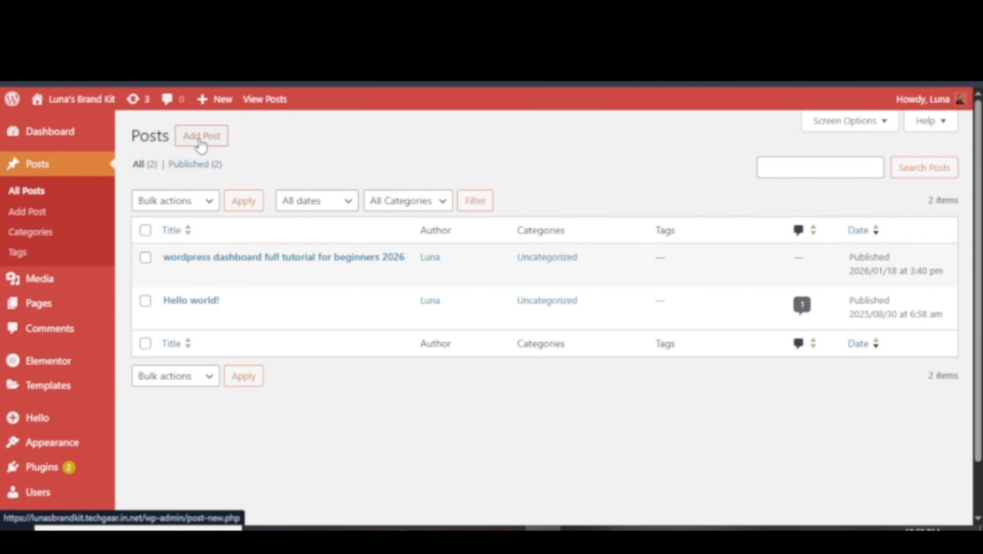
click(200, 143)
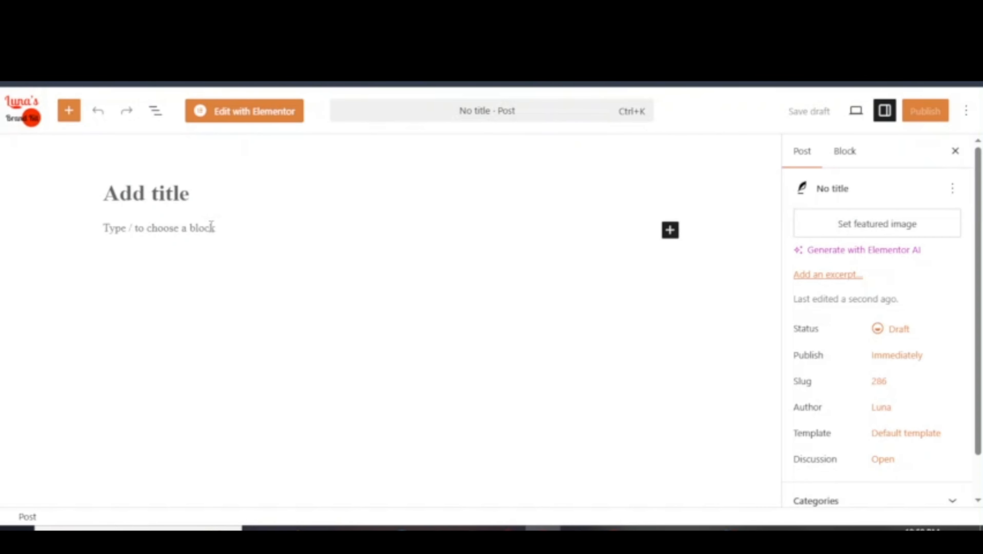
text(Lea)
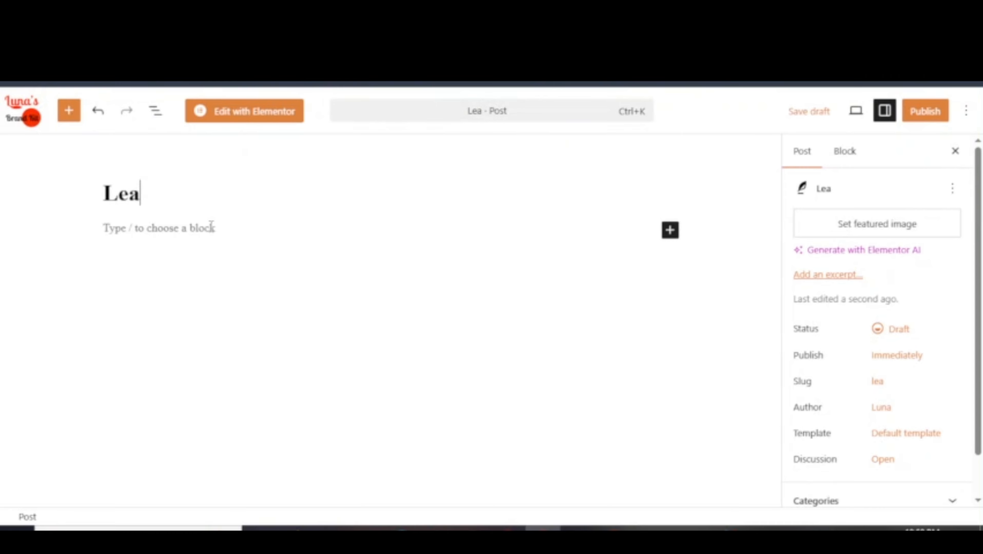
text(rn wordp)
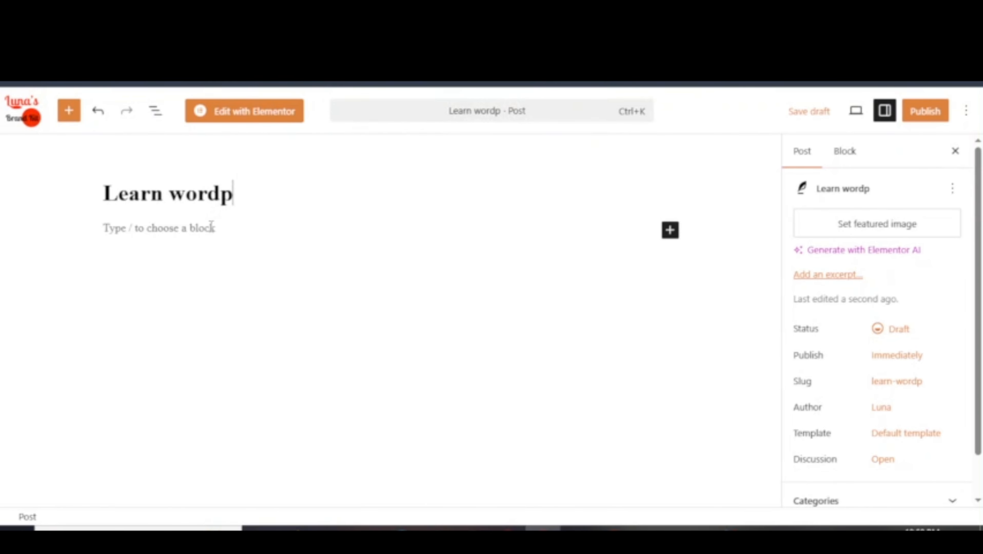
text(ress for fr)
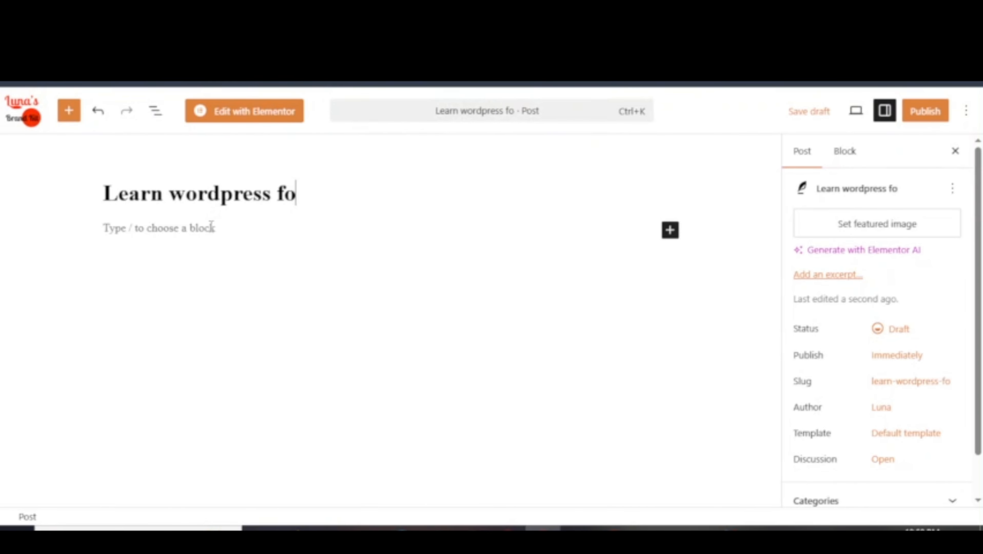
text(ee)
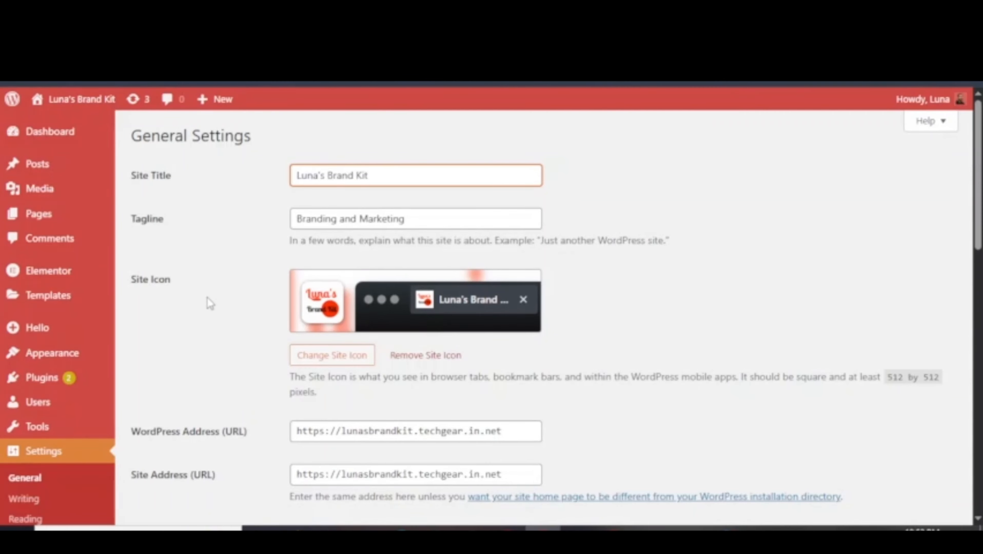
drag(138, 279, 166, 279)
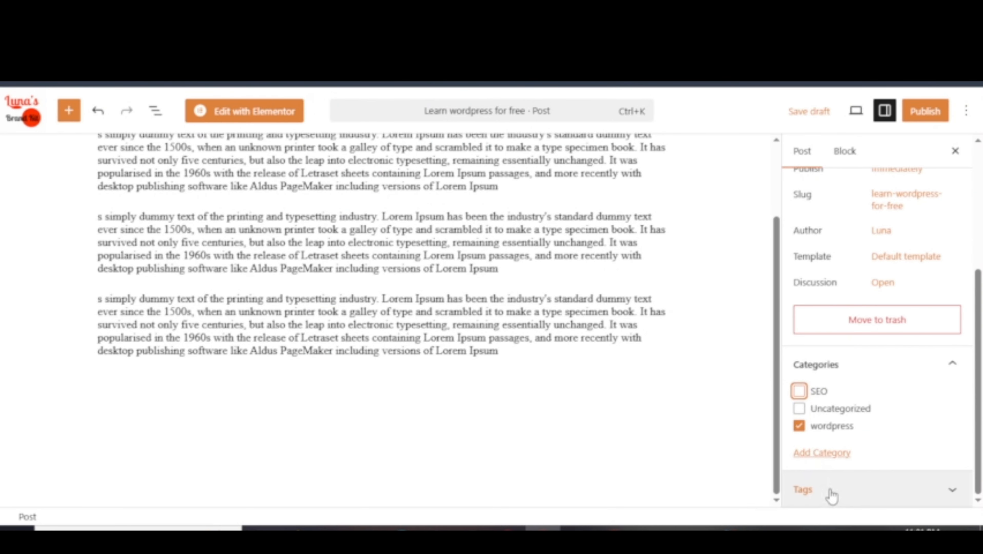
click(831, 495)
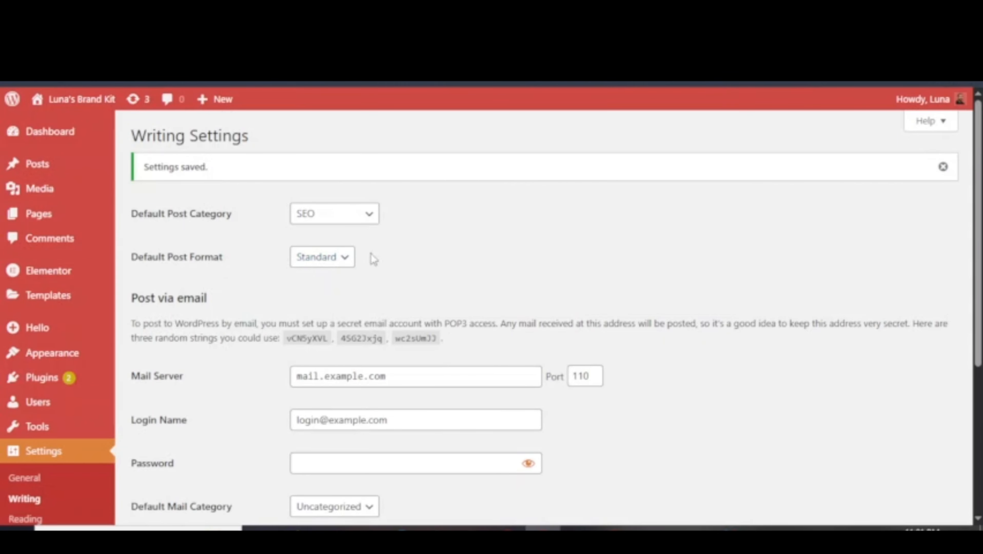
click(327, 263)
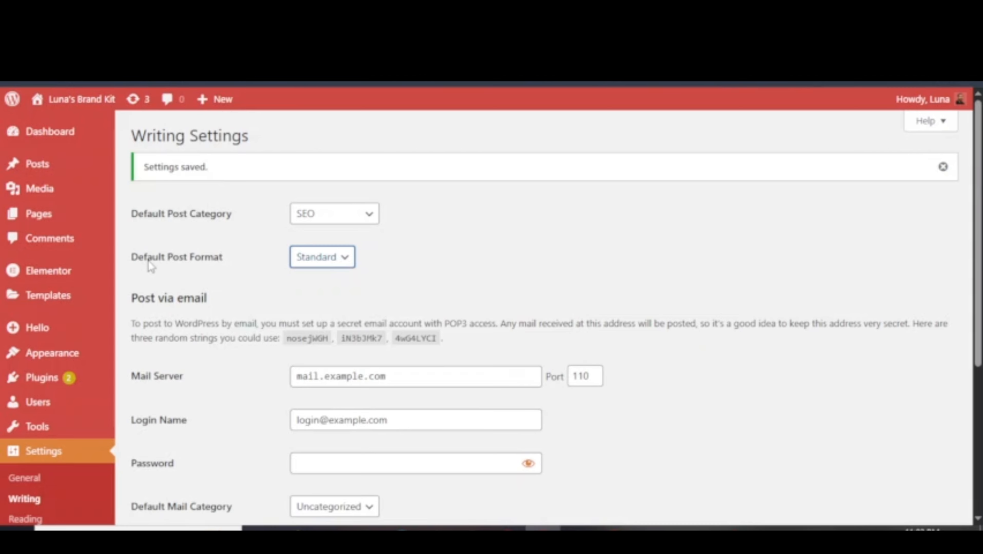
scroll(346, 267, down, 2)
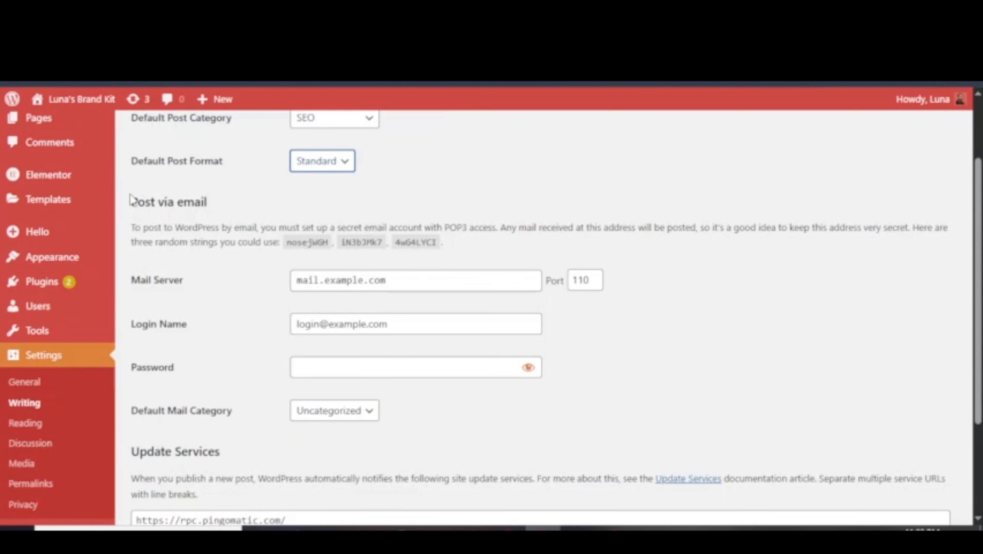
drag(132, 202, 285, 240)
click(134, 197)
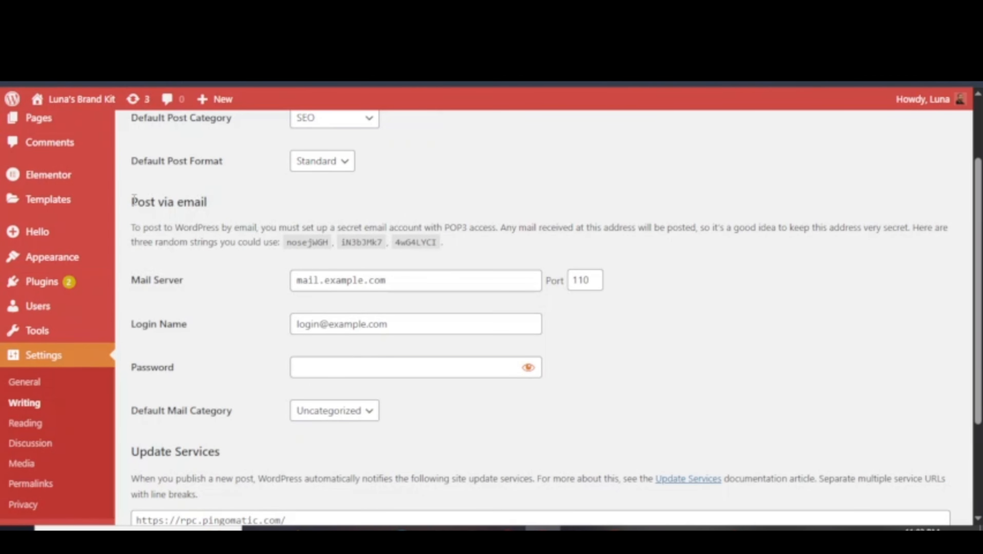
drag(132, 202, 476, 245)
double_click(457, 230)
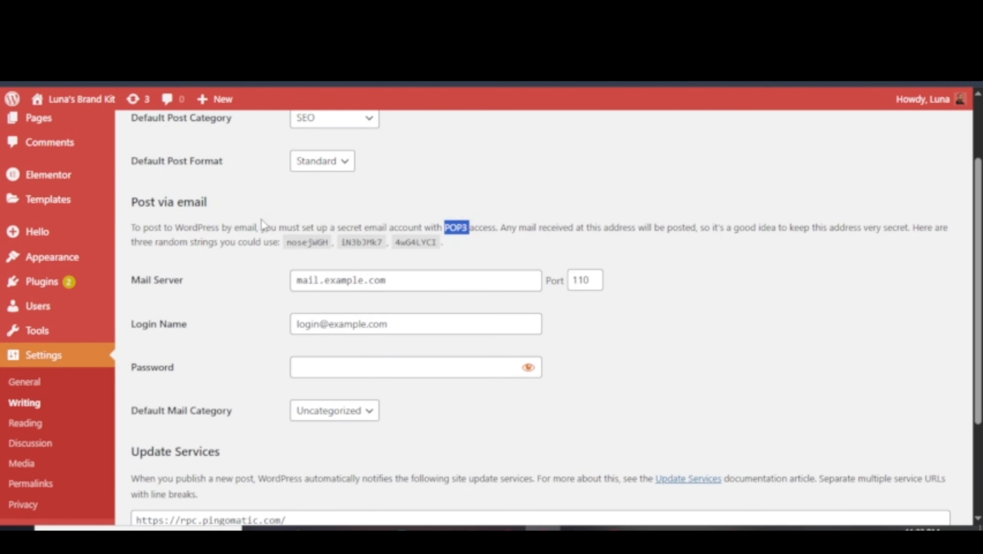
triple_click(242, 226)
click(135, 207)
drag(132, 198, 491, 242)
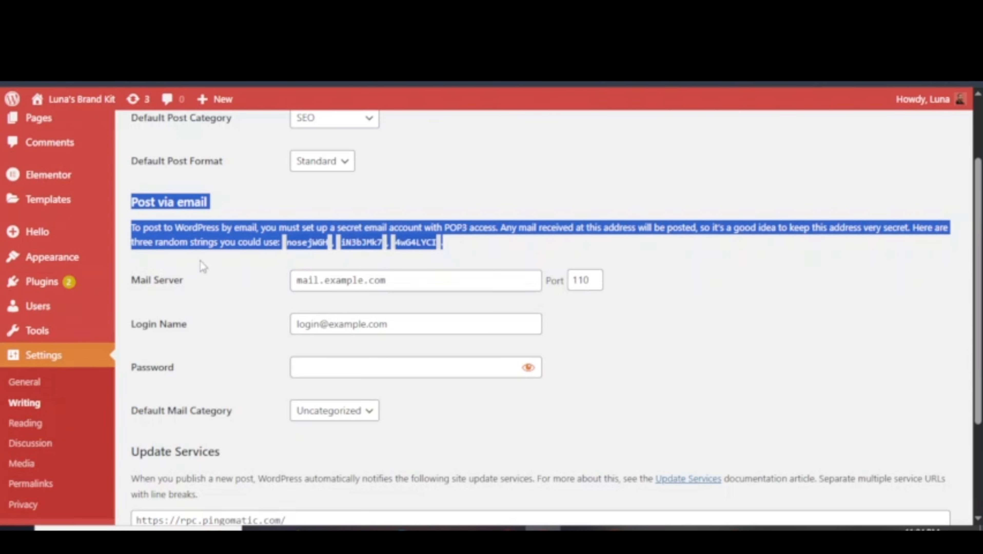
click(213, 276)
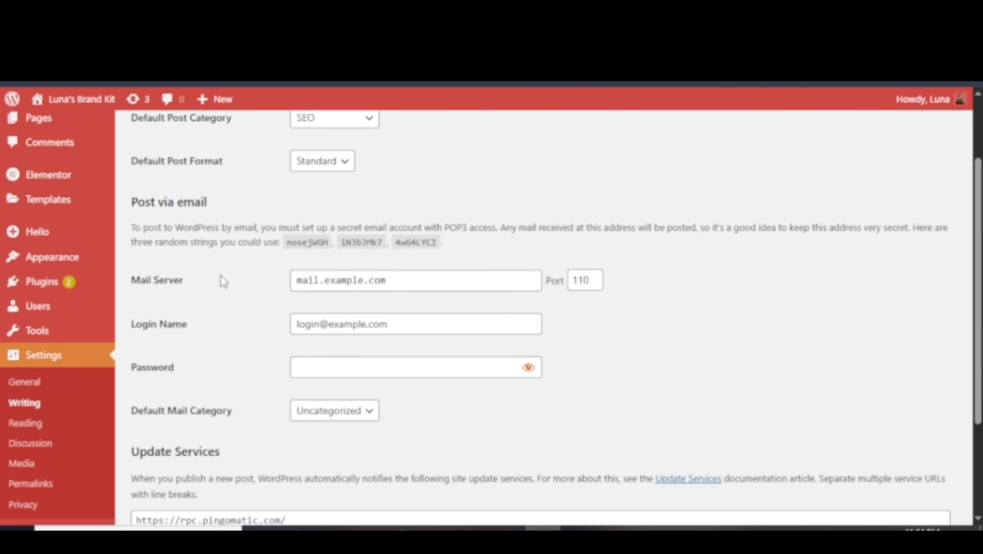
drag(133, 280, 187, 280)
click(241, 279)
drag(144, 202, 184, 203)
click(225, 201)
drag(150, 324, 167, 324)
scroll(218, 378, down, 3)
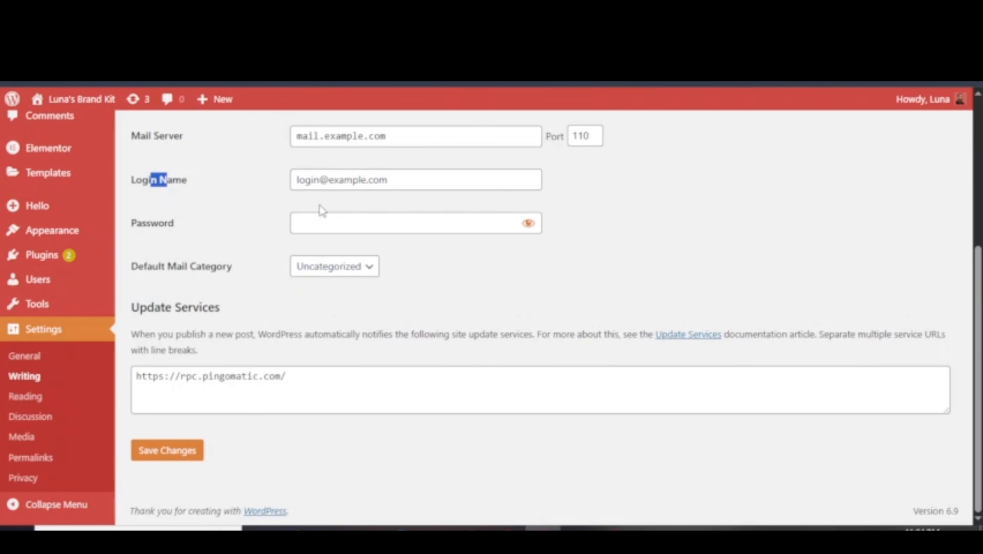
scroll(264, 244, up, 2)
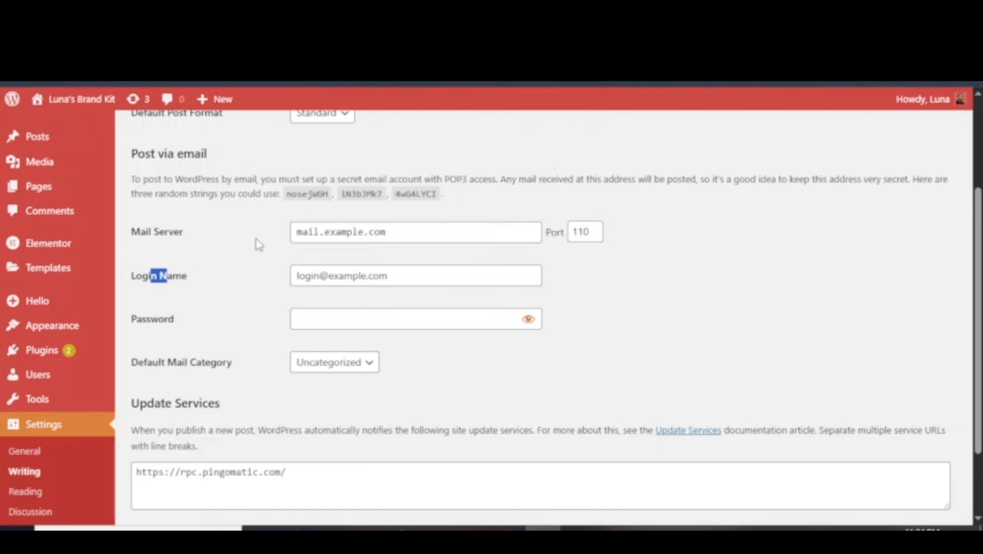
scroll(404, 292, up, 3)
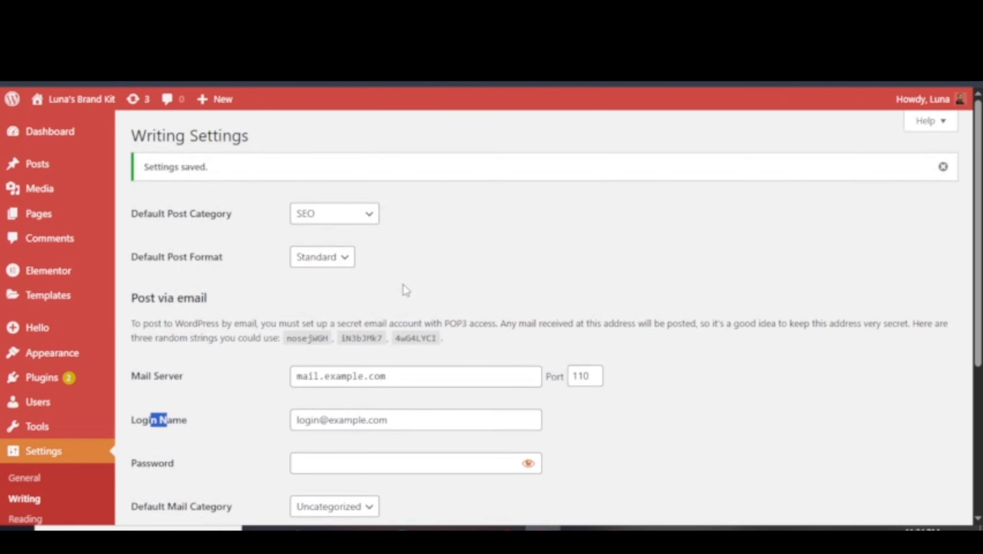
scroll(244, 304, down, 2)
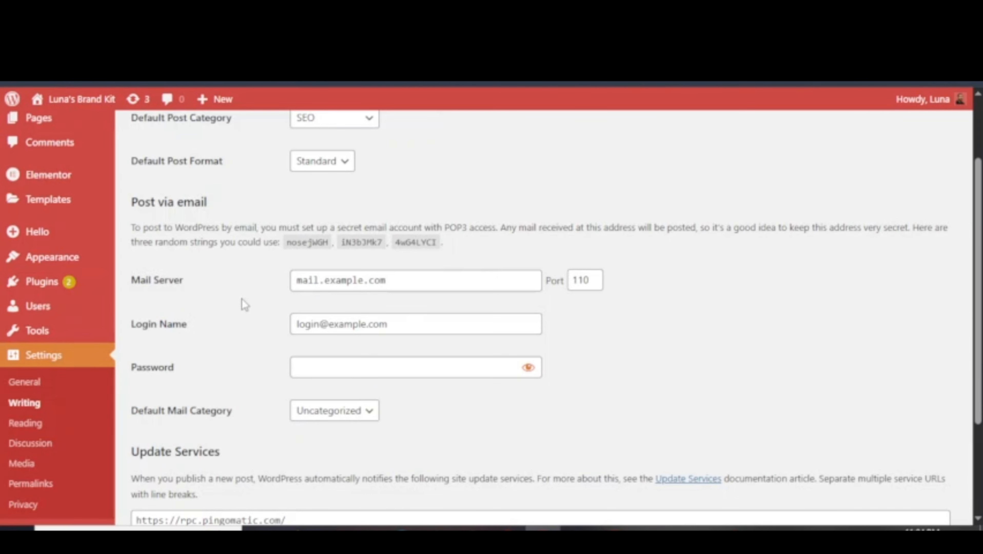
scroll(244, 304, down, 3)
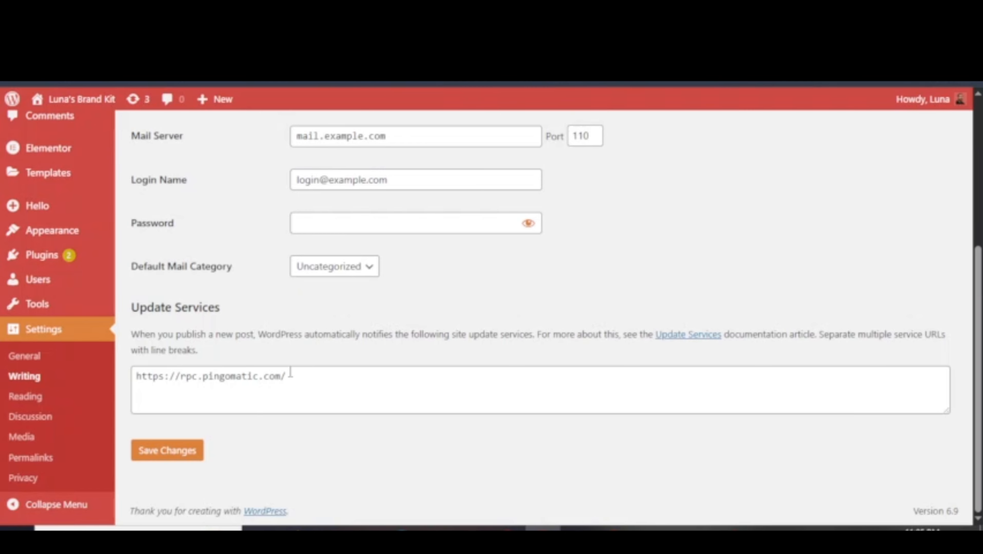
click(171, 449)
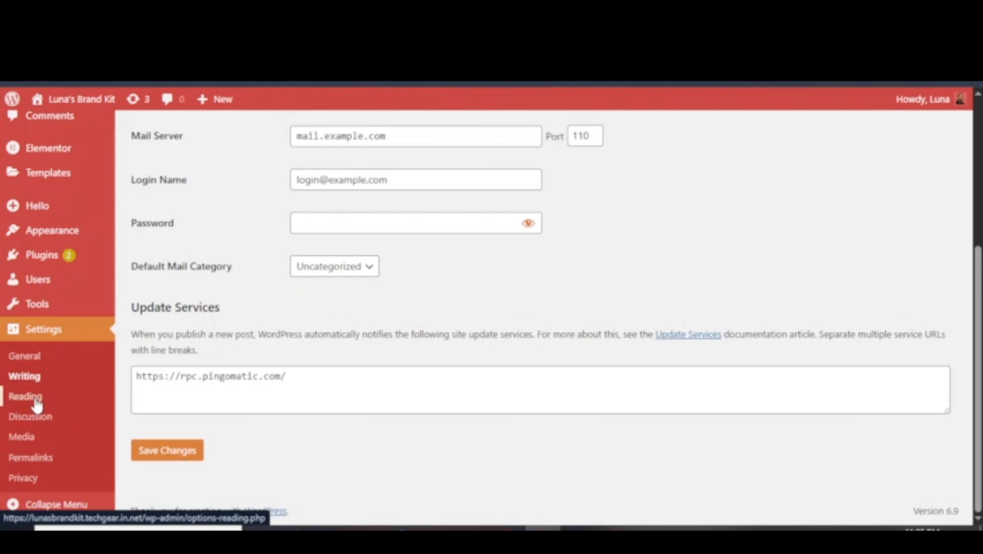
Switch the homepage to 'Your latest posts', then back to the static page Home.
click(36, 400)
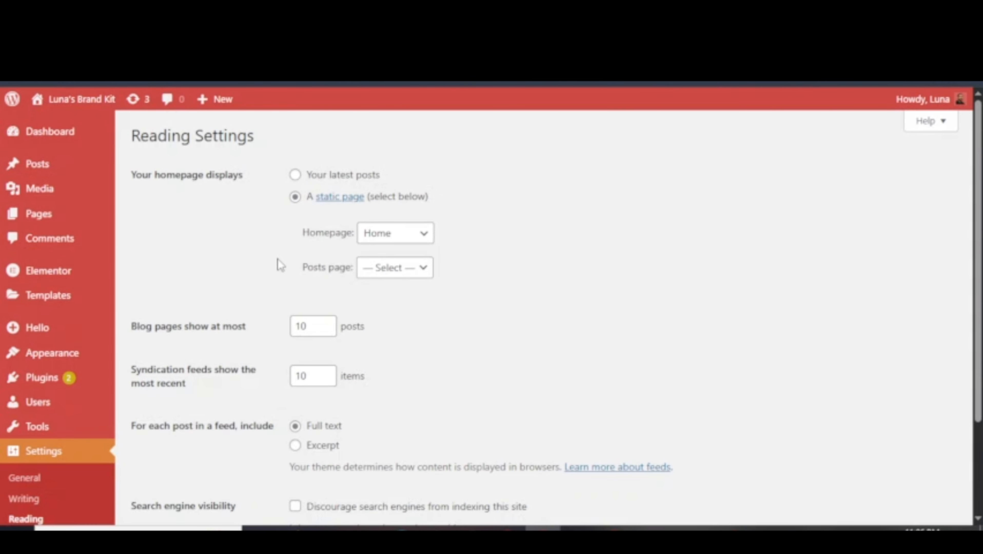
drag(131, 175, 243, 176)
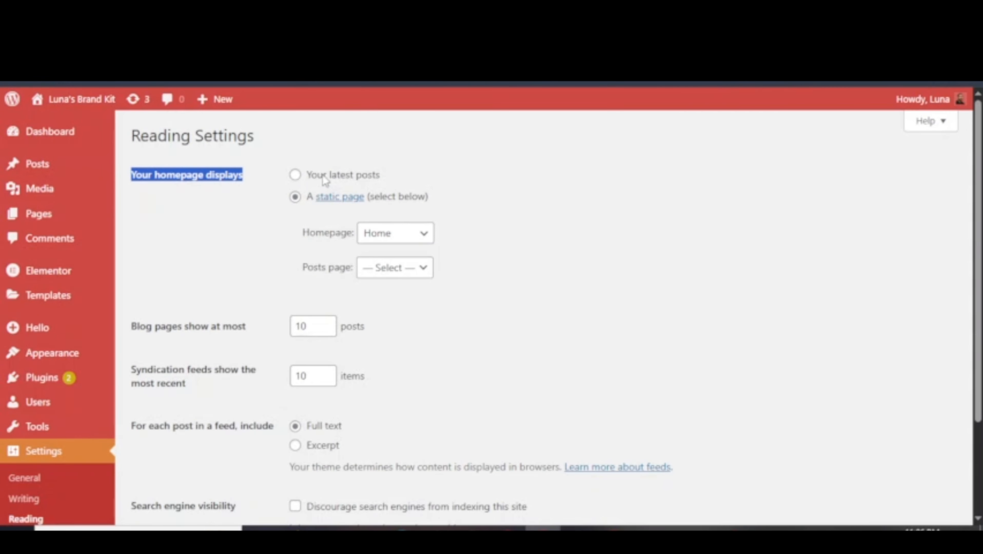
click(295, 175)
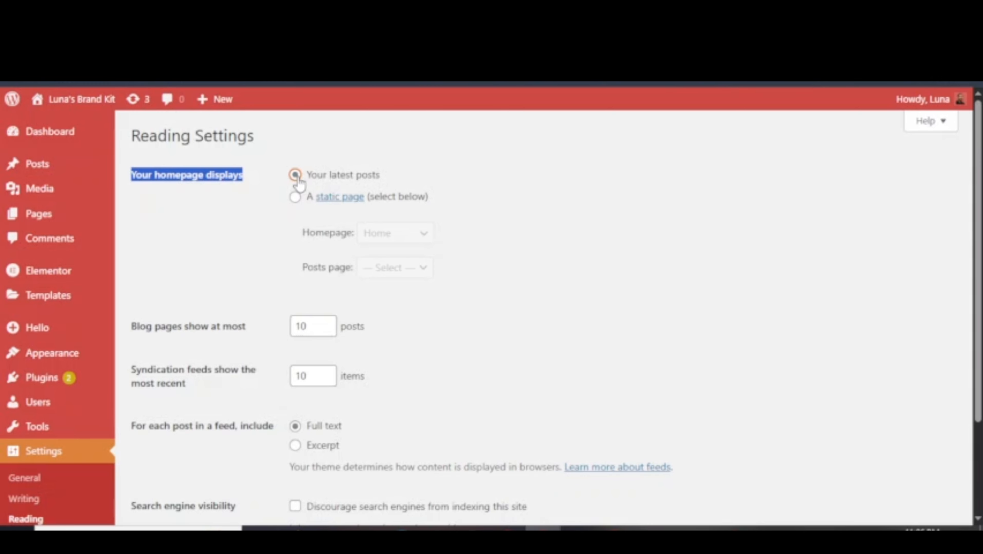
triple_click(323, 176)
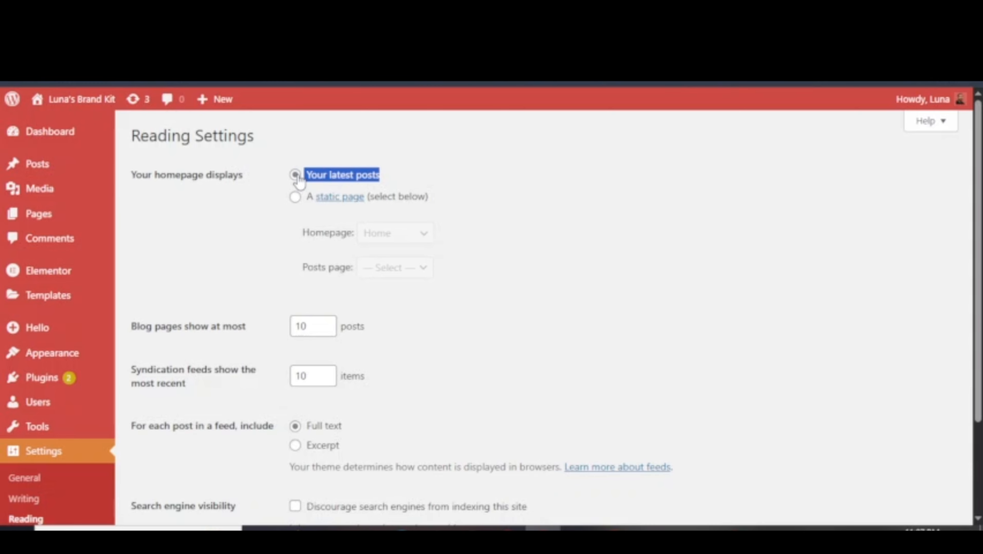
click(294, 200)
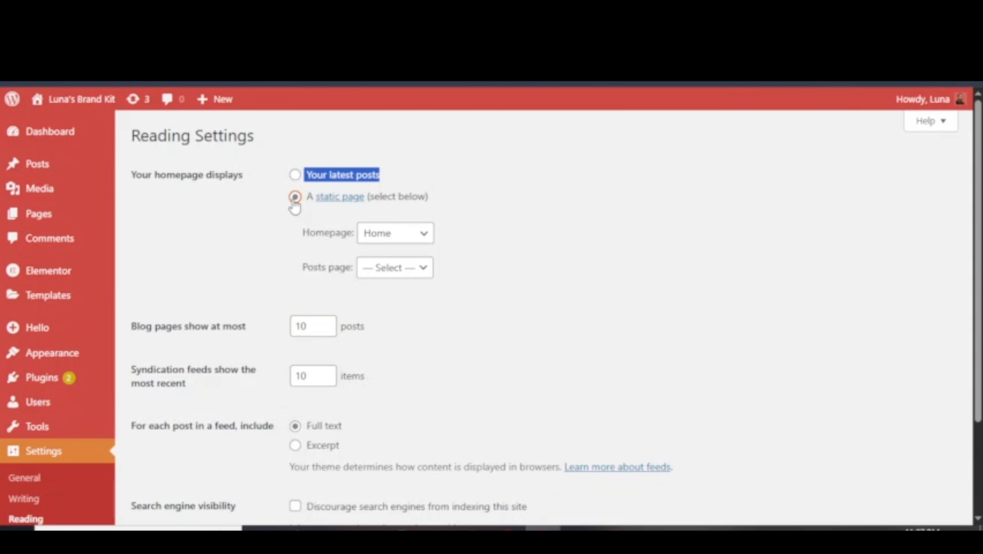
click(421, 232)
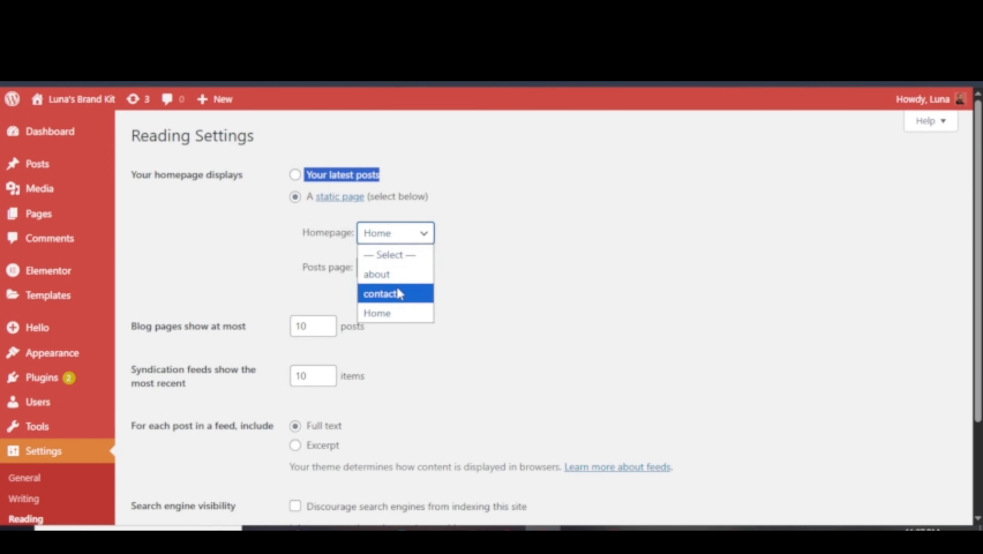
click(466, 260)
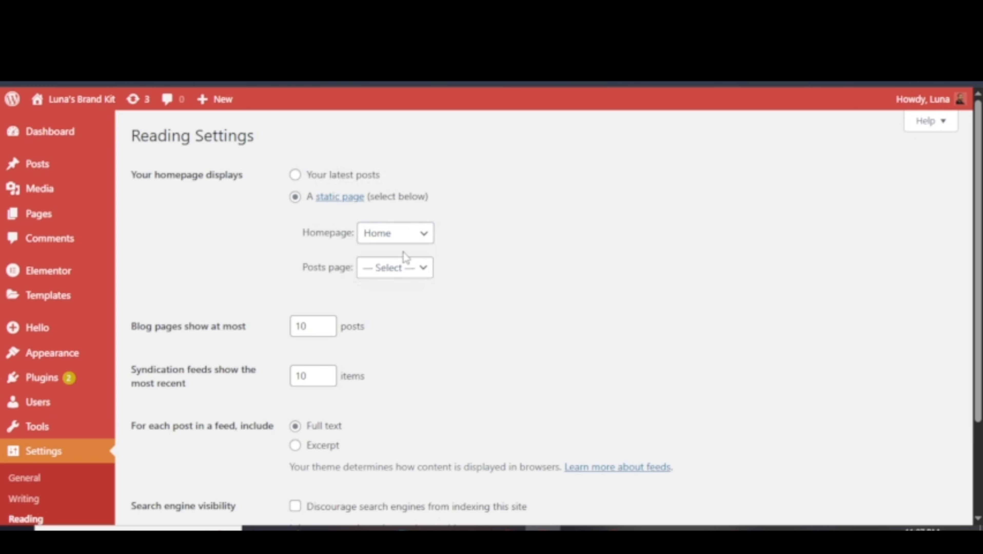
click(393, 268)
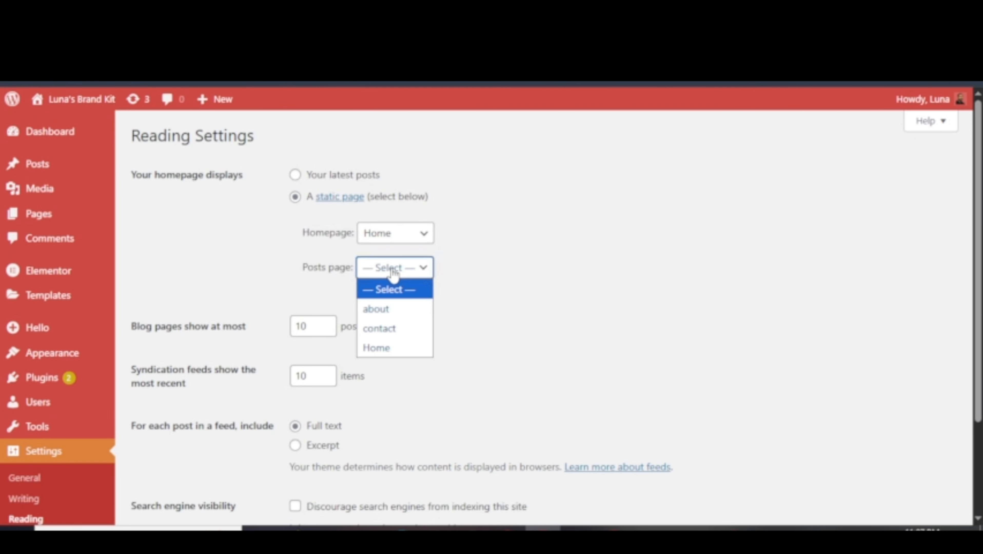
click(471, 287)
click(402, 271)
scroll(125, 242, down, 3)
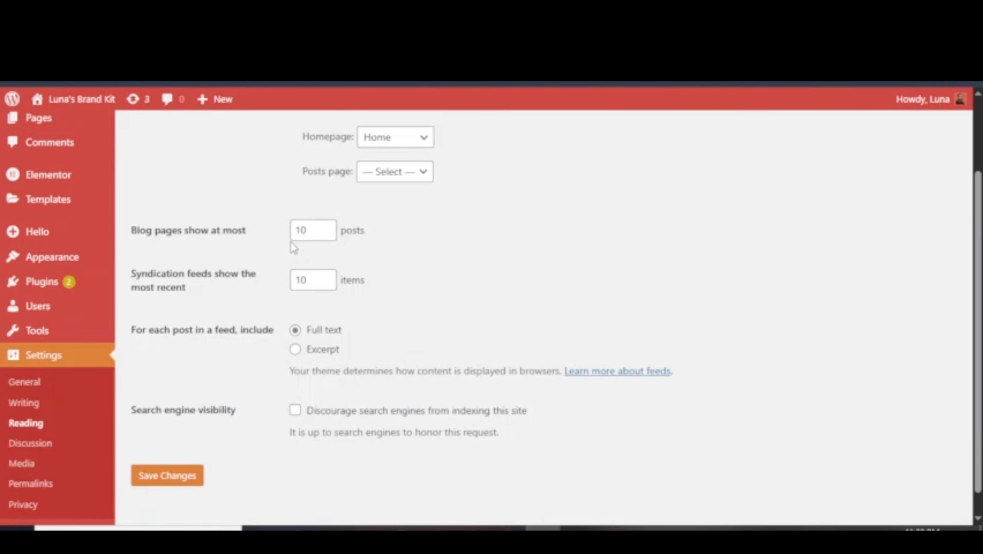
click(317, 230)
click(401, 241)
double_click(304, 230)
text(2)
key(BackSpace)
text(50)
double_click(305, 230)
text(10)
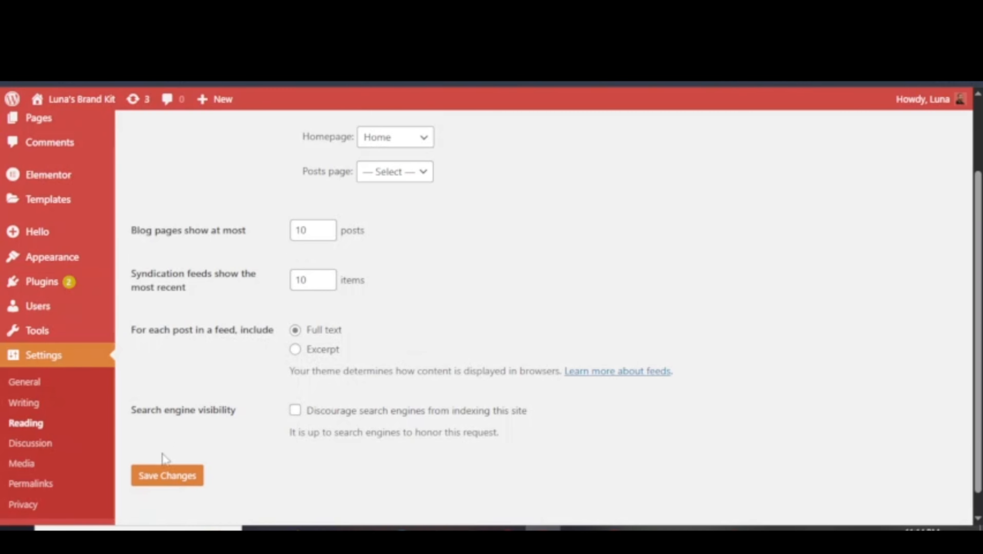
Save the Reading settings with Home as the homepage and 10 posts per blog page.
click(178, 475)
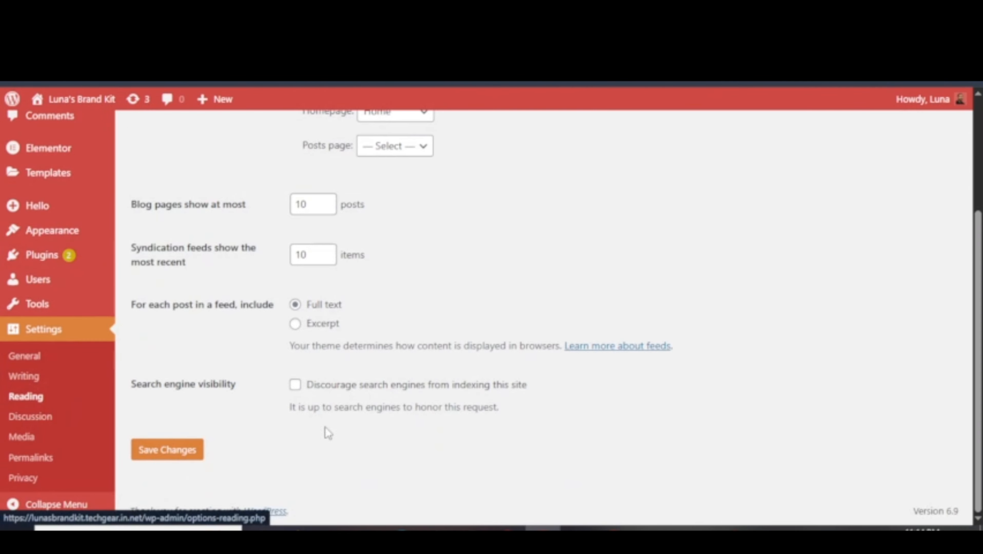
In Discussion settings, uncheck link notifications (pingbacks and trackbacks) from other blogs on new posts.
click(17, 419)
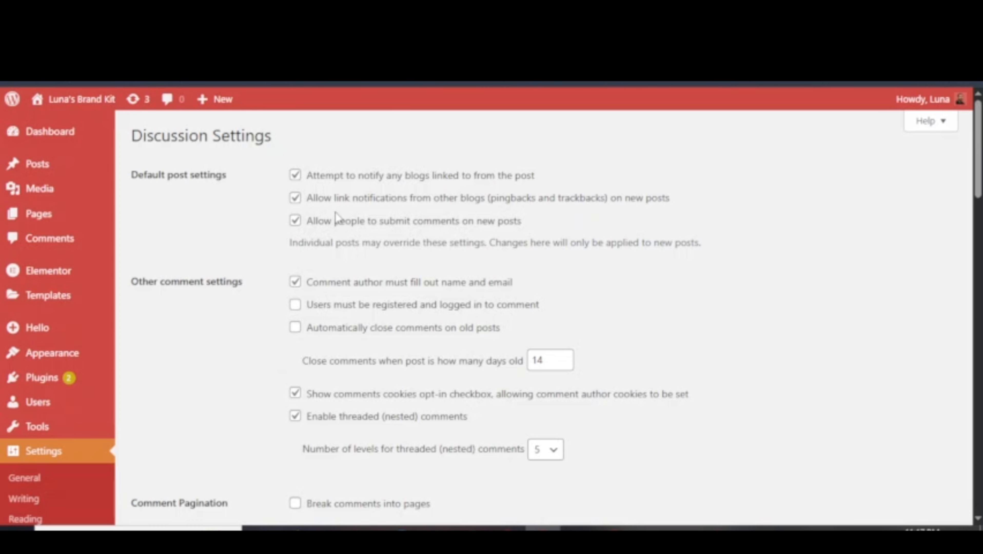
click(295, 199)
scroll(424, 255, down, 2)
drag(147, 186, 243, 188)
click(256, 212)
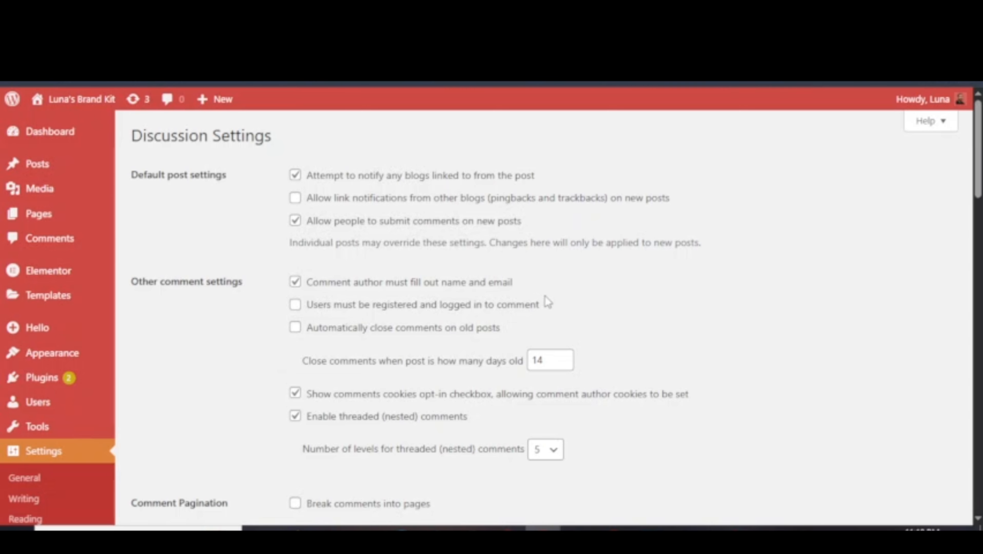
scroll(374, 312, down, 2)
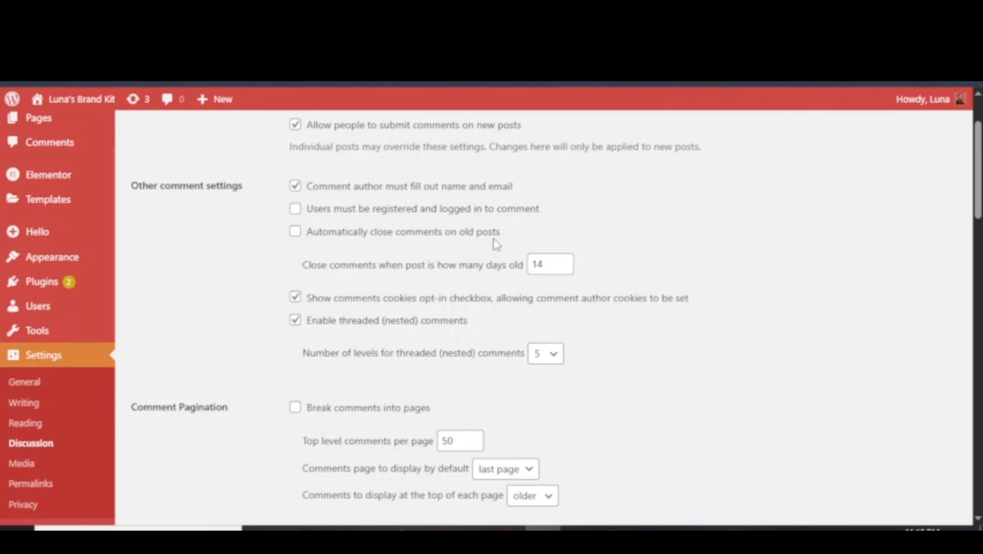
Enable automatic closing of comments on posts older than 14 days.
click(419, 236)
drag(309, 265, 497, 274)
click(628, 265)
double_click(534, 264)
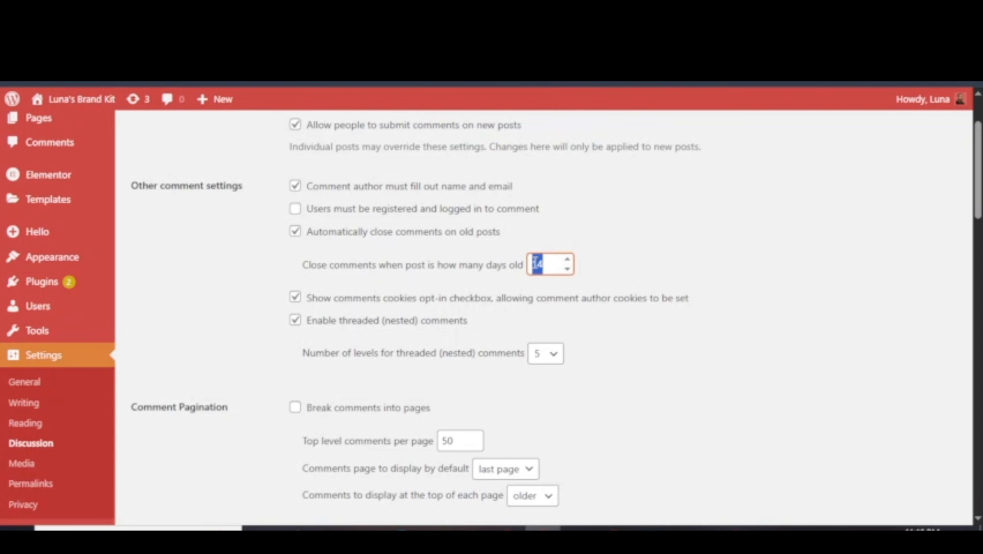
text(20)
key(BackSpace)
key(BackSpace)
text(14)
Review the Comment Pagination and email notification settings, leaving pagination off.
scroll(410, 349, down, 2)
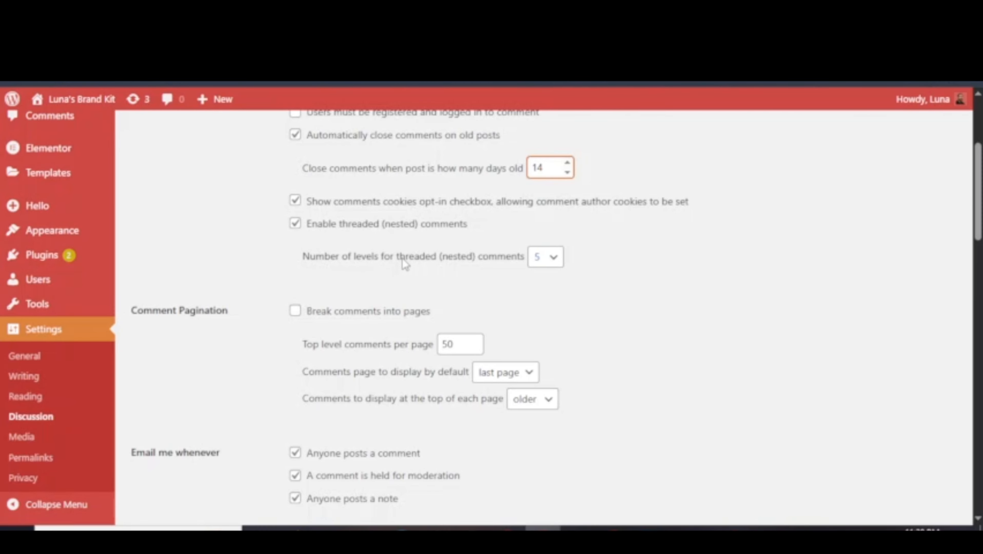
scroll(406, 266, down, 2)
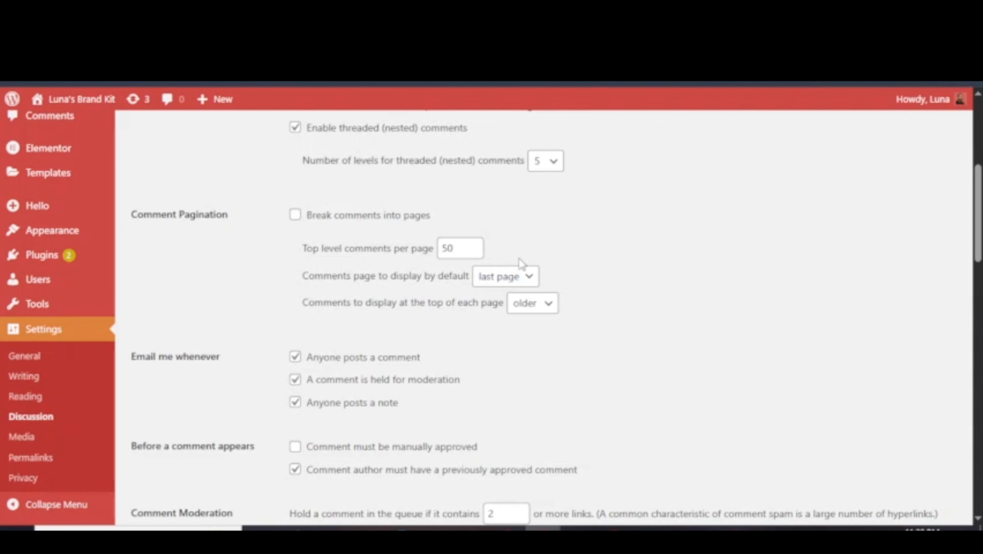
scroll(312, 263, up, 2)
scroll(378, 263, down, 2)
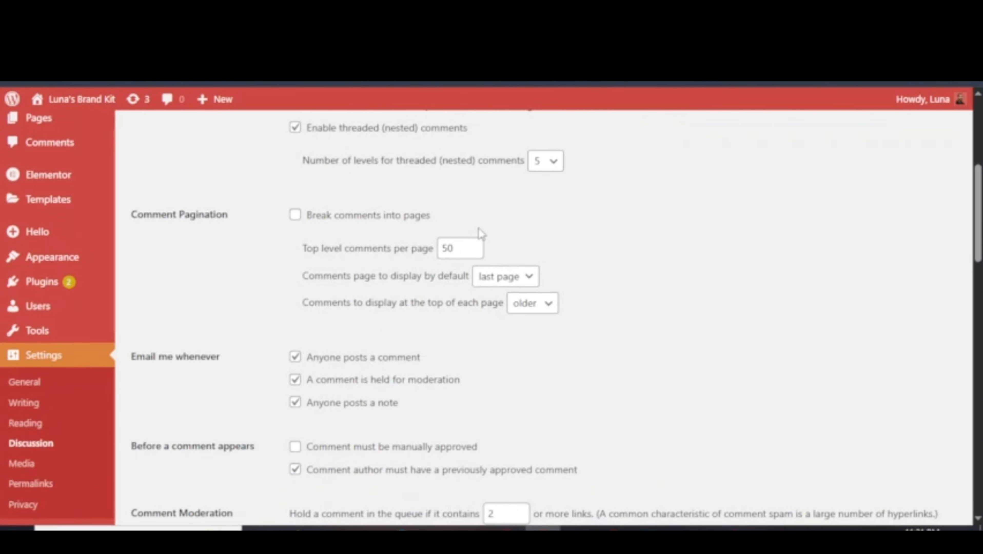
scroll(478, 227, up, 4)
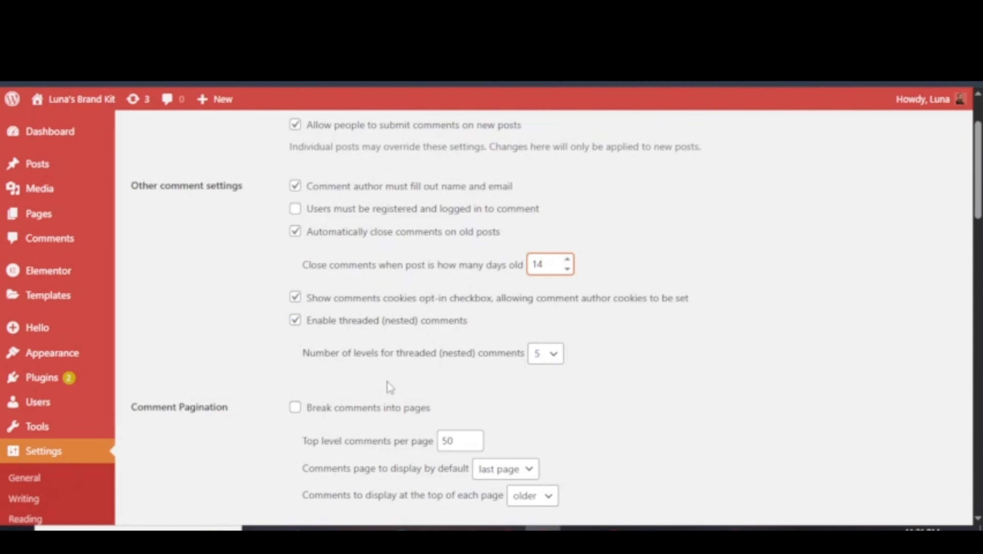
scroll(389, 388, down, 4)
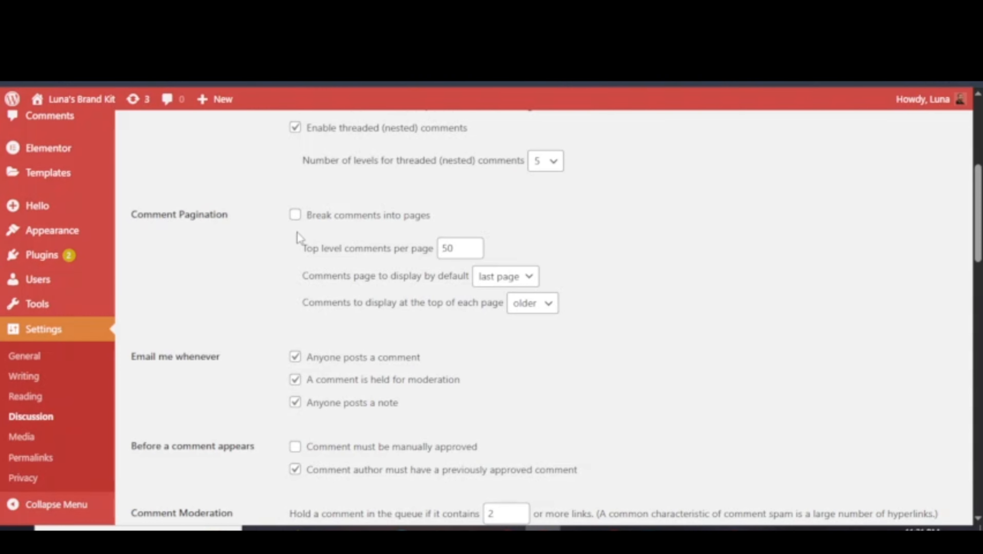
triple_click(156, 217)
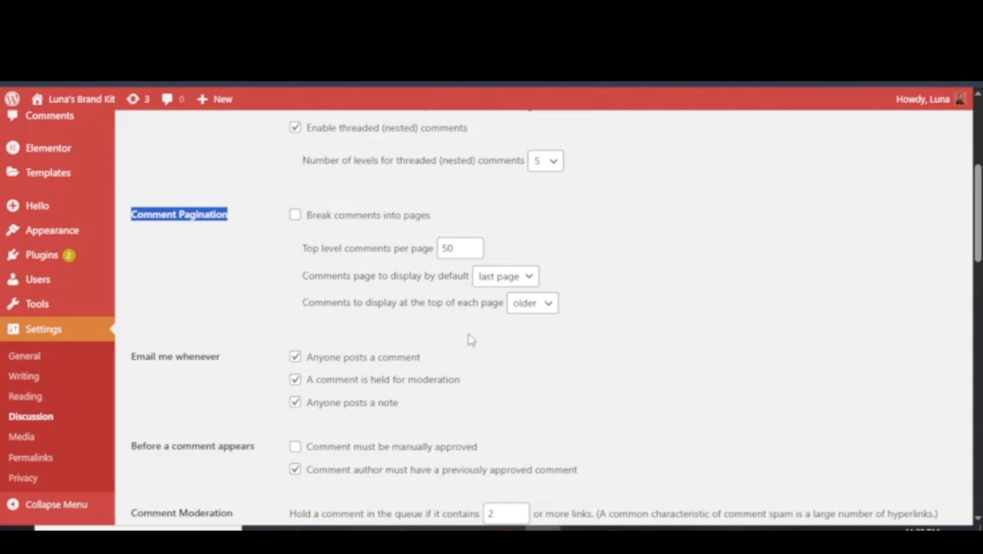
scroll(149, 281, down, 2)
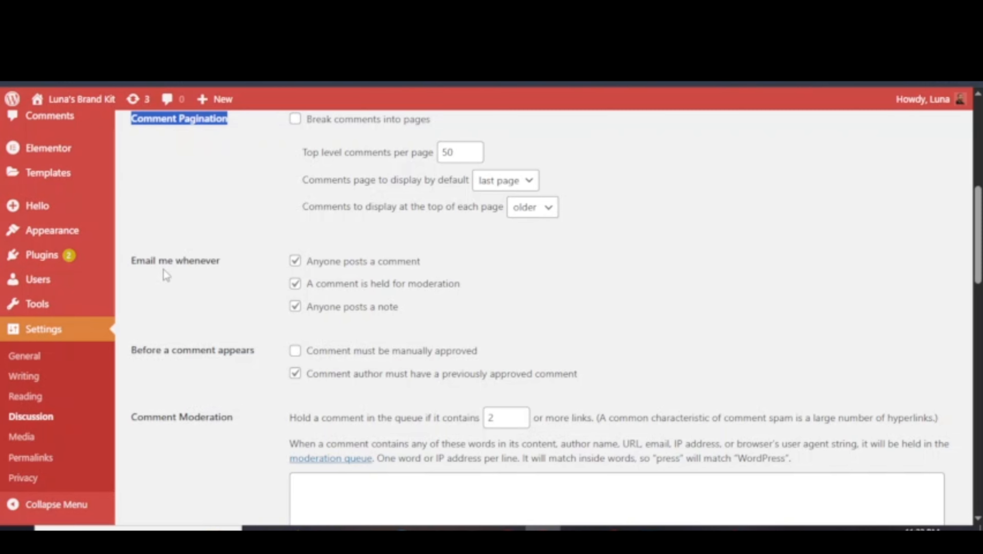
Require manual approval for every comment, keeping the held-for-moderation e-mail on.
click(209, 288)
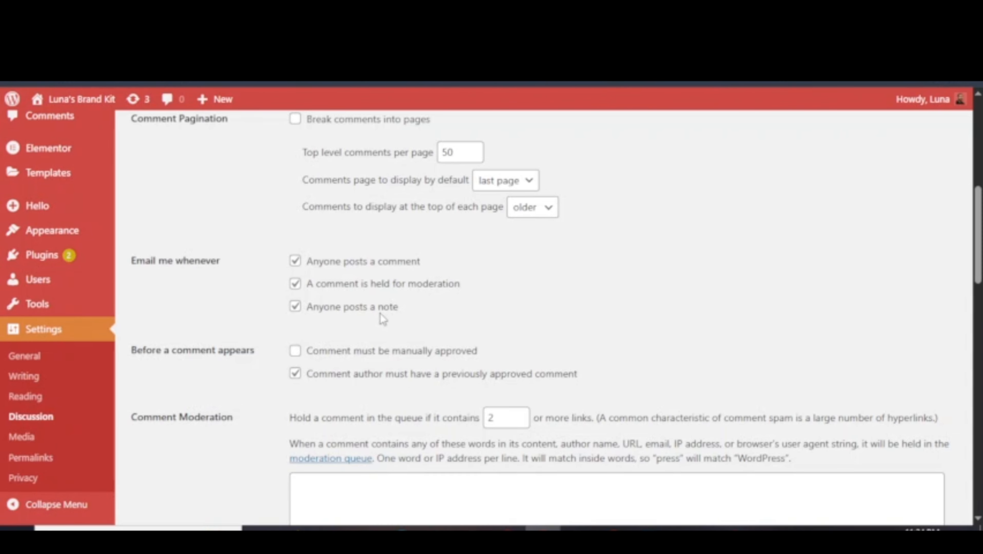
scroll(200, 299, down, 2)
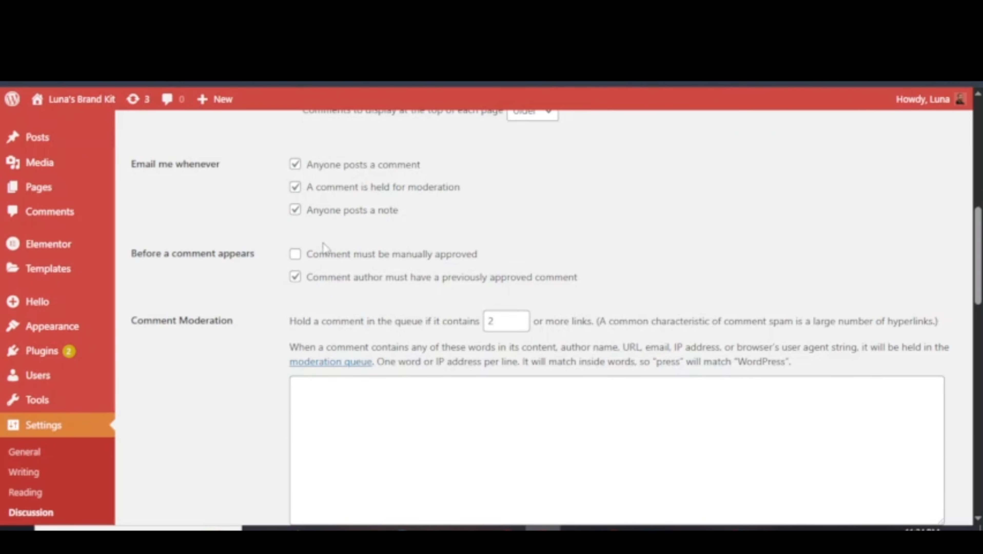
click(295, 187)
click(296, 186)
click(296, 254)
Review the Comment Moderation section, leaving its keywords box unchanged.
scroll(147, 231, down, 2)
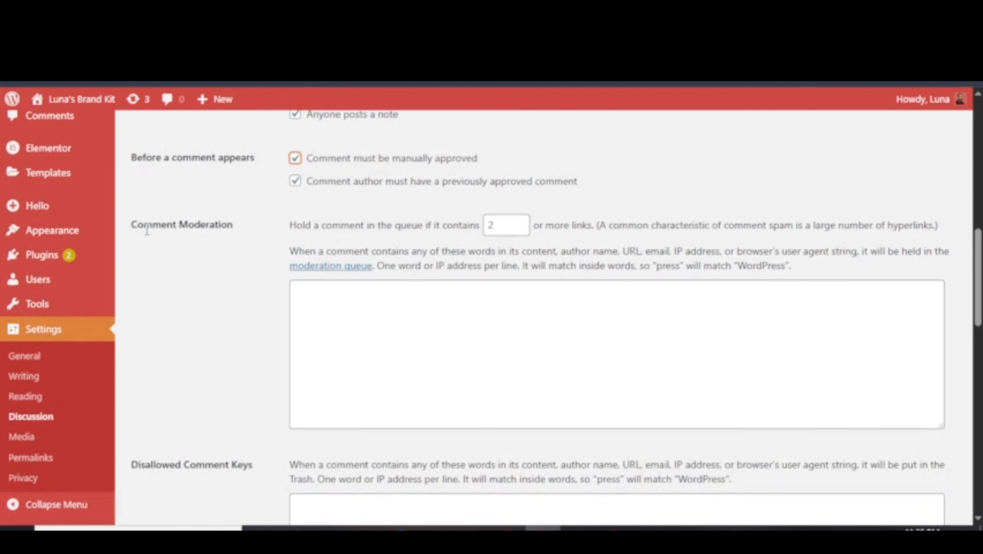
drag(147, 231, 281, 246)
click(285, 248)
click(337, 299)
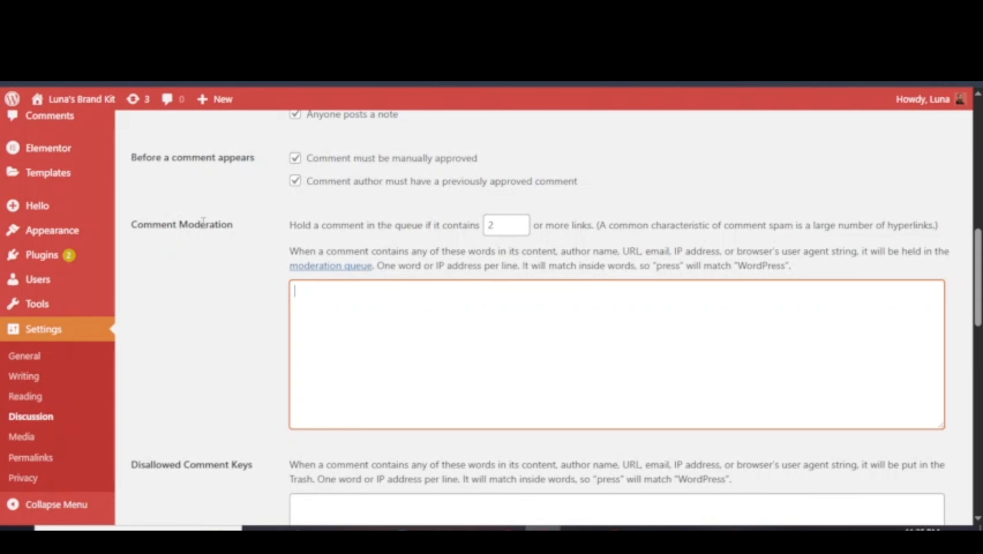
drag(201, 225, 250, 233)
click(262, 242)
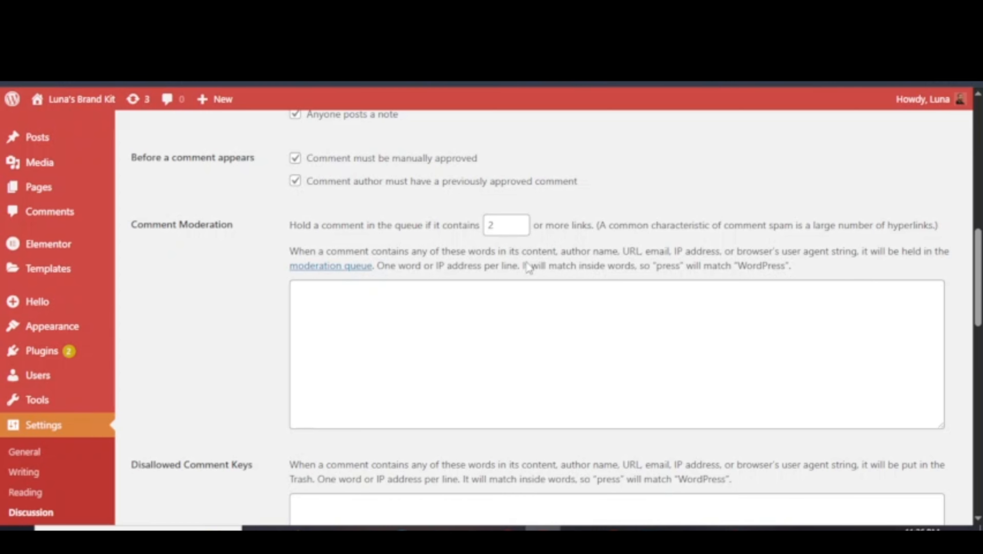
Review the Disallowed Comment Keys section, leaving it empty.
scroll(159, 279, down, 5)
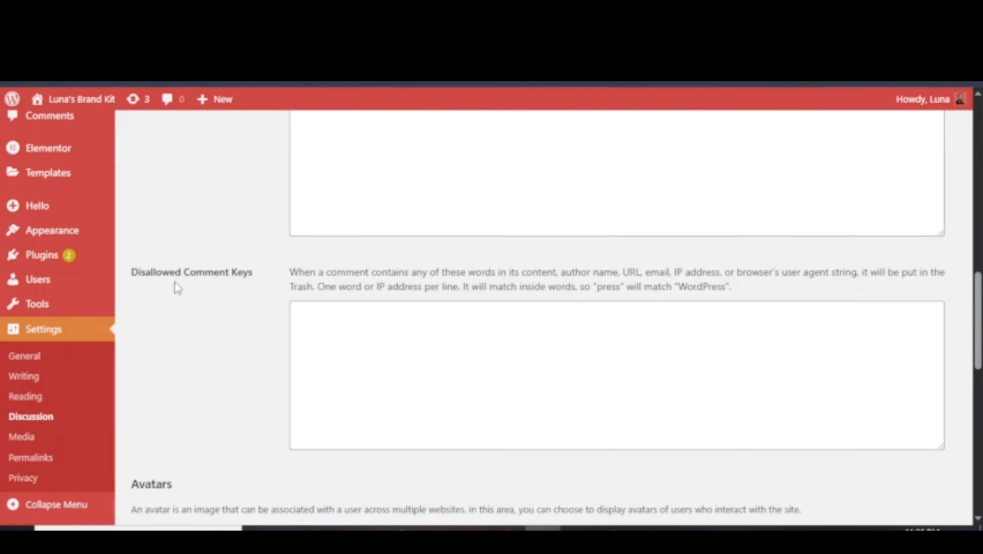
drag(184, 272, 256, 273)
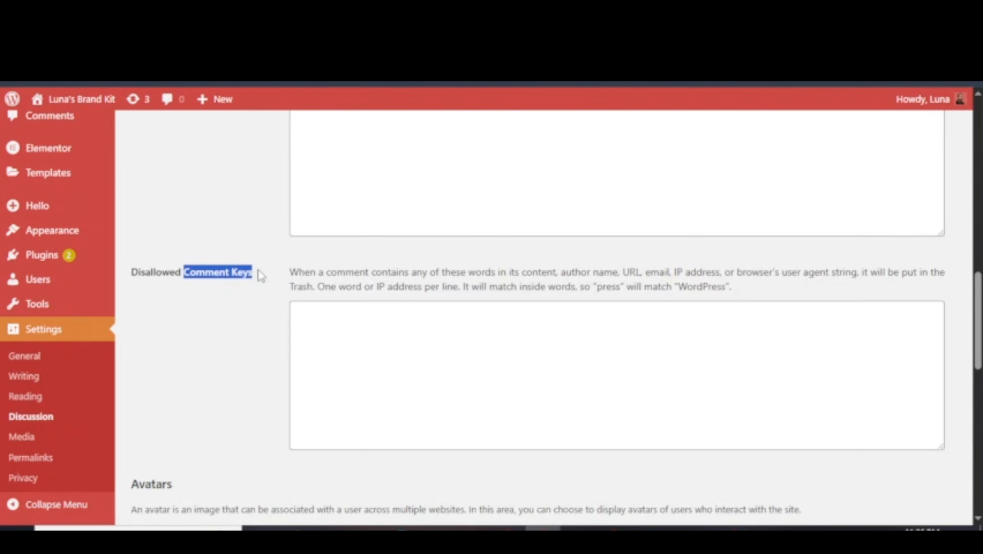
click(318, 314)
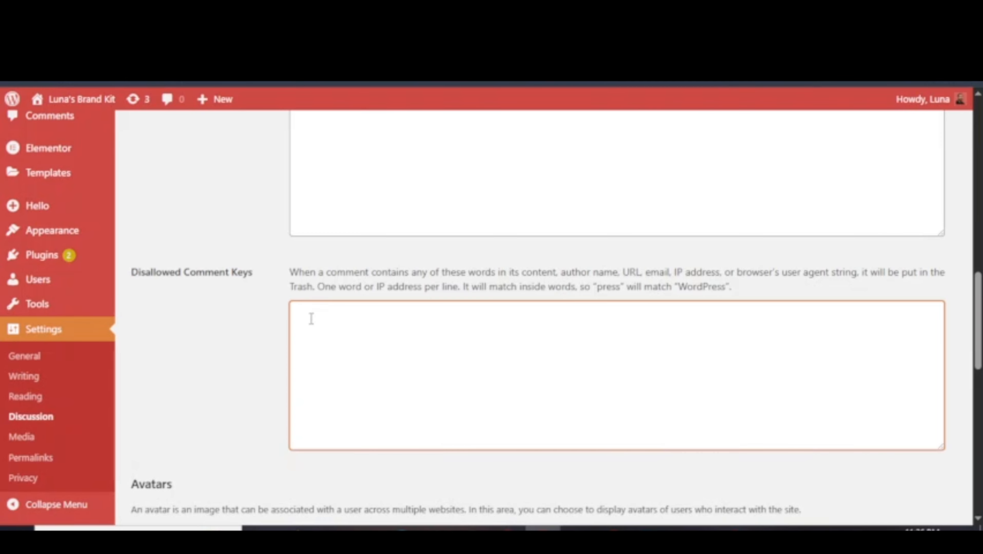
drag(169, 272, 231, 271)
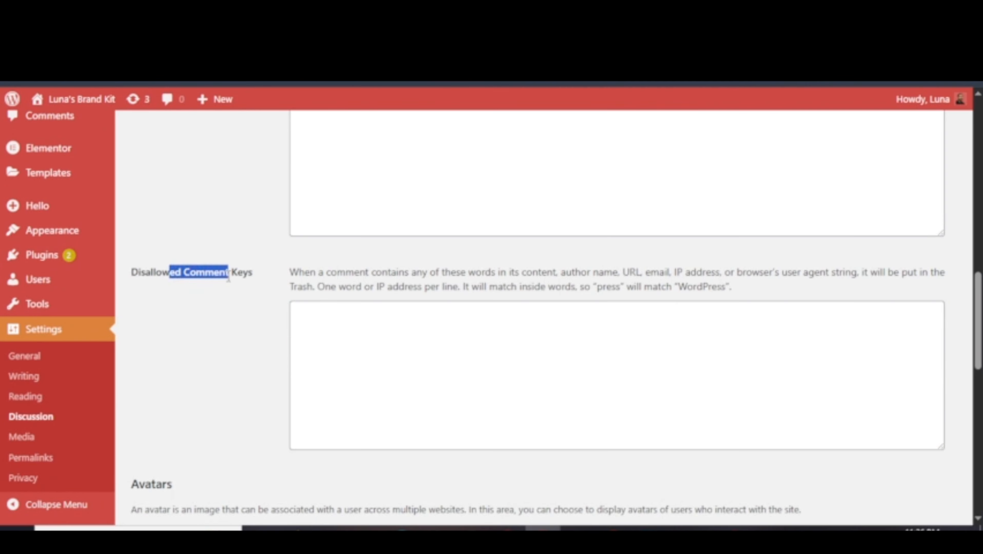
click(261, 317)
scroll(276, 300, down, 5)
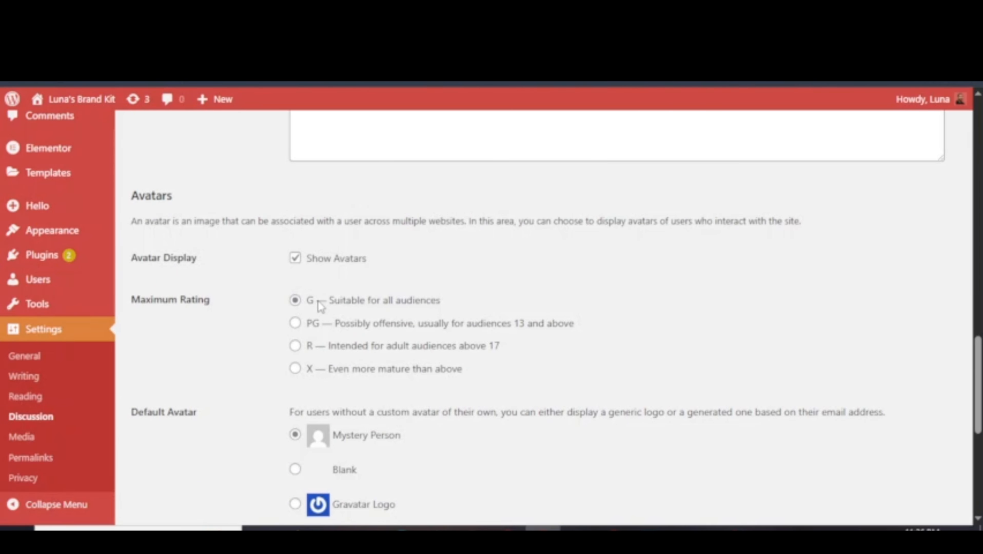
Review the avatar Maximum Rating options, keeping G selected.
drag(318, 302, 435, 305)
click(481, 302)
drag(465, 377, 338, 333)
click(338, 333)
scroll(232, 322, down, 6)
scroll(233, 289, up, 3)
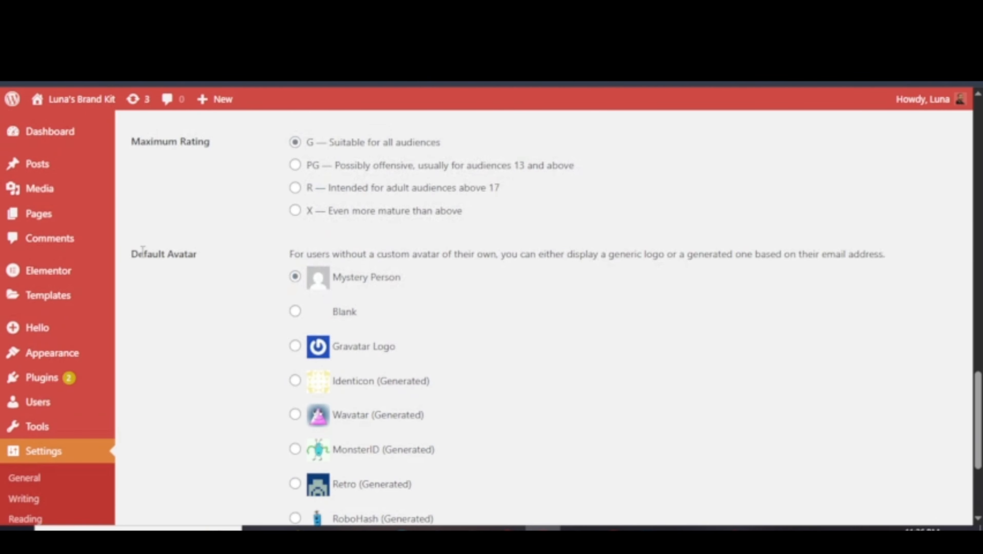
drag(143, 252, 198, 256)
scroll(426, 334, down, 2)
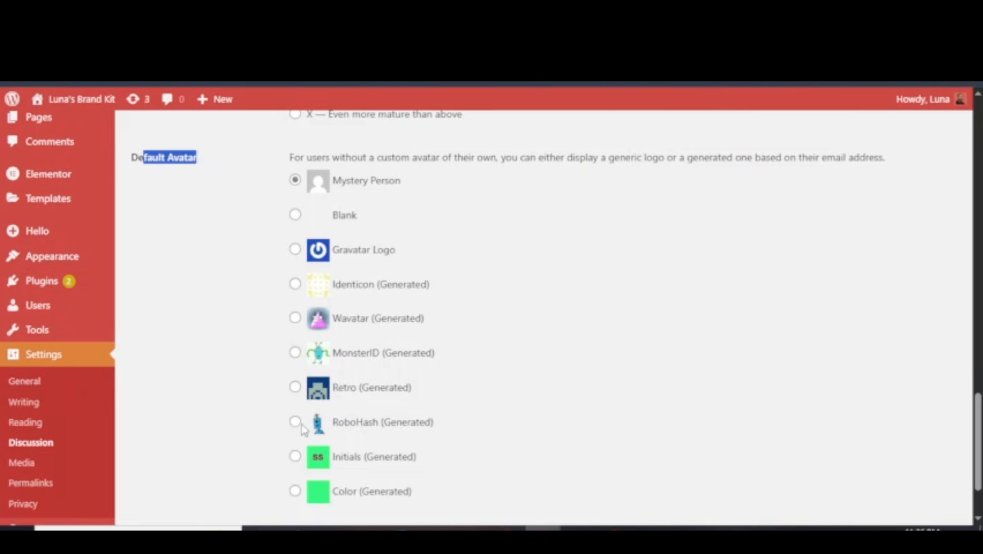
scroll(342, 415, down, 1)
scroll(343, 407, down, 2)
scroll(344, 407, up, 6)
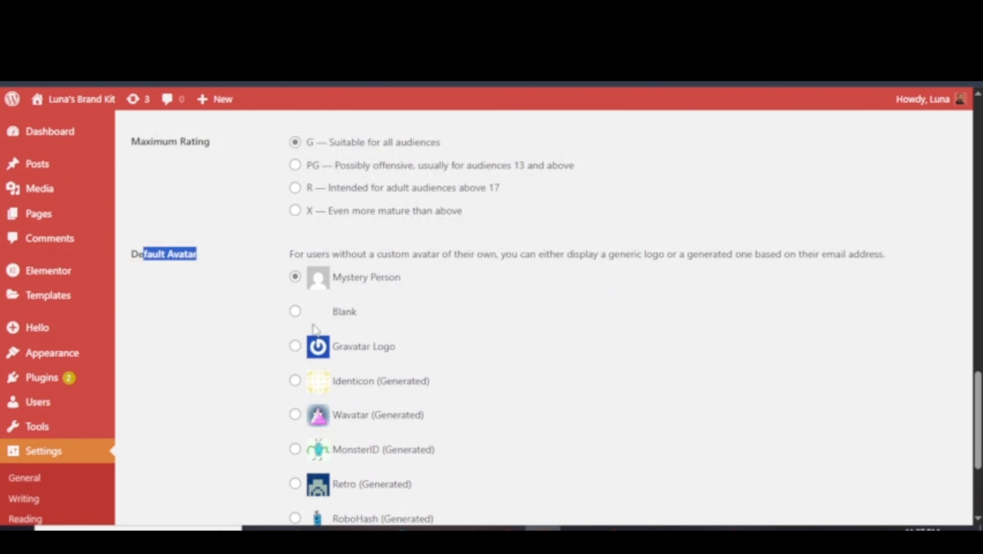
scroll(344, 407, down, 1)
scroll(315, 329, down, 2)
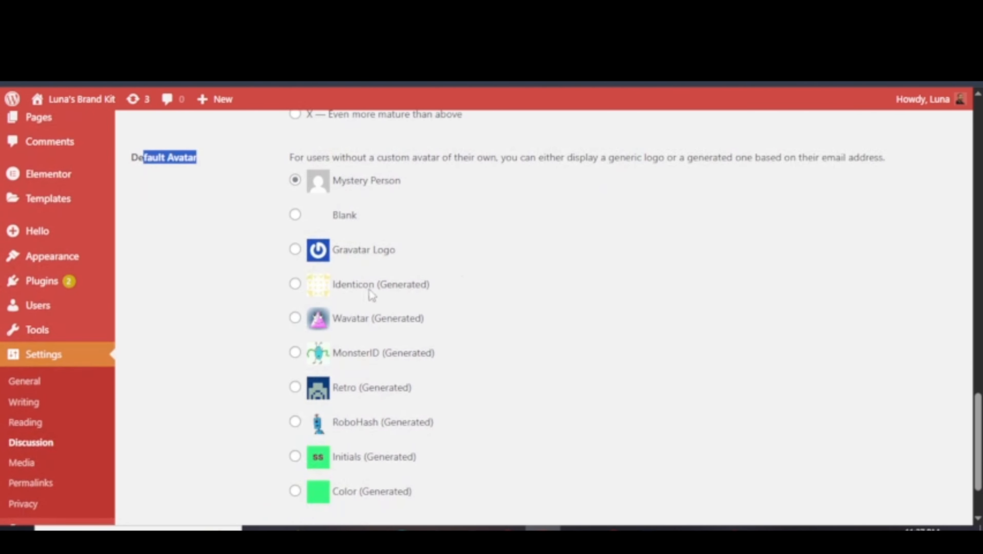
Set Retro (Generated) as the default avatar and go to Media settings.
click(294, 386)
click(295, 353)
click(295, 386)
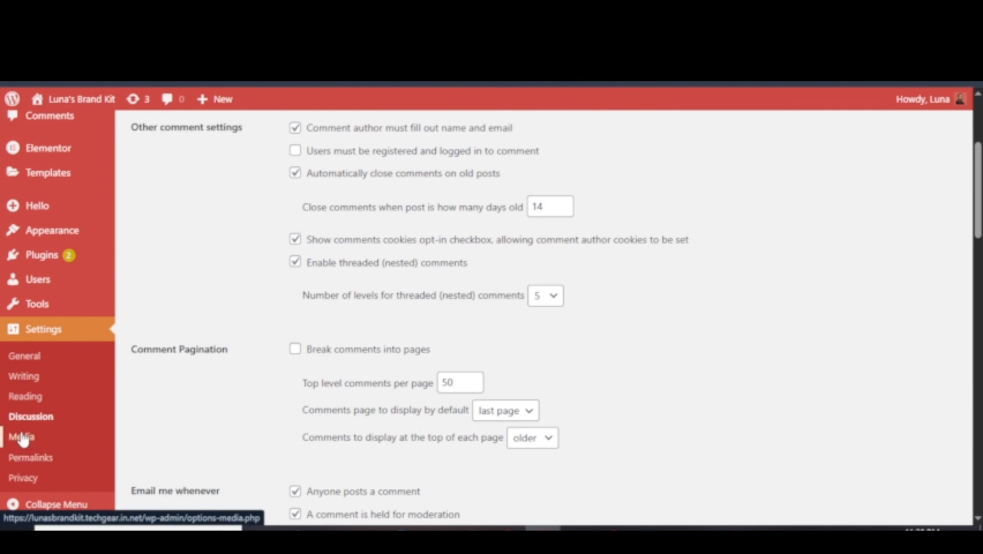
click(23, 440)
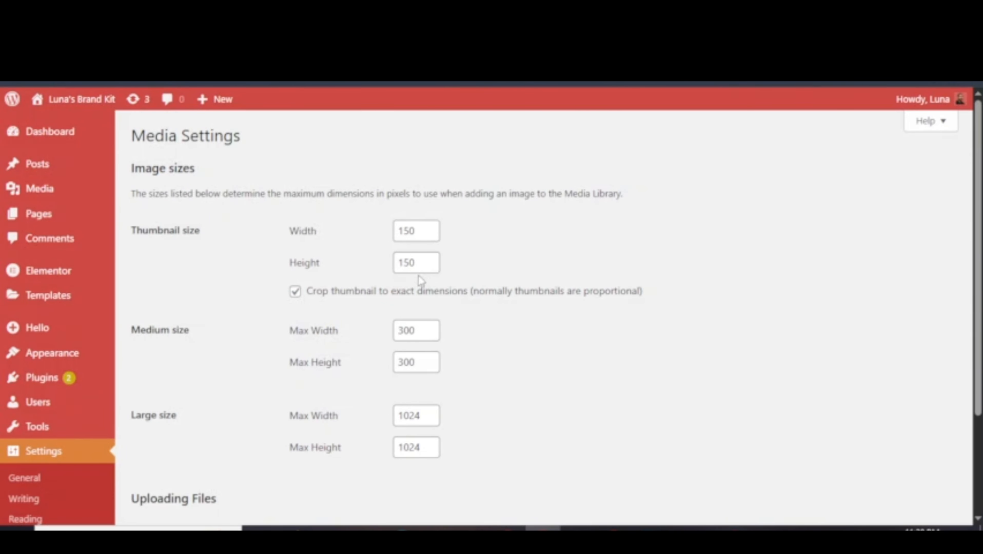
Review the Thumbnail (150×150) and Medium image size settings.
mouse_move(43, 192)
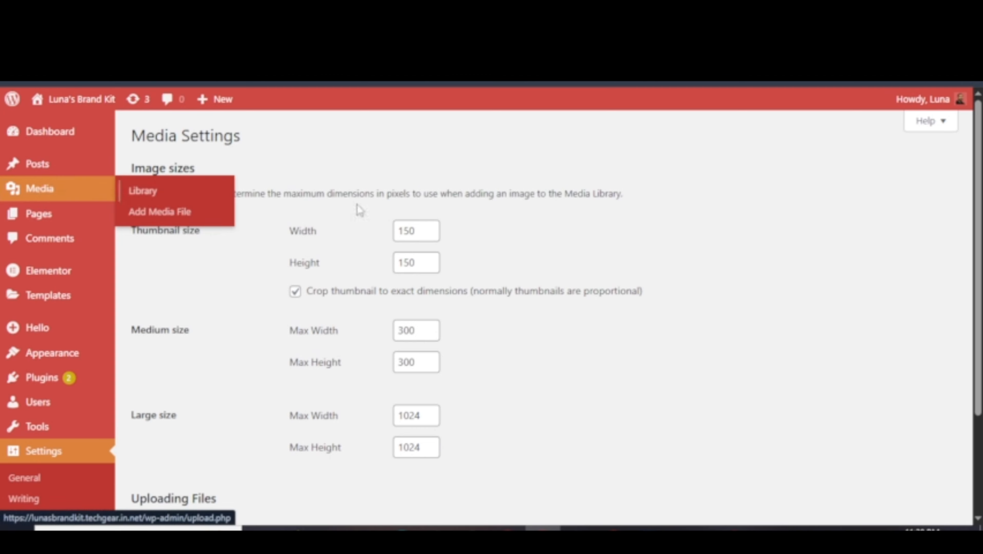
drag(200, 230, 150, 252)
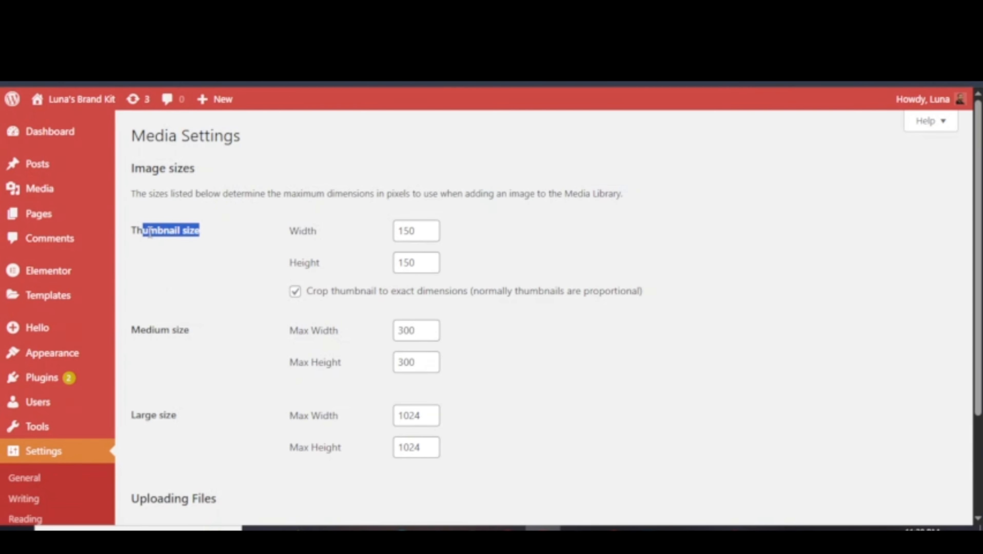
drag(154, 330, 247, 303)
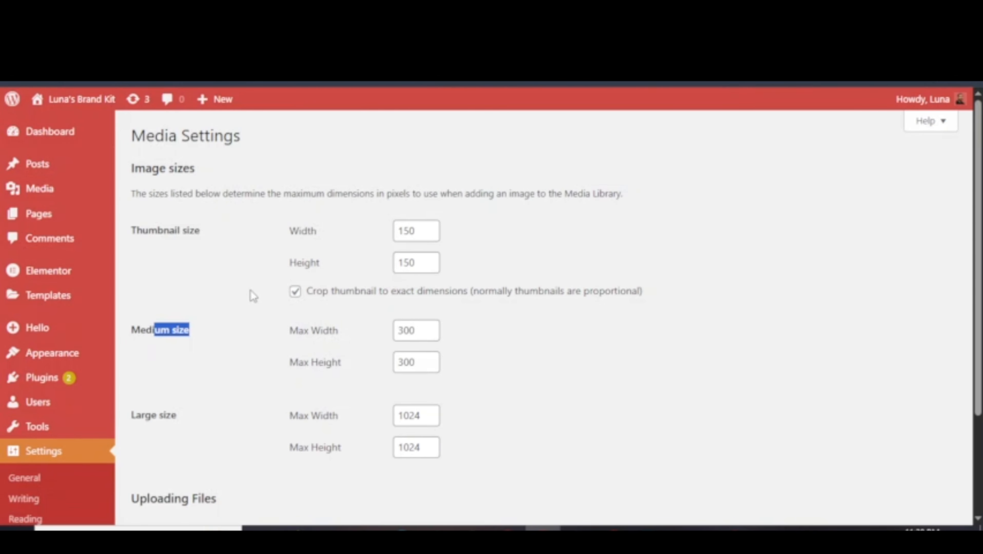
scroll(344, 323, down, 2)
scroll(160, 204, up, 1)
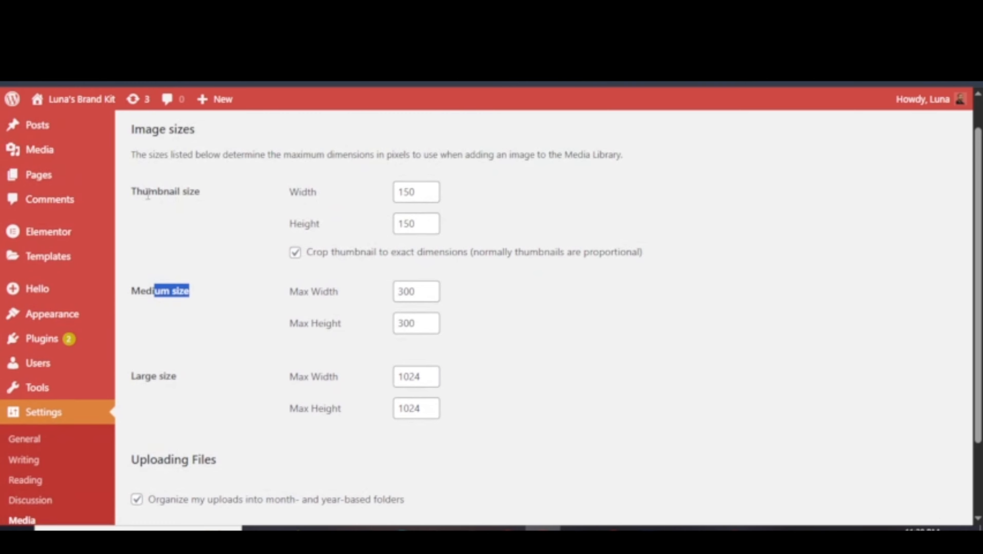
double_click(405, 193)
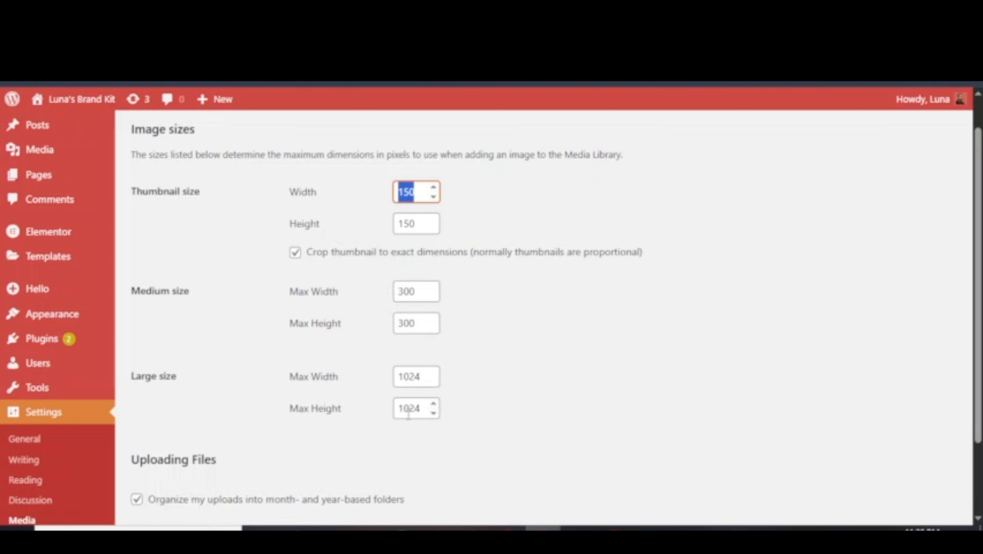
Set Large max width to 1920 and Medium size to 500×500.
double_click(408, 376)
text(19)
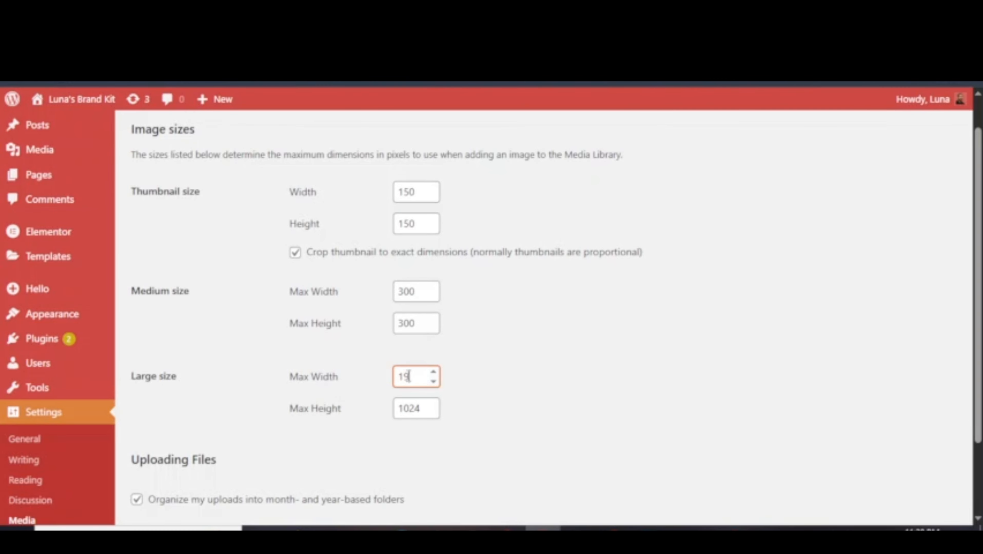
text(20)
double_click(402, 292)
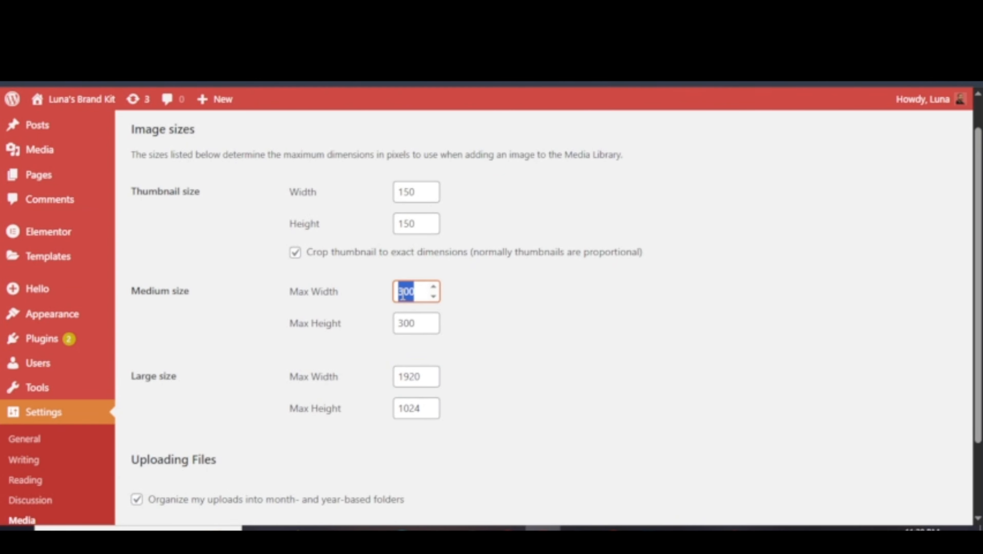
text(500)
key(Tab)
text(50)
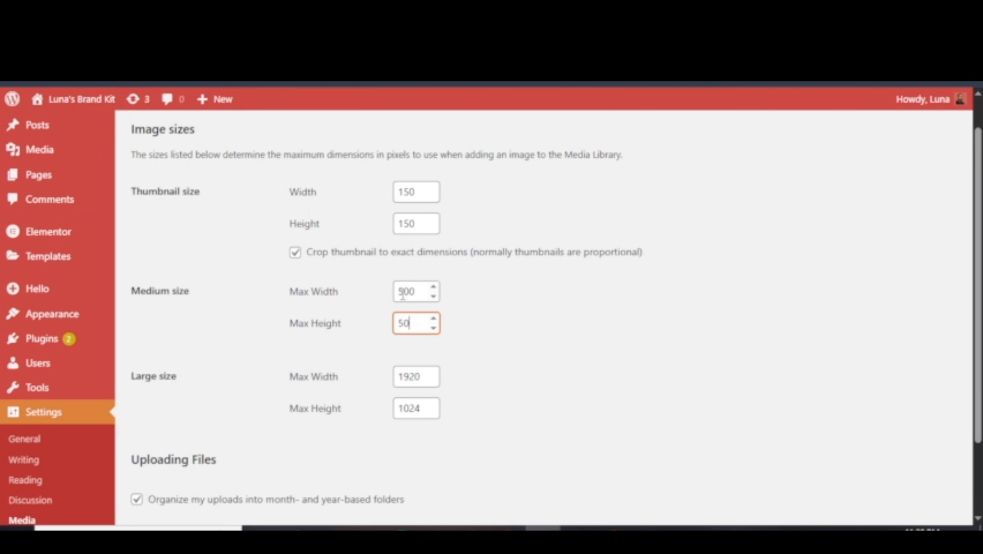
text(0)
Keep uploads organised into month- and year-based folders and save the Media settings.
scroll(340, 314, down, 3)
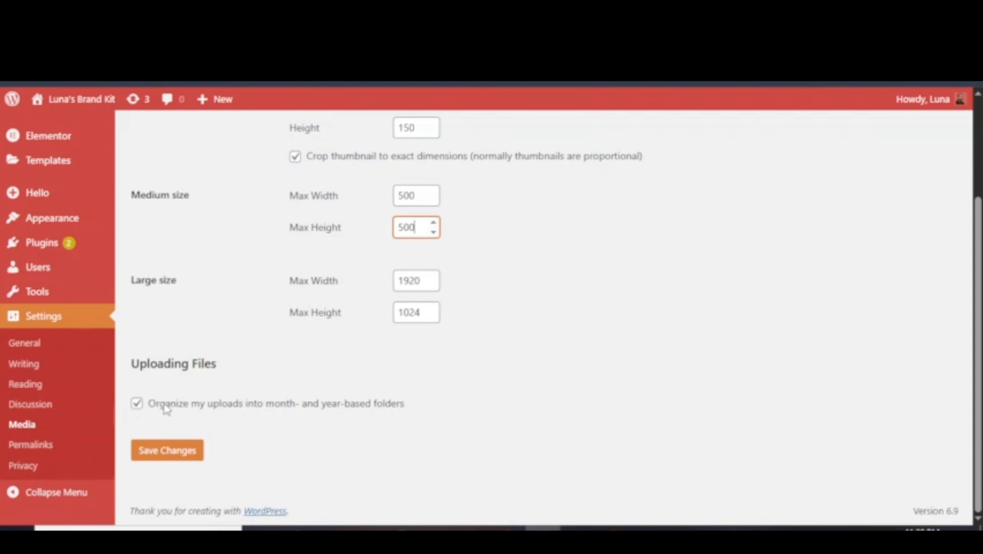
click(136, 405)
click(136, 404)
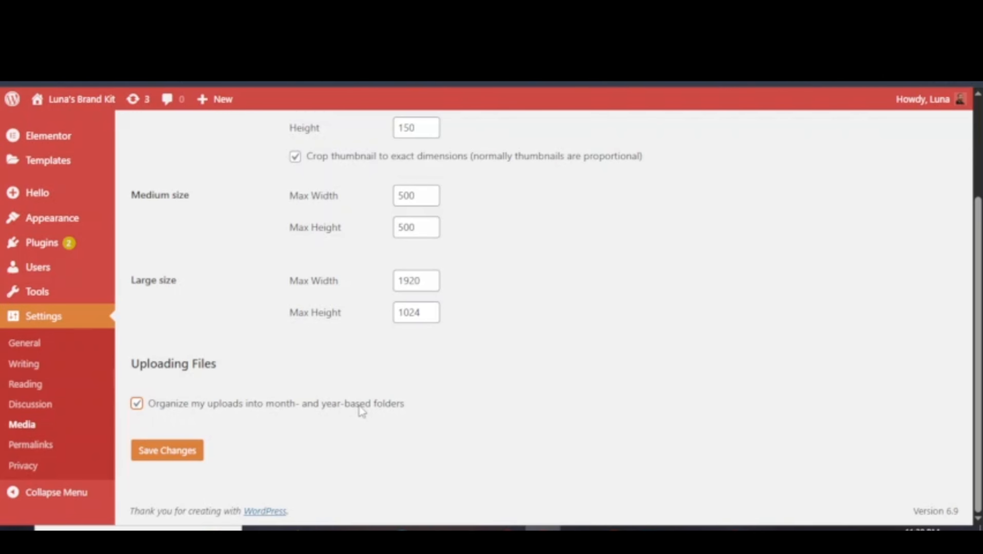
drag(345, 403, 265, 403)
click(171, 452)
scroll(257, 369, down, 5)
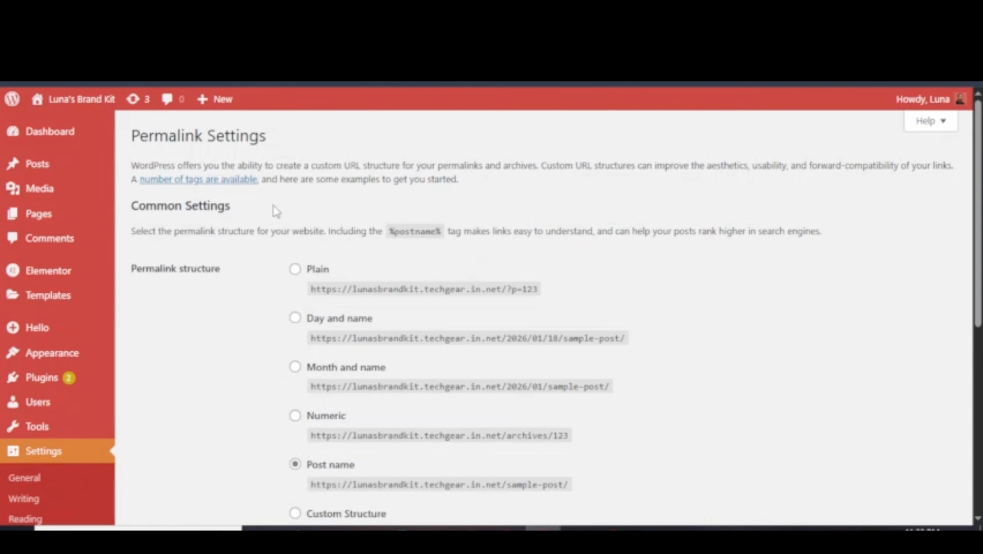
drag(192, 136, 250, 137)
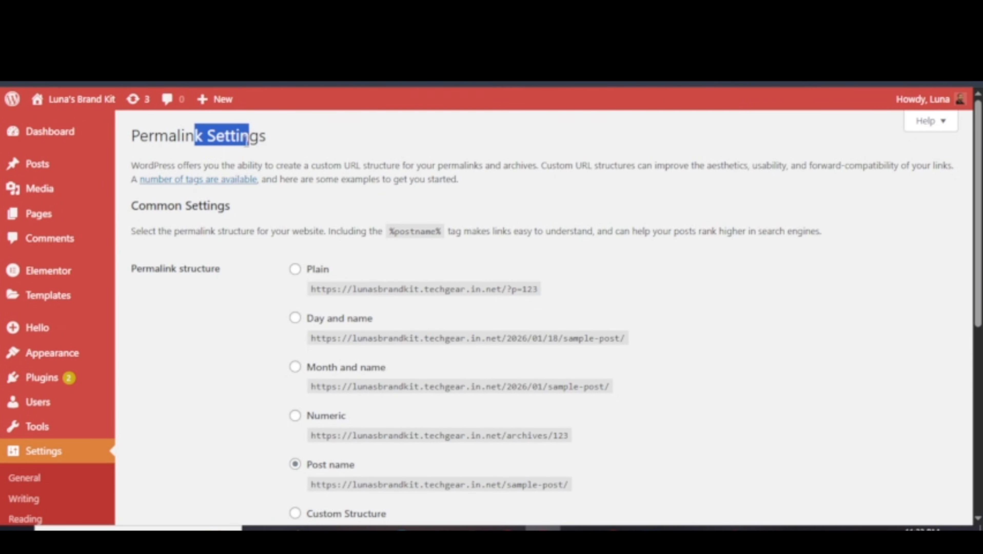
click(262, 144)
scroll(171, 428, down, 5)
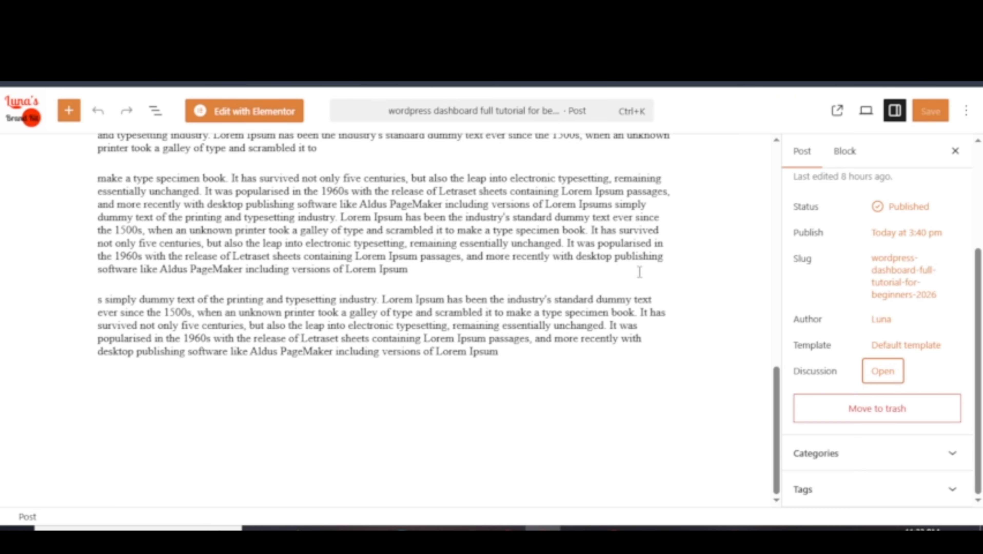
scroll(639, 271, up, 7)
scroll(639, 271, down, 6)
scroll(661, 272, down, 1)
double_click(806, 374)
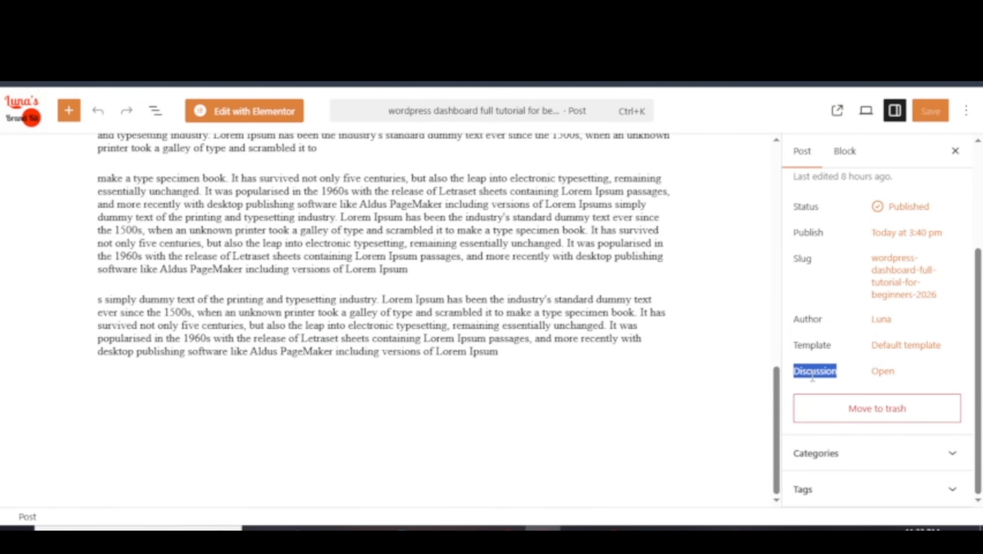
click(881, 373)
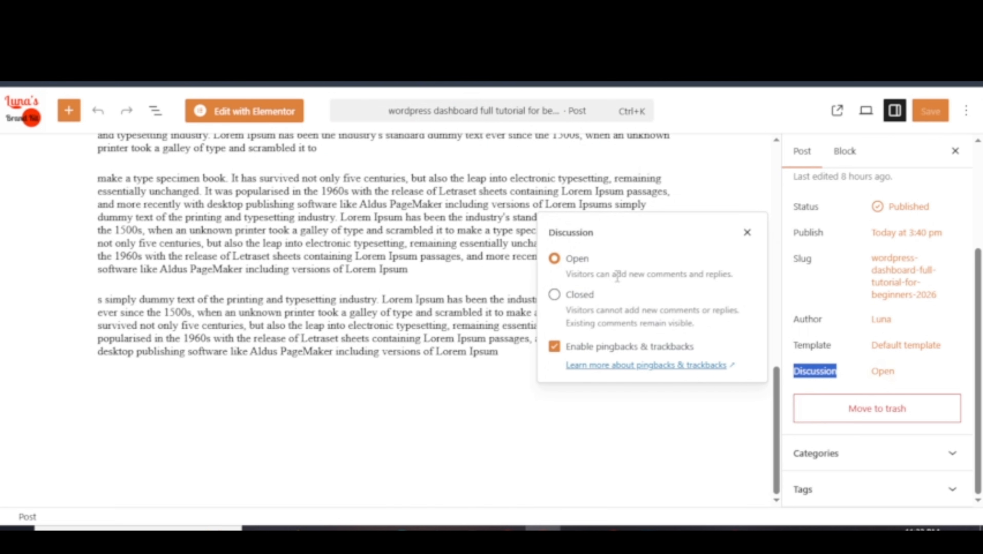
click(554, 296)
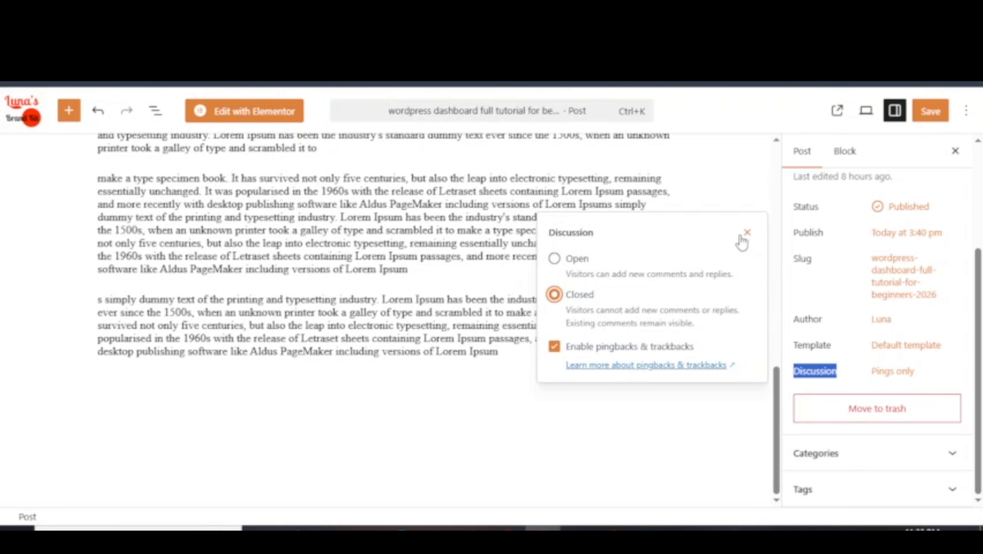
click(555, 259)
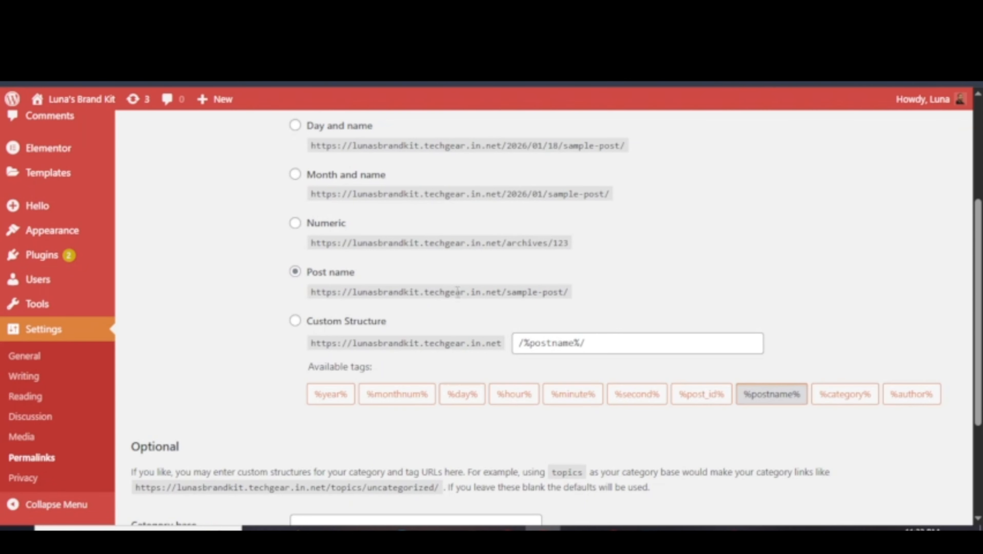
scroll(462, 296, up, 5)
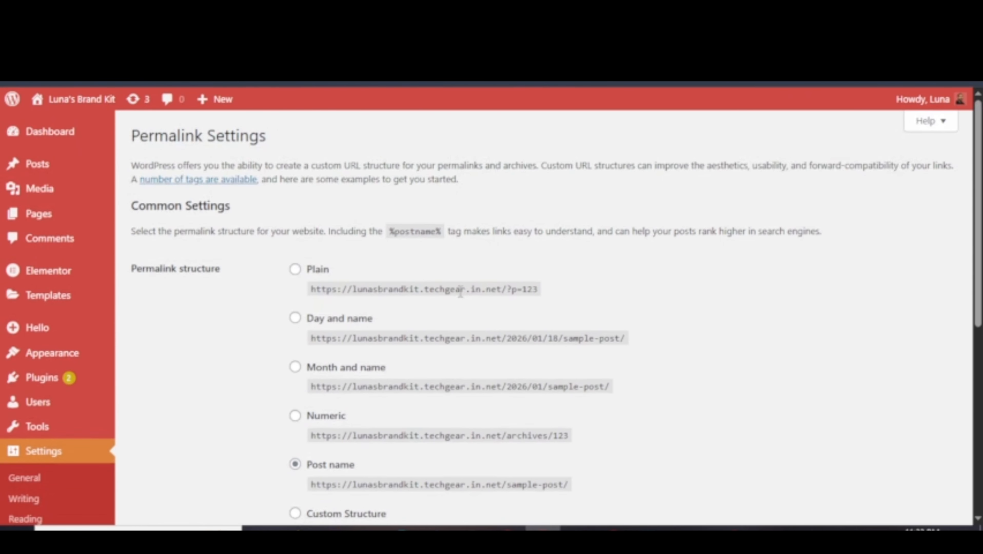
View the published post in a new tab.
scroll(457, 292, down, 5)
scroll(458, 318, up, 5)
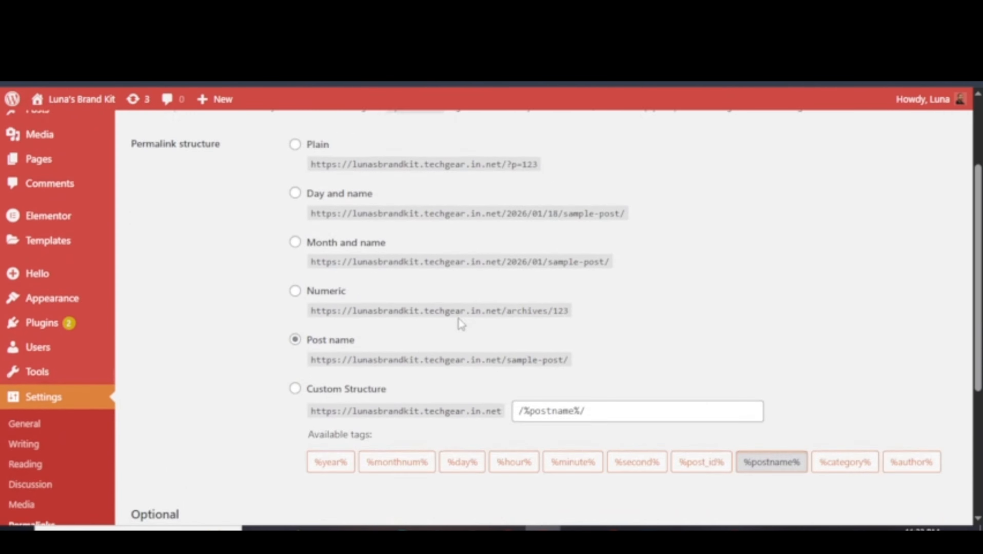
scroll(458, 324, down, 5)
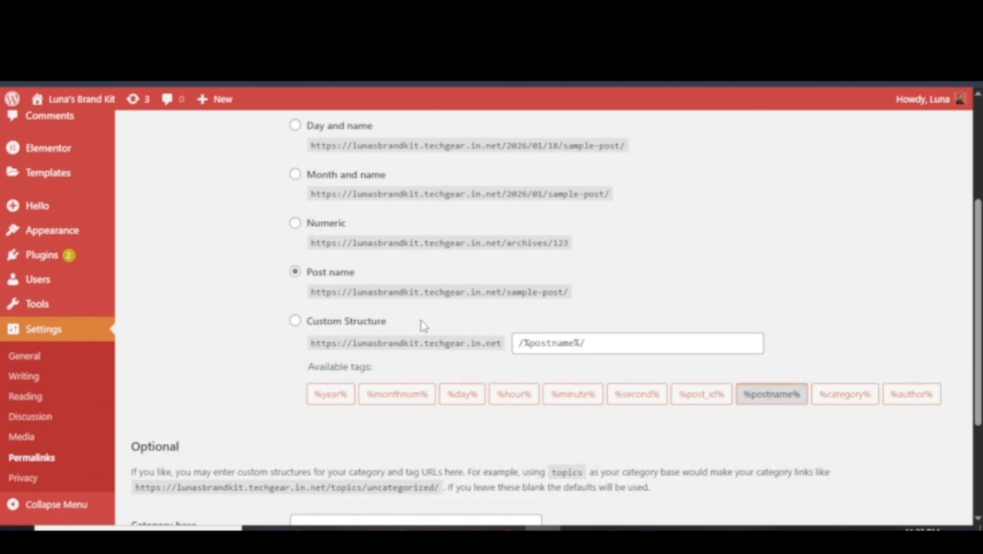
scroll(561, 305, up, 5)
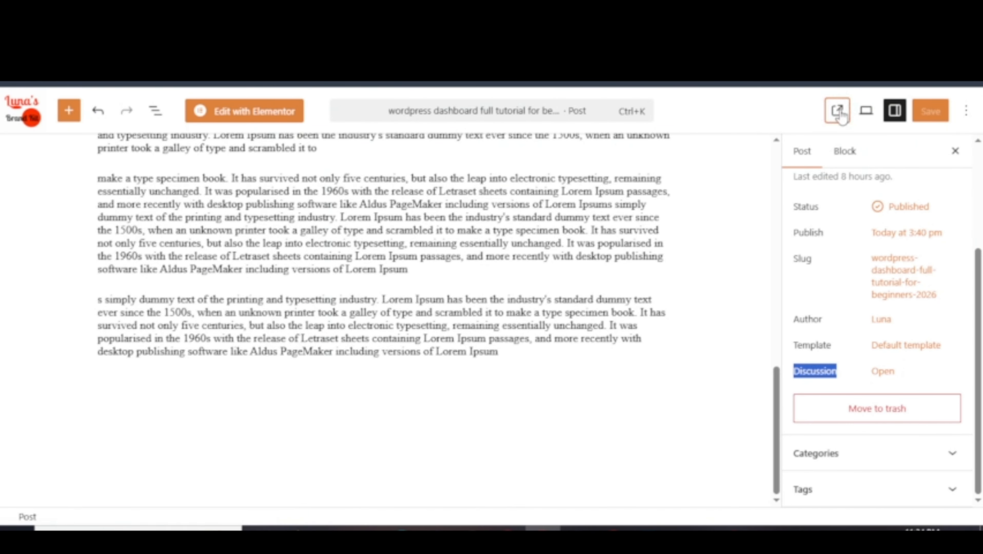
click(837, 111)
click(837, 118)
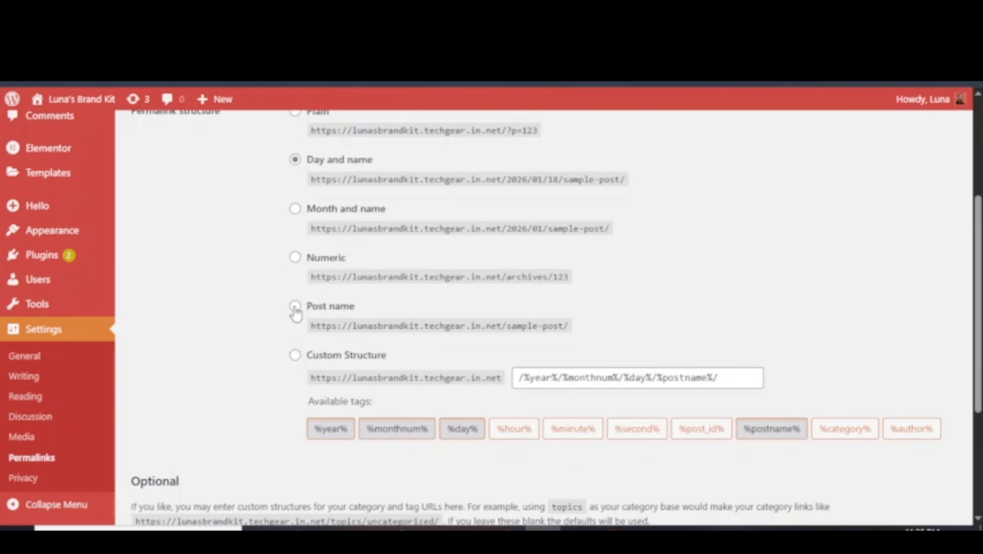
Select Post name as the permalink structure and save it.
scroll(355, 321, up, 2)
scroll(355, 315, down, 4)
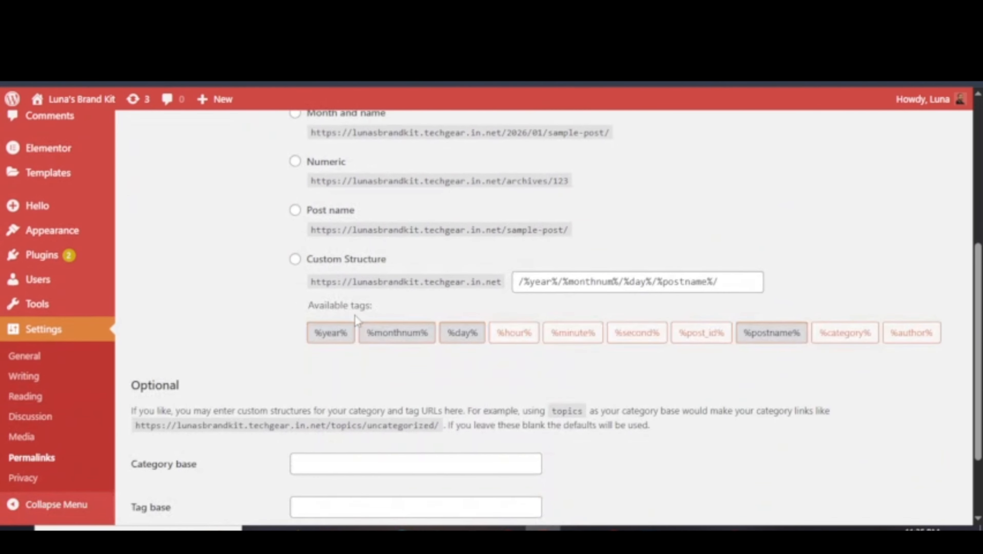
click(295, 211)
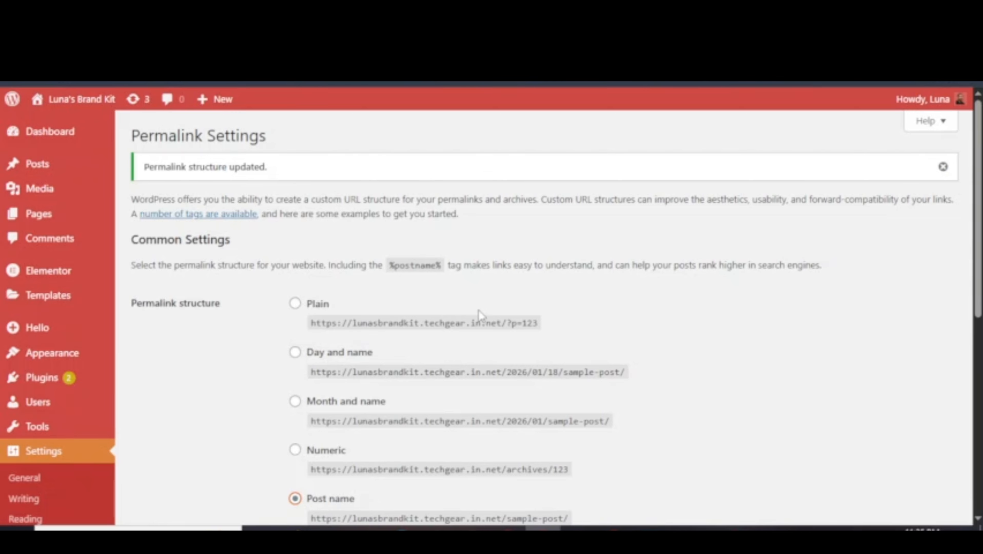
scroll(480, 315, down, 10)
click(159, 452)
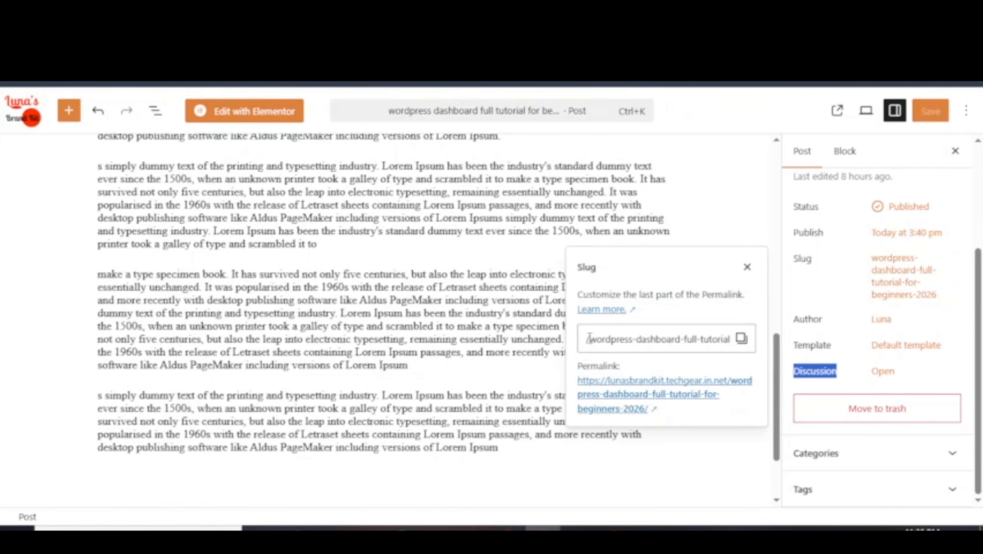
Change the post's slug to 'wordpress-tutorial', save the post and view it.
click(589, 337)
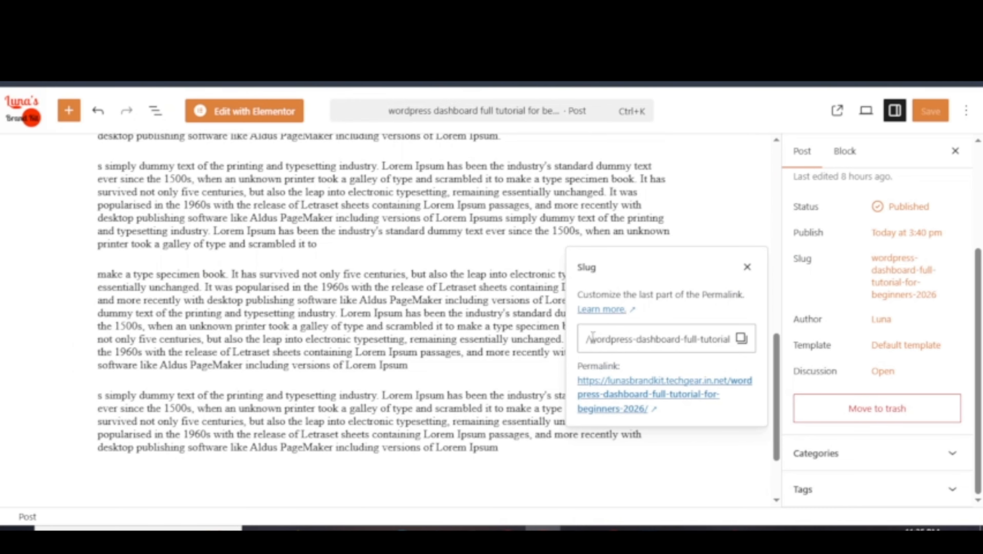
drag(592, 336, 751, 345)
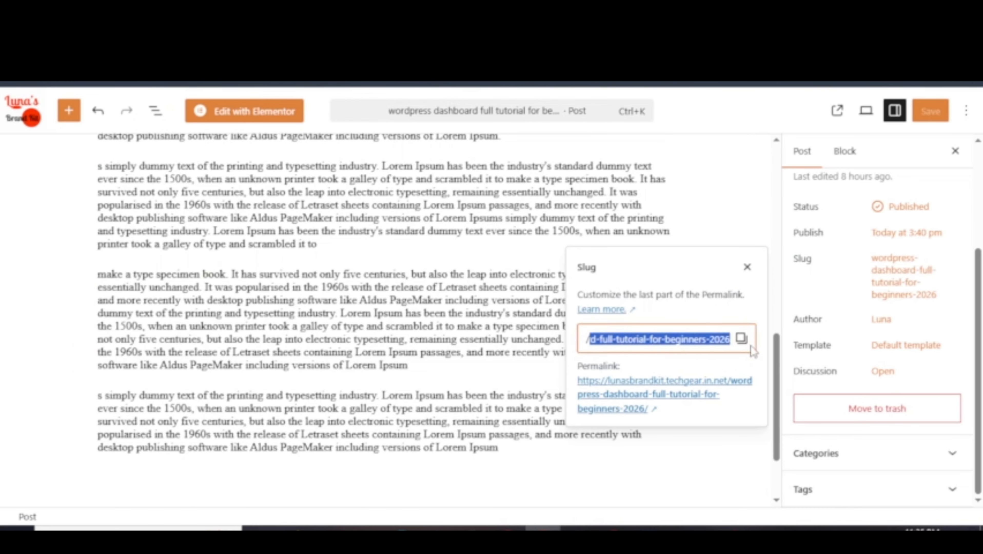
key(BackSpace)
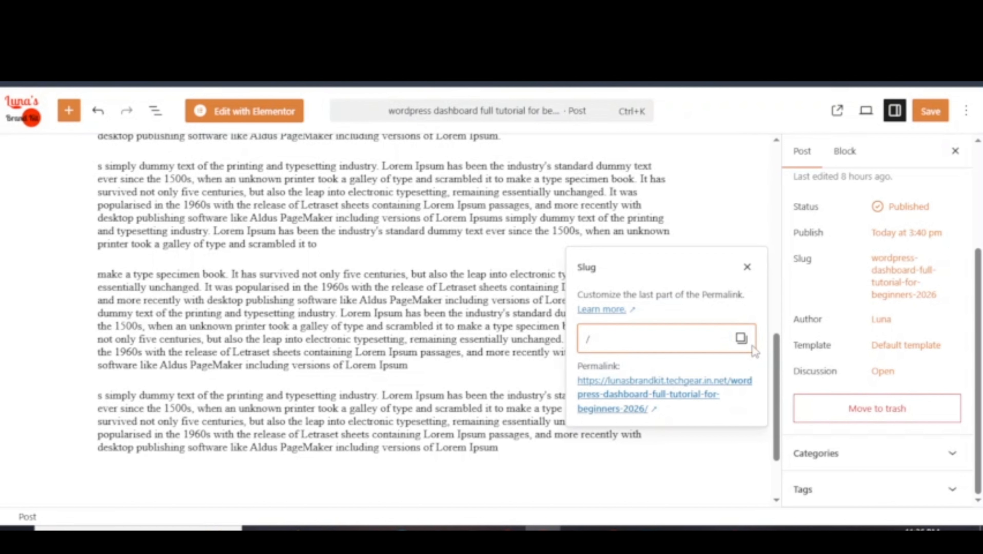
text(wordpr)
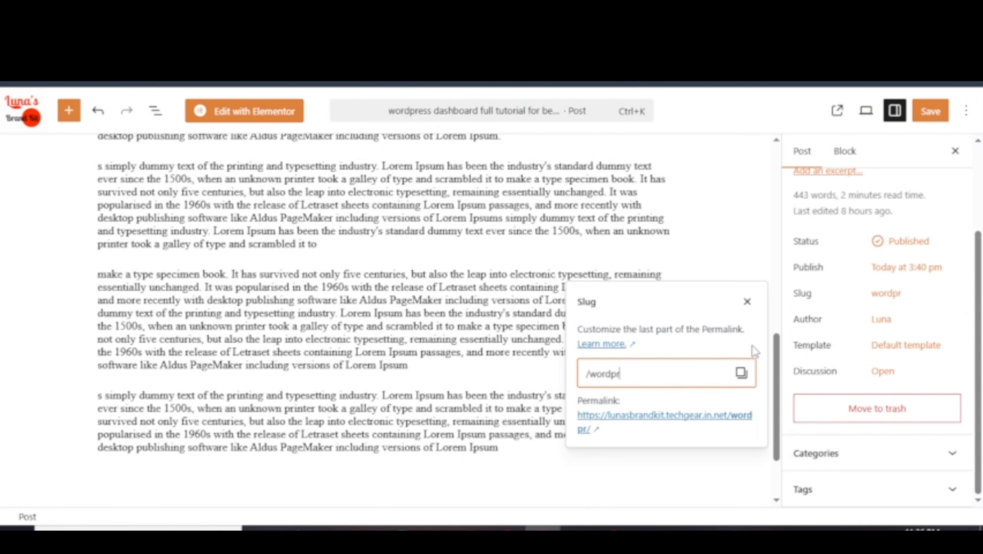
text(ess-tutorial)
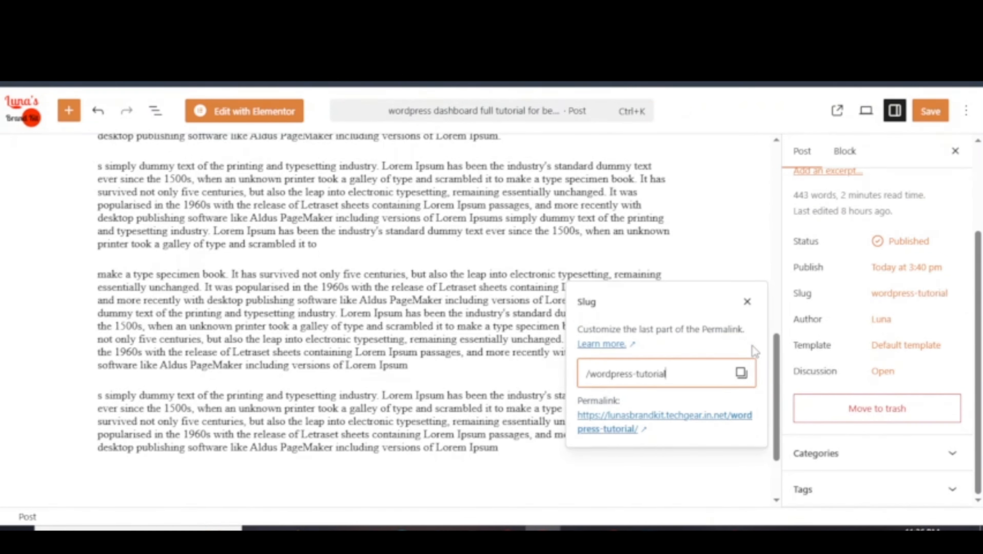
click(930, 117)
click(836, 111)
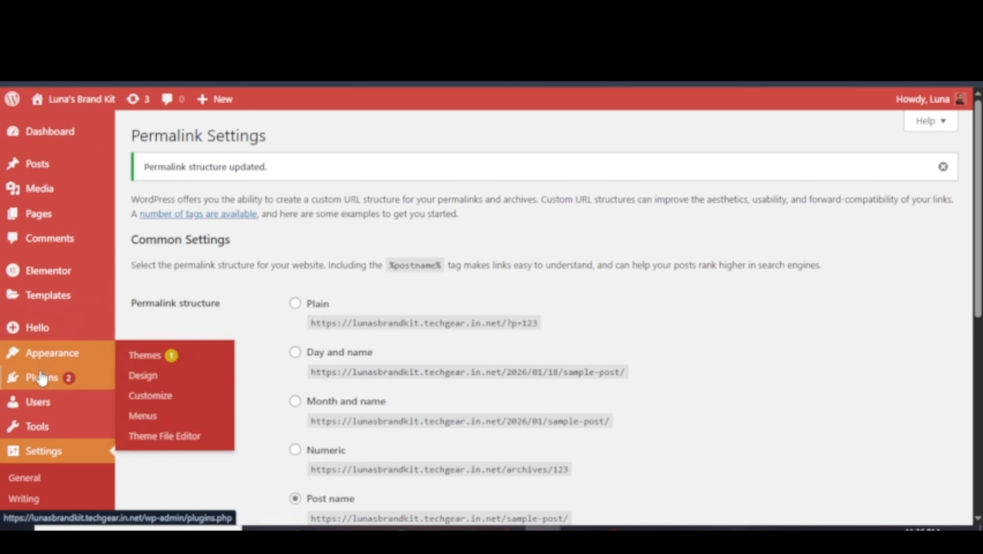
Search the plugin directory for 'redirection link'.
mouse_move(81, 386)
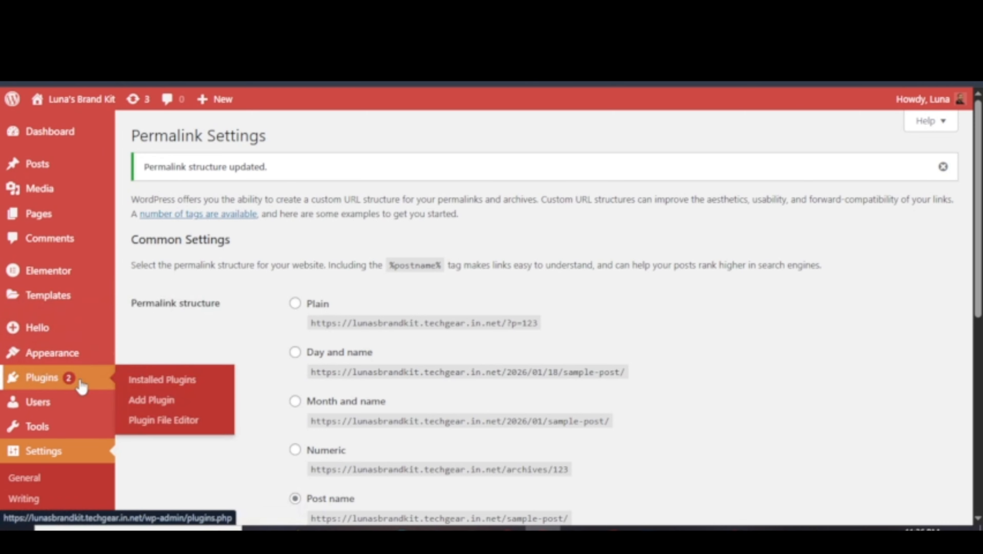
click(176, 384)
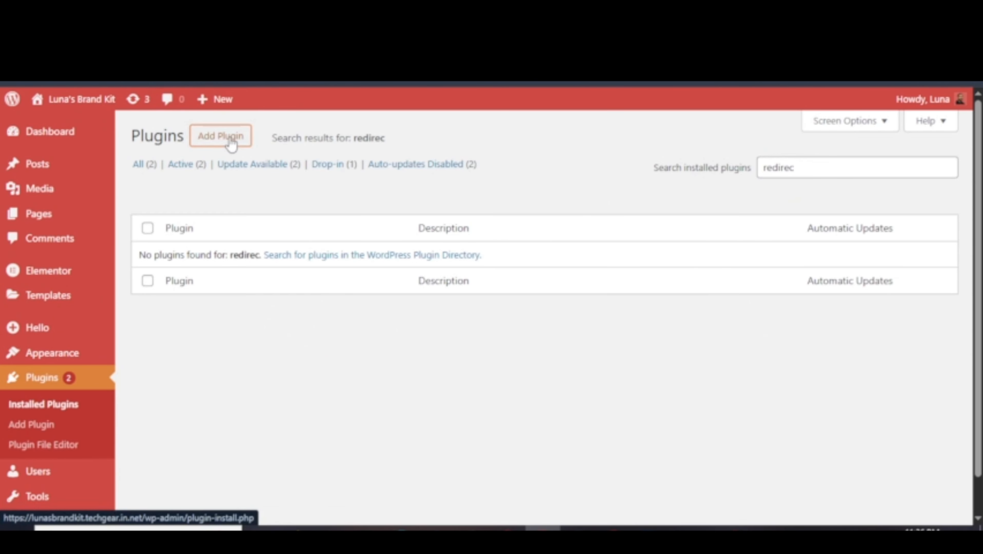
click(232, 145)
click(778, 201)
text(re)
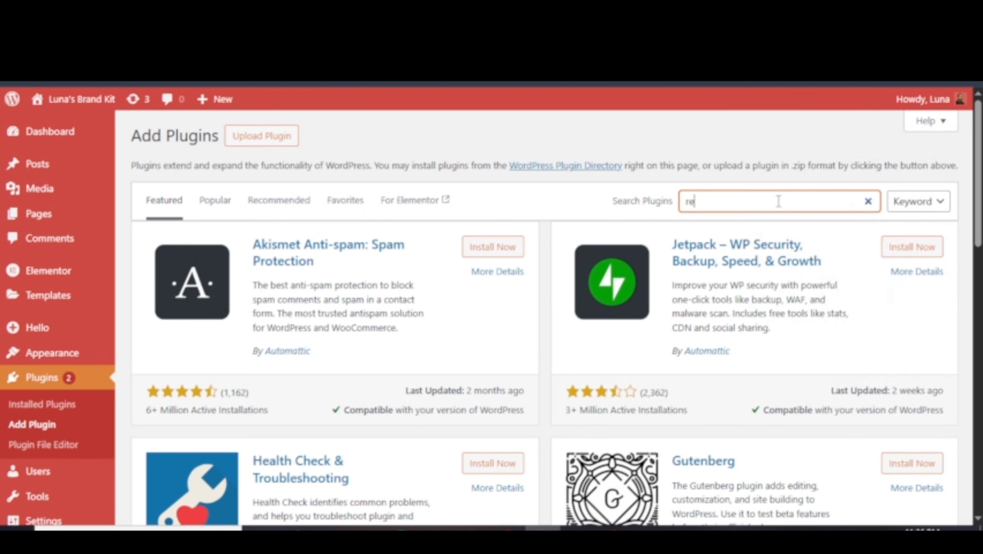
text(direction link)
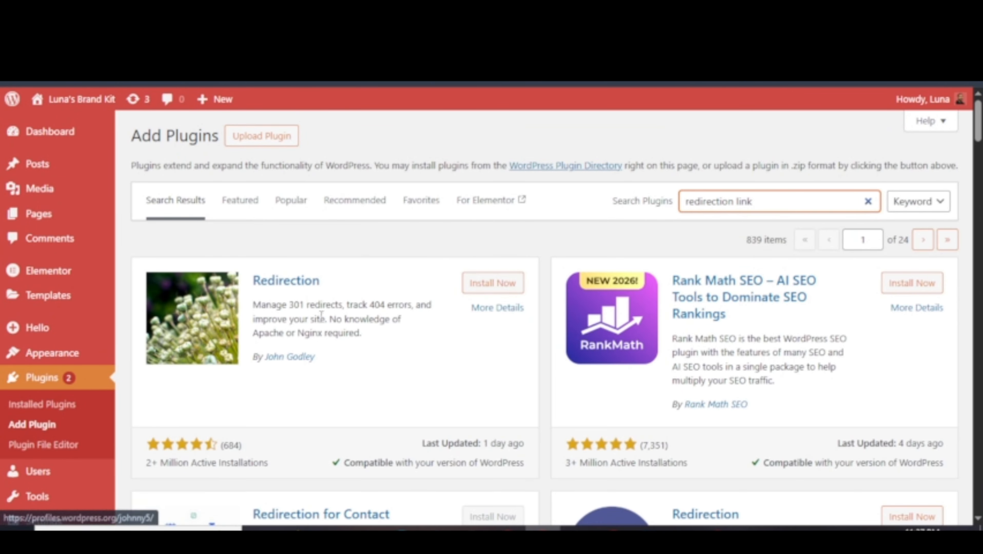
Install and activate the Redirection plugin by John Godley.
scroll(399, 432, down, 2)
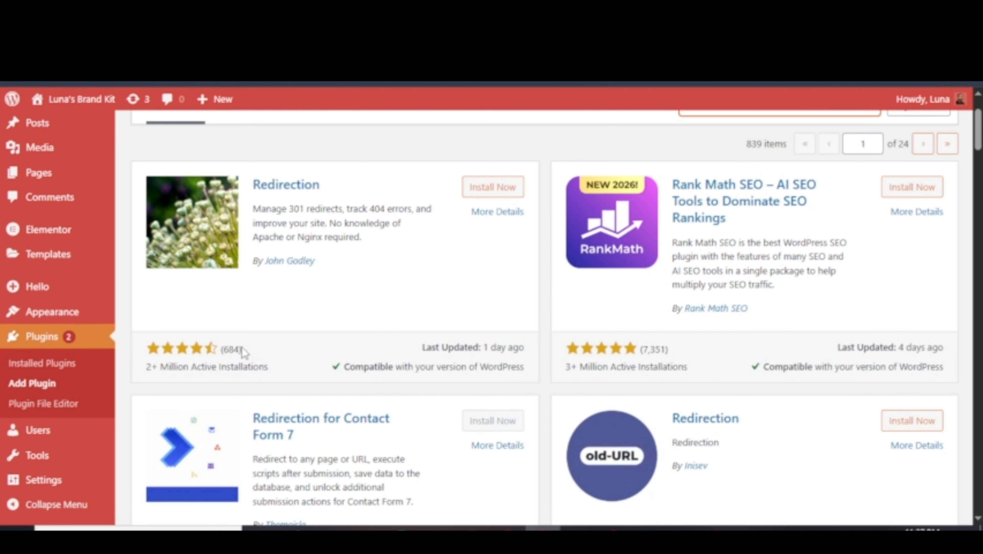
drag(448, 345, 522, 361)
triple_click(507, 344)
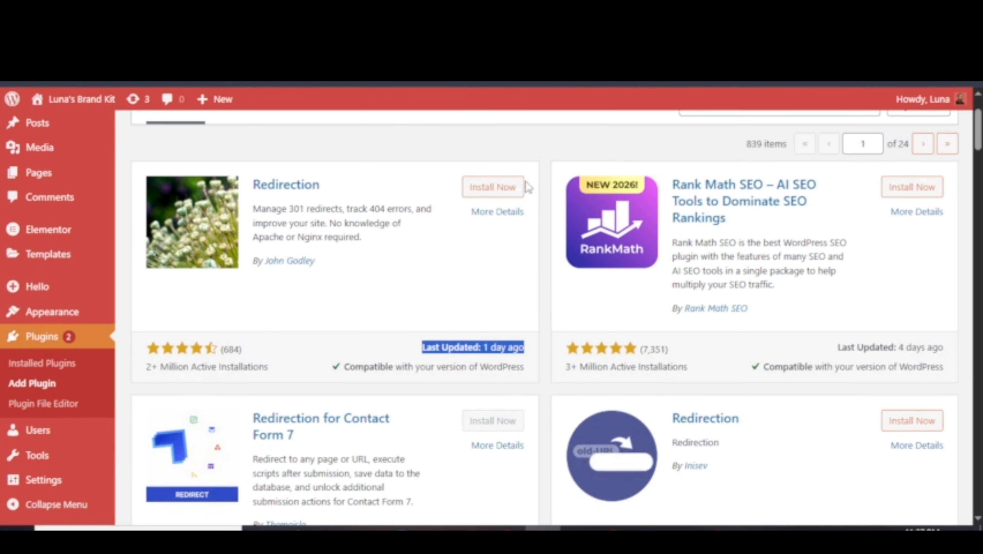
click(502, 192)
click(504, 194)
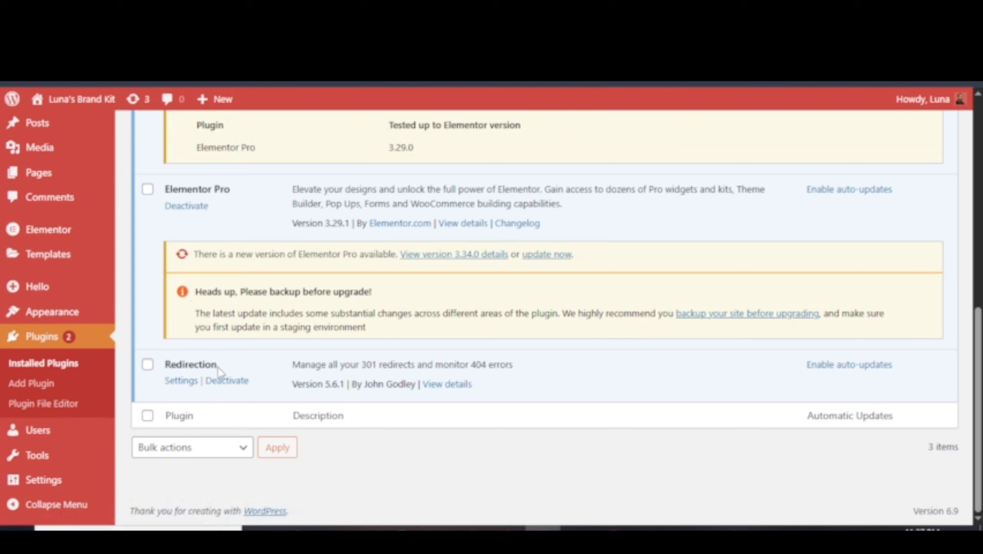
Run Redirection's setup wizard through to completion with the basic options.
click(181, 381)
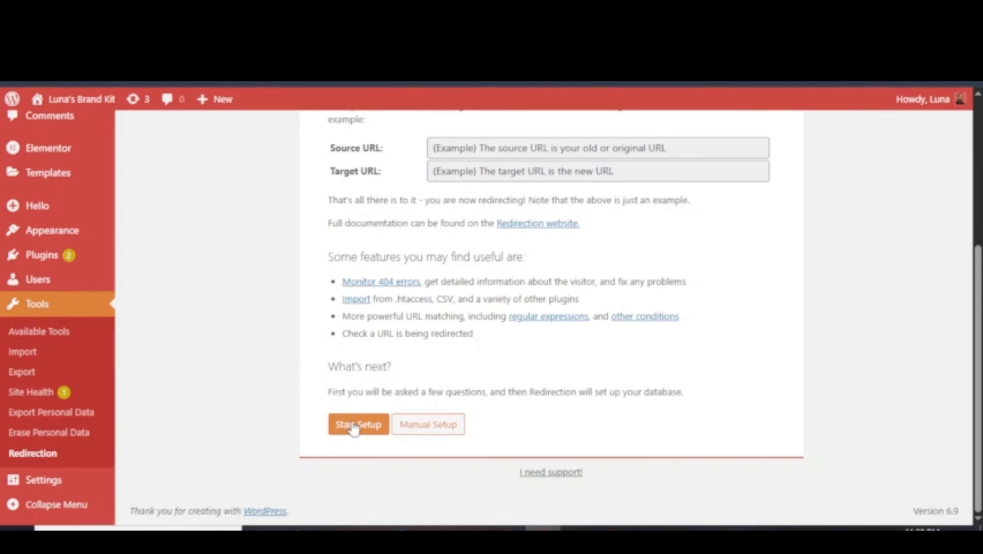
click(366, 427)
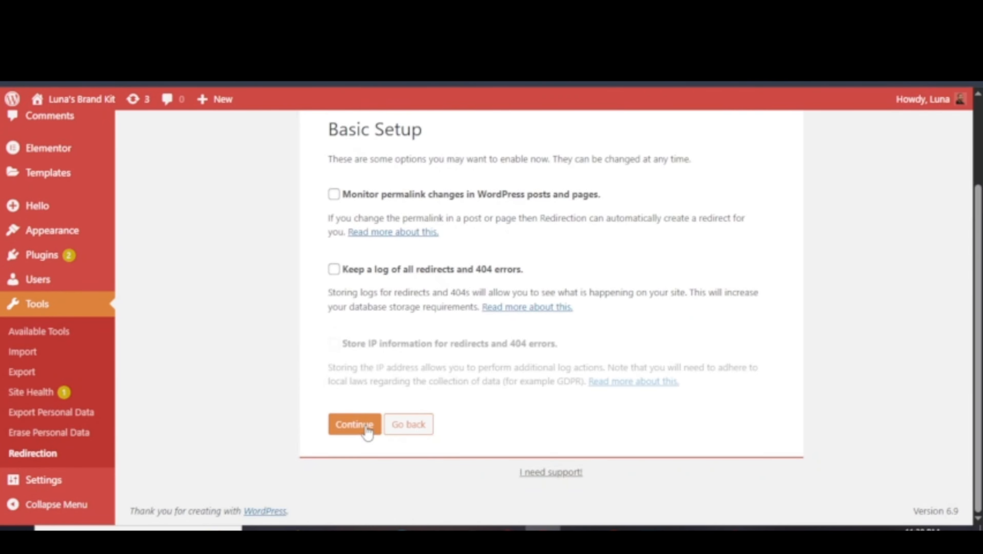
click(366, 424)
click(368, 385)
click(368, 446)
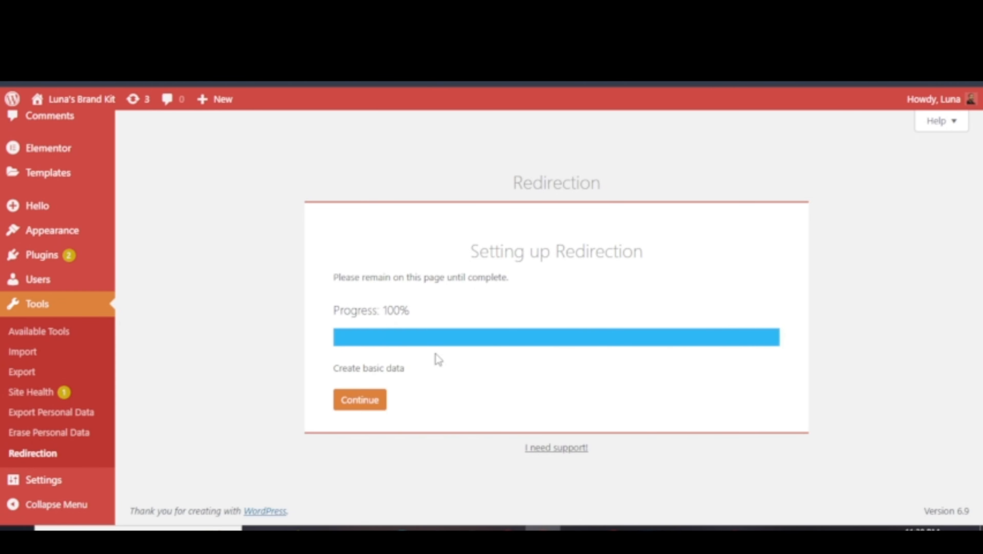
click(357, 400)
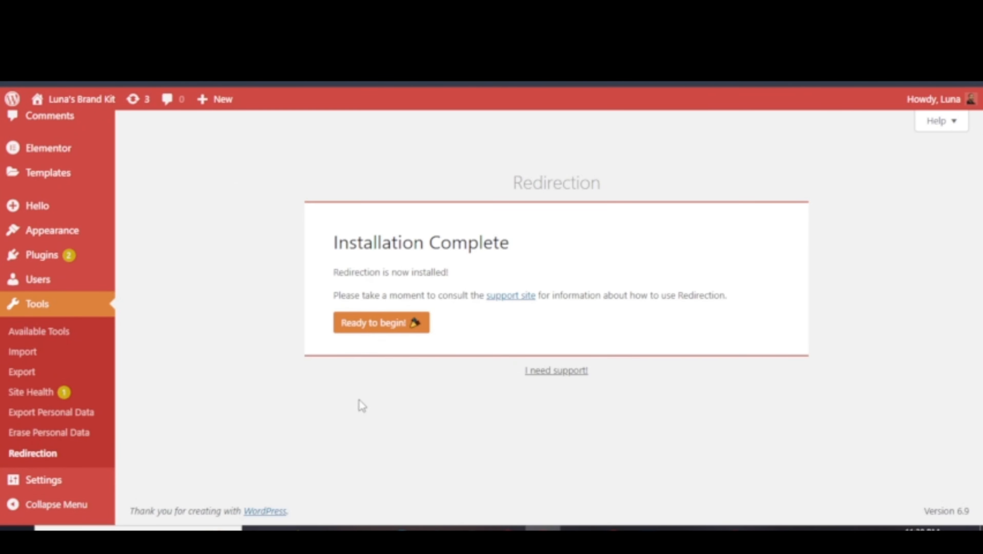
click(388, 321)
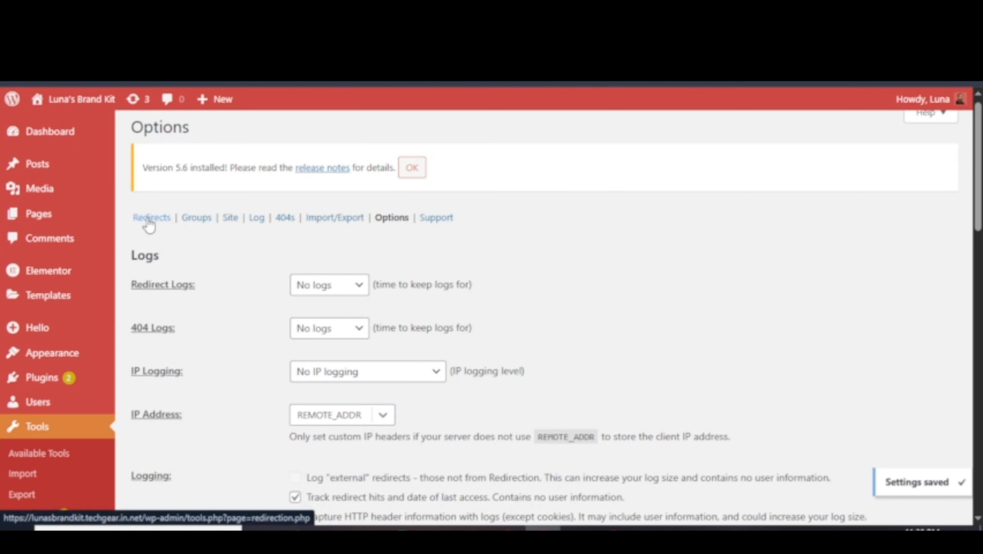
Open the Redirects list and fill in the new redirection's Source and Target URL fields.
click(148, 220)
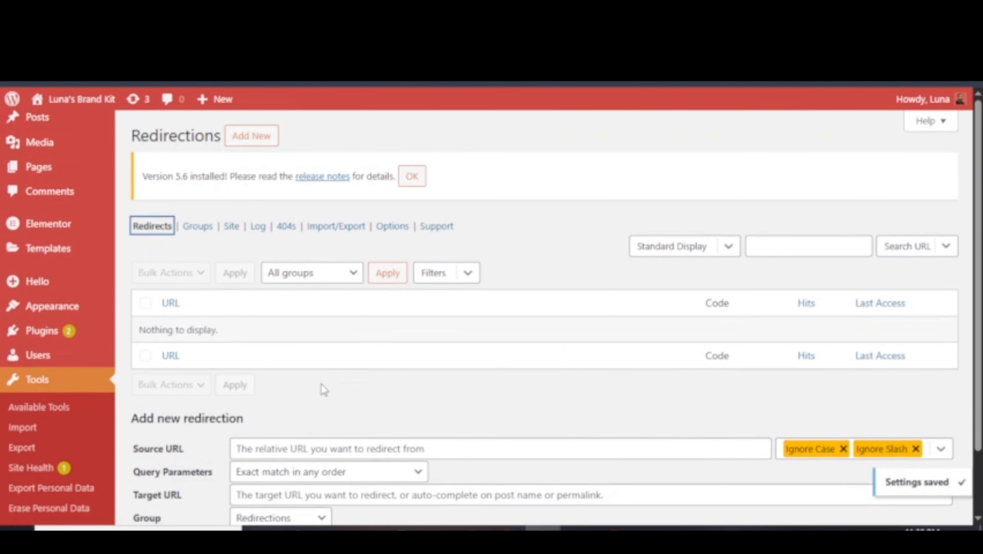
scroll(322, 384, down, 2)
click(280, 372)
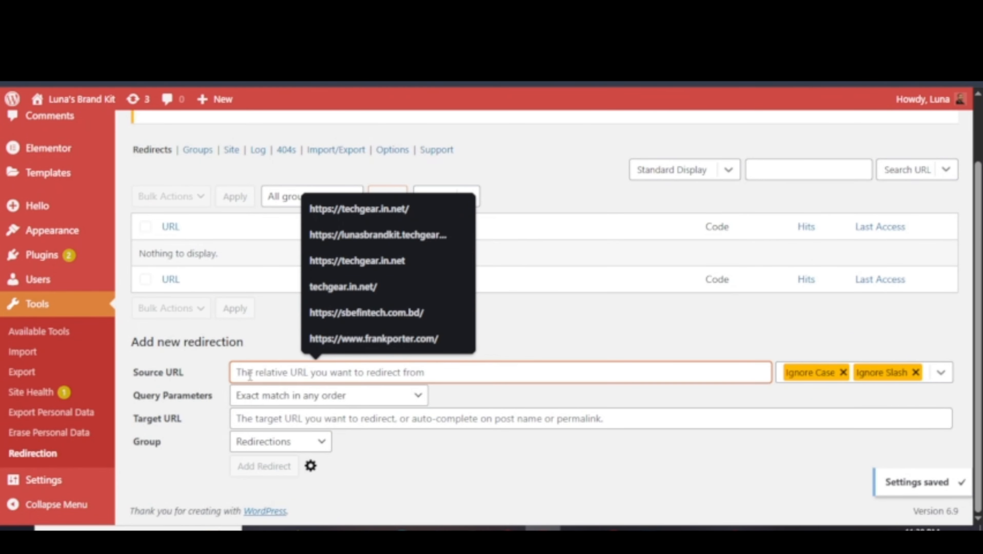
click(278, 419)
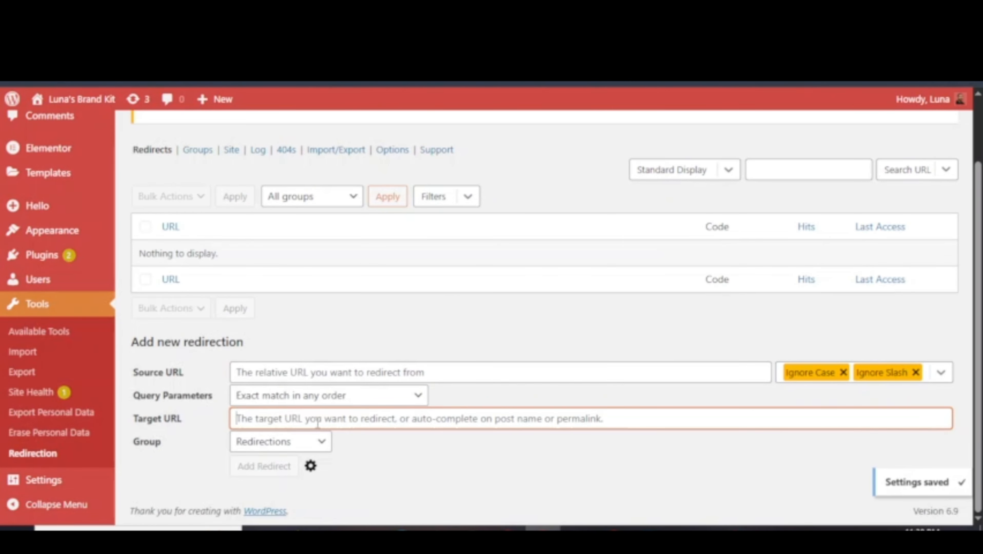
click(266, 470)
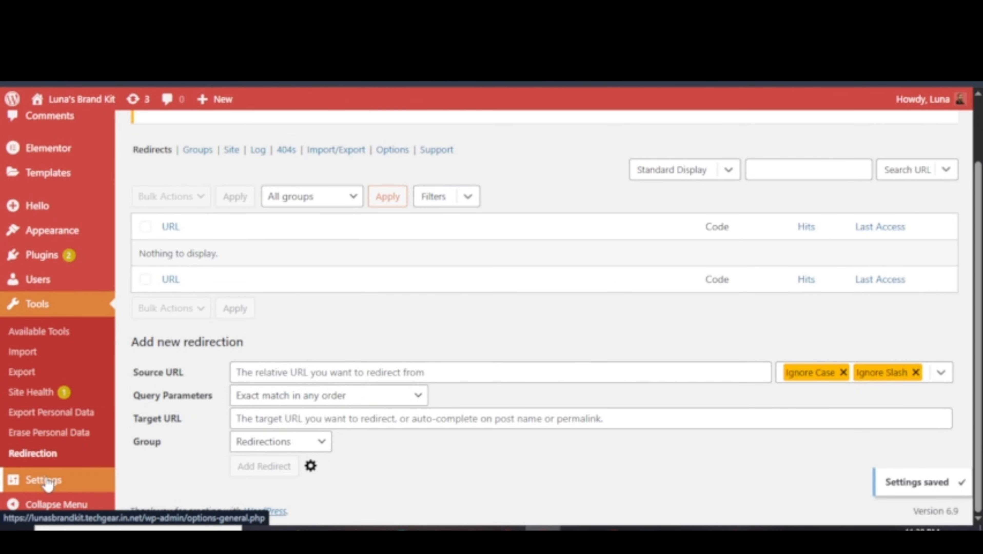
Open the Privacy settings and check the existing pages for a privacy policy, choosing none.
mouse_move(60, 481)
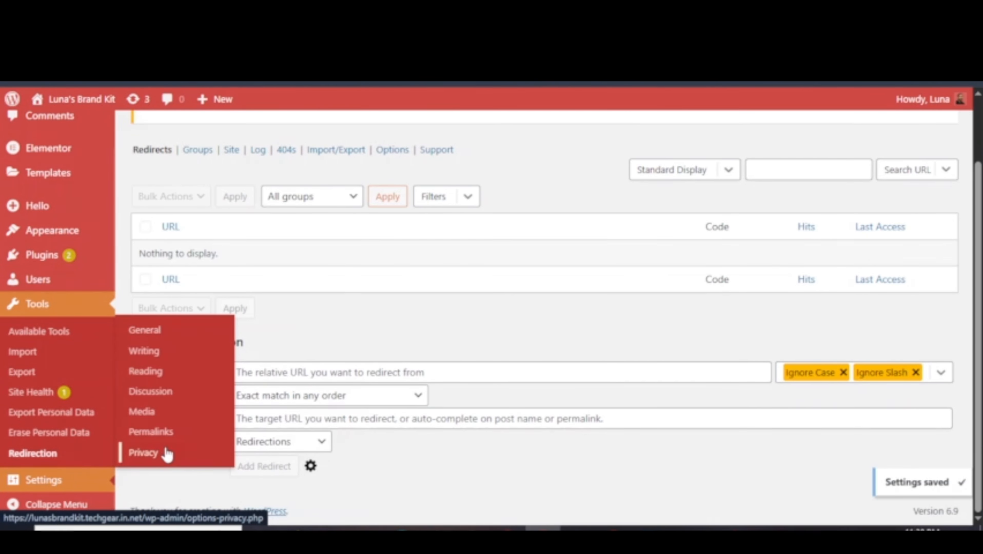
click(143, 452)
scroll(356, 363, up, 3)
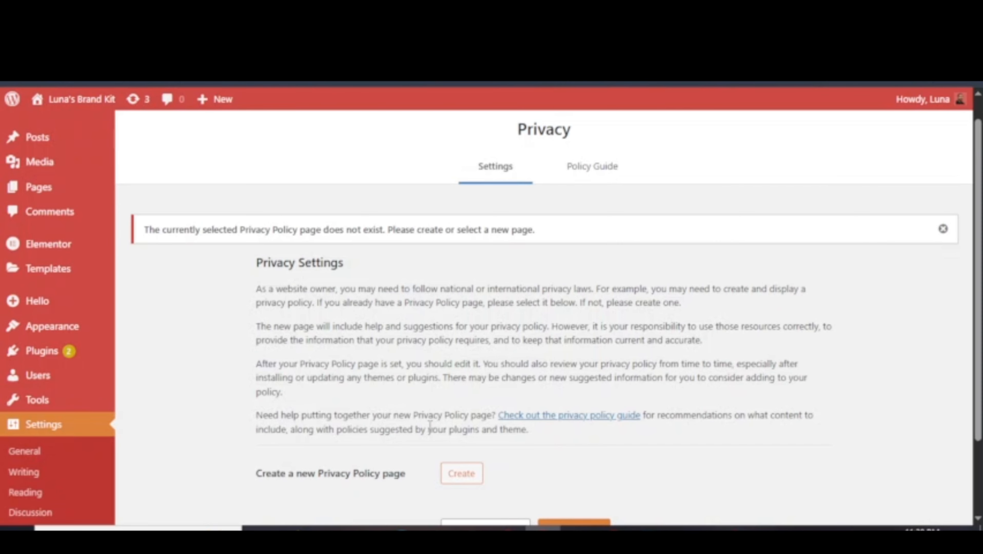
scroll(430, 426, down, 3)
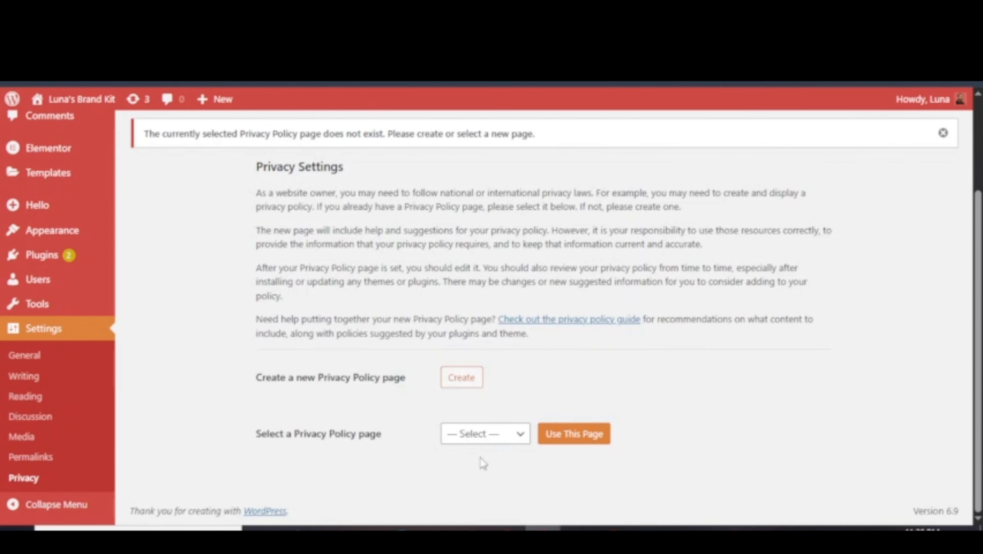
click(487, 437)
click(480, 437)
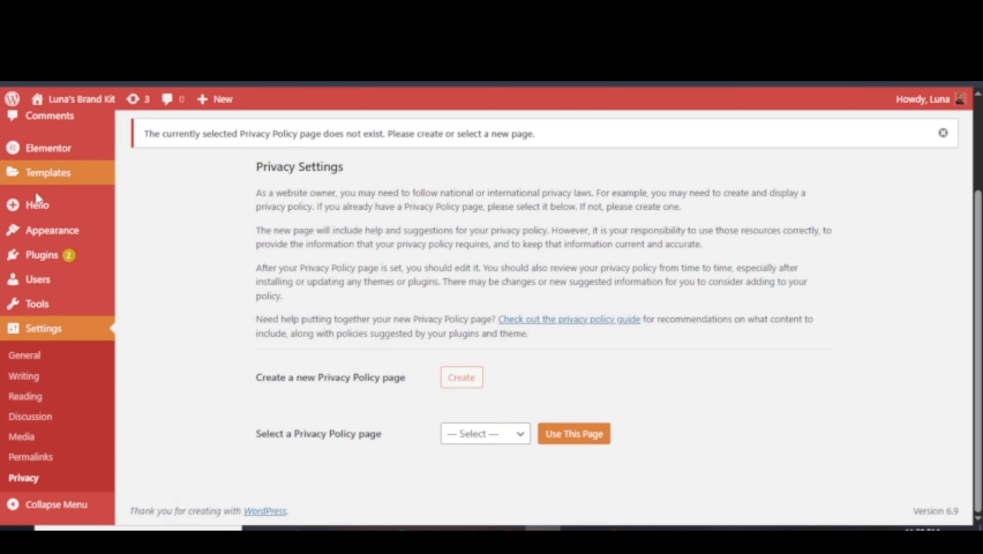
Review the new Privacy Policy page's suggested template text, including the Cookies and Embedded content sections.
scroll(23, 318, up, 3)
mouse_move(46, 217)
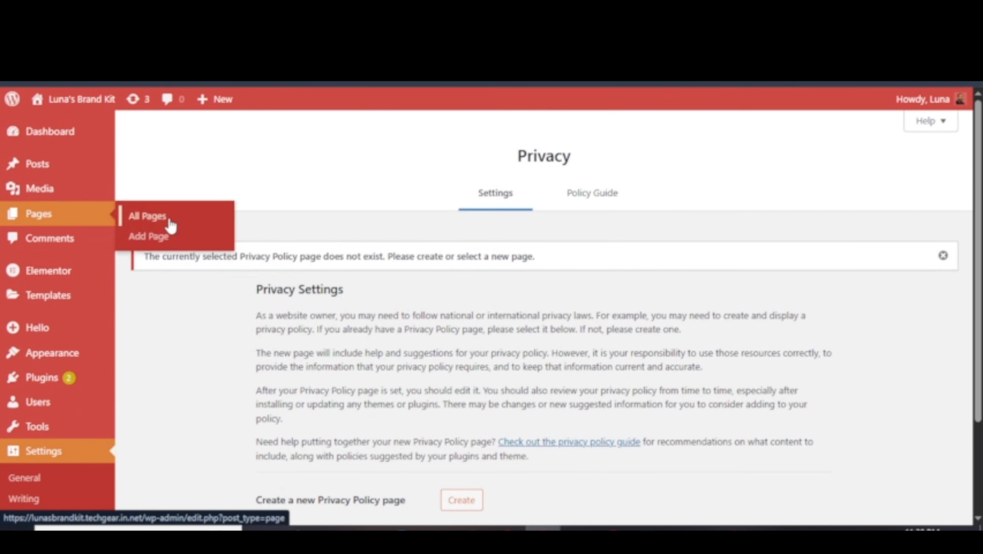
scroll(350, 413, down, 3)
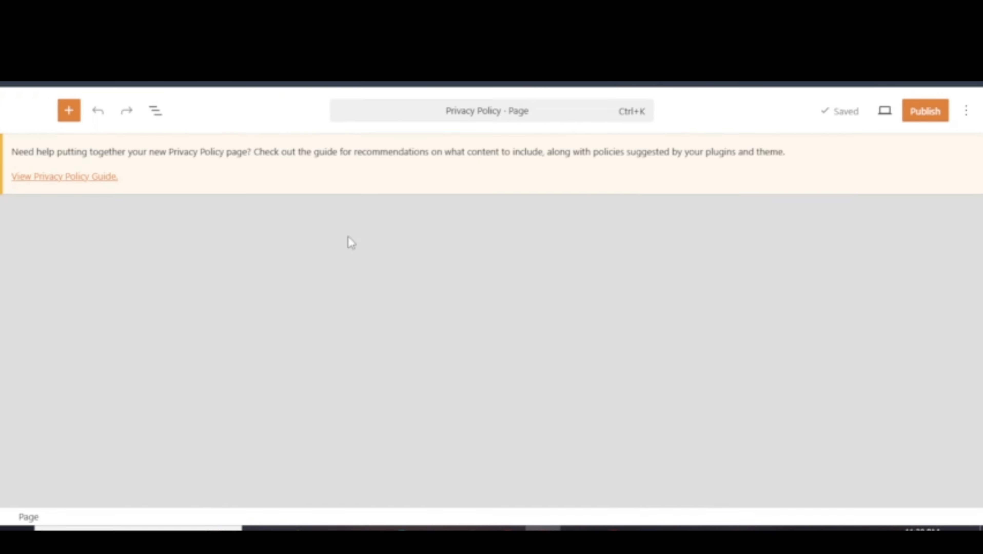
scroll(294, 344, down, 10)
scroll(294, 343, down, 5)
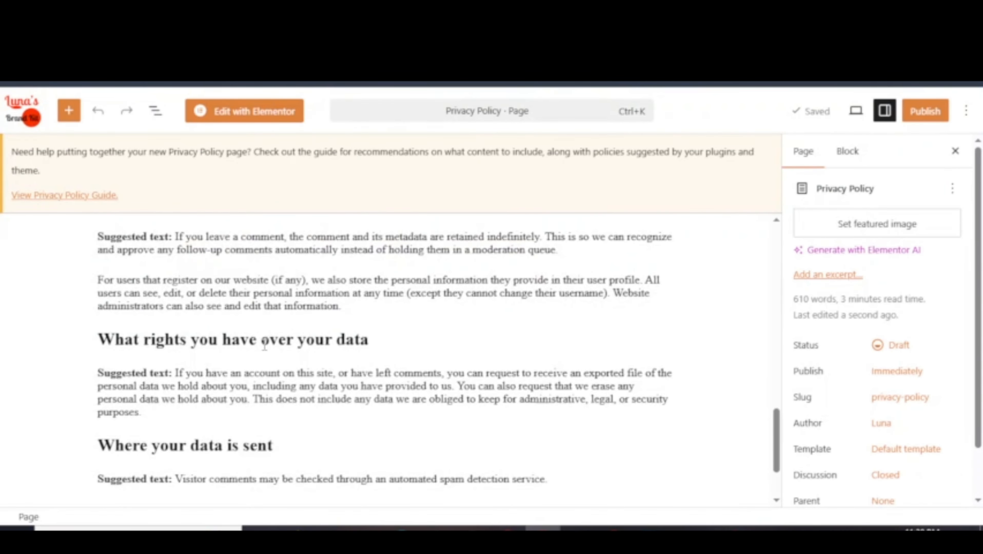
scroll(261, 348, up, 15)
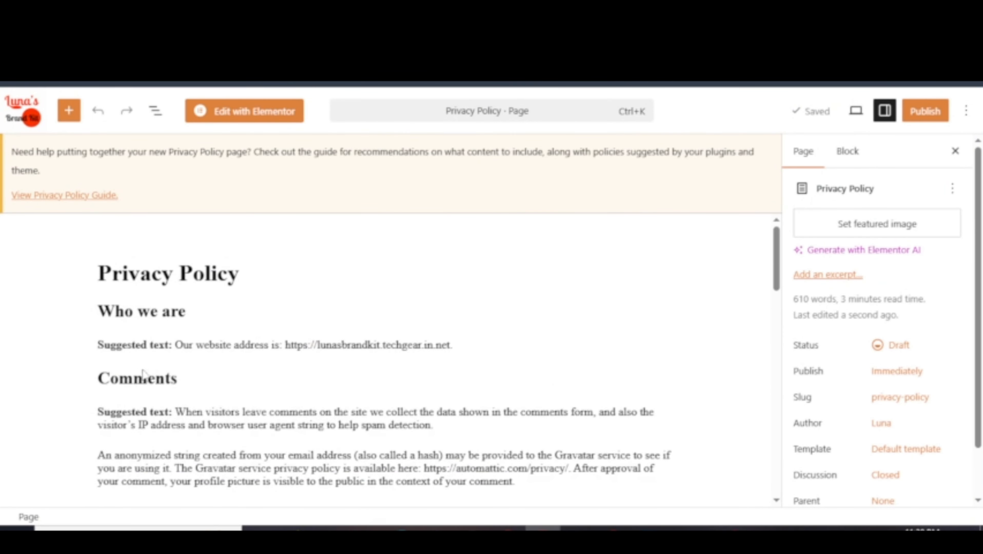
scroll(336, 373, down, 10)
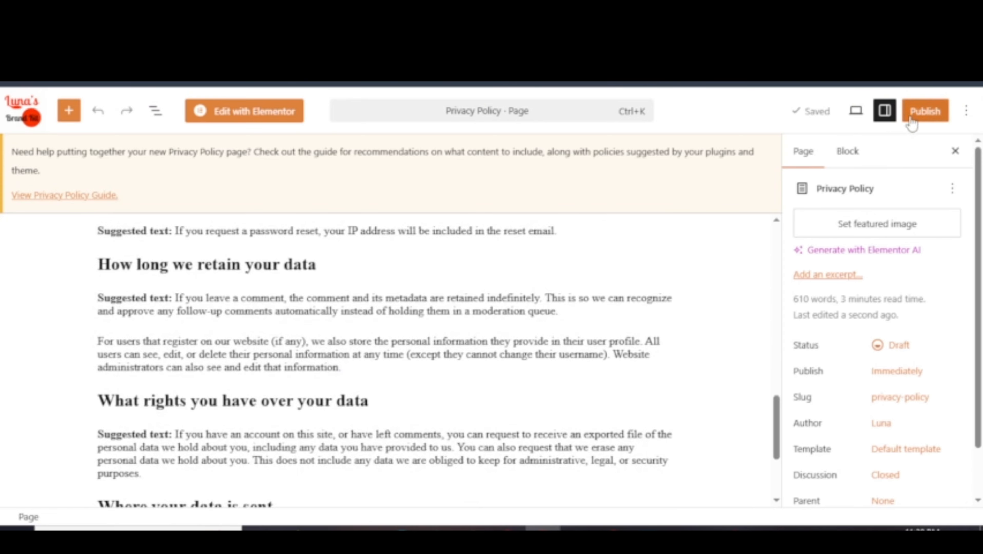
Publish the Privacy Policy page and confirm it.
click(919, 112)
click(954, 111)
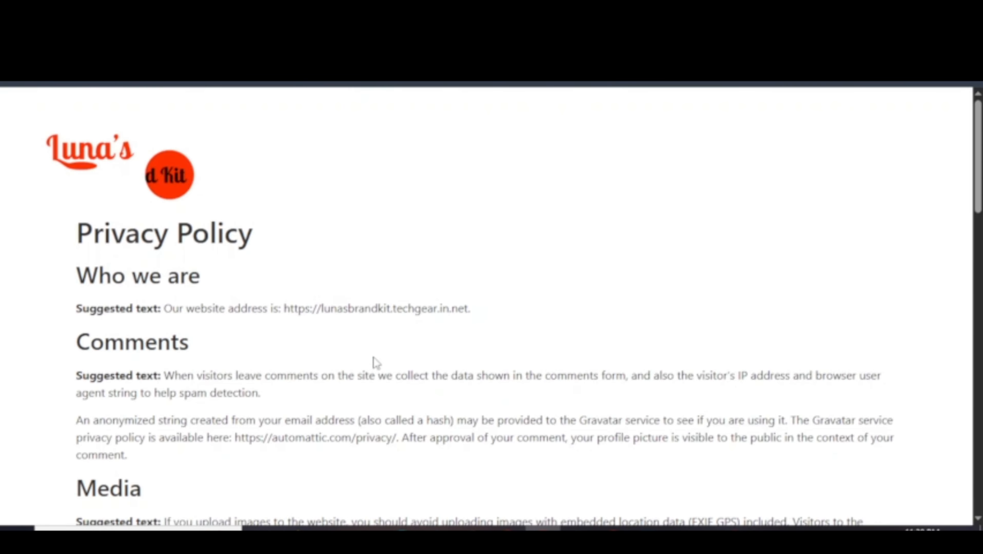
scroll(373, 357, down, 15)
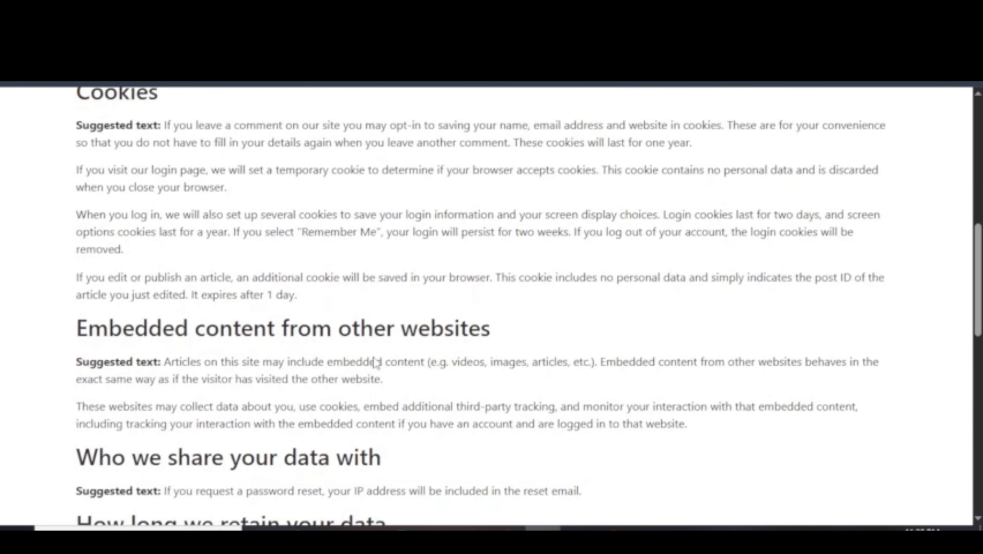